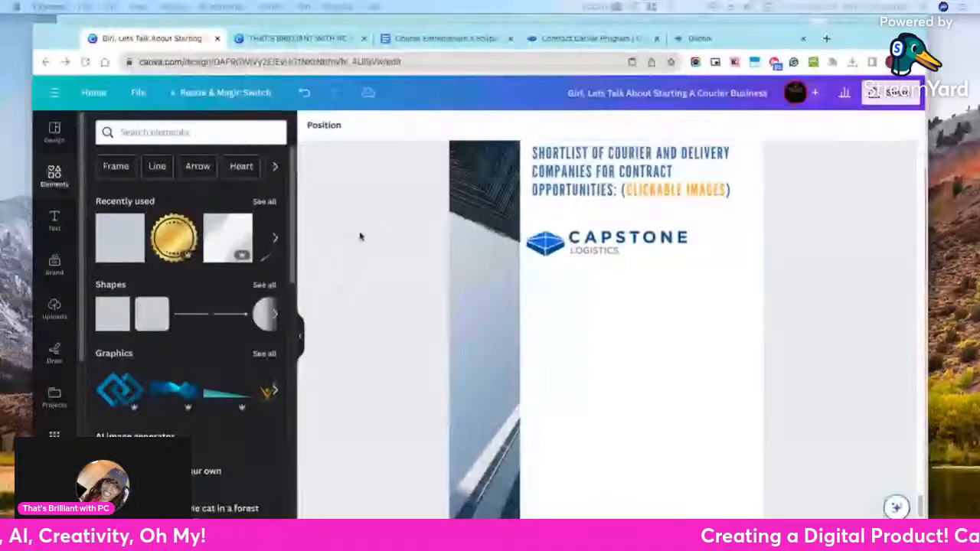
Go back from the contract-opportunities shortlist page to the cover of the courier business ebook, and shift the browser window slightly
{"action": "scroll", "coordinate": [398, 212], "scroll_direction": "up", "scroll_amount": 15}
{"action": "scroll", "coordinate": [510, 218], "scroll_direction": "up", "scroll_amount": 15}
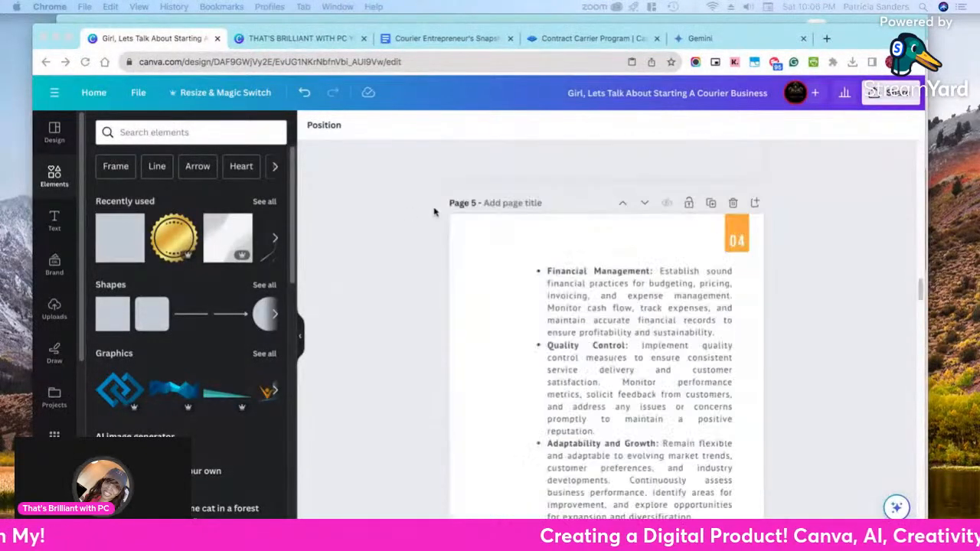
{"action": "scroll", "coordinate": [563, 248], "scroll_direction": "up", "scroll_amount": 10}
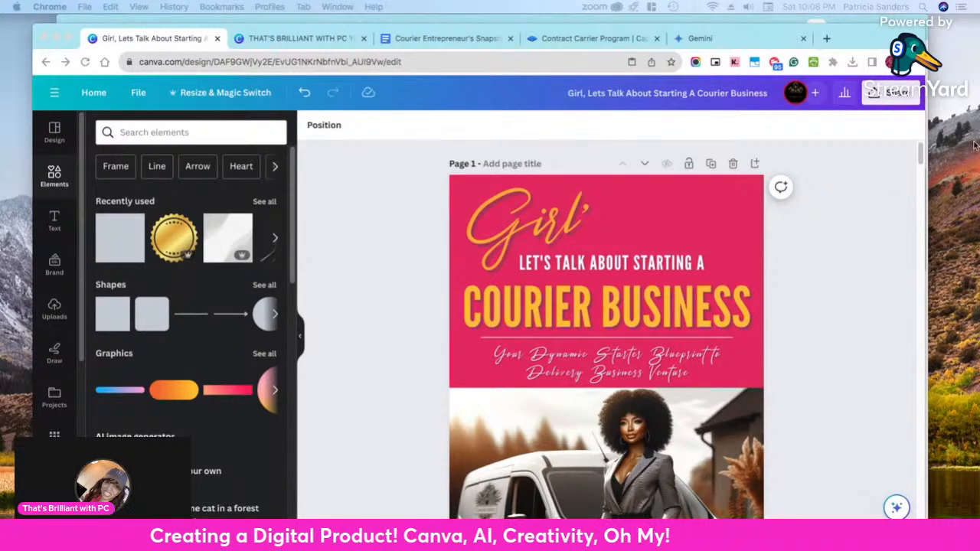
{"action": "mouse_move", "coordinate": [847, 42]}
{"action": "left_mouse_down"}
{"action": "mouse_move", "coordinate": [847, 128]}
{"action": "mouse_move", "coordinate": [855, 58]}
{"action": "left_mouse_up"}
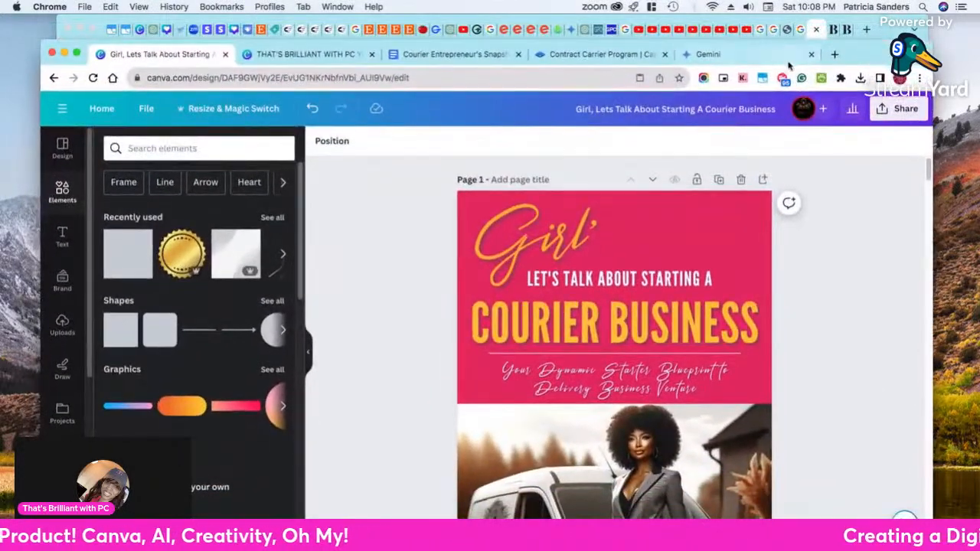
{"action": "left_click", "coordinate": [834, 55]}
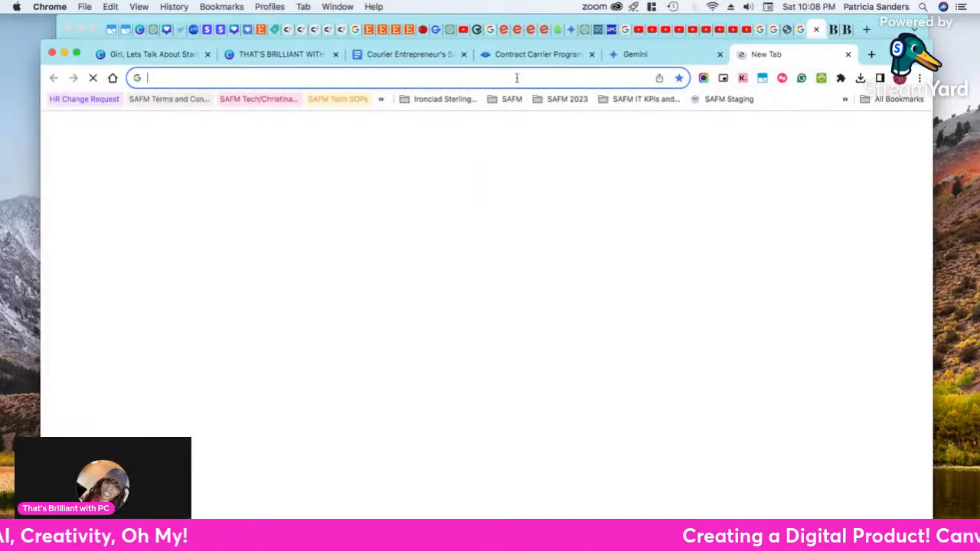
{"action": "left_click_drag", "start_coordinate": [755, 55], "coordinate": [289, 70]}
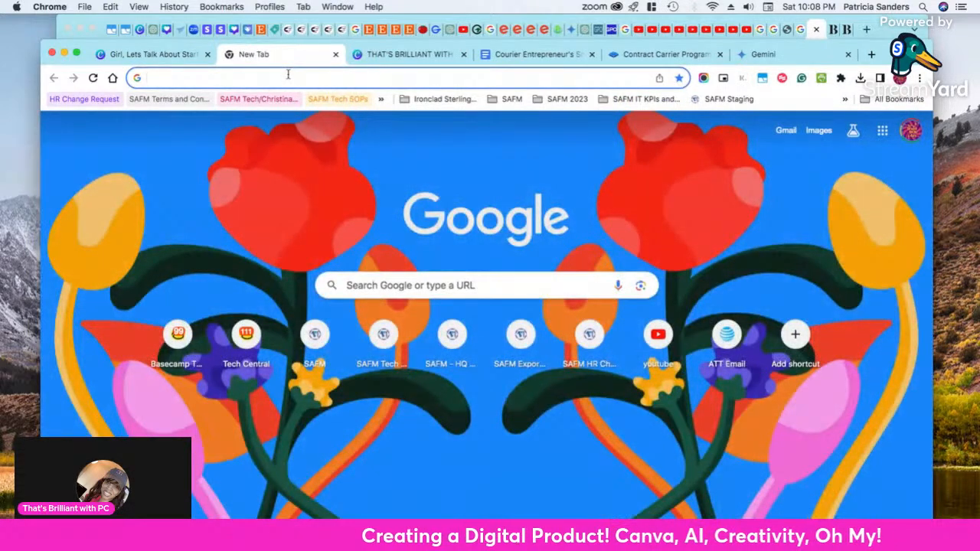
{"action": "type", "text": "chat"}
{"action": "key", "text": "Return"}
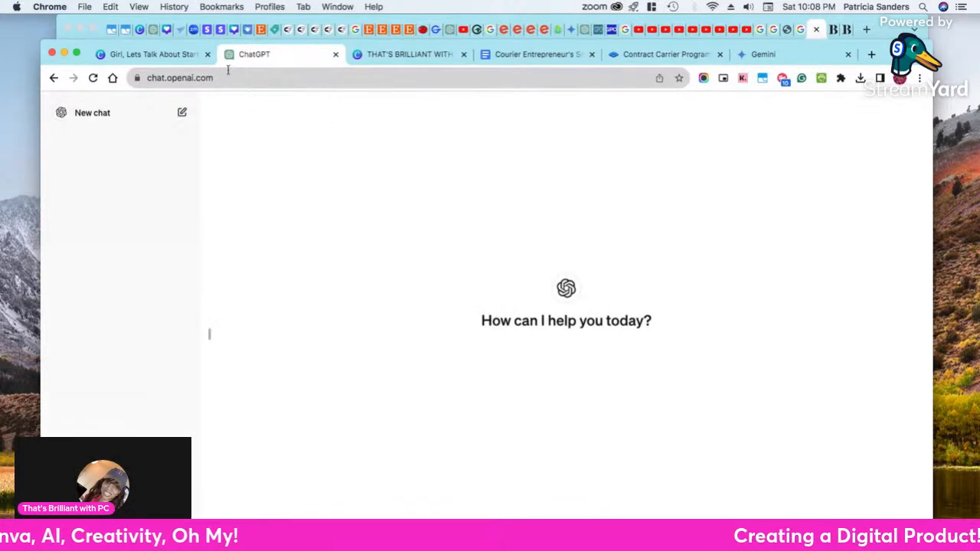
{"action": "left_click", "coordinate": [336, 55]}
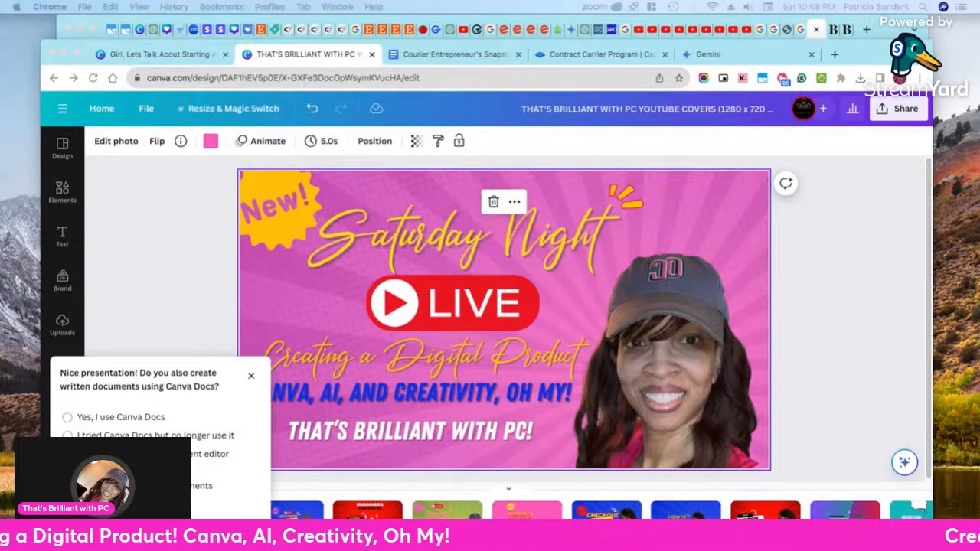
Bring the ChatGPT medical courier conversation into this browser window beside the ebook design and hide its chat history
{"action": "left_click_drag", "start_coordinate": [0, 83], "coordinate": [238, 69]}
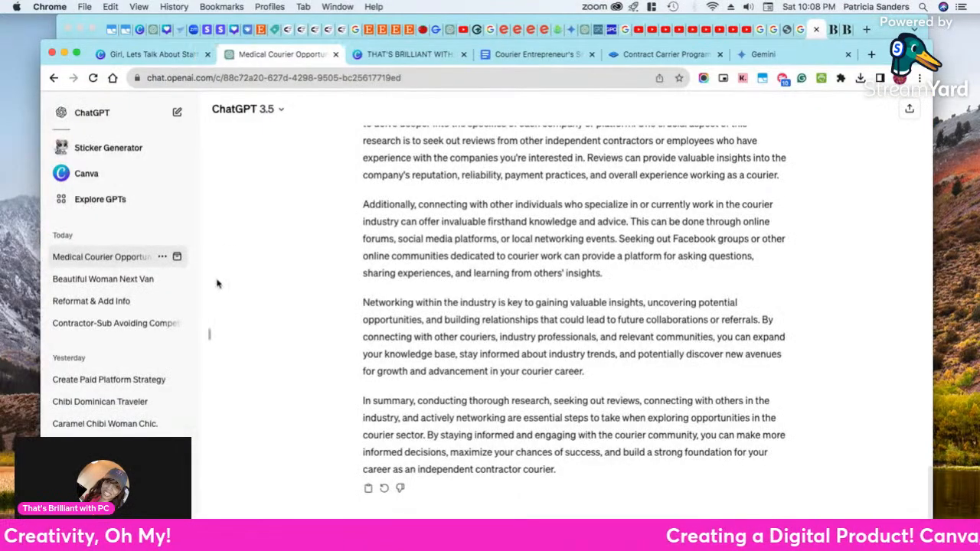
{"action": "left_click", "coordinate": [211, 339]}
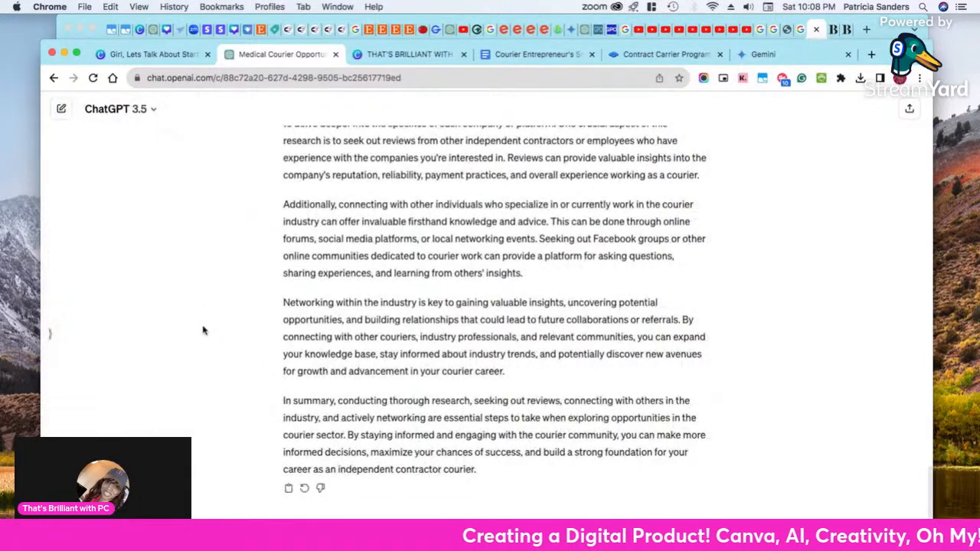
Read through the ChatGPT conversation on independent contractor courier companies, from the first prompt to the closing summary
{"action": "scroll", "coordinate": [411, 288], "scroll_direction": "up", "scroll_amount": 10}
{"action": "scroll", "coordinate": [411, 288], "scroll_direction": "up", "scroll_amount": 15}
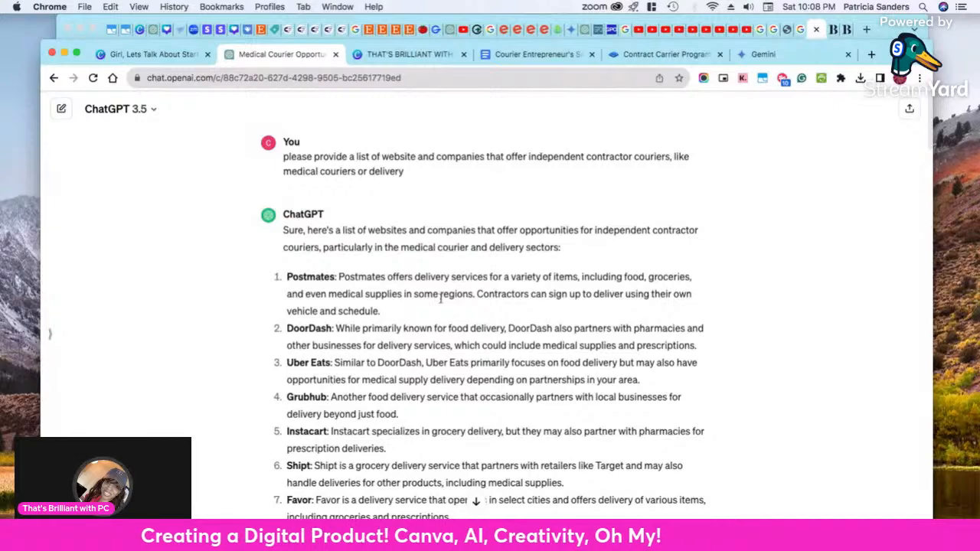
{"action": "scroll", "coordinate": [441, 298], "scroll_direction": "down", "scroll_amount": 15}
{"action": "scroll", "coordinate": [442, 304], "scroll_direction": "down", "scroll_amount": 5}
{"action": "scroll", "coordinate": [442, 304], "scroll_direction": "down", "scroll_amount": 10}
{"action": "scroll", "coordinate": [442, 304], "scroll_direction": "down", "scroll_amount": 2}
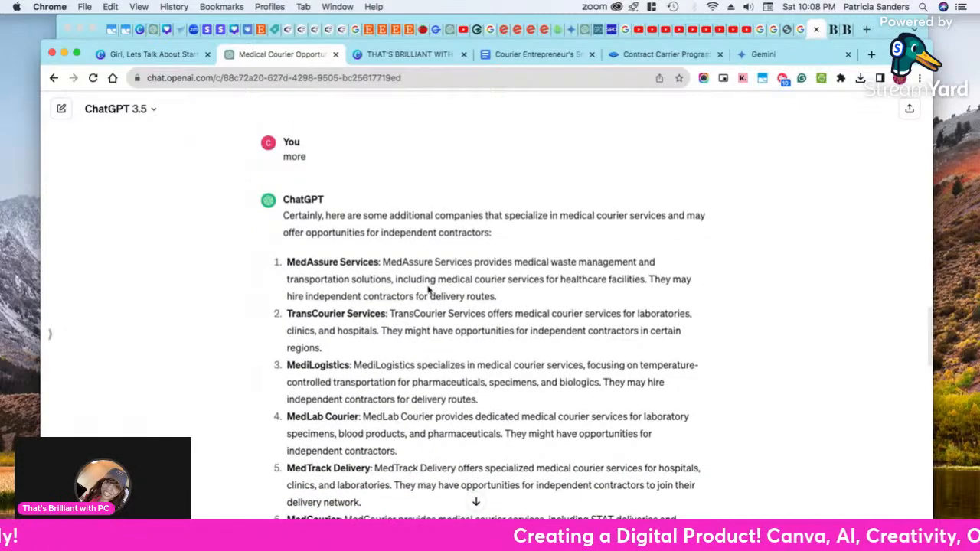
{"action": "scroll", "coordinate": [429, 290], "scroll_direction": "down", "scroll_amount": 1}
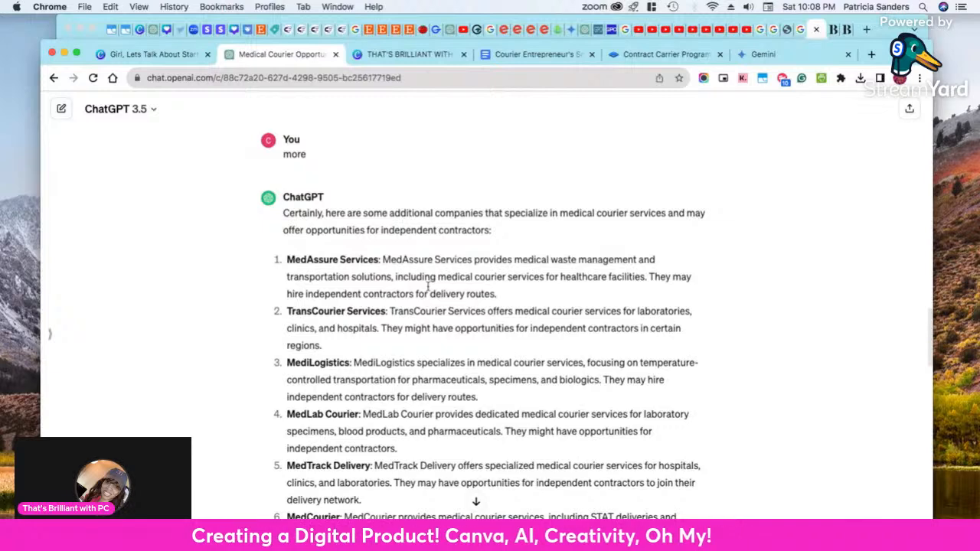
{"action": "scroll", "coordinate": [428, 287], "scroll_direction": "down", "scroll_amount": 5}
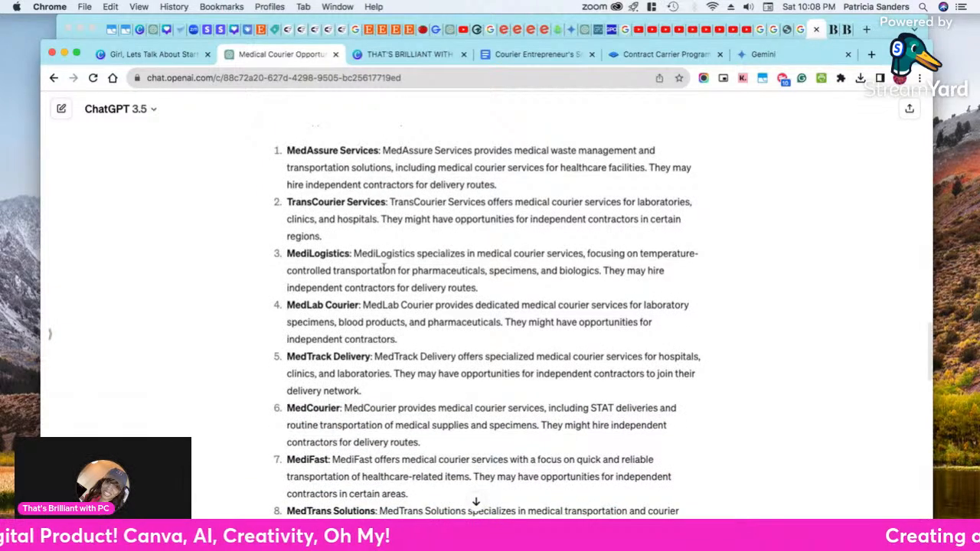
{"action": "scroll", "coordinate": [385, 268], "scroll_direction": "down", "scroll_amount": 15}
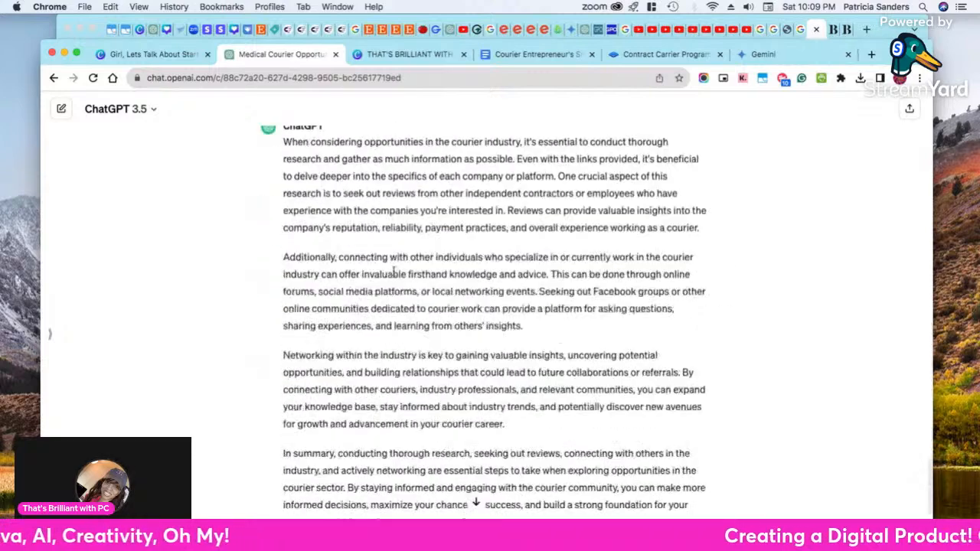
{"action": "scroll", "coordinate": [401, 277], "scroll_direction": "up", "scroll_amount": 15}
{"action": "scroll", "coordinate": [325, 176], "scroll_direction": "down", "scroll_amount": 15}
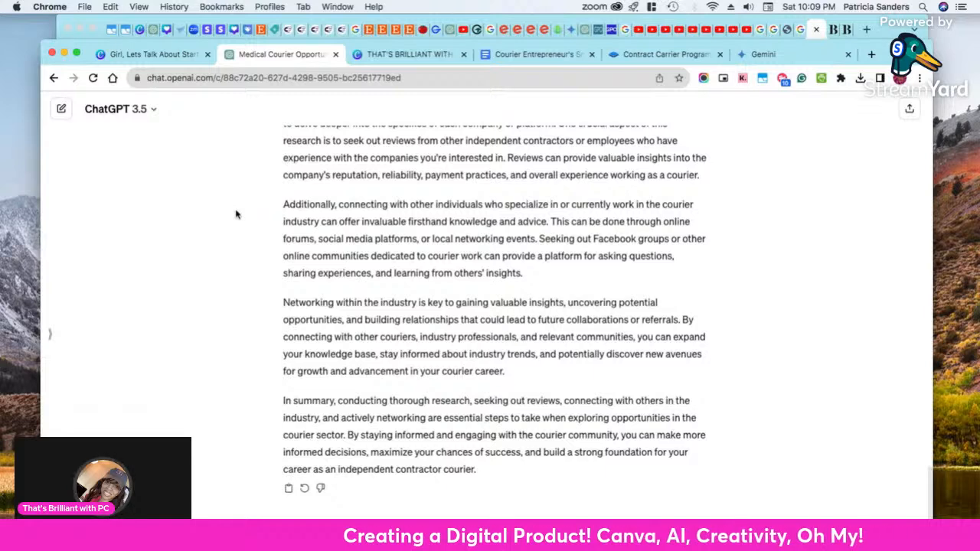
{"action": "scroll", "coordinate": [429, 329], "scroll_direction": "up", "scroll_amount": 3}
{"action": "scroll", "coordinate": [460, 291], "scroll_direction": "down", "scroll_amount": 3}
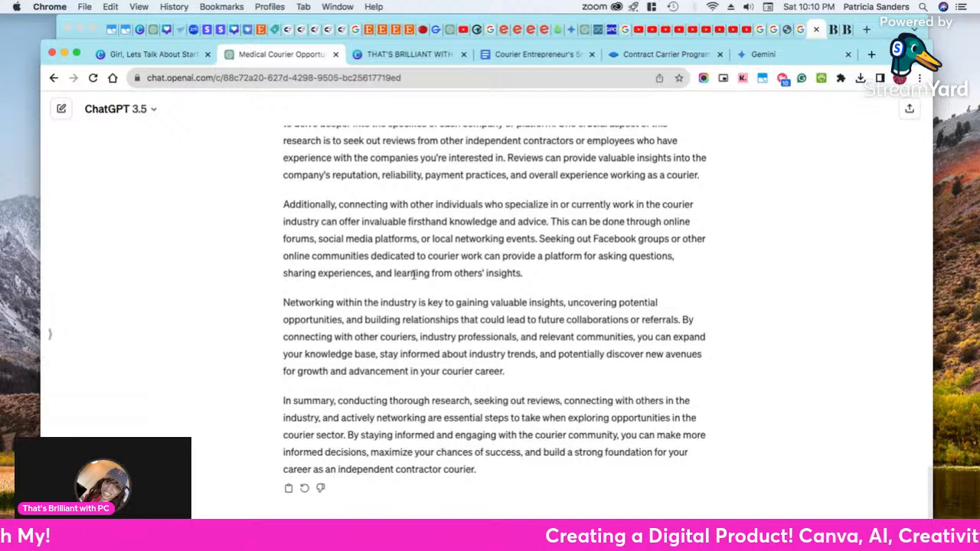
Search Google in a new tab for "robert g allen multiple streams of income"
{"action": "left_click", "coordinate": [872, 56]}
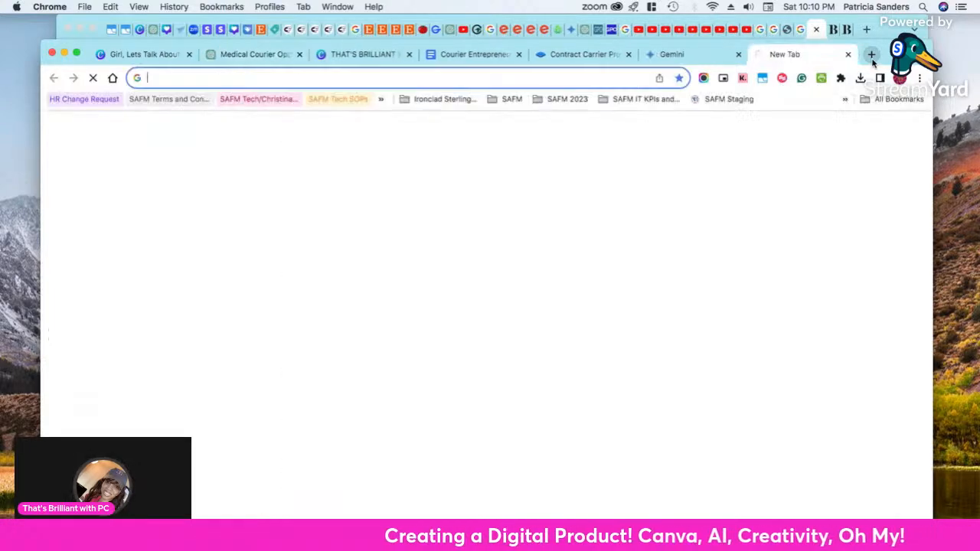
{"action": "type", "text": "m"}
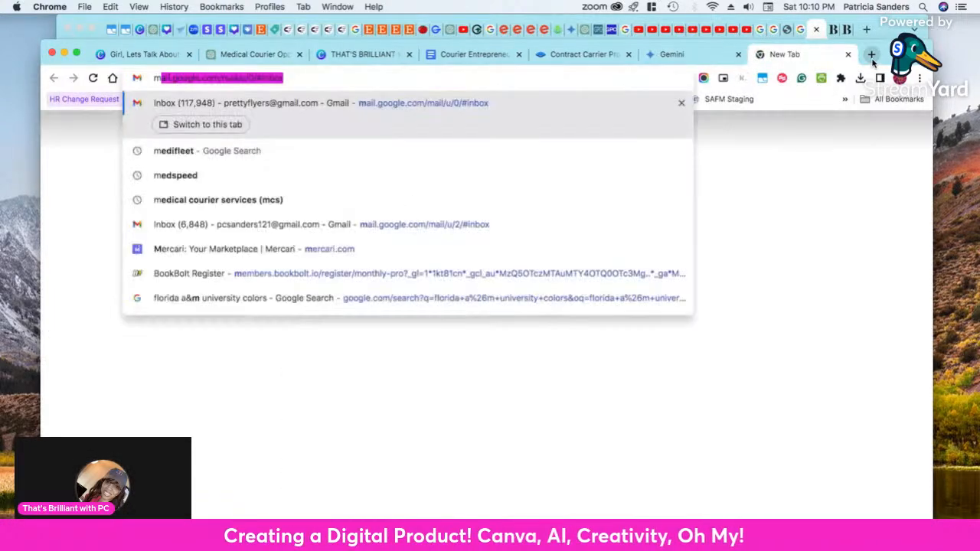
{"action": "type", "text": "ul"}
{"action": "key", "text": "BackSpace"}
{"action": "key", "text": "BackSpace"}
{"action": "key", "text": "BackSpace"}
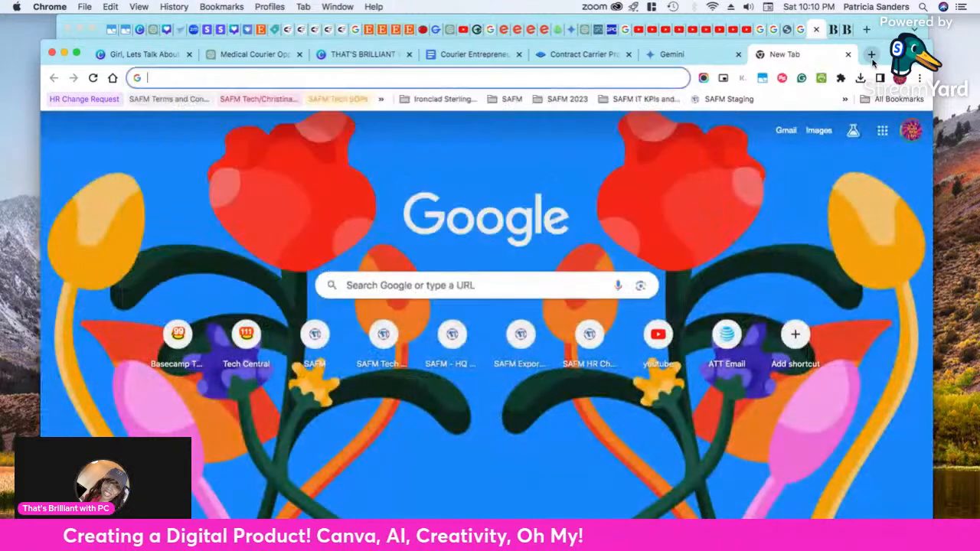
{"action": "type", "text": "robert "}
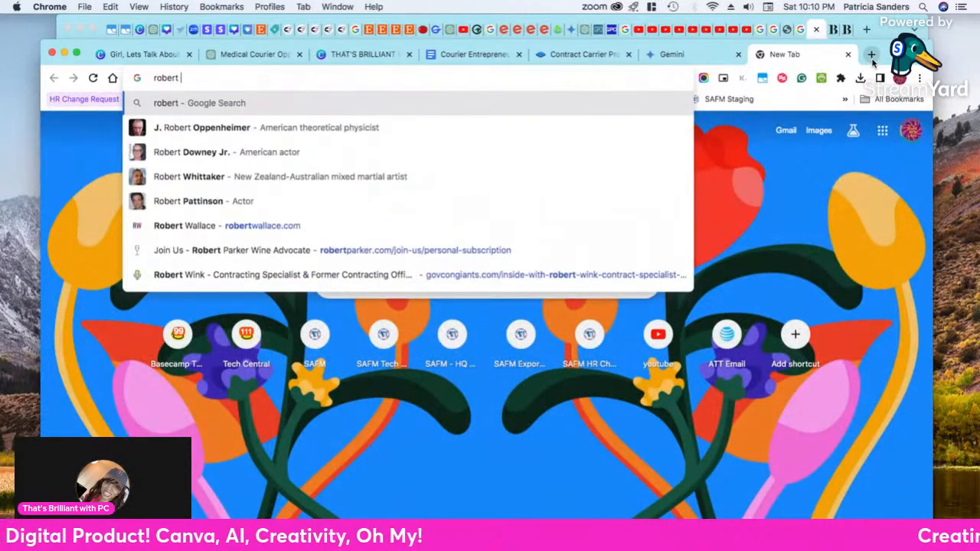
{"action": "type", "text": "g. allen"}
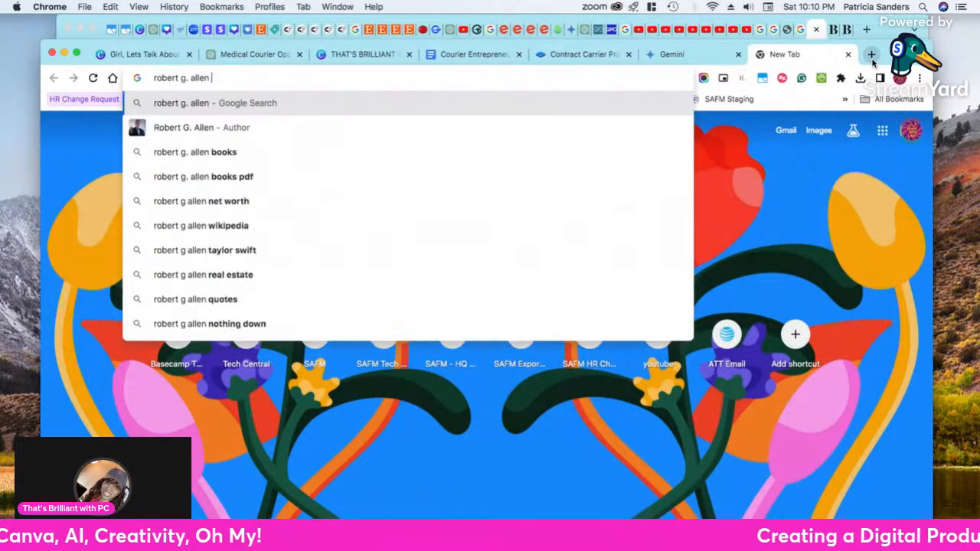
{"action": "type", "text": ", multipl"}
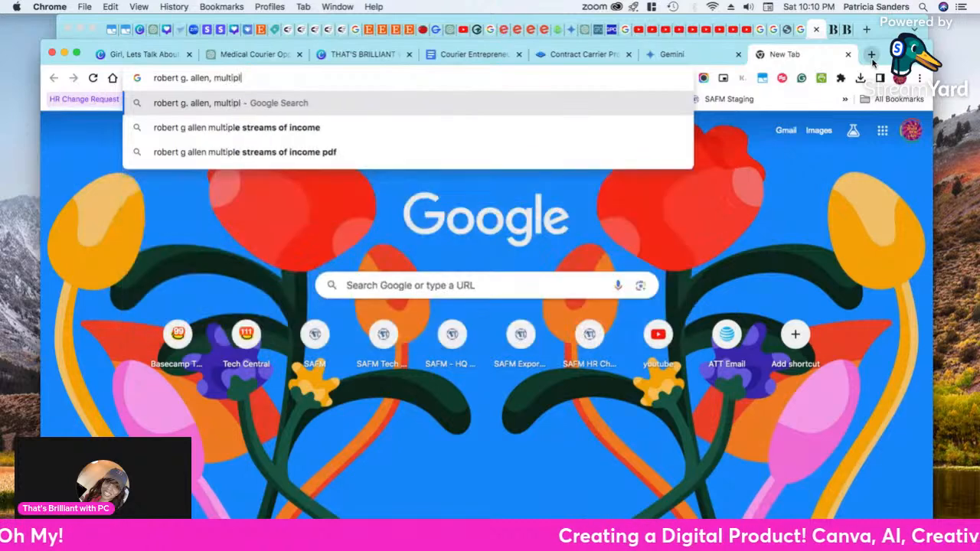
{"action": "key", "text": "Down"}
{"action": "key", "text": "Return"}
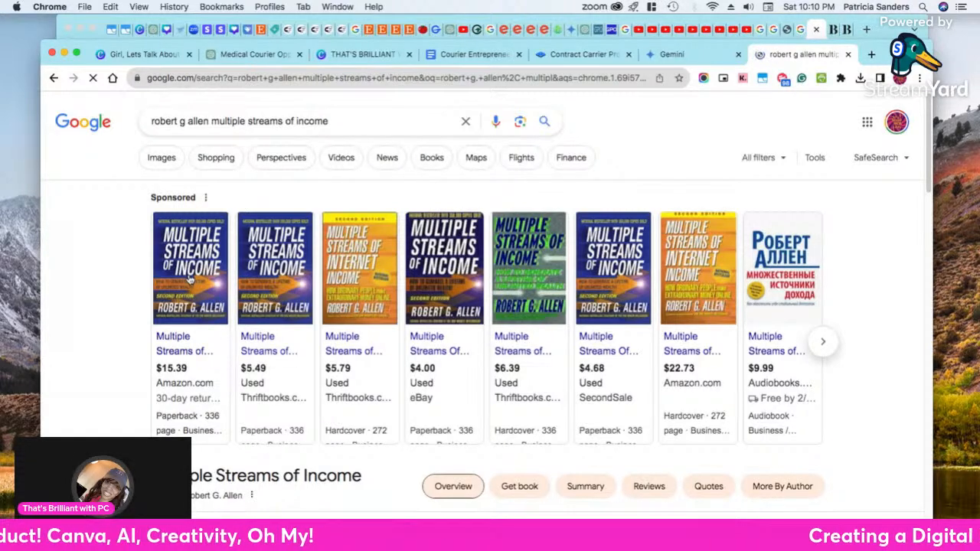
Look through the search results and sponsored listings for the Multiple Streams of Income book
{"action": "scroll", "coordinate": [190, 279], "scroll_direction": "down", "scroll_amount": 2}
{"action": "scroll", "coordinate": [188, 283], "scroll_direction": "up", "scroll_amount": 1}
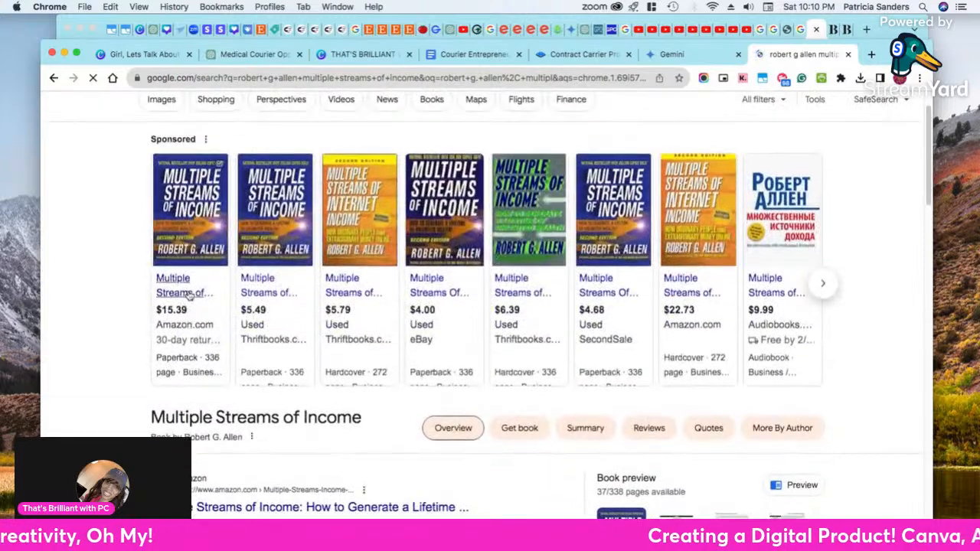
{"action": "scroll", "coordinate": [455, 369], "scroll_direction": "down", "scroll_amount": 3}
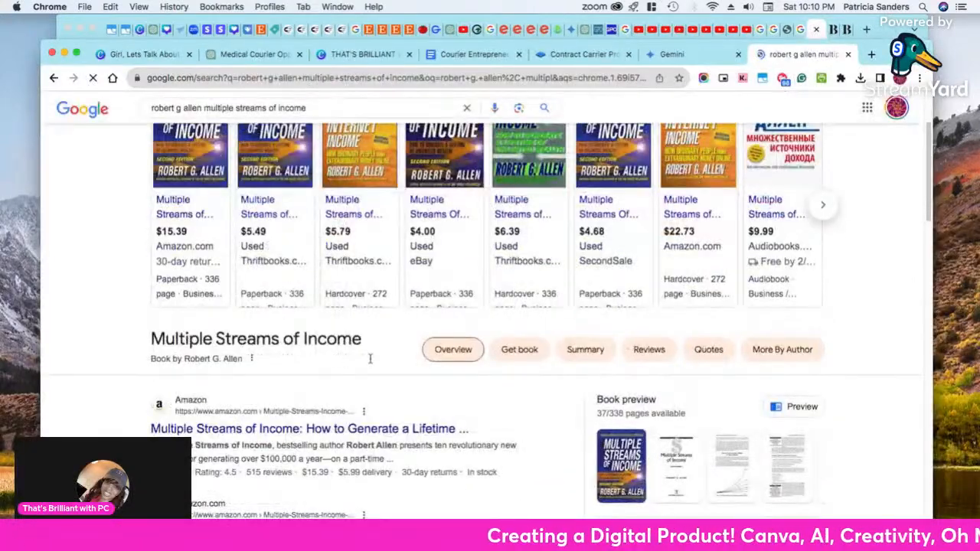
{"action": "scroll", "coordinate": [455, 369], "scroll_direction": "down", "scroll_amount": 1}
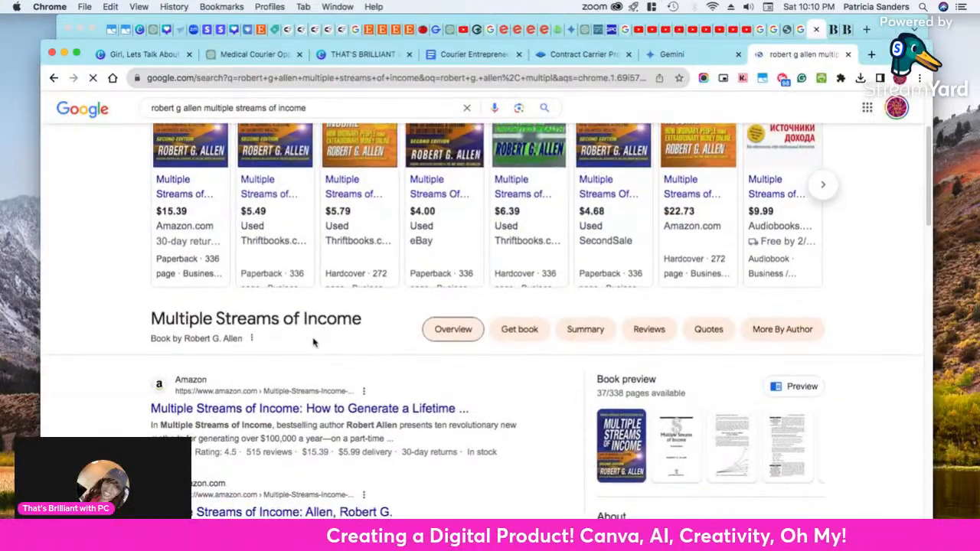
{"action": "left_click", "coordinate": [472, 337]}
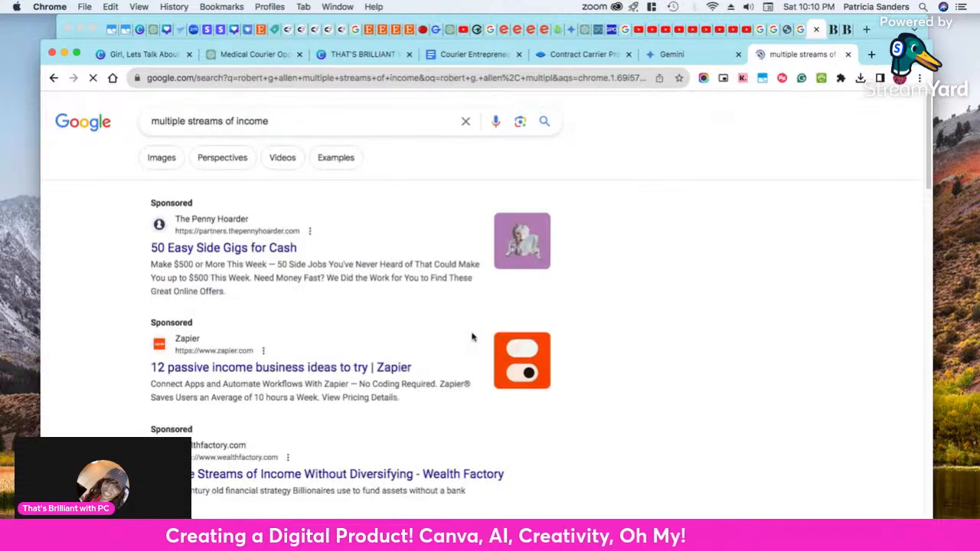
{"action": "left_click", "coordinate": [54, 79]}
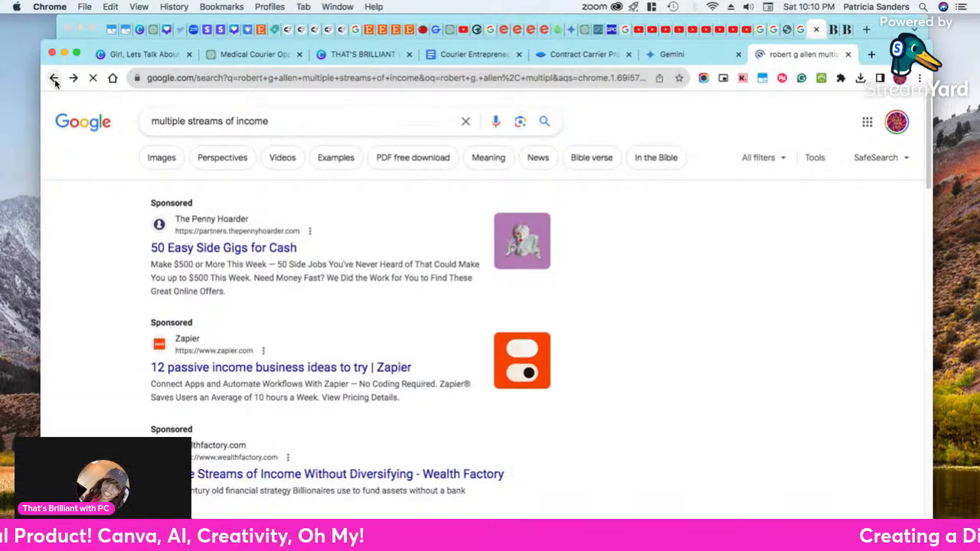
{"action": "scroll", "coordinate": [368, 166], "scroll_direction": "down", "scroll_amount": 1}
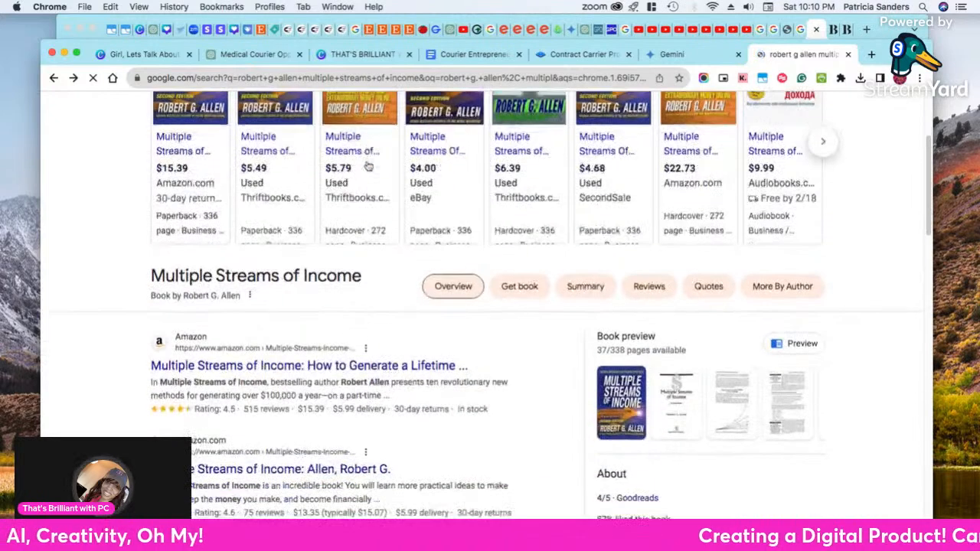
{"action": "scroll", "coordinate": [369, 165], "scroll_direction": "up", "scroll_amount": 5}
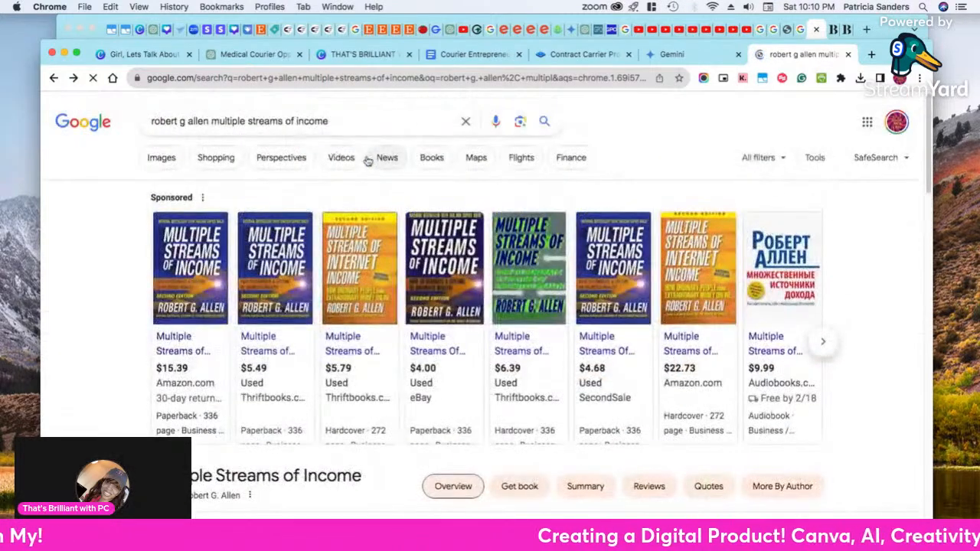
Refine the search to "robert g allen multiple streams of income infoproducts" and look through the results
{"action": "left_click", "coordinate": [344, 123]}
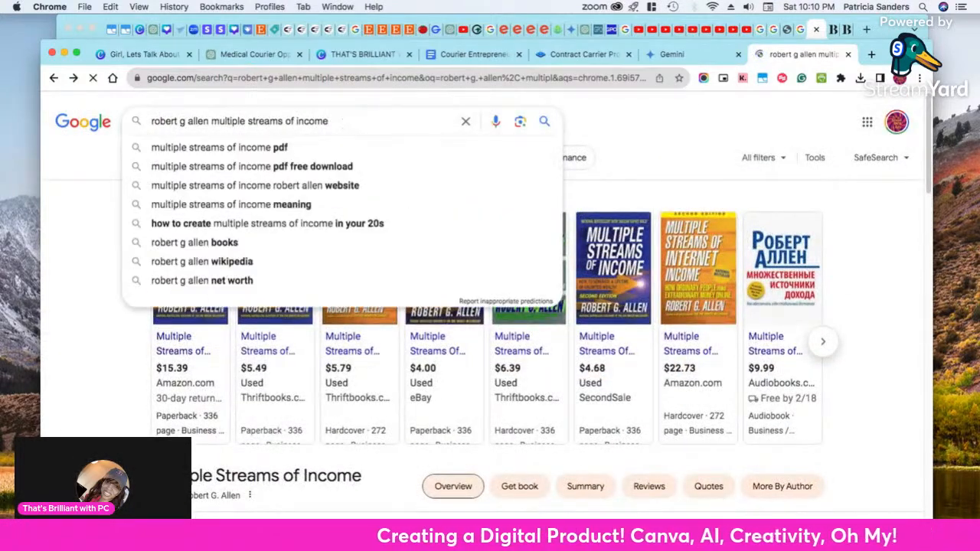
{"action": "type", "text": "in"}
{"action": "type", "text": "produ"}
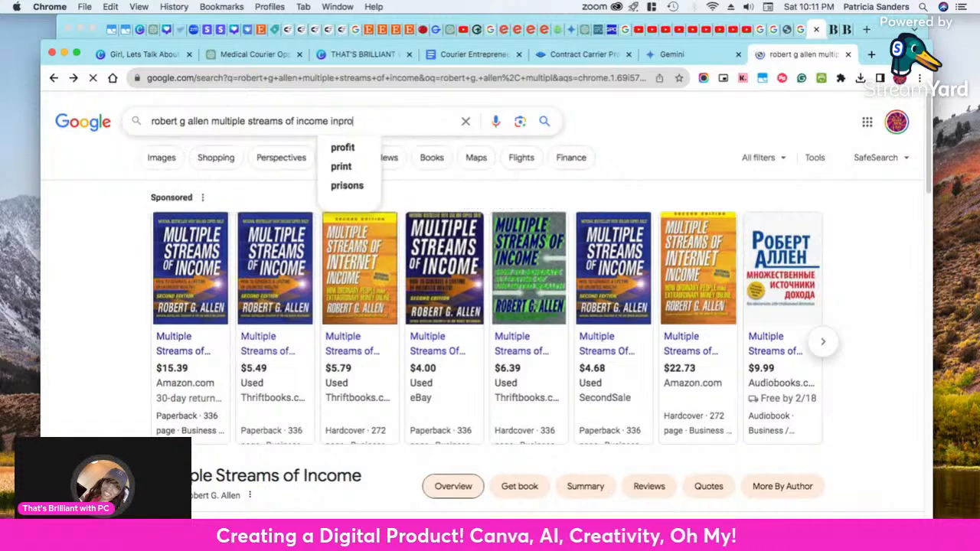
{"action": "key", "text": "BackSpace"}
{"action": "key", "text": "BackSpace"}
{"action": "key", "text": "BackSpace"}
{"action": "key", "text": "BackSpace"}
{"action": "key", "text": "BackSpace"}
{"action": "type", "text": "fopro"}
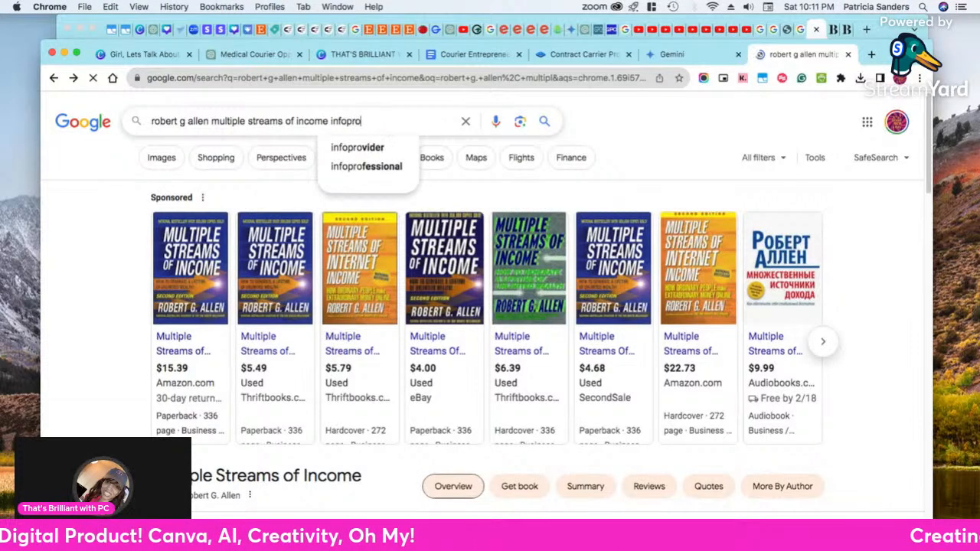
{"action": "type", "text": "ducts"}
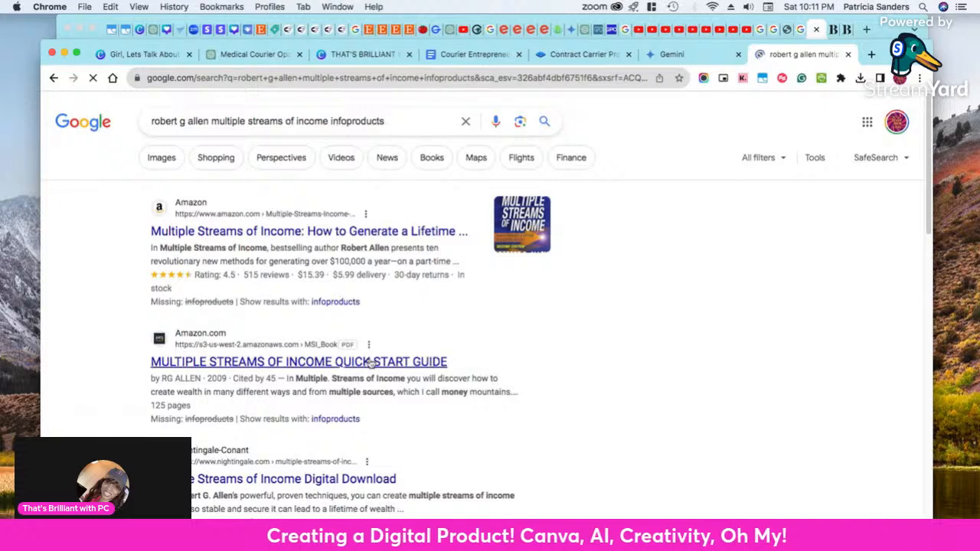
{"action": "scroll", "coordinate": [370, 366], "scroll_direction": "down", "scroll_amount": 3}
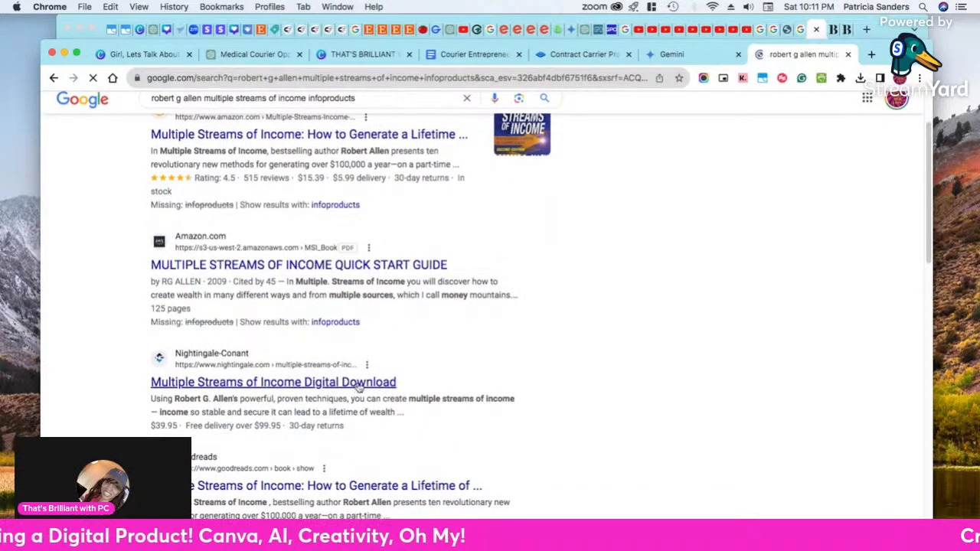
Examine the remaining Google results for Multiple Streams of Income infoproducts, including the ebook and PDF listings, and return to the first result
{"action": "scroll", "coordinate": [358, 388], "scroll_direction": "down", "scroll_amount": 1}
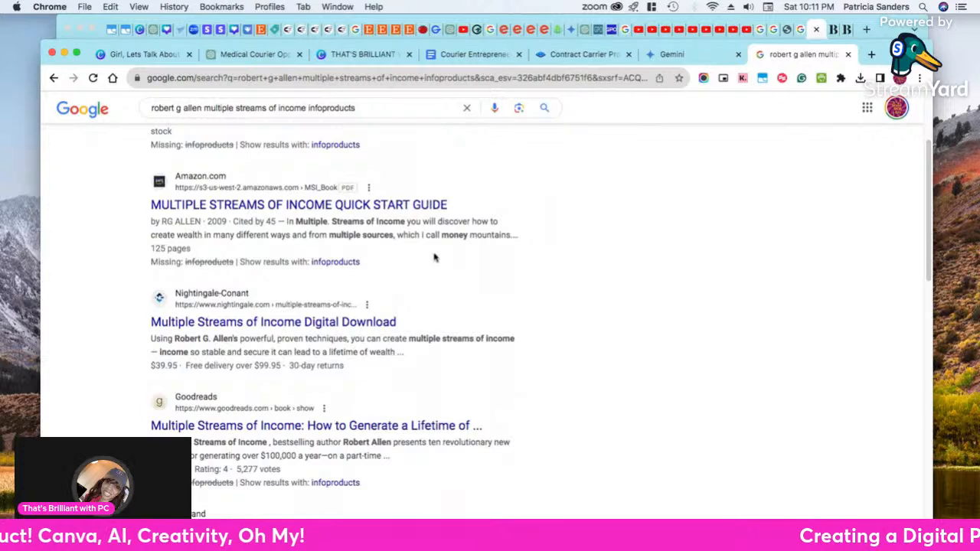
{"action": "scroll", "coordinate": [436, 257], "scroll_direction": "down", "scroll_amount": 1}
{"action": "scroll", "coordinate": [437, 258], "scroll_direction": "down", "scroll_amount": 4}
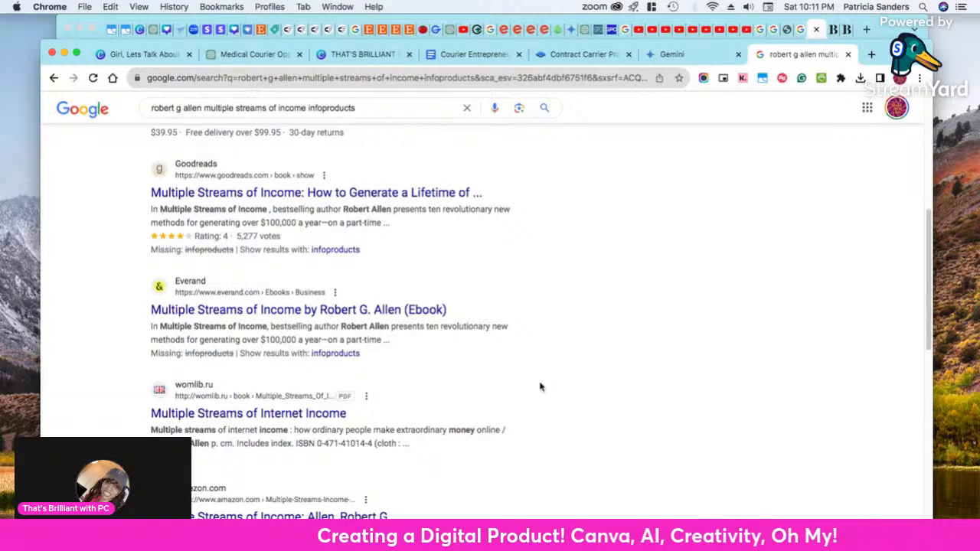
{"action": "scroll", "coordinate": [540, 387], "scroll_direction": "down", "scroll_amount": 2}
{"action": "scroll", "coordinate": [540, 387], "scroll_direction": "up", "scroll_amount": 6}
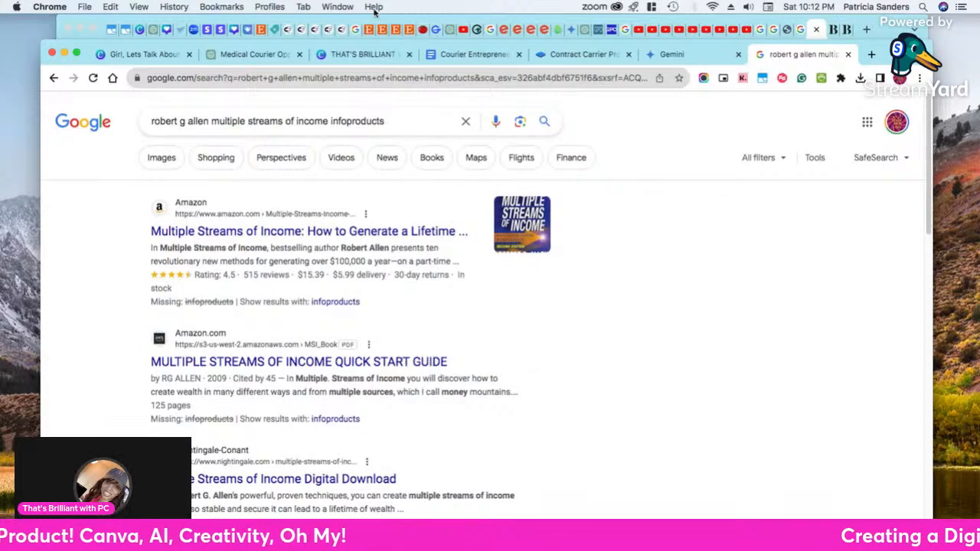
Switch to the Canva courier business ebook and review its cover design, from the title to the Introduction page
{"action": "left_click", "coordinate": [269, 60]}
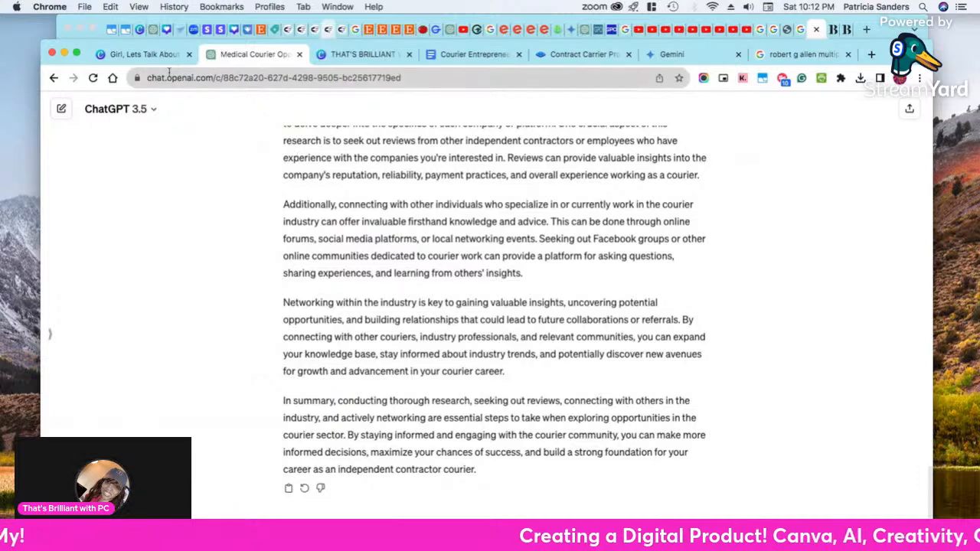
{"action": "left_click", "coordinate": [142, 54]}
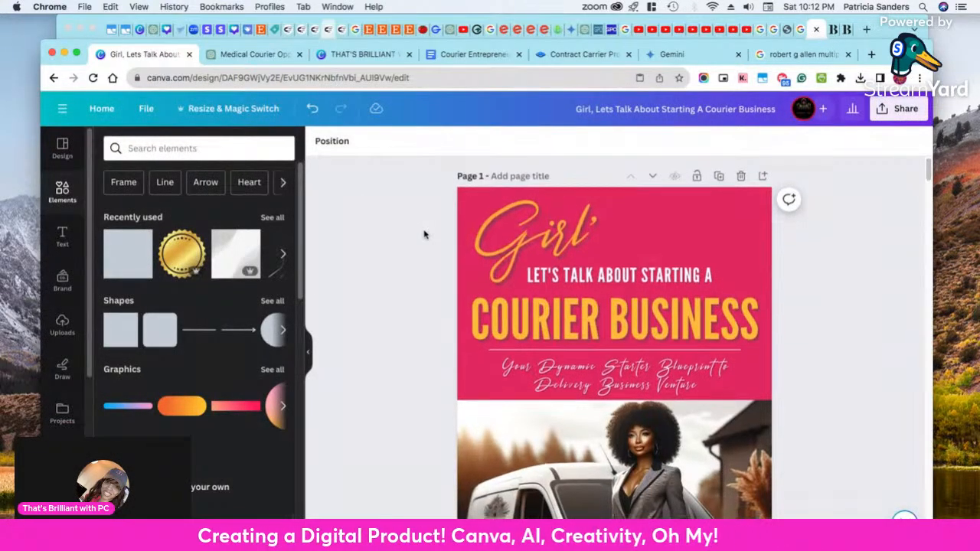
{"action": "scroll", "coordinate": [498, 279], "scroll_direction": "down", "scroll_amount": 1}
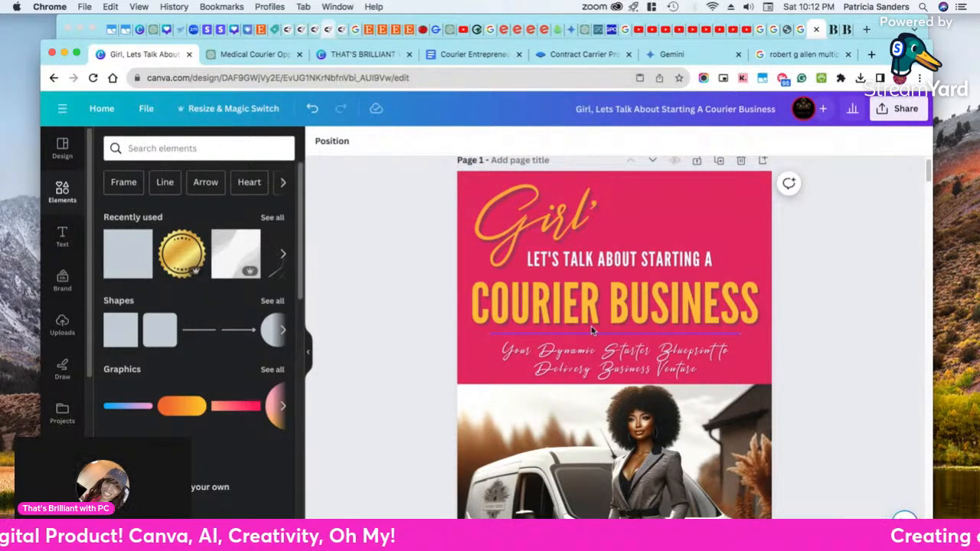
{"action": "scroll", "coordinate": [630, 222], "scroll_direction": "down", "scroll_amount": 6}
{"action": "scroll", "coordinate": [663, 303], "scroll_direction": "up", "scroll_amount": 1}
{"action": "scroll", "coordinate": [663, 304], "scroll_direction": "up", "scroll_amount": 5}
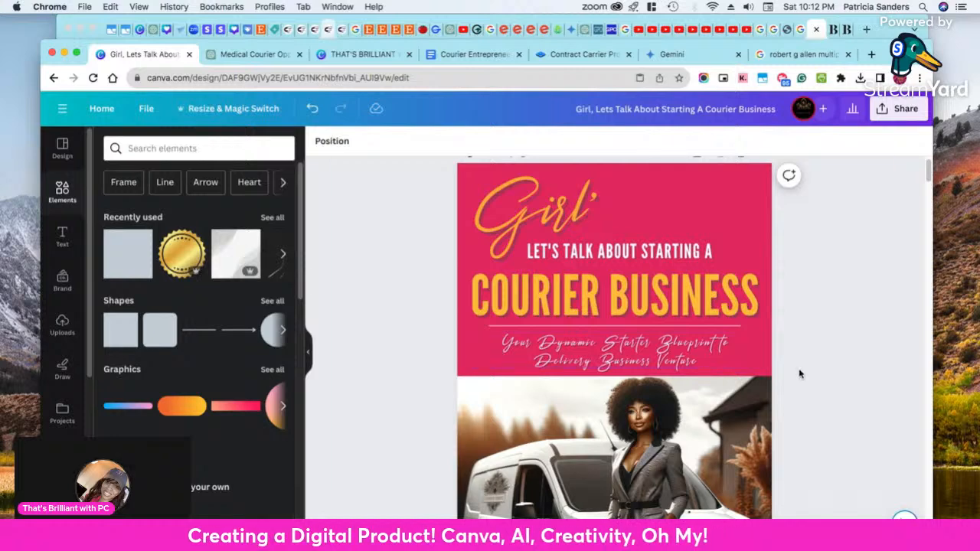
{"action": "scroll", "coordinate": [840, 399], "scroll_direction": "down", "scroll_amount": 5}
{"action": "scroll", "coordinate": [831, 398], "scroll_direction": "up", "scroll_amount": 3}
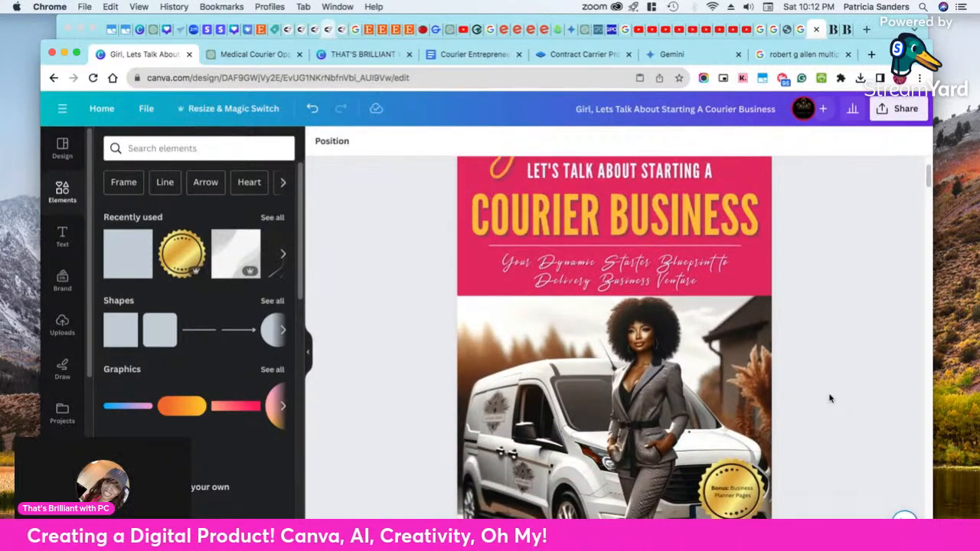
{"action": "scroll", "coordinate": [829, 398], "scroll_direction": "down", "scroll_amount": 1}
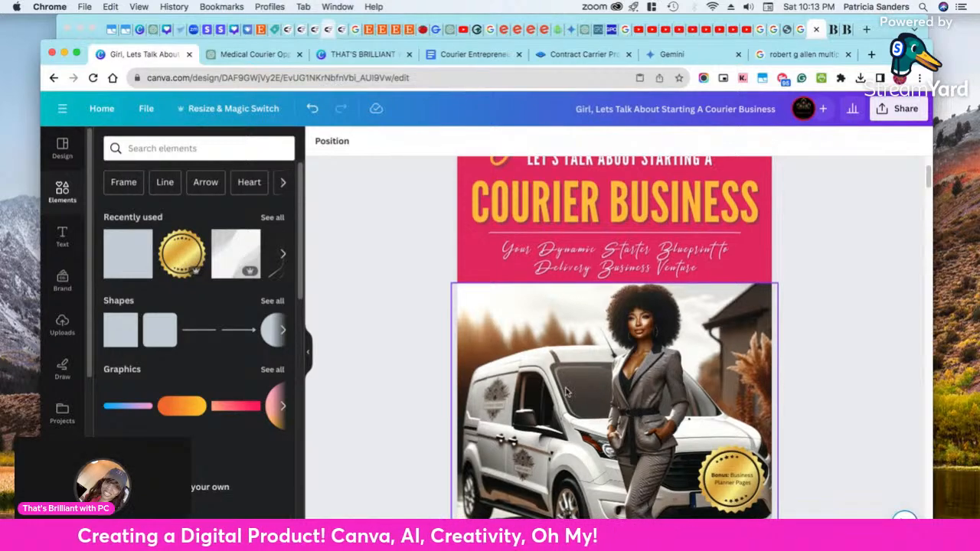
{"action": "scroll", "coordinate": [635, 415], "scroll_direction": "down", "scroll_amount": 1}
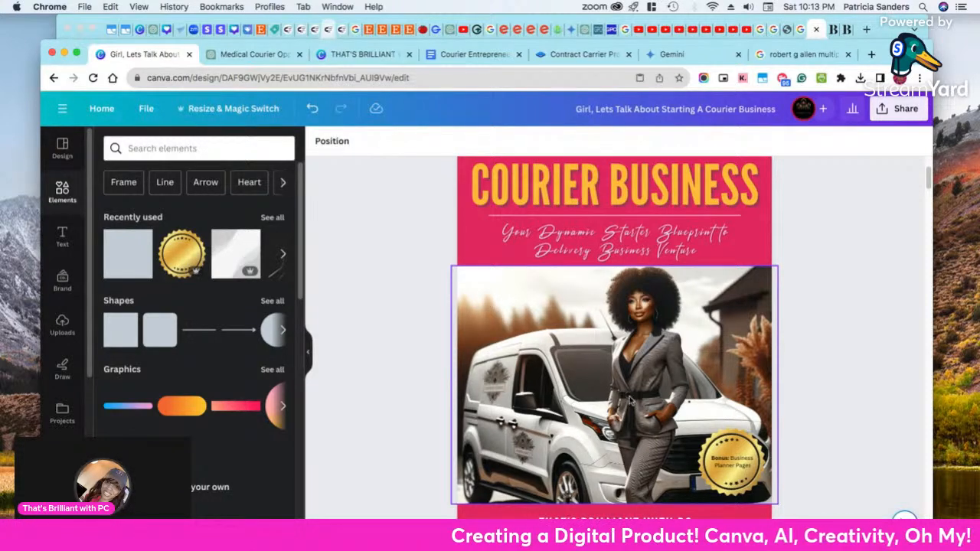
{"action": "scroll", "coordinate": [877, 417], "scroll_direction": "down", "scroll_amount": 5}
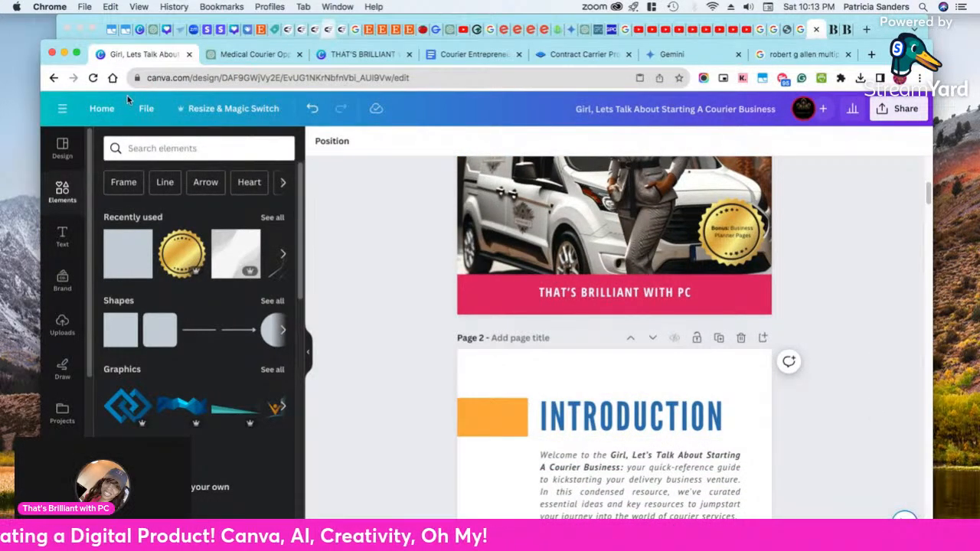
{"action": "scroll", "coordinate": [551, 360], "scroll_direction": "down", "scroll_amount": 5}
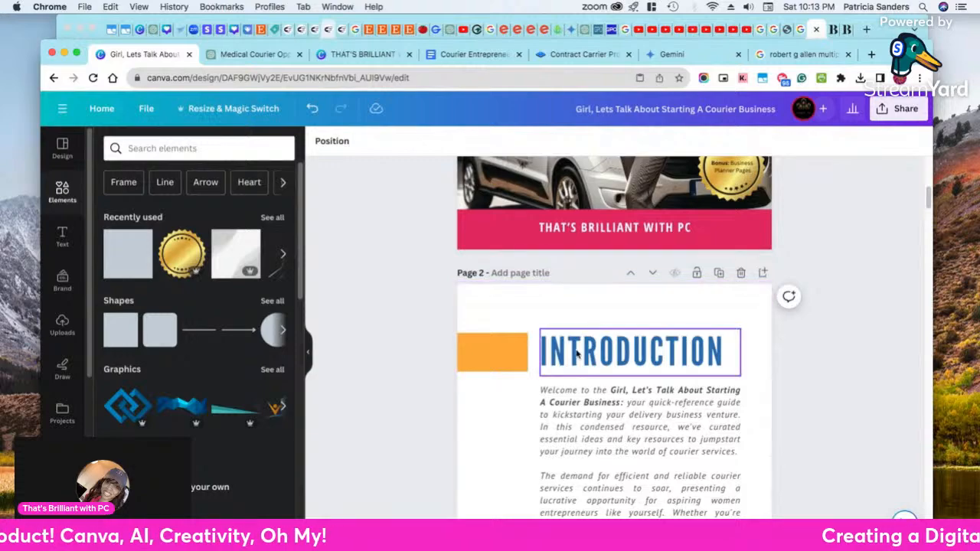
{"action": "scroll", "coordinate": [578, 359], "scroll_direction": "up", "scroll_amount": 5}
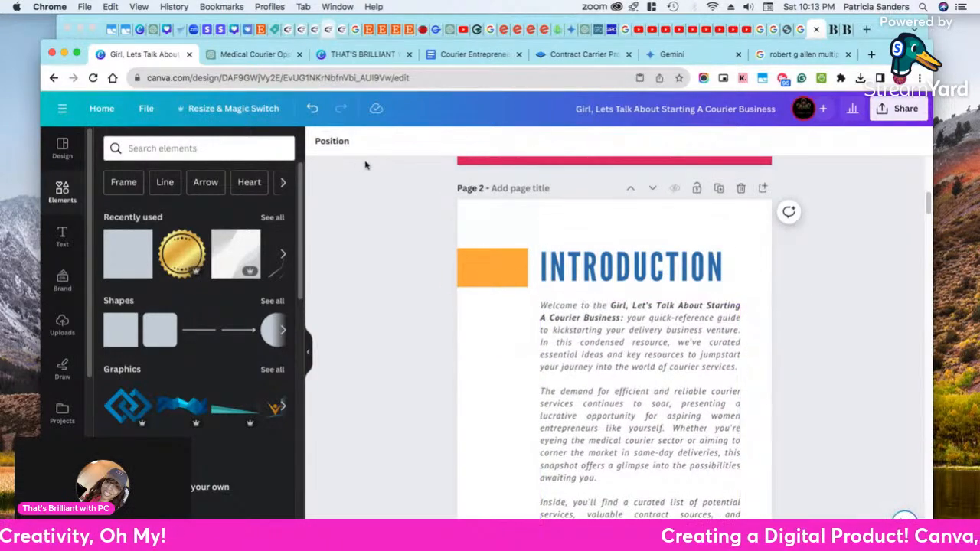
Switch to the Courier Entrepreneur's Snapshot document in Google Docs and skim its full text, returning to the title
{"action": "left_click", "coordinate": [448, 55]}
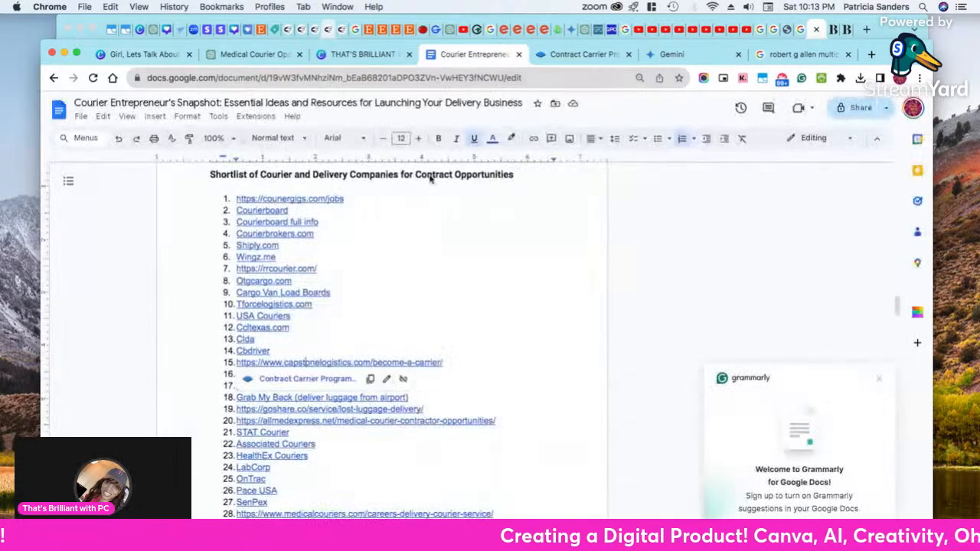
{"action": "scroll", "coordinate": [466, 213], "scroll_direction": "up", "scroll_amount": 20}
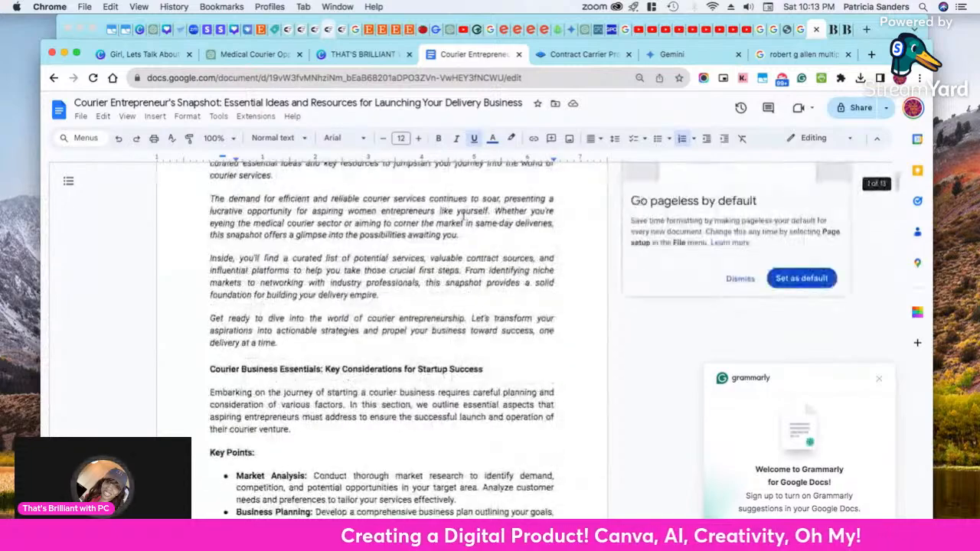
{"action": "scroll", "coordinate": [464, 216], "scroll_direction": "down", "scroll_amount": 20}
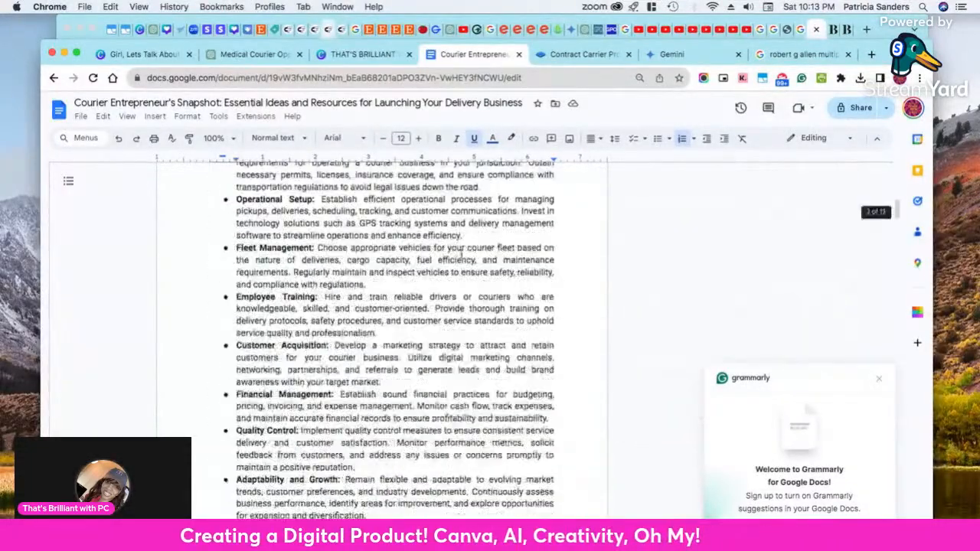
{"action": "scroll", "coordinate": [463, 255], "scroll_direction": "down", "scroll_amount": 20}
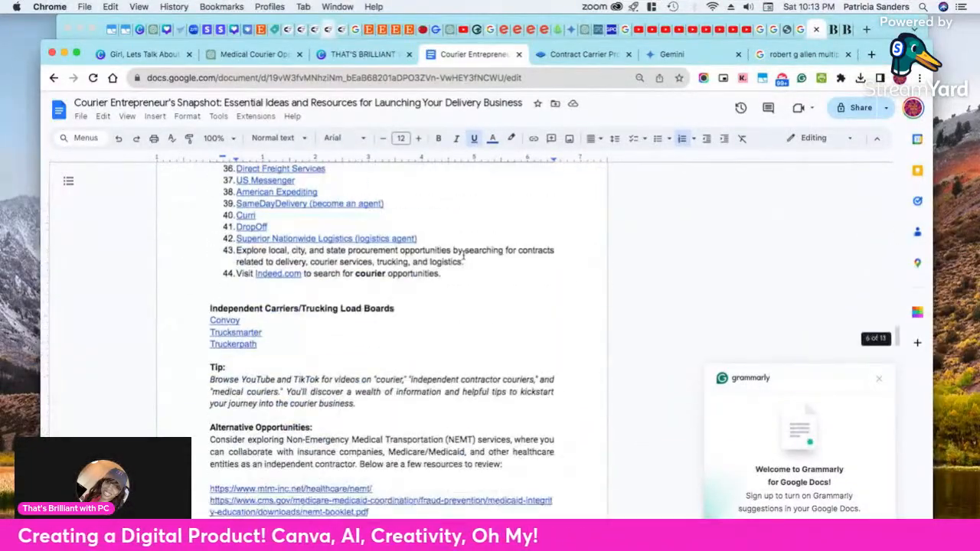
{"action": "scroll", "coordinate": [464, 256], "scroll_direction": "down", "scroll_amount": 20}
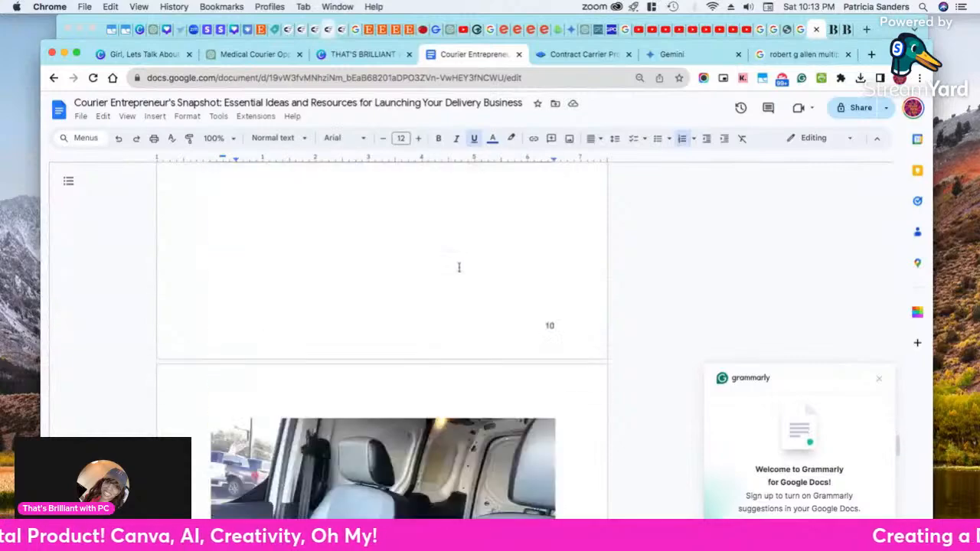
{"action": "scroll", "coordinate": [454, 265], "scroll_direction": "down", "scroll_amount": 15}
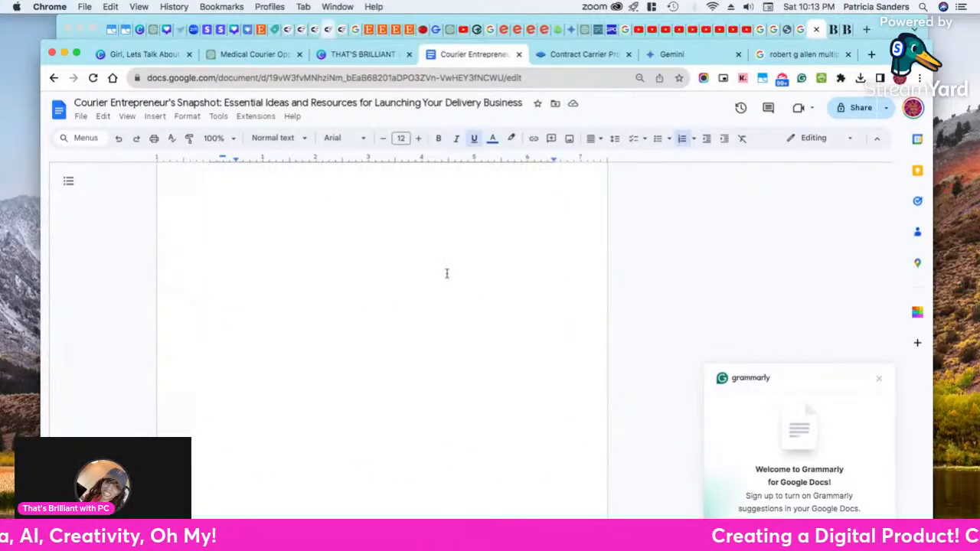
{"action": "scroll", "coordinate": [579, 514], "scroll_direction": "up", "scroll_amount": 20}
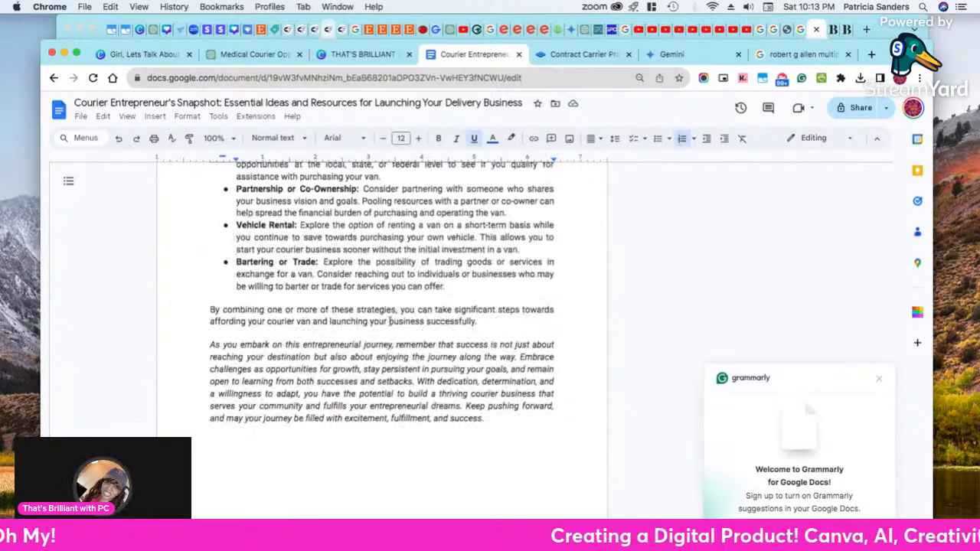
{"action": "scroll", "coordinate": [344, 227], "scroll_direction": "up", "scroll_amount": 20}
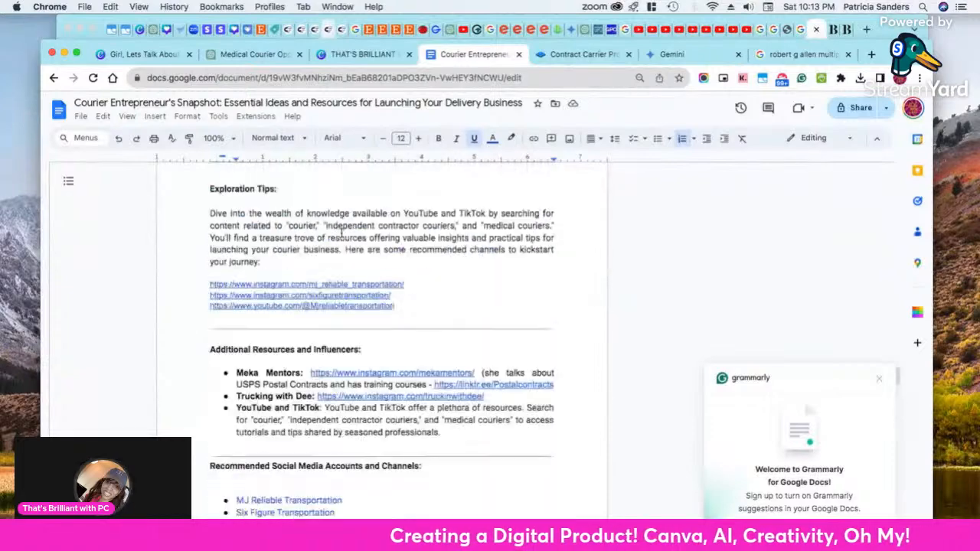
{"action": "scroll", "coordinate": [344, 227], "scroll_direction": "up", "scroll_amount": 20}
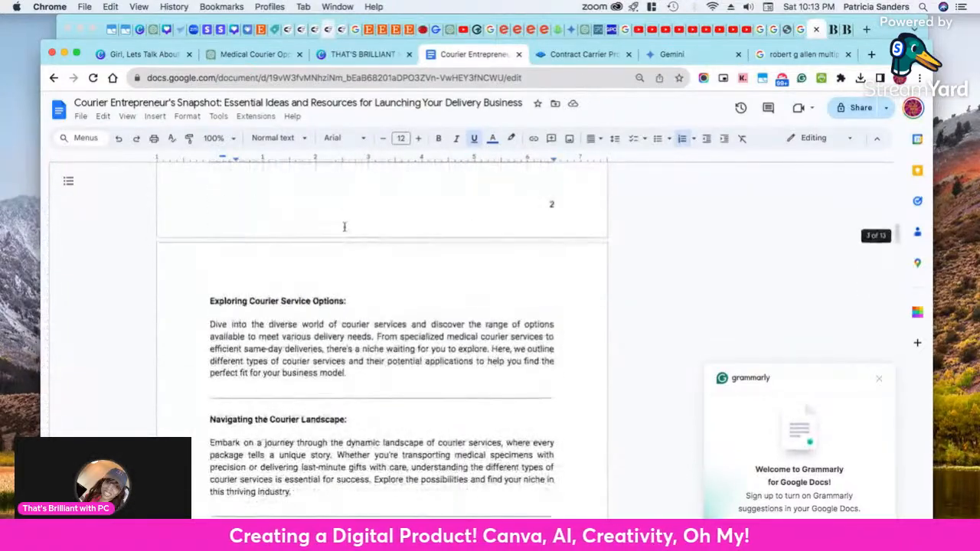
Return to the Canva ebook and review the laid-out pages from the Introduction to the first Types of Courier Services page
{"action": "left_click", "coordinate": [361, 54]}
{"action": "left_click", "coordinate": [210, 55]}
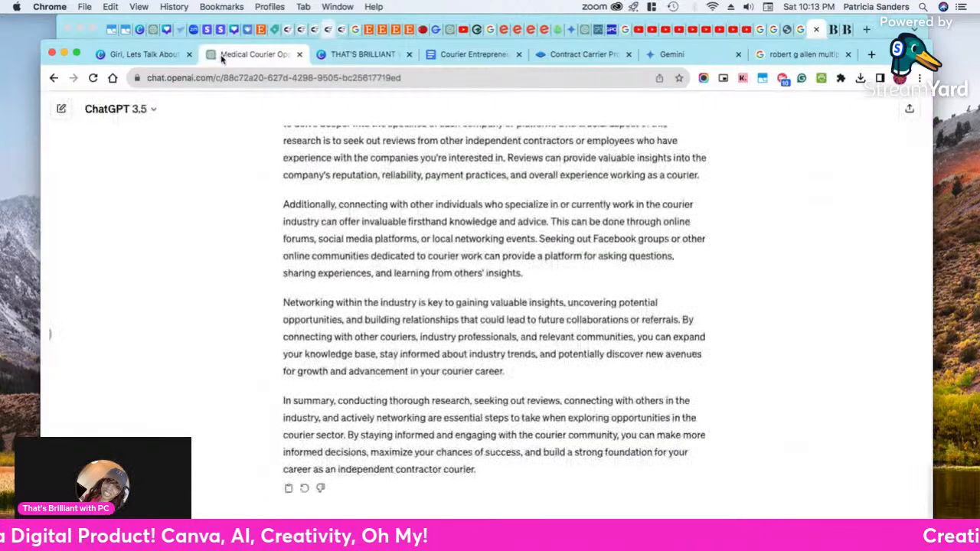
{"action": "left_click", "coordinate": [132, 55]}
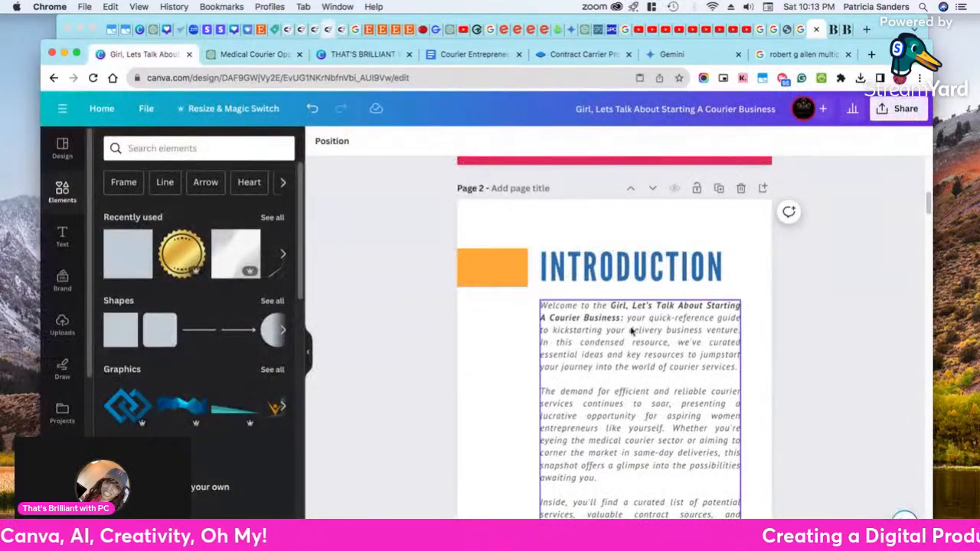
{"action": "scroll", "coordinate": [838, 374], "scroll_direction": "down", "scroll_amount": 2}
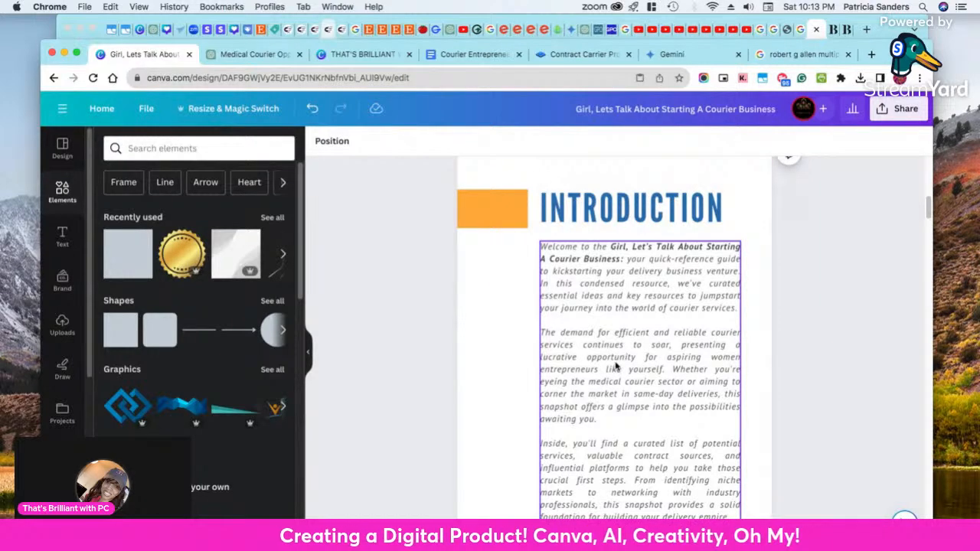
{"action": "scroll", "coordinate": [611, 367], "scroll_direction": "down", "scroll_amount": 15}
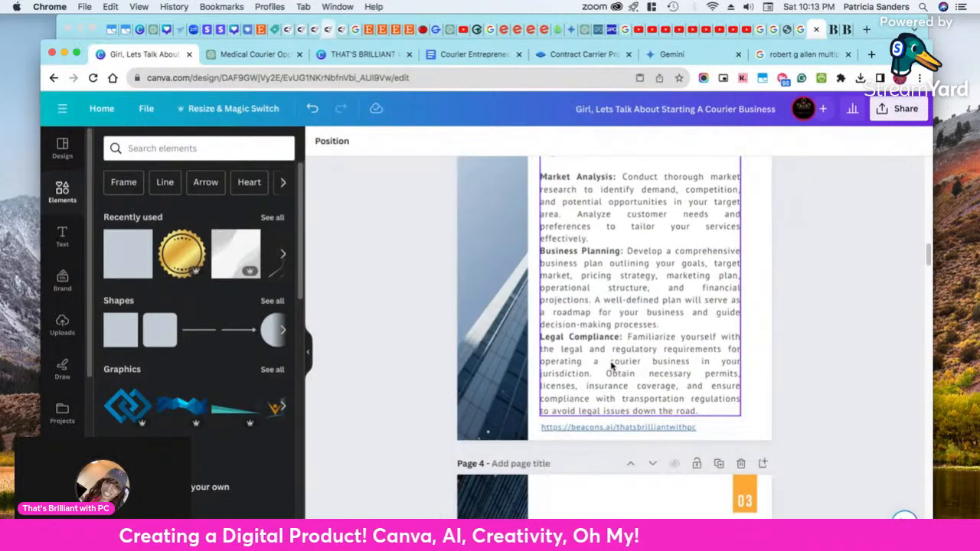
{"action": "scroll", "coordinate": [611, 366], "scroll_direction": "down", "scroll_amount": 12}
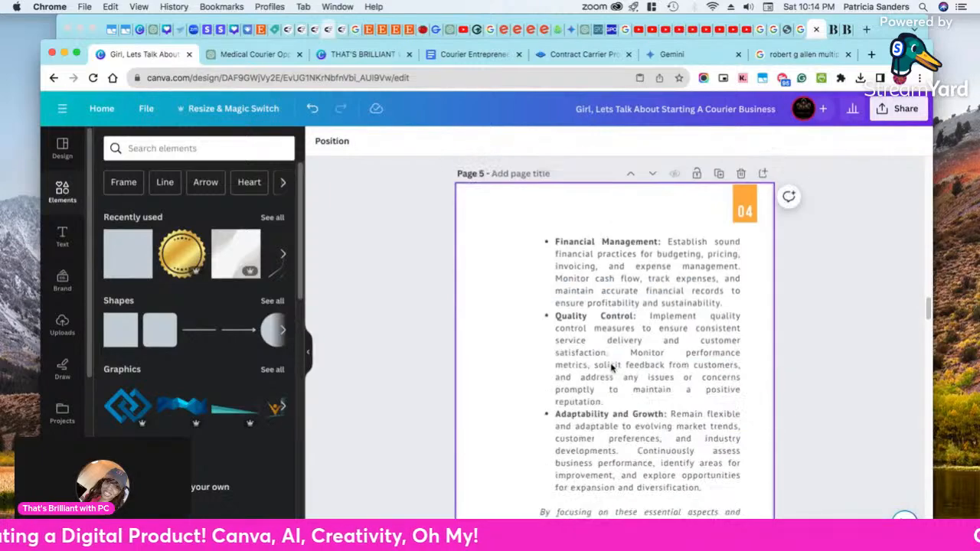
{"action": "scroll", "coordinate": [611, 368], "scroll_direction": "down", "scroll_amount": 14}
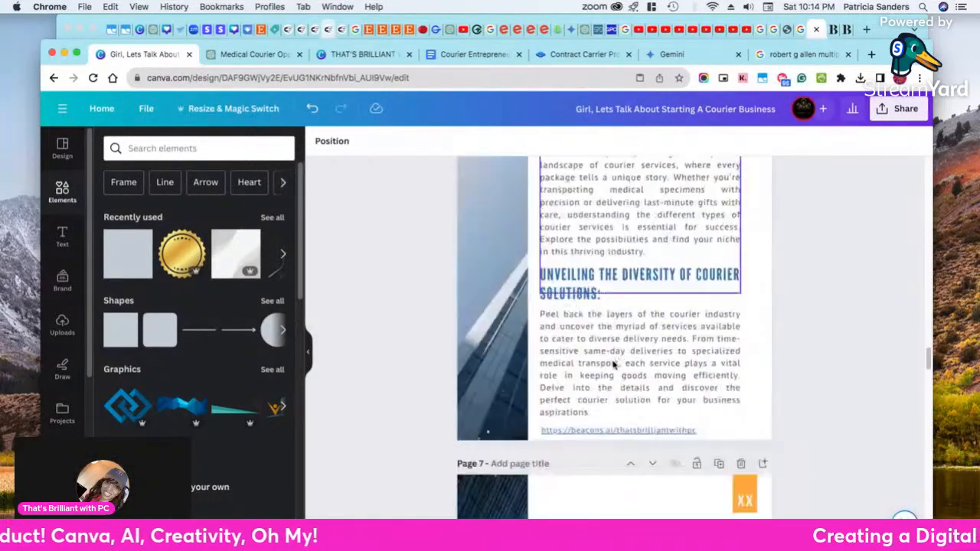
{"action": "scroll", "coordinate": [612, 365], "scroll_direction": "down", "scroll_amount": 3}
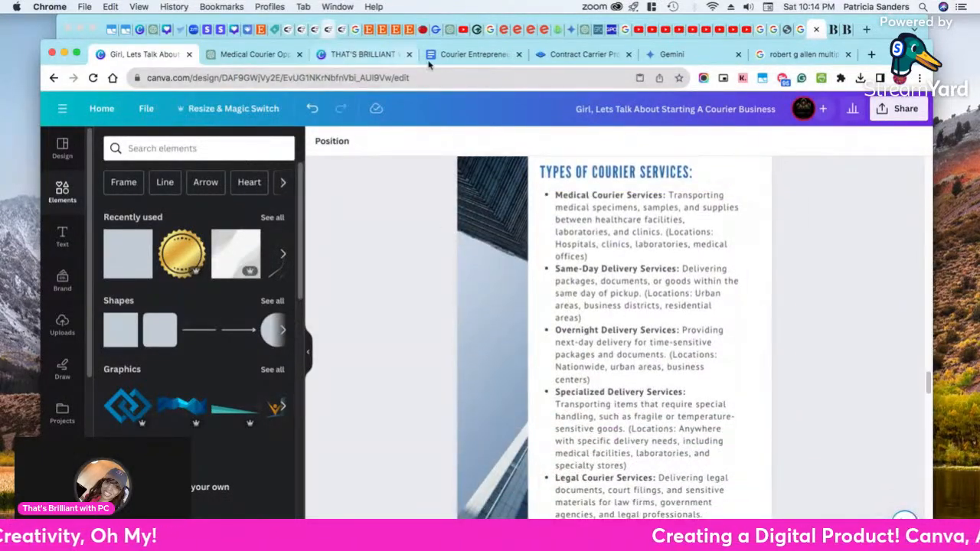
Move the Google Docs manuscript's browser tab directly beside the Canva ebook's tab and return to the ebook
{"action": "left_click", "coordinate": [455, 56]}
{"action": "left_click_drag", "start_coordinate": [455, 55], "coordinate": [241, 55]}
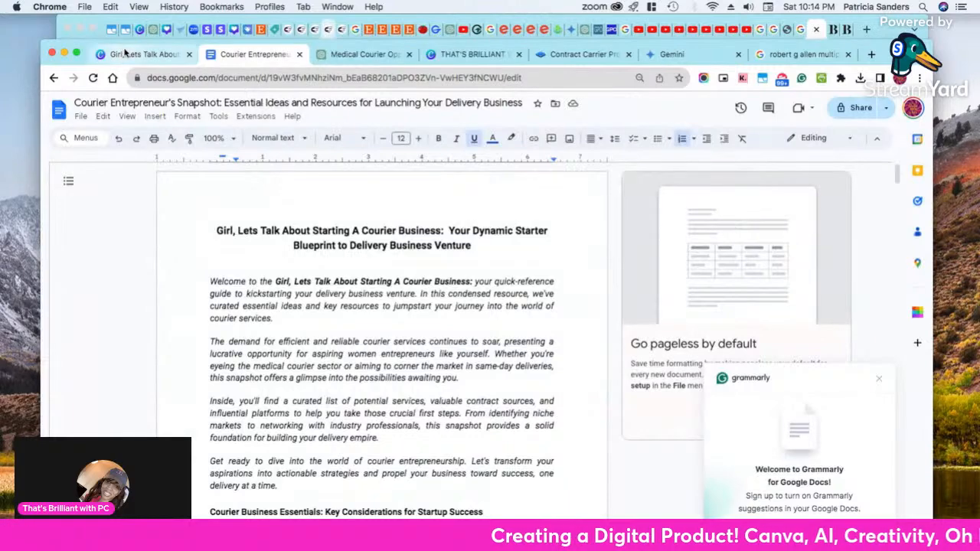
{"action": "left_click", "coordinate": [123, 56]}
Review the ebook's remaining pages, from the second Types of Courier Services page to the clickable company logos on pages 10 and 11
{"action": "scroll", "coordinate": [618, 511], "scroll_direction": "down", "scroll_amount": 8}
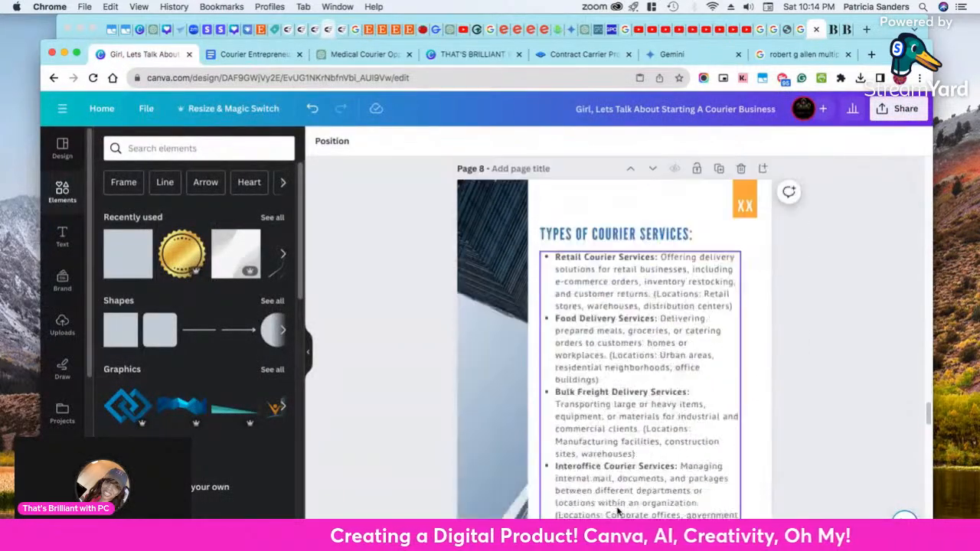
{"action": "scroll", "coordinate": [619, 509], "scroll_direction": "down", "scroll_amount": 10}
{"action": "scroll", "coordinate": [619, 509], "scroll_direction": "down", "scroll_amount": 12}
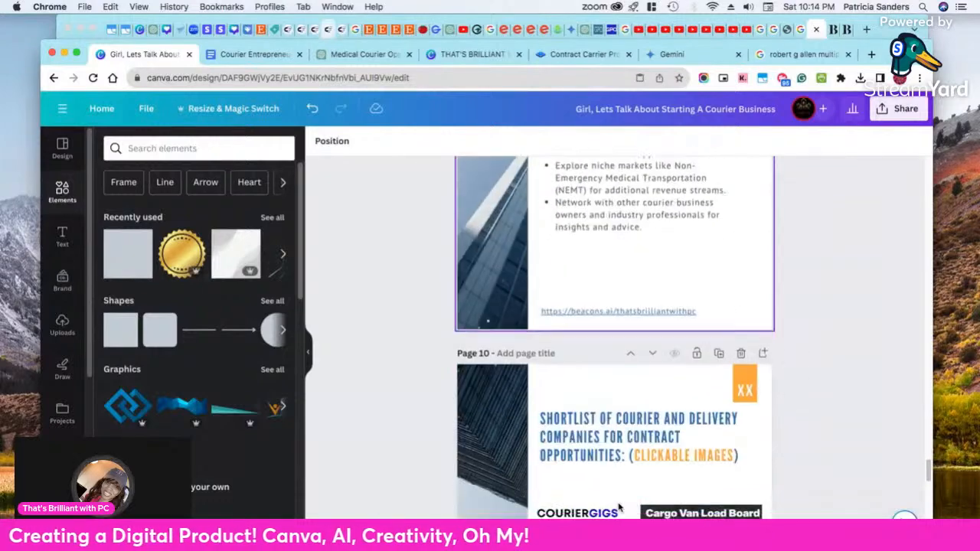
{"action": "scroll", "coordinate": [712, 488], "scroll_direction": "up", "scroll_amount": 3}
{"action": "scroll", "coordinate": [683, 430], "scroll_direction": "down", "scroll_amount": 10}
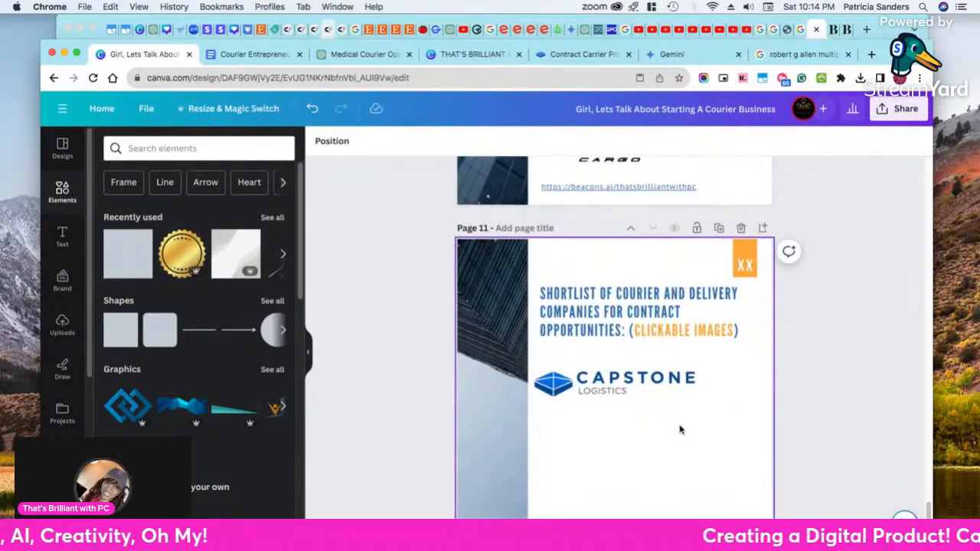
{"action": "scroll", "coordinate": [680, 429], "scroll_direction": "down", "scroll_amount": 1}
{"action": "scroll", "coordinate": [680, 428], "scroll_direction": "up", "scroll_amount": 6}
{"action": "scroll", "coordinate": [677, 421], "scroll_direction": "down", "scroll_amount": 2}
{"action": "scroll", "coordinate": [666, 419], "scroll_direction": "down", "scroll_amount": 8}
{"action": "scroll", "coordinate": [646, 425], "scroll_direction": "down", "scroll_amount": 1}
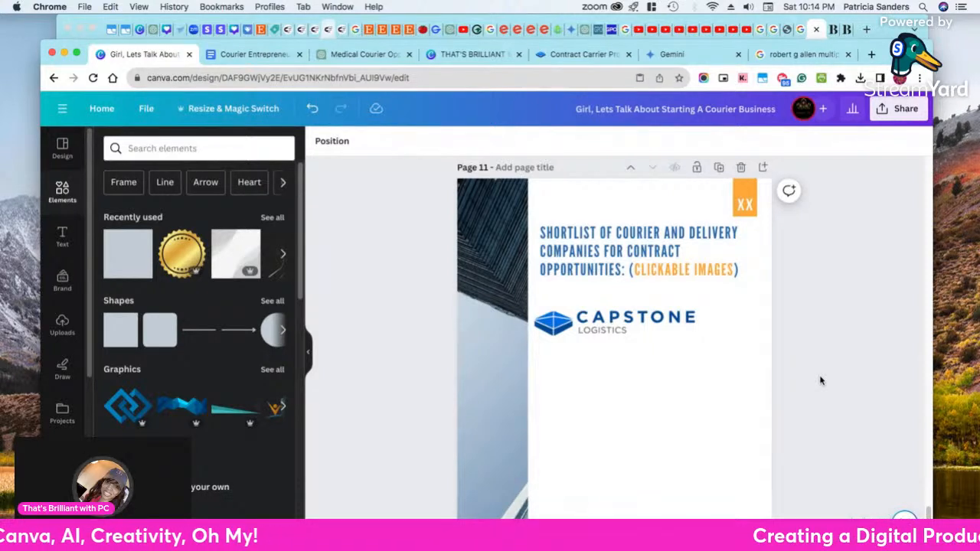
{"action": "scroll", "coordinate": [782, 375], "scroll_direction": "down", "scroll_amount": 8}
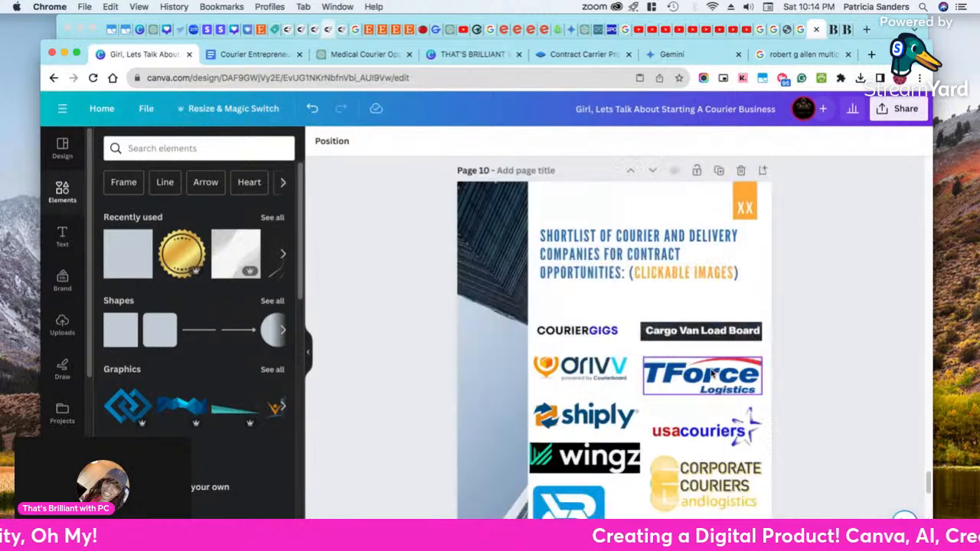
Examine the ebook's logo pages 10 and 11, and review the numbered company shortlist in the Google Docs manuscript
{"action": "scroll", "coordinate": [672, 330], "scroll_direction": "down", "scroll_amount": 10}
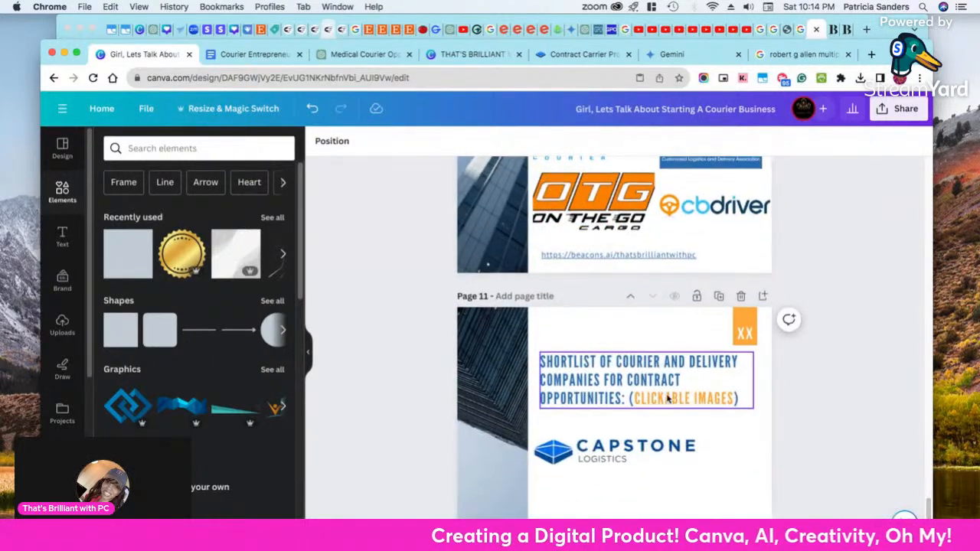
{"action": "scroll", "coordinate": [874, 411], "scroll_direction": "up", "scroll_amount": 2}
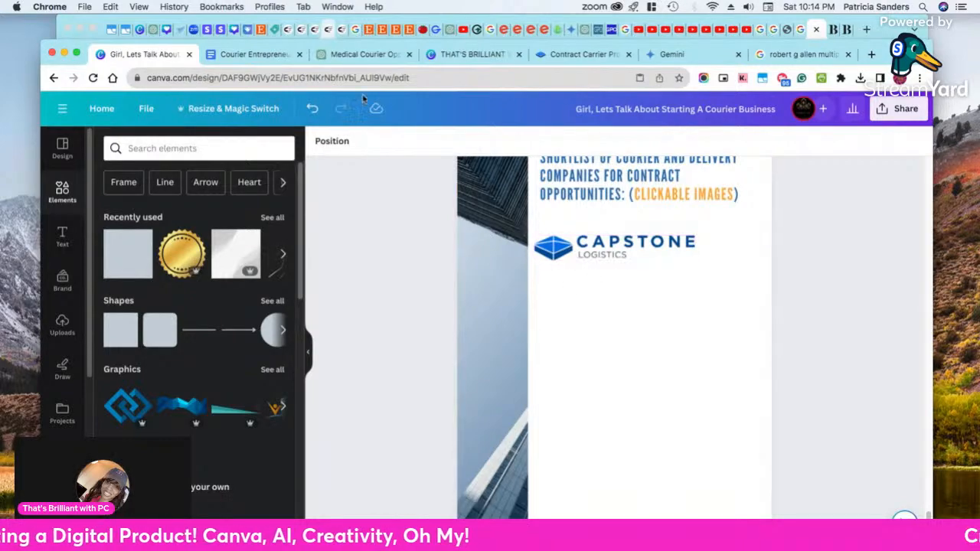
{"action": "left_click", "coordinate": [264, 56]}
{"action": "scroll", "coordinate": [299, 317], "scroll_direction": "down", "scroll_amount": 10}
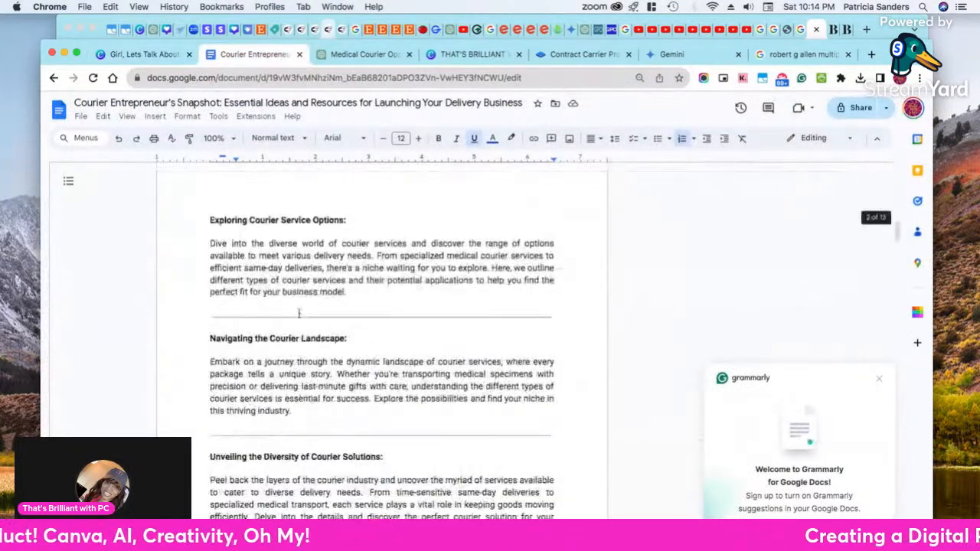
{"action": "scroll", "coordinate": [299, 317], "scroll_direction": "down", "scroll_amount": 15}
{"action": "scroll", "coordinate": [296, 398], "scroll_direction": "up", "scroll_amount": 5}
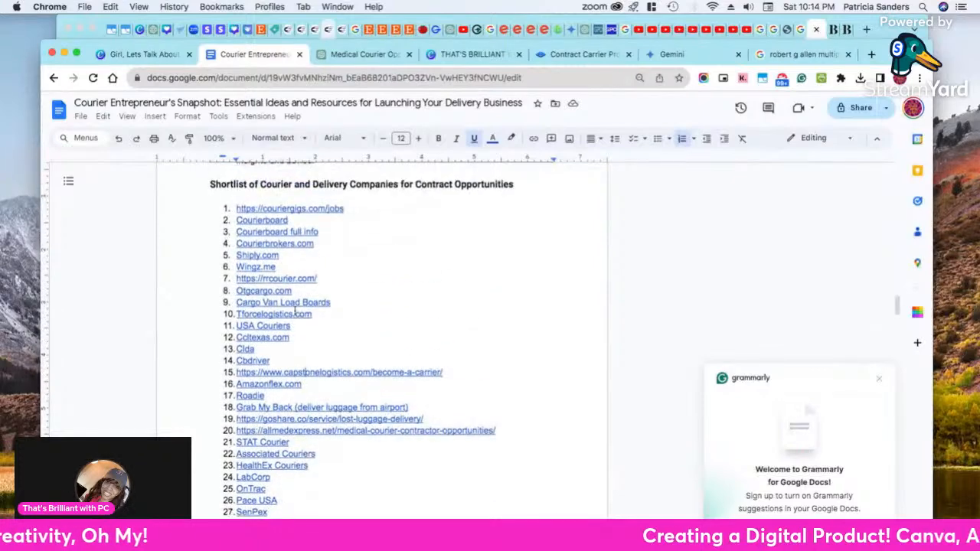
{"action": "scroll", "coordinate": [295, 400], "scroll_direction": "down", "scroll_amount": 2}
{"action": "scroll", "coordinate": [276, 344], "scroll_direction": "down", "scroll_amount": 5}
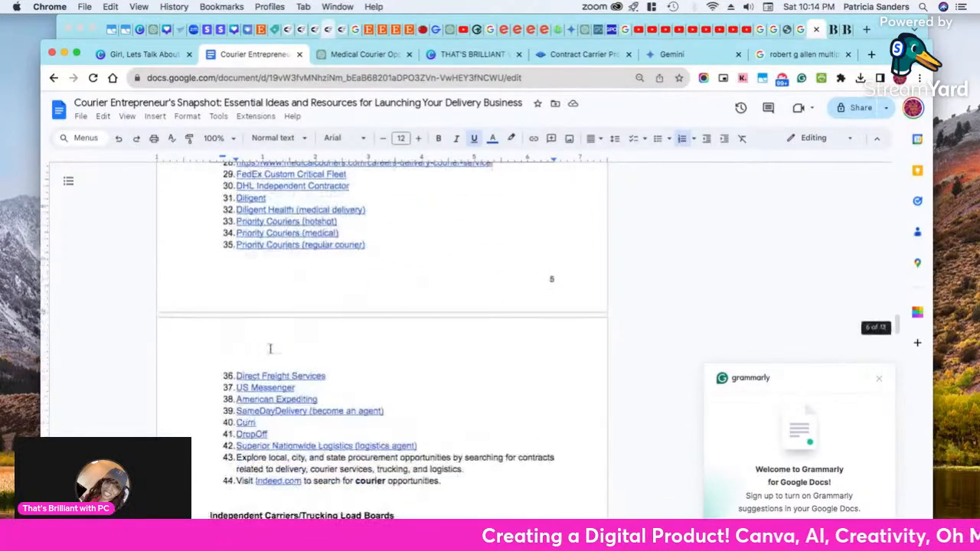
{"action": "scroll", "coordinate": [311, 357], "scroll_direction": "up", "scroll_amount": 5}
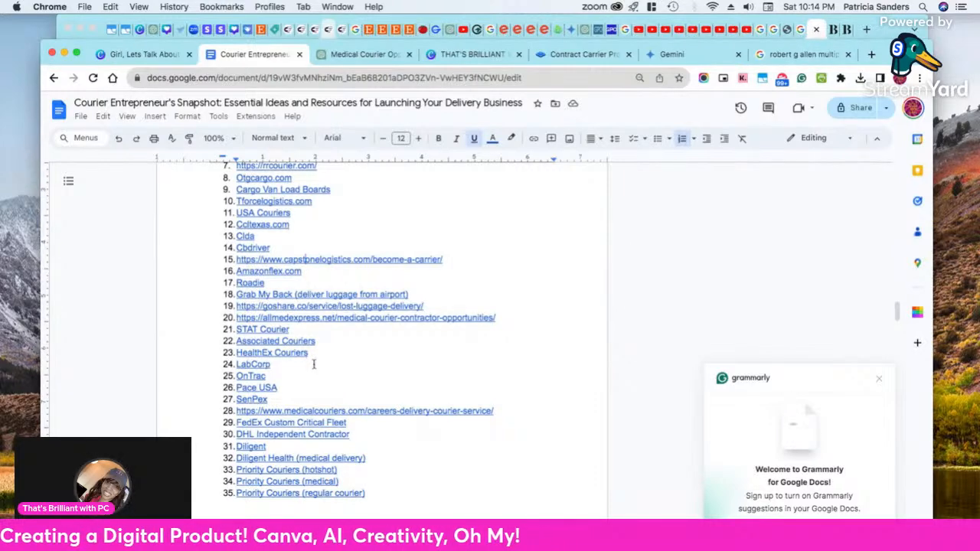
{"action": "scroll", "coordinate": [311, 363], "scroll_direction": "down", "scroll_amount": 3}
{"action": "scroll", "coordinate": [311, 362], "scroll_direction": "up", "scroll_amount": 6}
{"action": "scroll", "coordinate": [311, 360], "scroll_direction": "down", "scroll_amount": 2}
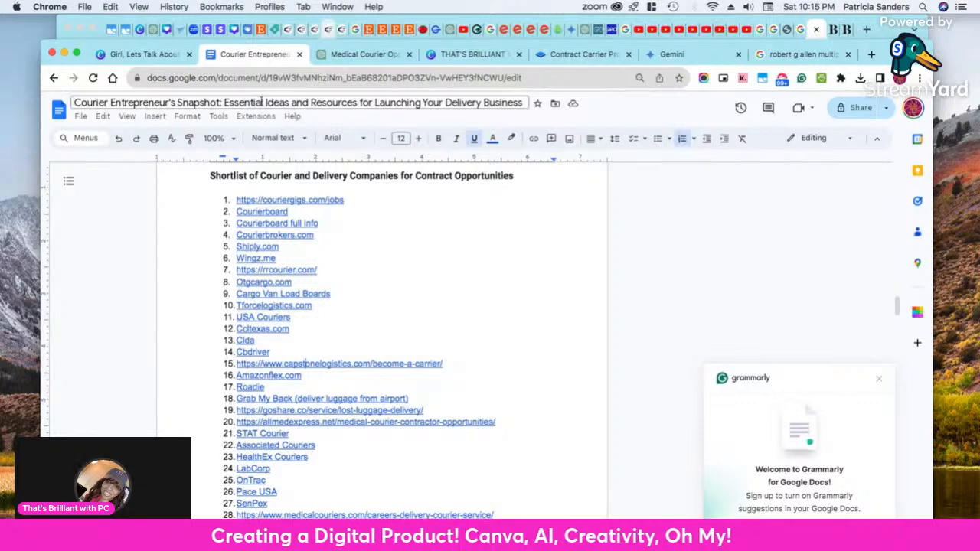
Move the Capstone Logistics website's browser tab directly beside the Google Docs manuscript's tab and return to the Canva ebook
{"action": "left_click_drag", "start_coordinate": [567, 55], "coordinate": [375, 56]}
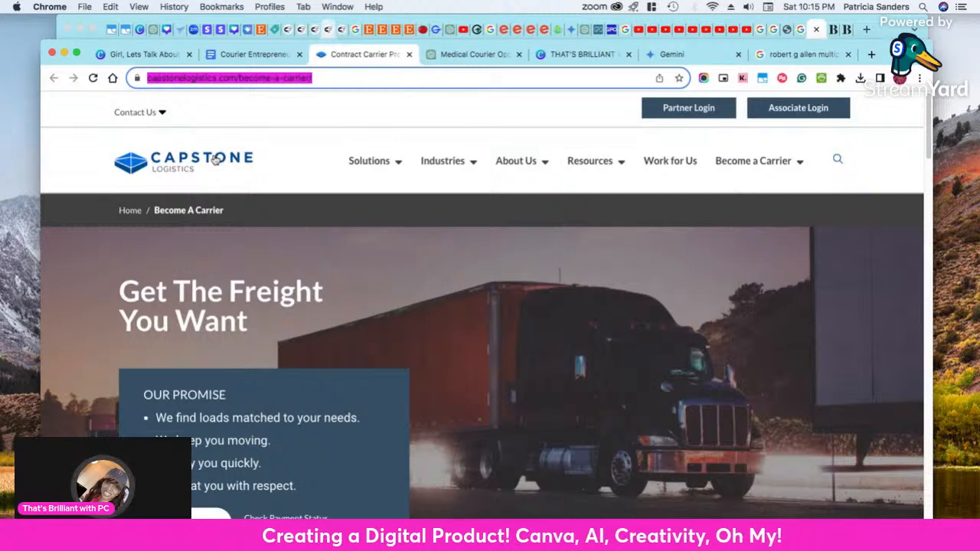
{"action": "left_click", "coordinate": [111, 57]}
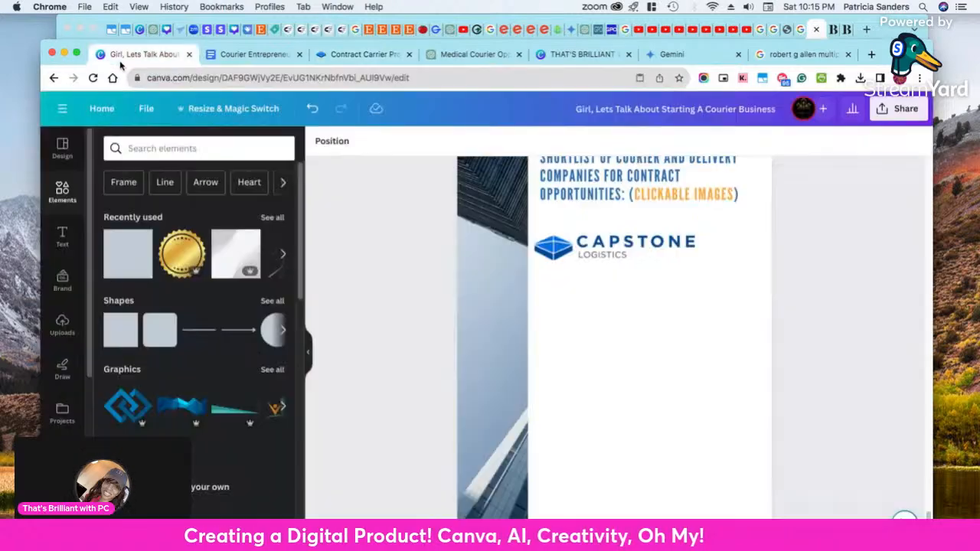
Shrink the Capstone Logistics logo on page 11 to about two thirds of its width and deselect it
{"action": "left_click", "coordinate": [603, 252]}
{"action": "left_click", "coordinate": [617, 284]}
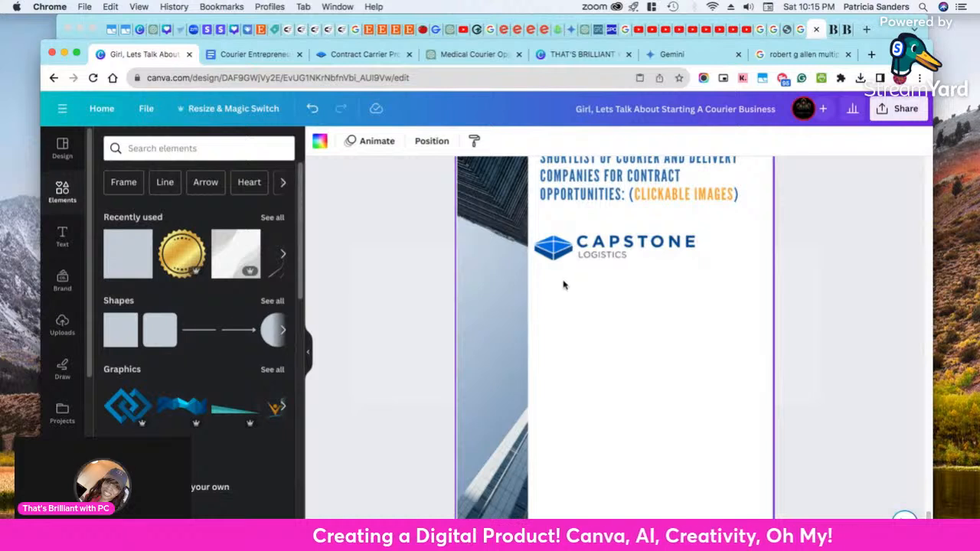
{"action": "left_click", "coordinate": [604, 258]}
{"action": "left_click_drag", "start_coordinate": [696, 261], "coordinate": [648, 252]}
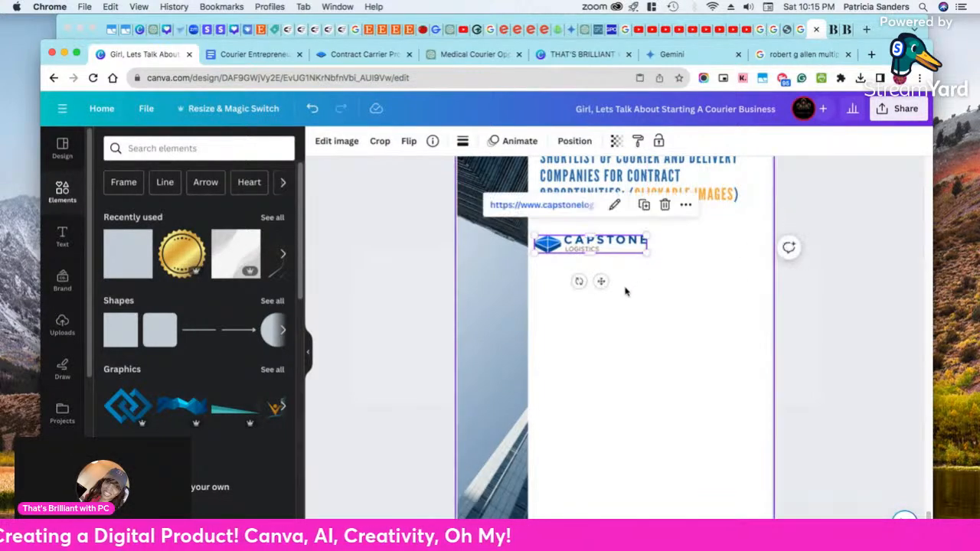
{"action": "left_click", "coordinate": [624, 291]}
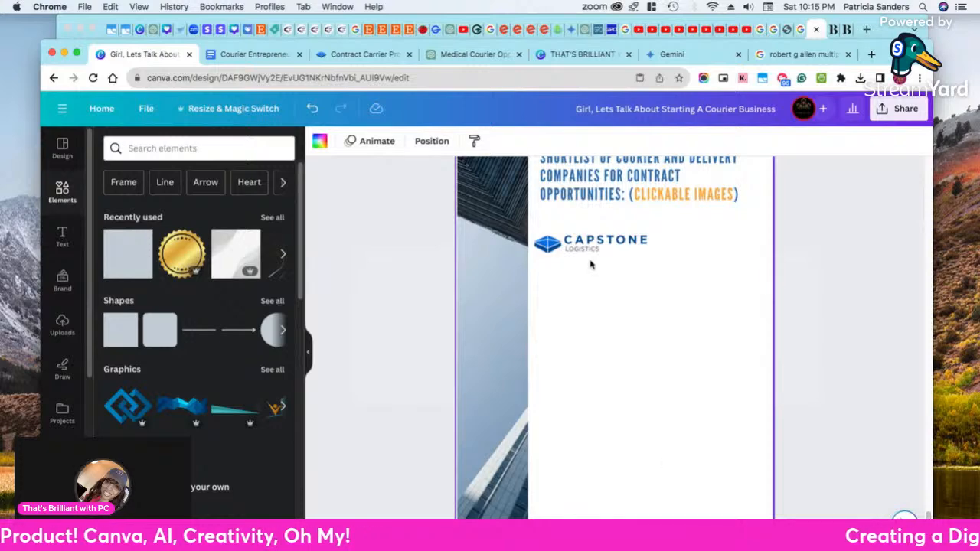
Check the company shortlist in the Google Docs manuscript and return to the Canva ebook
{"action": "left_click", "coordinate": [253, 54]}
{"action": "scroll", "coordinate": [375, 301], "scroll_direction": "down", "scroll_amount": 10}
{"action": "scroll", "coordinate": [375, 301], "scroll_direction": "up", "scroll_amount": 5}
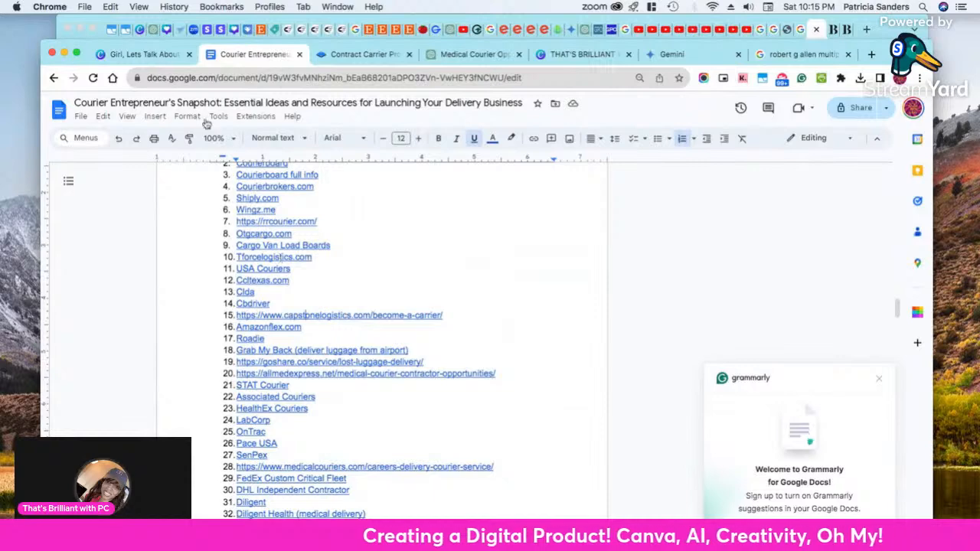
{"action": "left_click", "coordinate": [151, 55]}
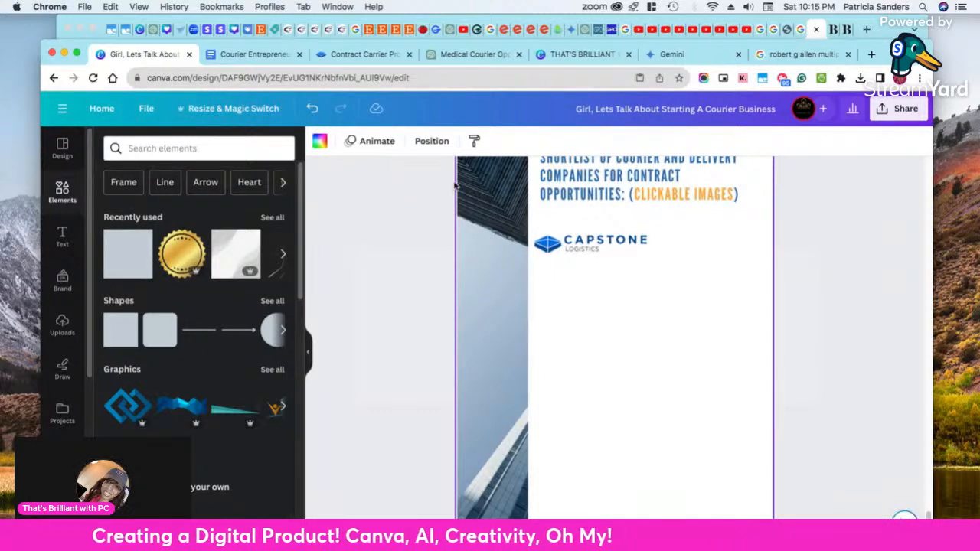
Inspect the web link assigned to the Capstone Logistics logo on page 11 and close its link settings
{"action": "right_click", "coordinate": [583, 247]}
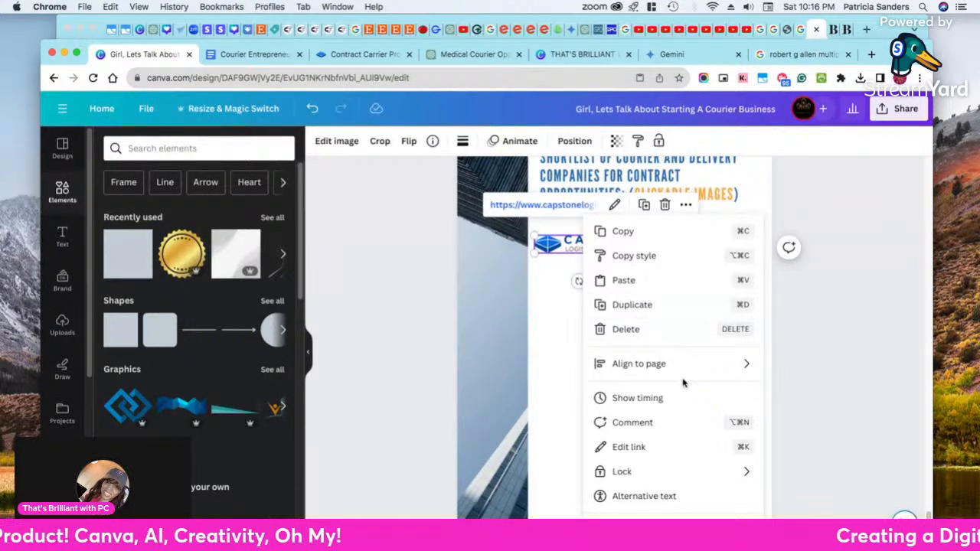
{"action": "left_click", "coordinate": [697, 447]}
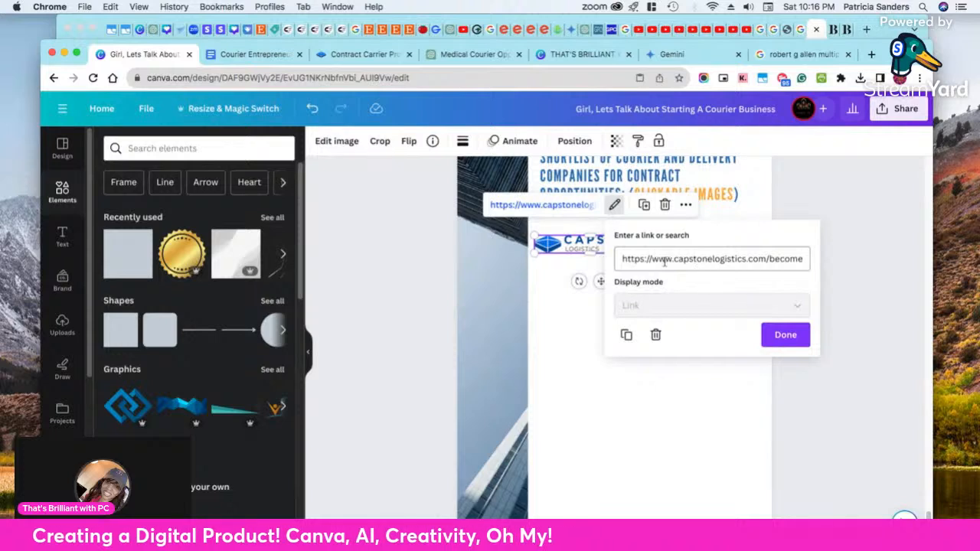
{"action": "left_click", "coordinate": [795, 334]}
{"action": "left_click", "coordinate": [706, 284]}
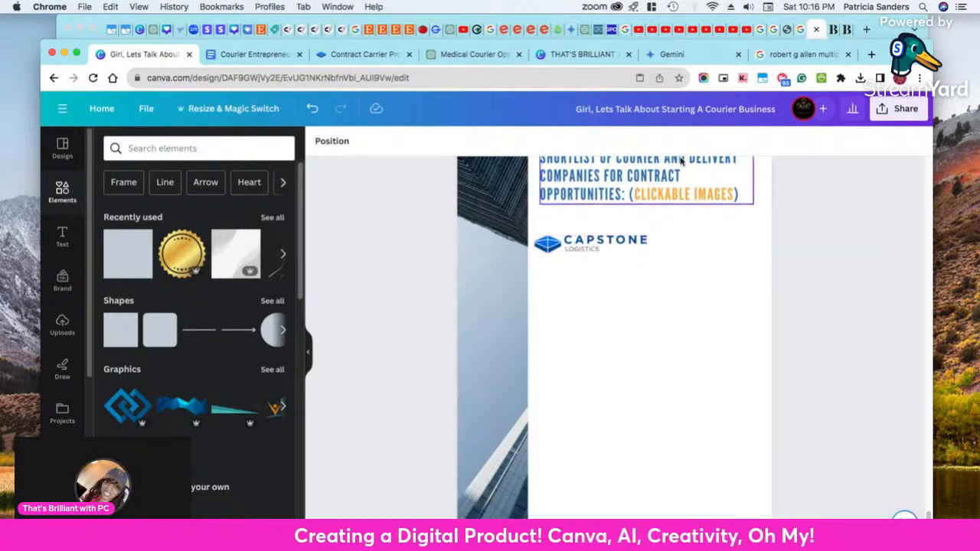
{"action": "scroll", "coordinate": [696, 222], "scroll_direction": "up", "scroll_amount": 1}
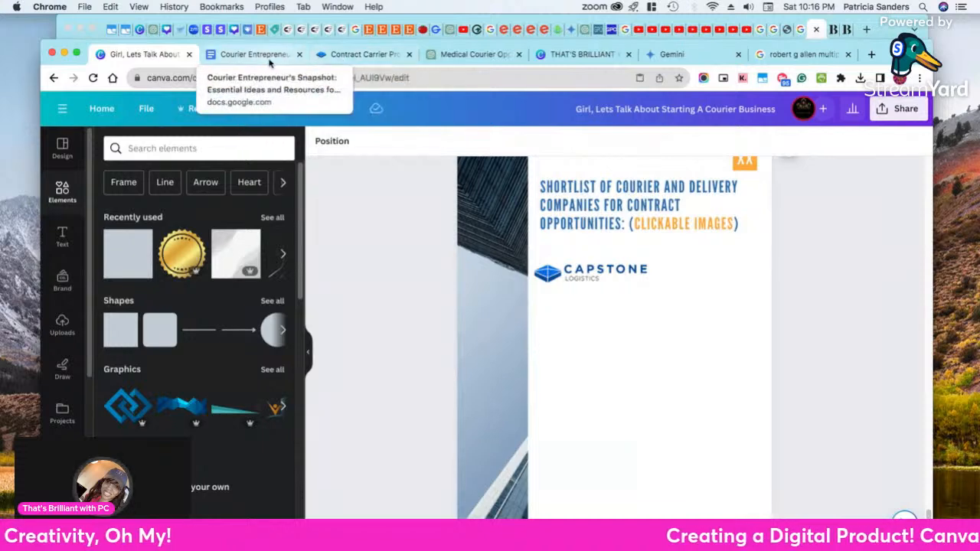
Copy Amazonflex.com from the manuscript's company shortlist and open that website in the Capstone Logistics browser tab
{"action": "left_click", "coordinate": [247, 55]}
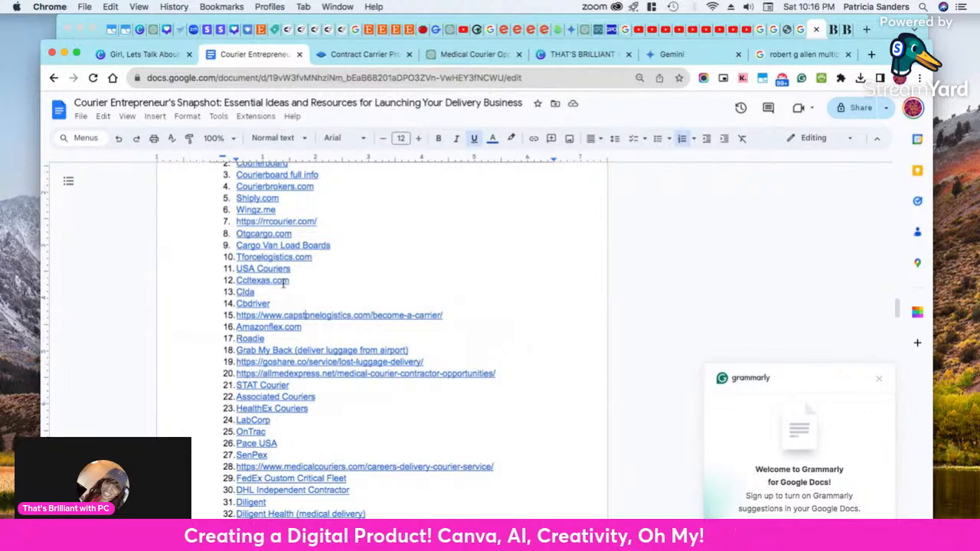
{"action": "left_click", "coordinate": [336, 60]}
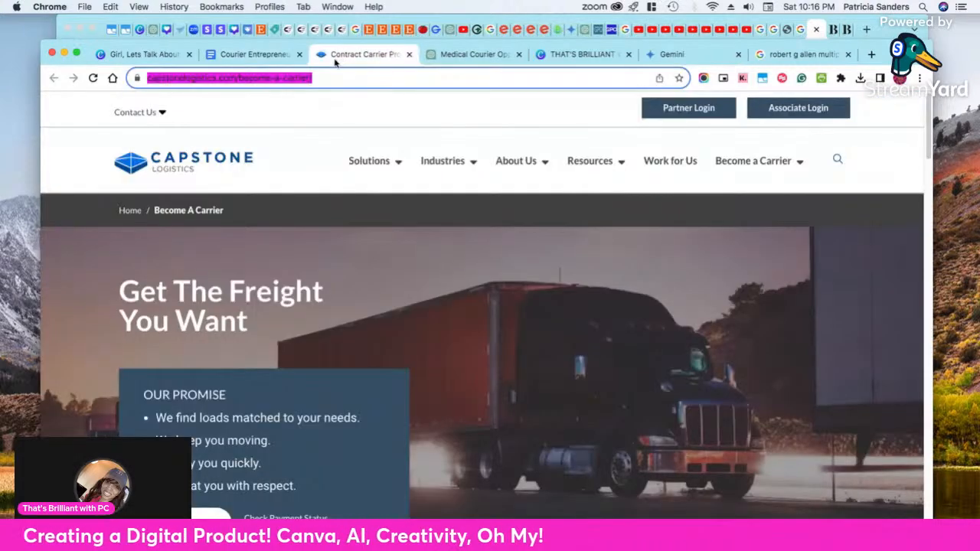
{"action": "left_click", "coordinate": [249, 60]}
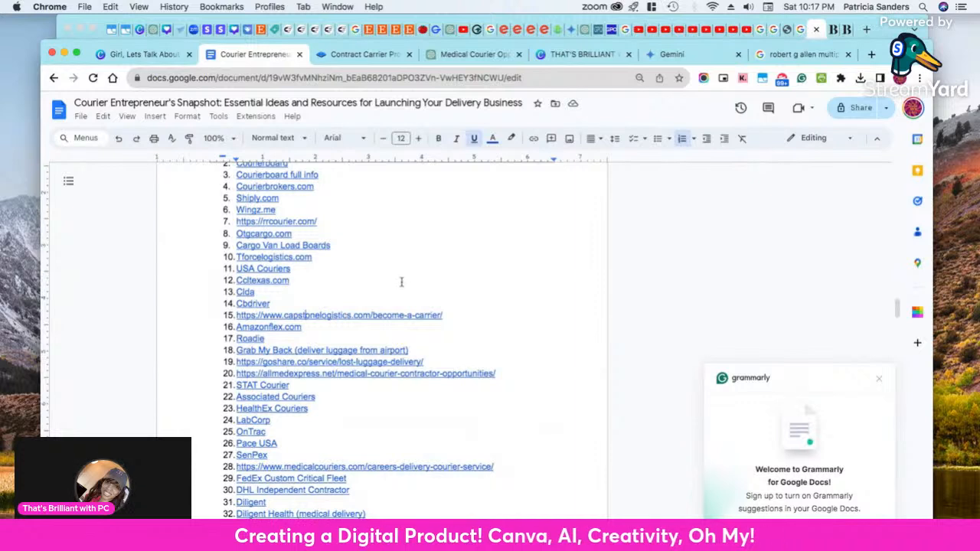
{"action": "left_click_drag", "start_coordinate": [311, 328], "coordinate": [237, 327]}
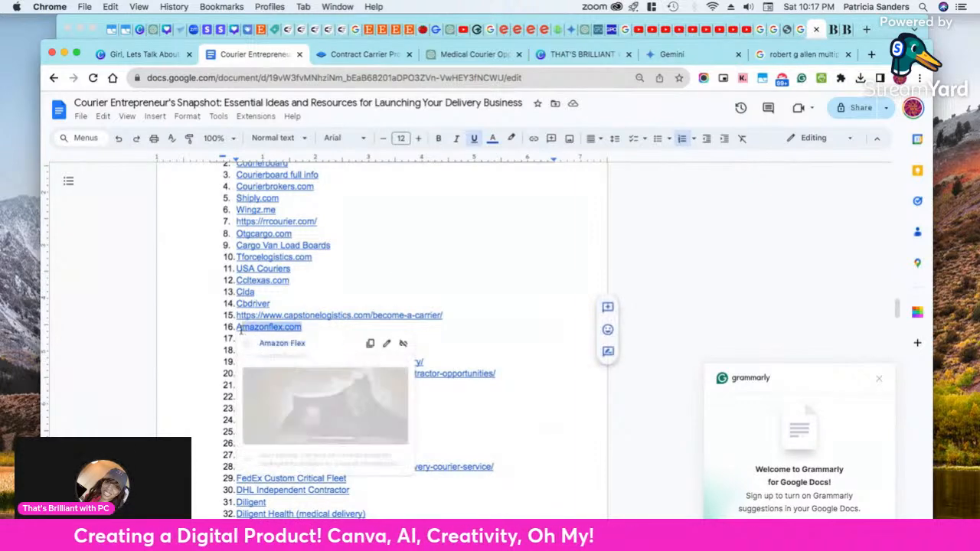
{"action": "right_click", "coordinate": [264, 329]}
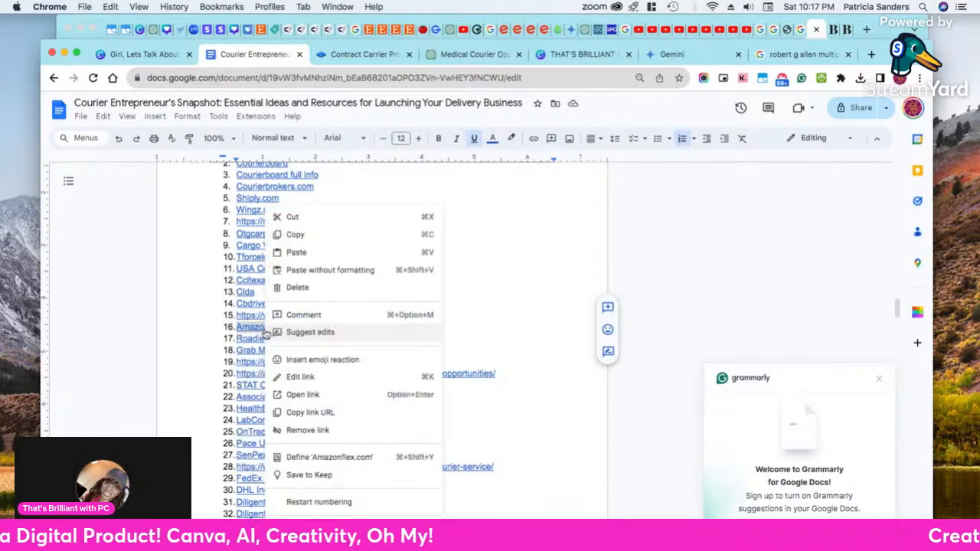
{"action": "left_click", "coordinate": [302, 240]}
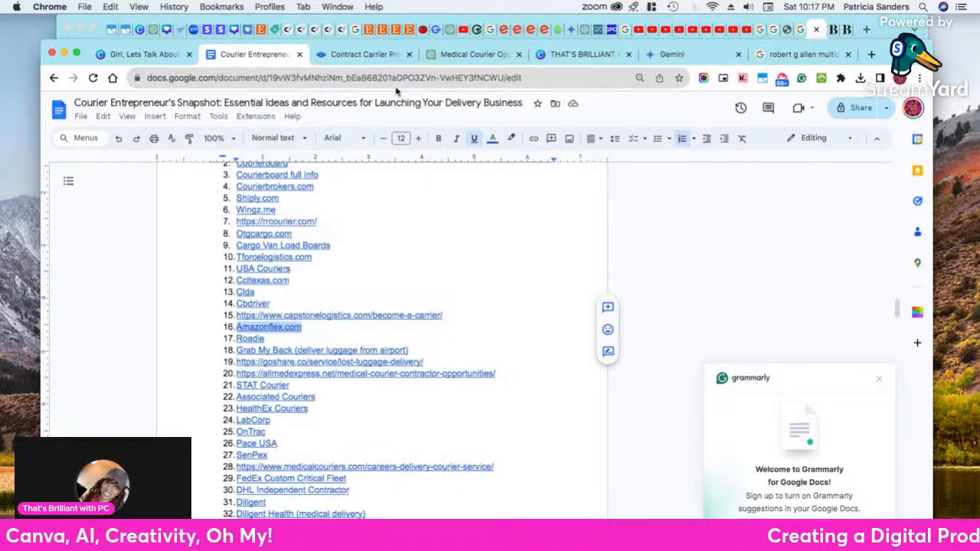
{"action": "left_click", "coordinate": [371, 57]}
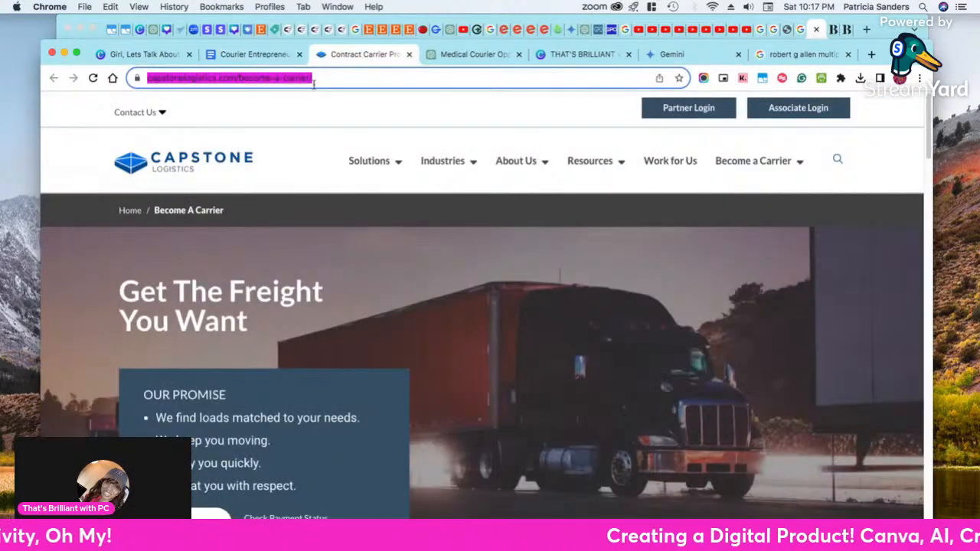
{"action": "key", "text": "cmd+v"}
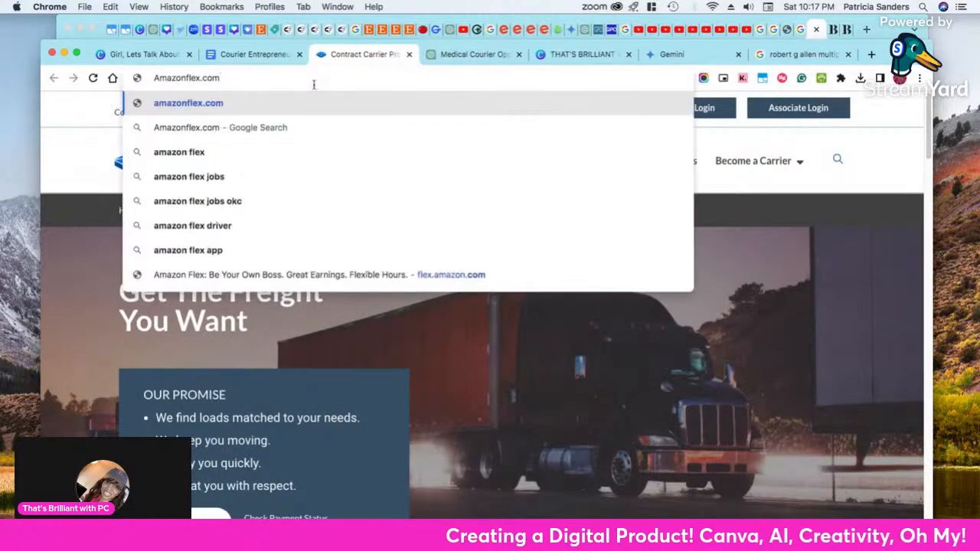
{"action": "key", "text": "Return"}
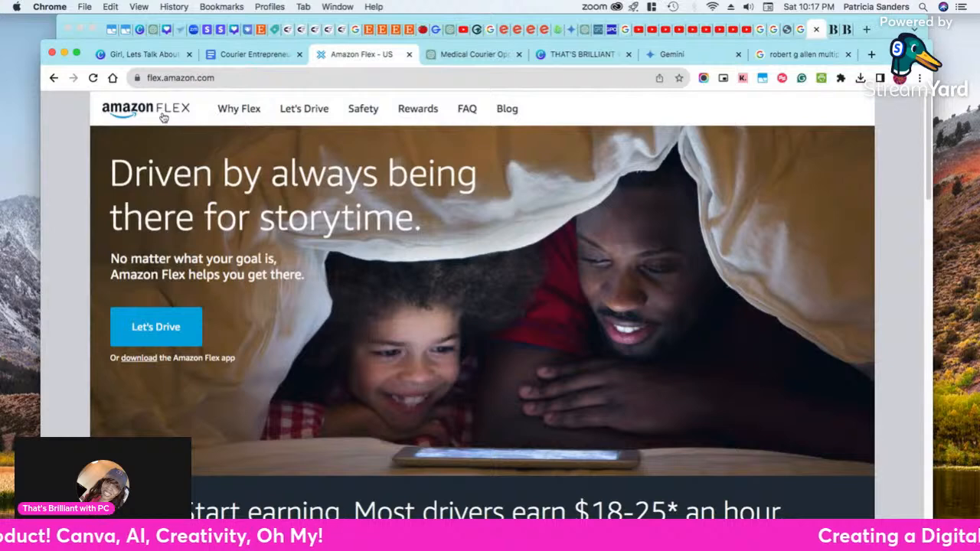
Copy the Amazon Flex logo image from its website and paste it onto page 11 of the Canva ebook
{"action": "right_click", "coordinate": [162, 113]}
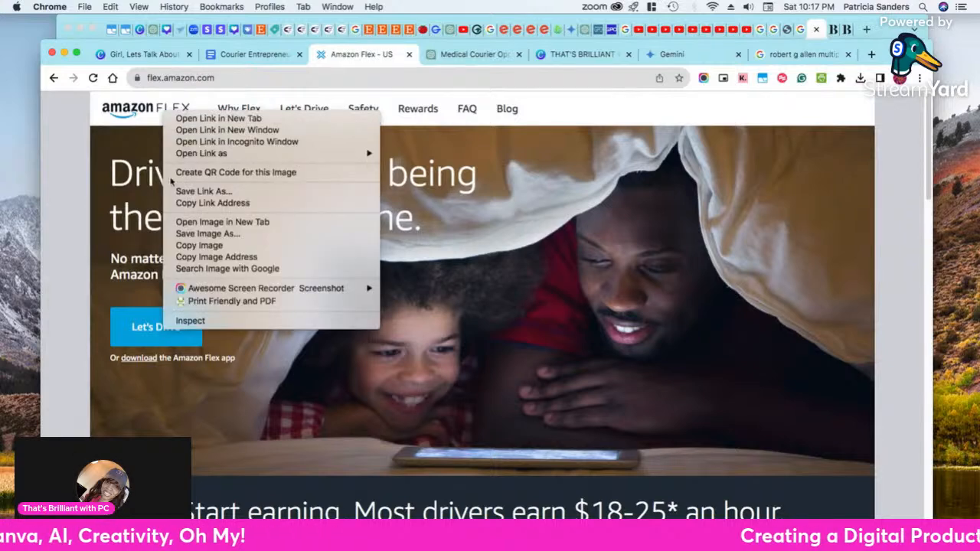
{"action": "right_click", "coordinate": [143, 107]}
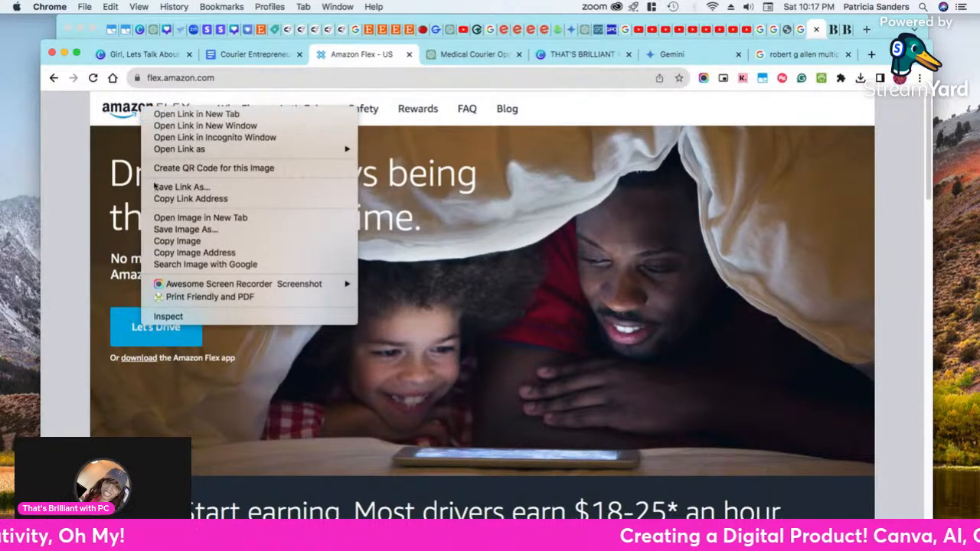
{"action": "left_click", "coordinate": [170, 241]}
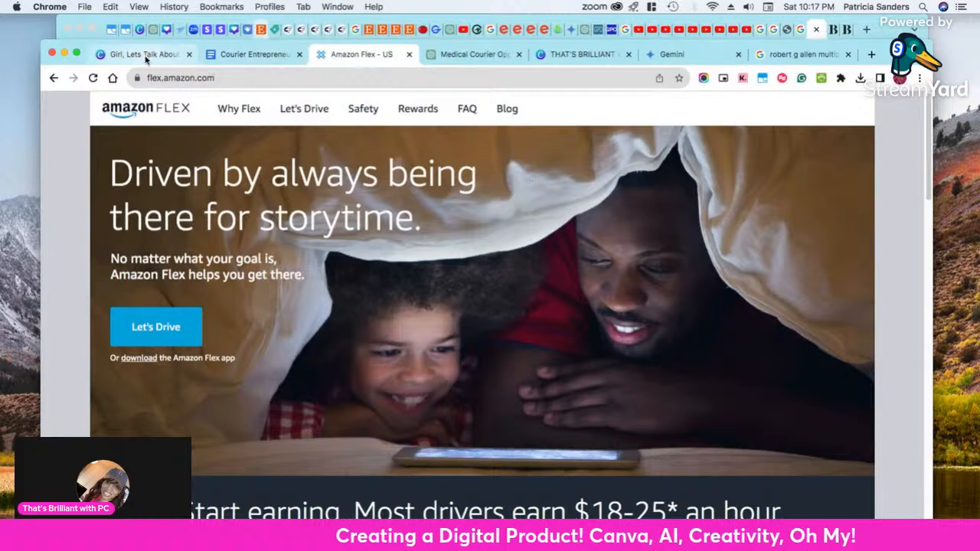
{"action": "left_click", "coordinate": [146, 56]}
{"action": "right_click", "coordinate": [569, 367]}
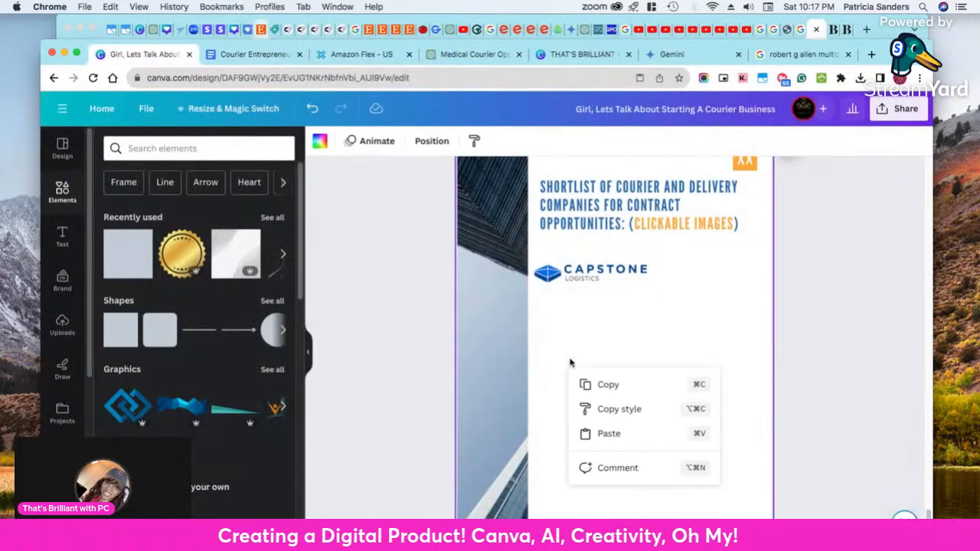
{"action": "left_click", "coordinate": [601, 435]}
Place the Amazon Flex logo directly below the Capstone Logistics logo and shrink it to a similar width
{"action": "left_click_drag", "start_coordinate": [594, 379], "coordinate": [596, 314]}
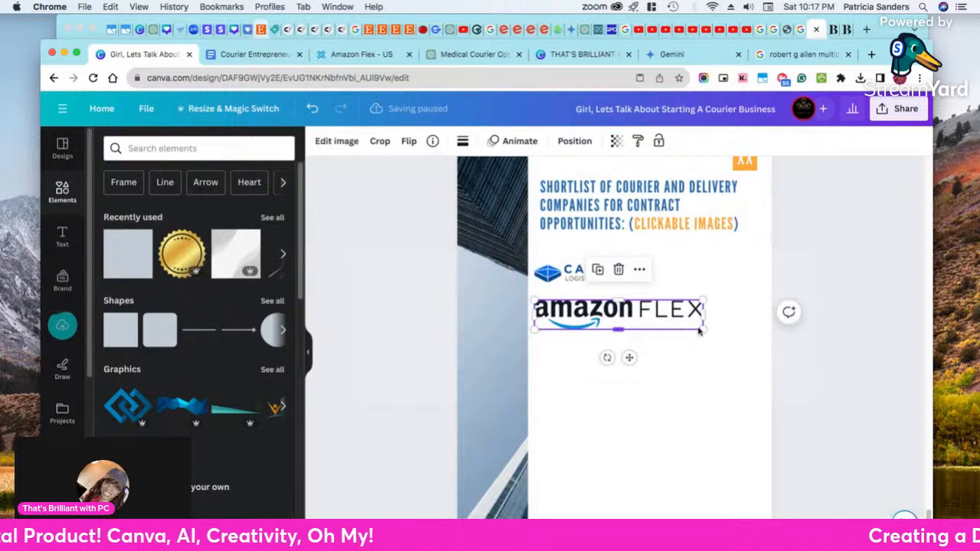
{"action": "left_click_drag", "start_coordinate": [701, 328], "coordinate": [656, 322]}
{"action": "left_click", "coordinate": [650, 344]}
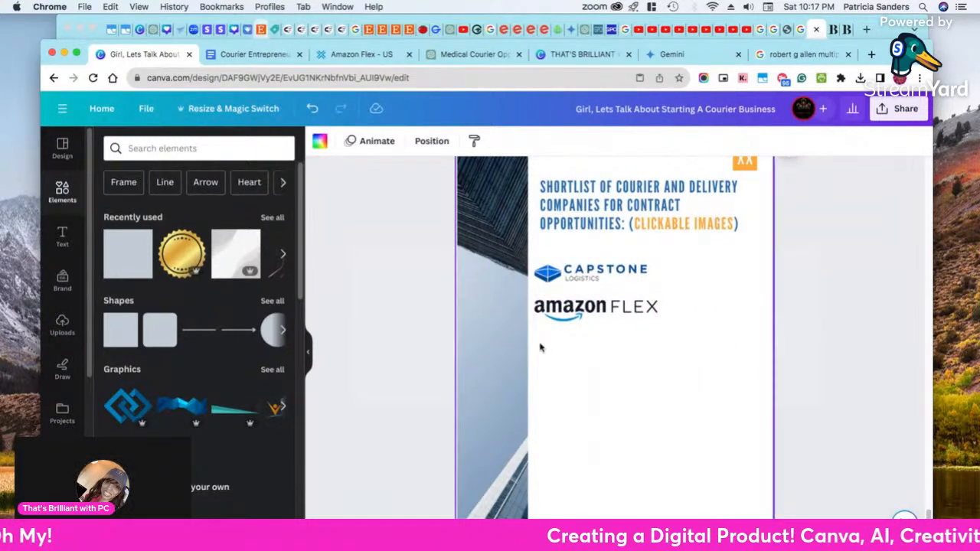
Copy the web address flex.amazon.com from the Amazon Flex website and return to the Amazon Flex logo in the Canva ebook
{"action": "left_click", "coordinate": [345, 55]}
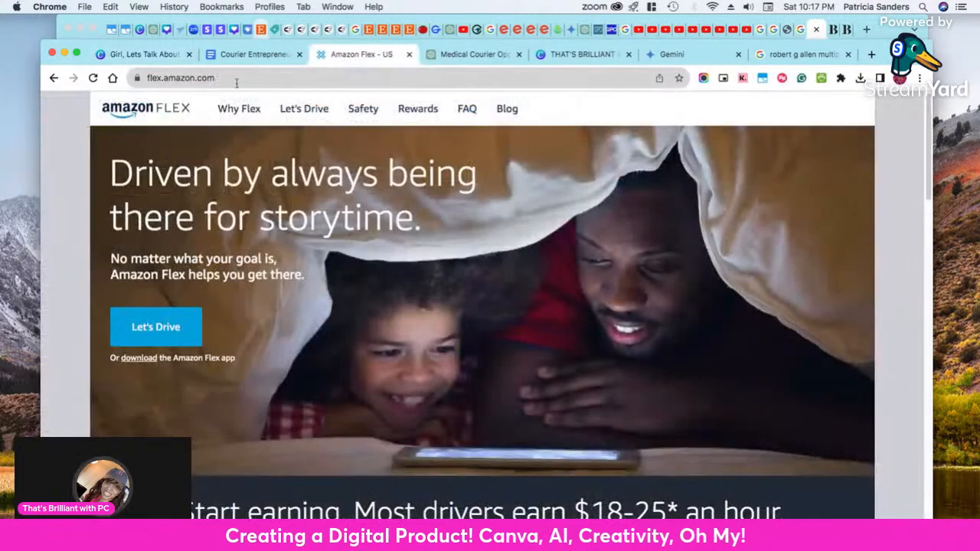
{"action": "left_click", "coordinate": [201, 78]}
{"action": "right_click", "coordinate": [201, 78]}
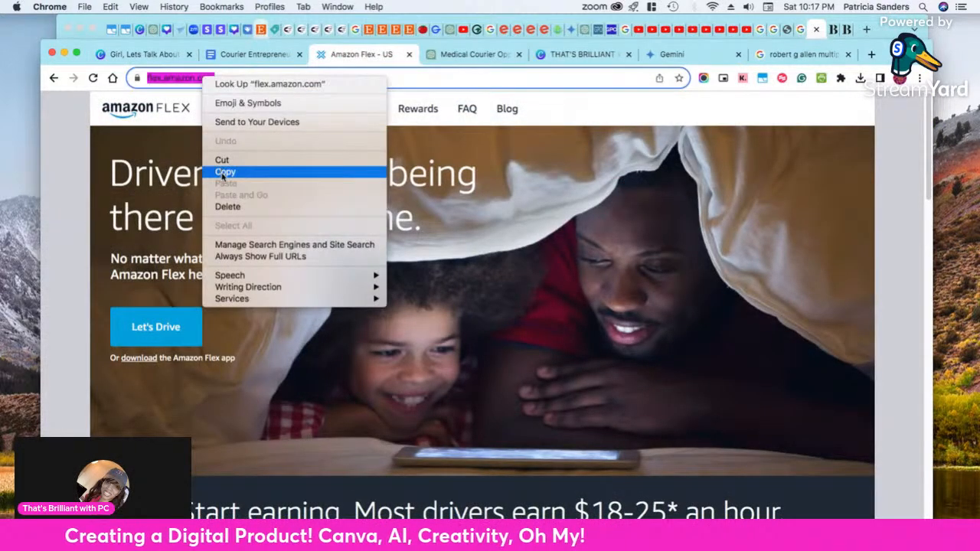
{"action": "left_click", "coordinate": [224, 172]}
{"action": "left_click", "coordinate": [144, 54]}
{"action": "left_click", "coordinate": [609, 310]}
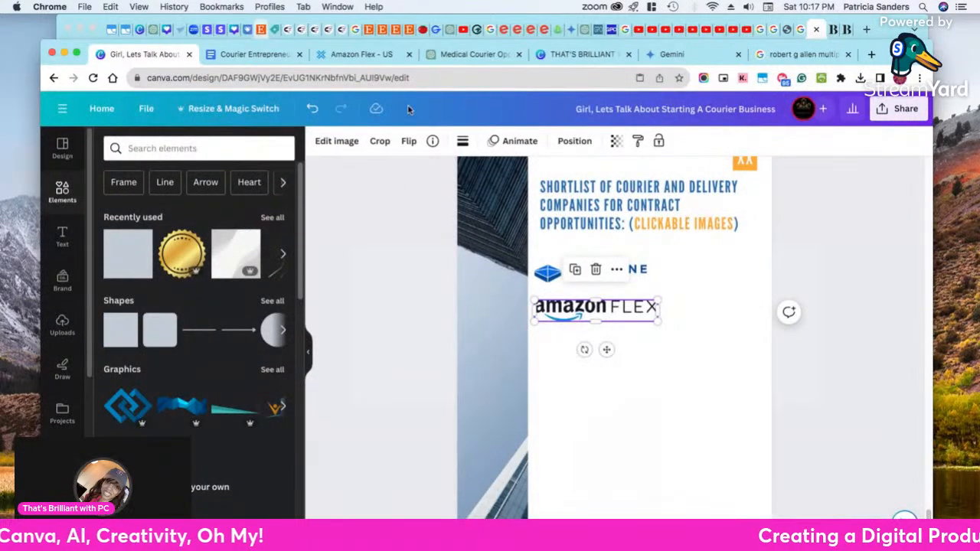
{"action": "left_click", "coordinate": [357, 58]}
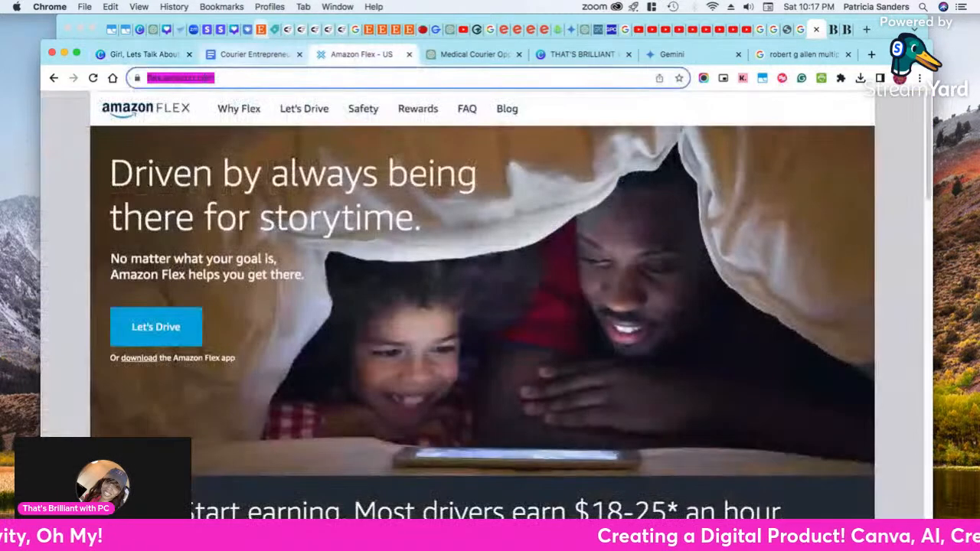
{"action": "left_click", "coordinate": [144, 55]}
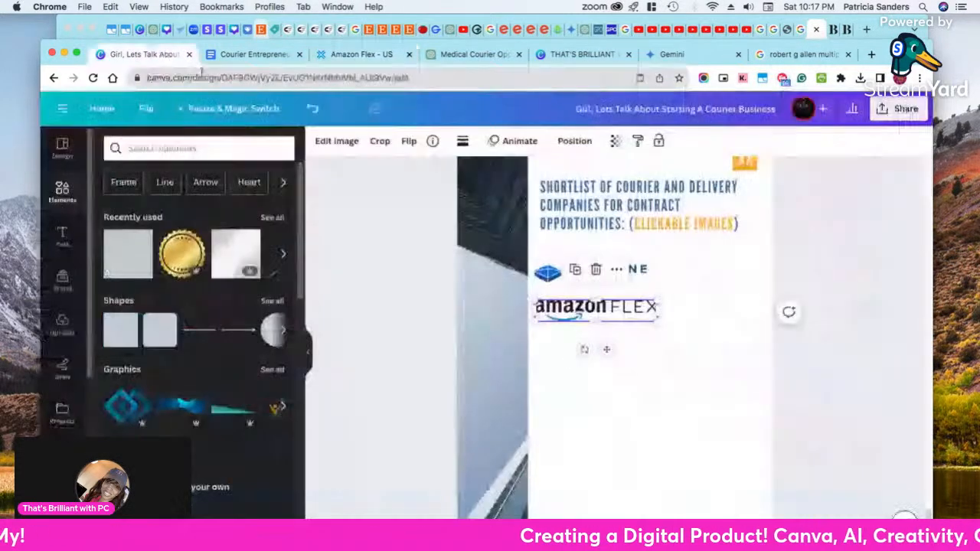
{"action": "right_click", "coordinate": [598, 315]}
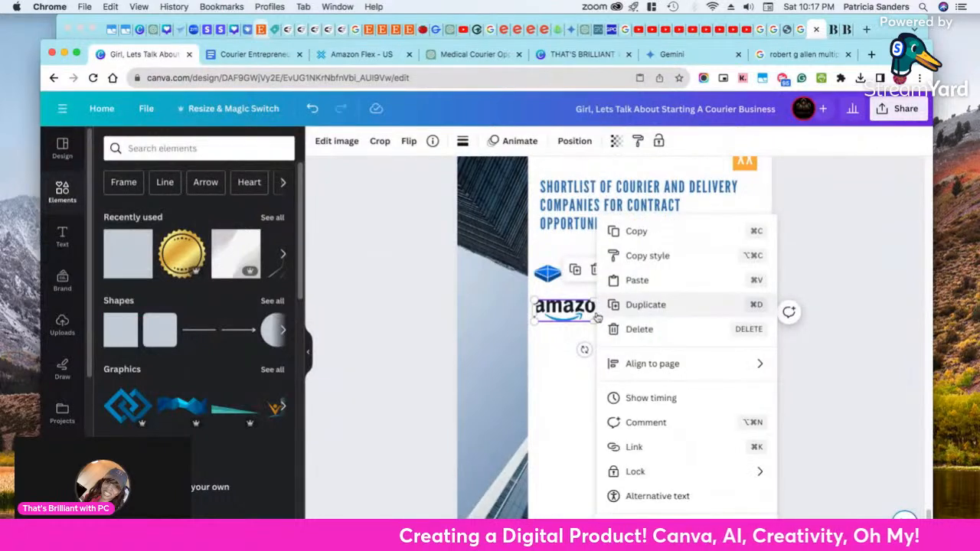
{"action": "left_click", "coordinate": [635, 447]}
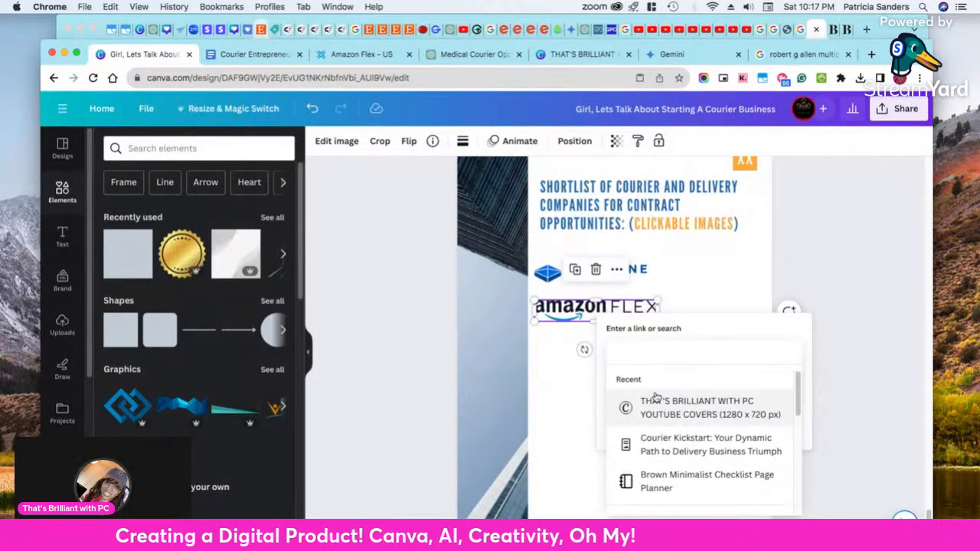
{"action": "key", "text": "super+v"}
{"action": "left_click", "coordinate": [779, 323]}
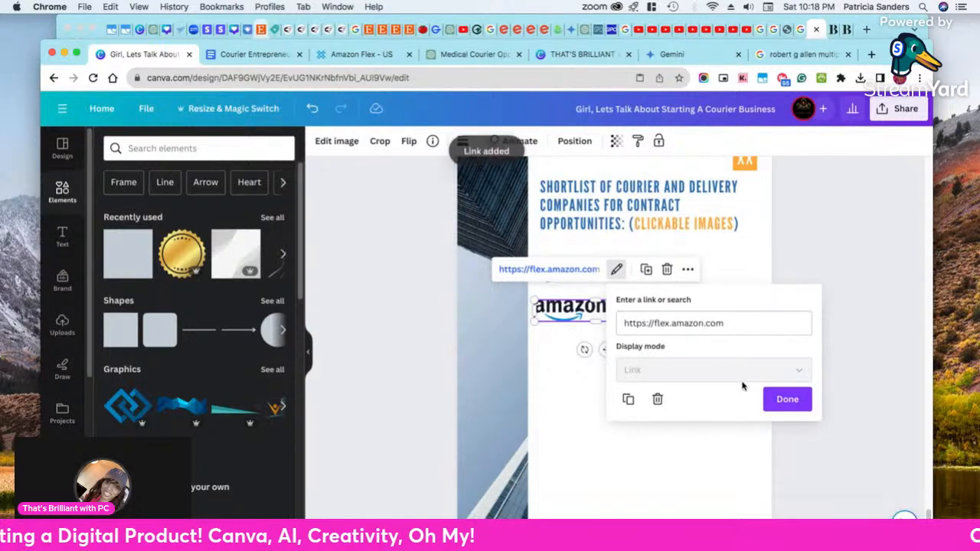
{"action": "left_click", "coordinate": [787, 399]}
{"action": "left_click", "coordinate": [821, 404]}
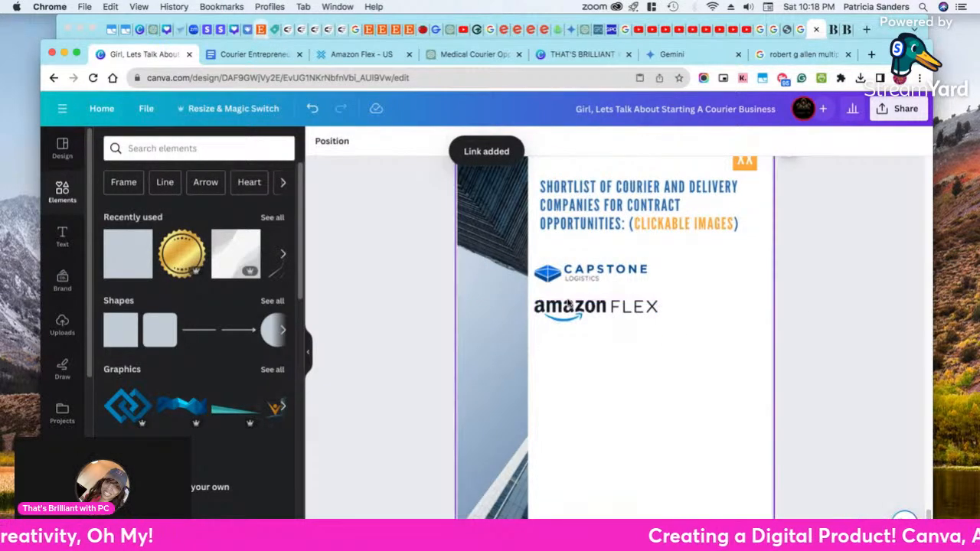
{"action": "left_click", "coordinate": [575, 307]}
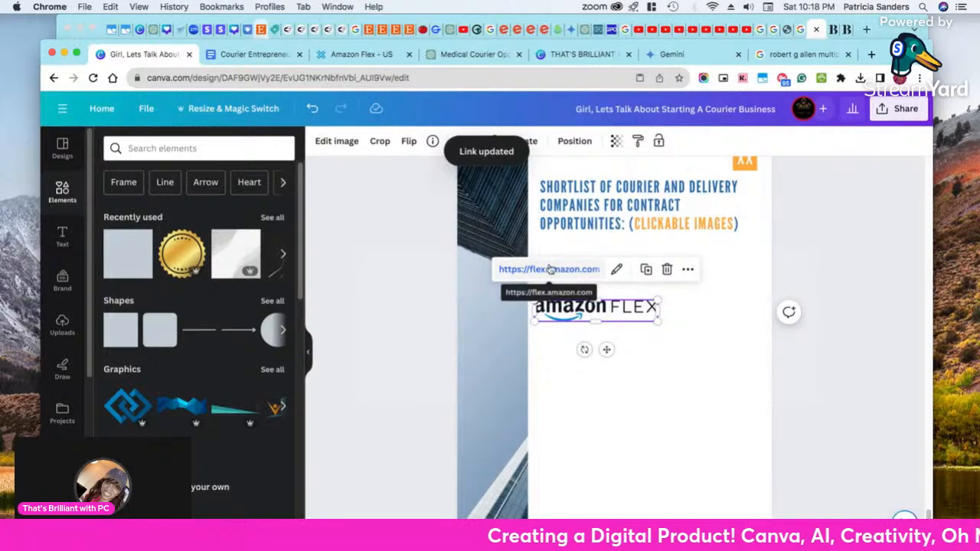
{"action": "left_click", "coordinate": [596, 397]}
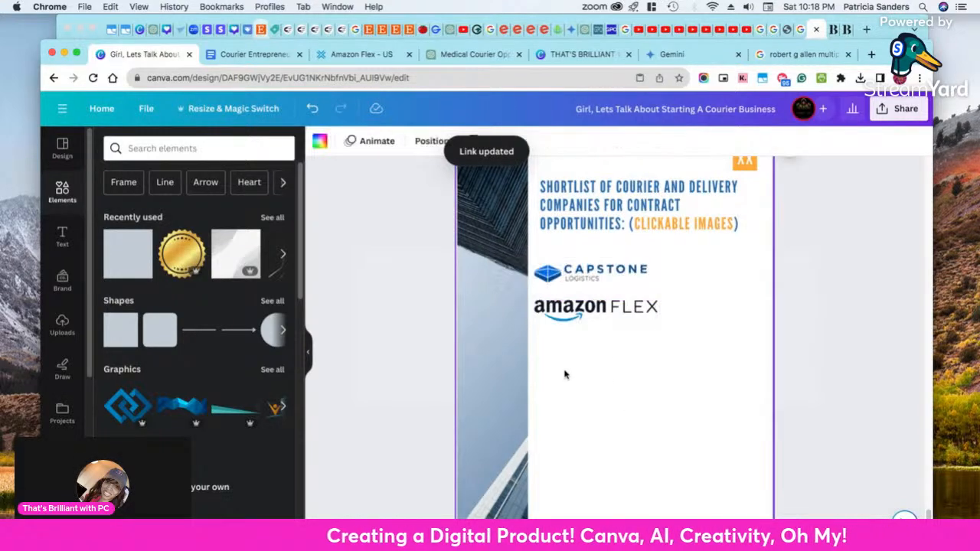
Copy the company name Roadie from the manuscript's shortlist in Google Docs and return to the Canva ebook
{"action": "left_click", "coordinate": [260, 54]}
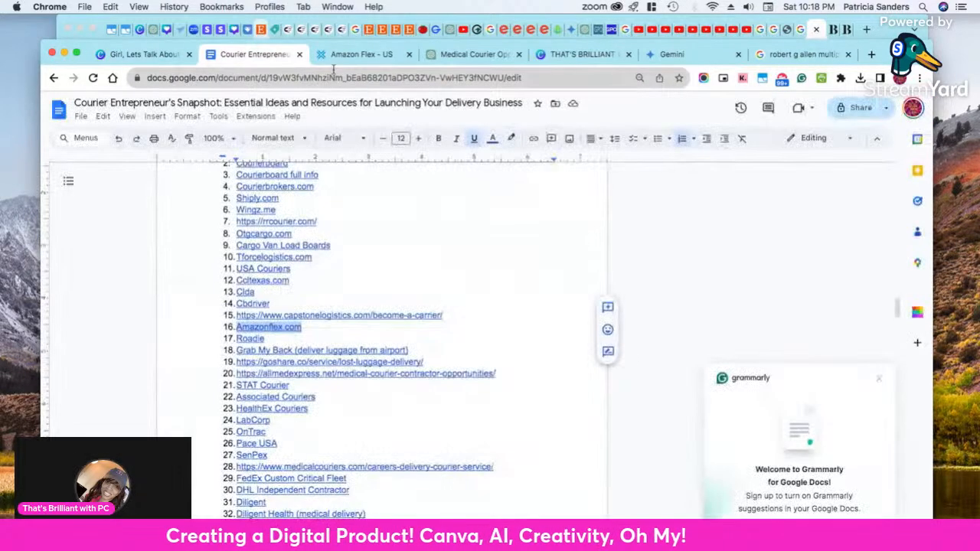
{"action": "double_click", "coordinate": [242, 339]}
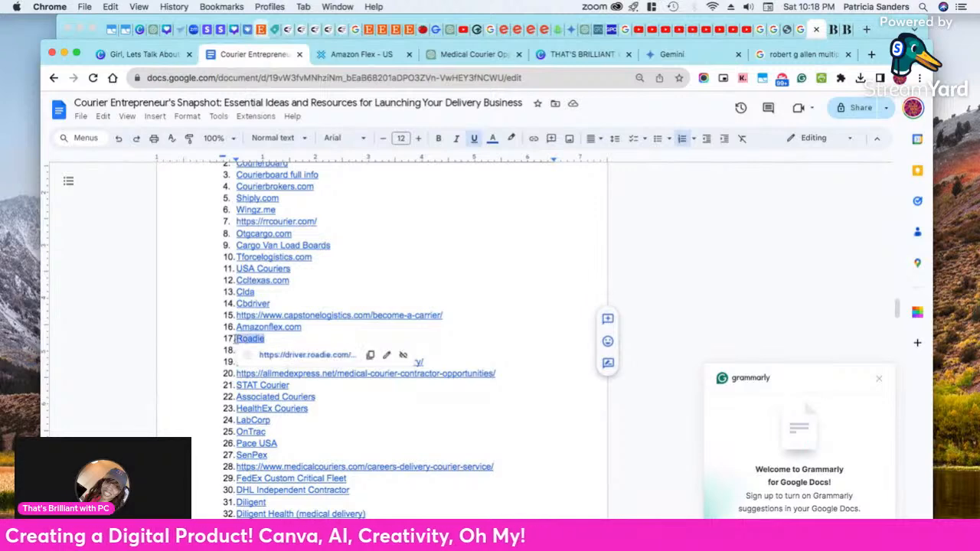
{"action": "right_click", "coordinate": [239, 343]}
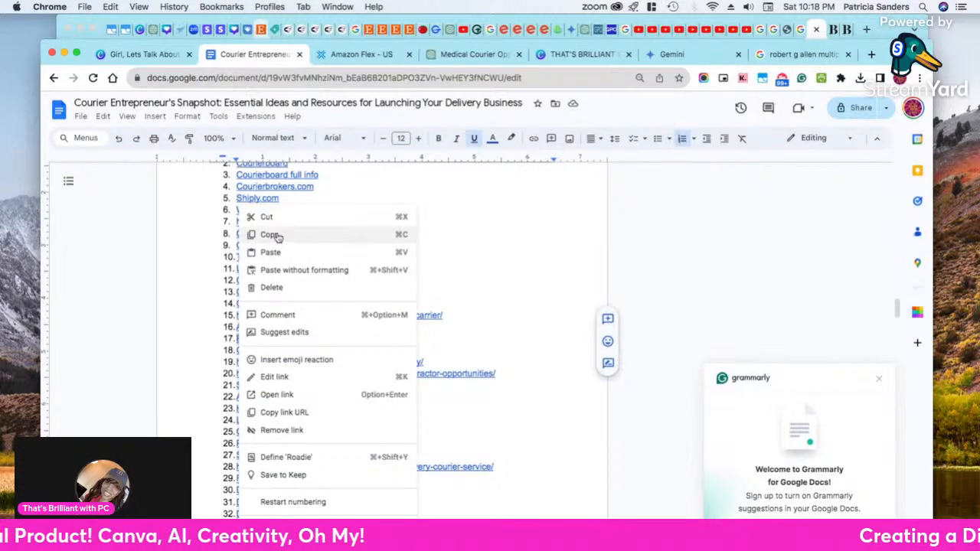
{"action": "left_click", "coordinate": [277, 235]}
{"action": "left_click", "coordinate": [145, 56]}
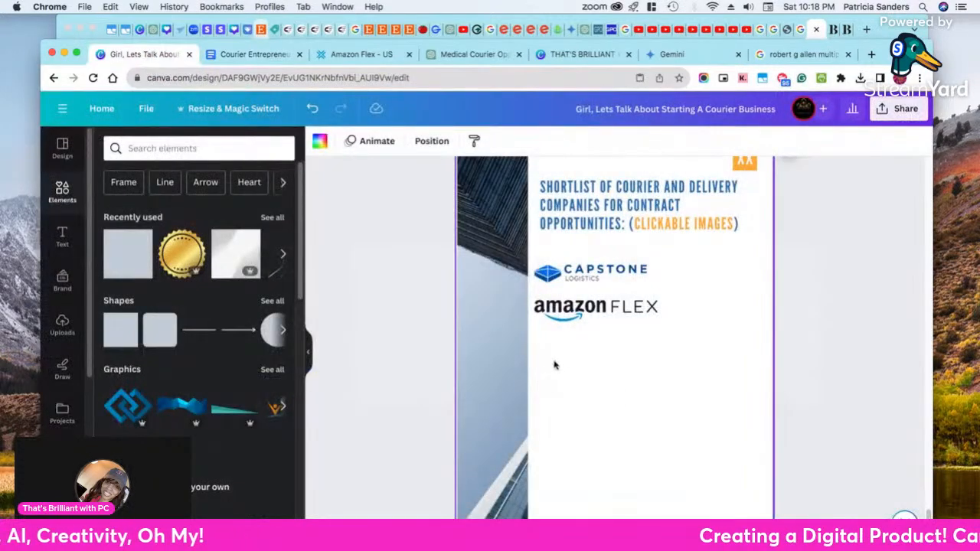
Search the web for Roadie in the Amazon Flex browser tab and open the company's roadie.com website
{"action": "left_click", "coordinate": [361, 55]}
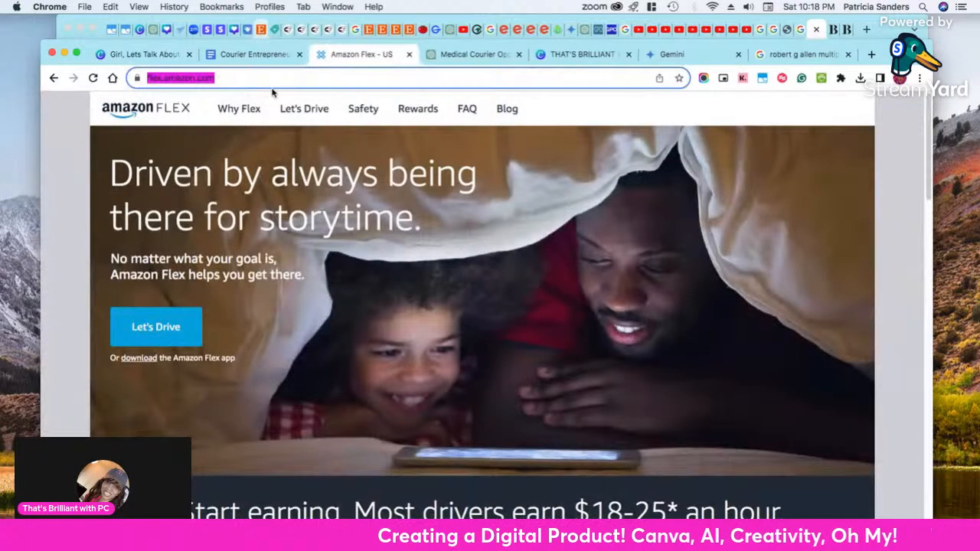
{"action": "key", "text": "super+v"}
{"action": "key", "text": "Return"}
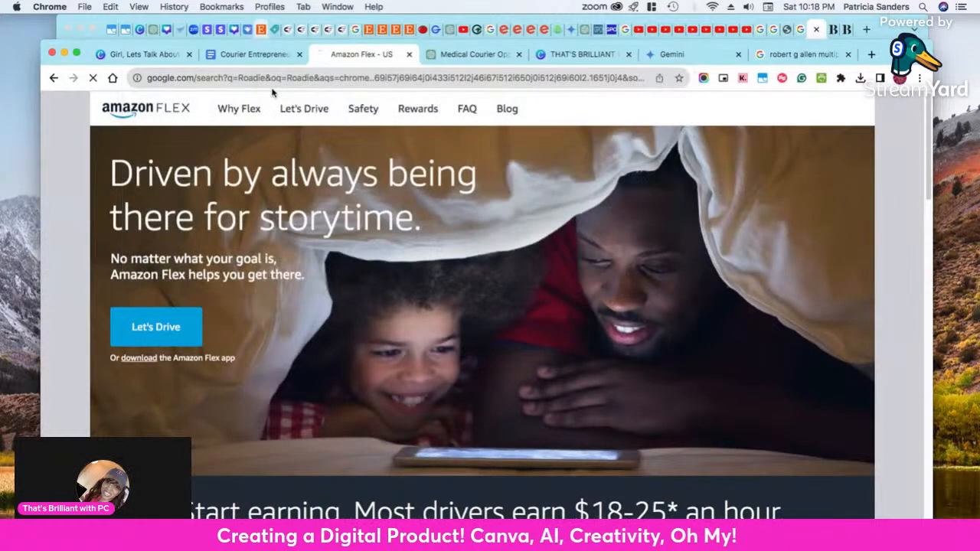
{"action": "scroll", "coordinate": [341, 329], "scroll_direction": "down", "scroll_amount": 5}
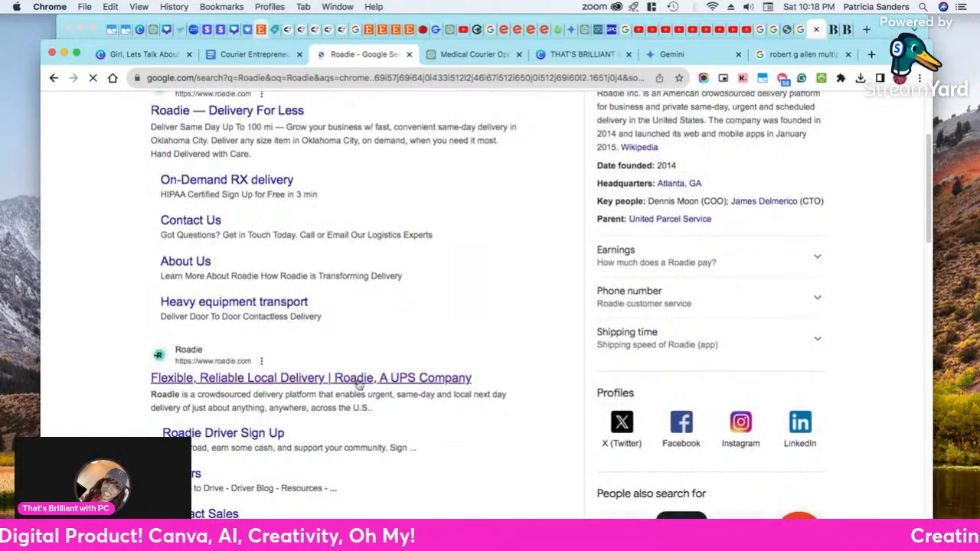
{"action": "left_click", "coordinate": [359, 377]}
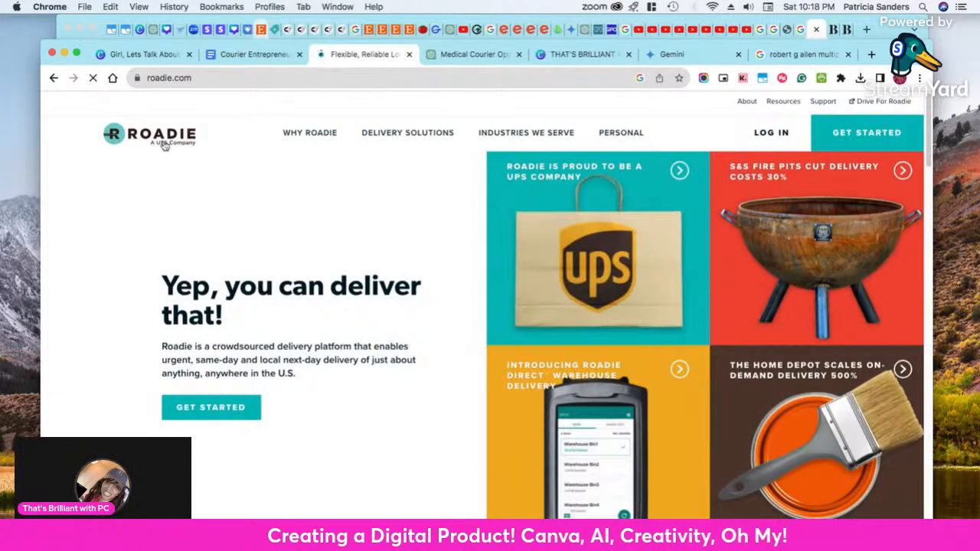
Copy the Roadie logo image from the header of the Roadie homepage
{"action": "right_click", "coordinate": [165, 147]}
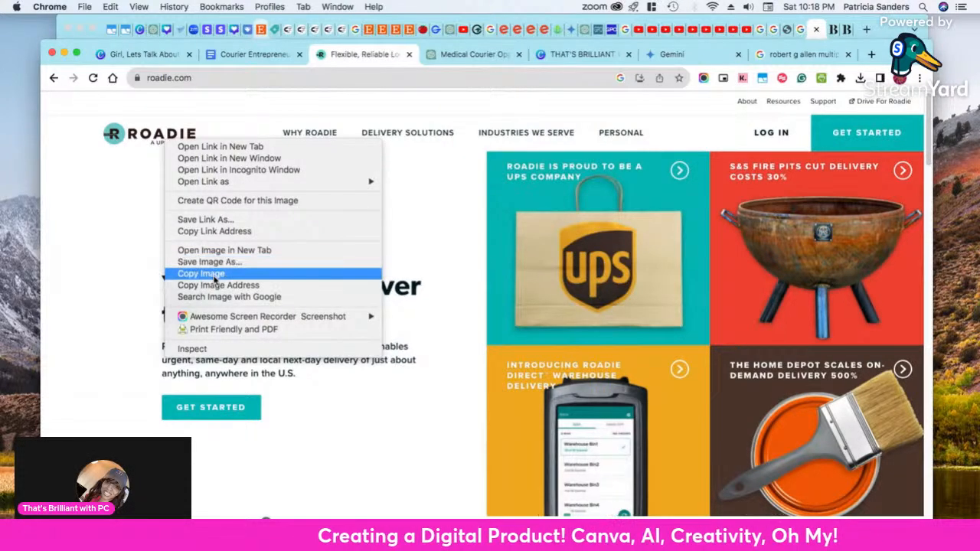
{"action": "left_click", "coordinate": [201, 273]}
{"action": "right_click", "coordinate": [173, 126]}
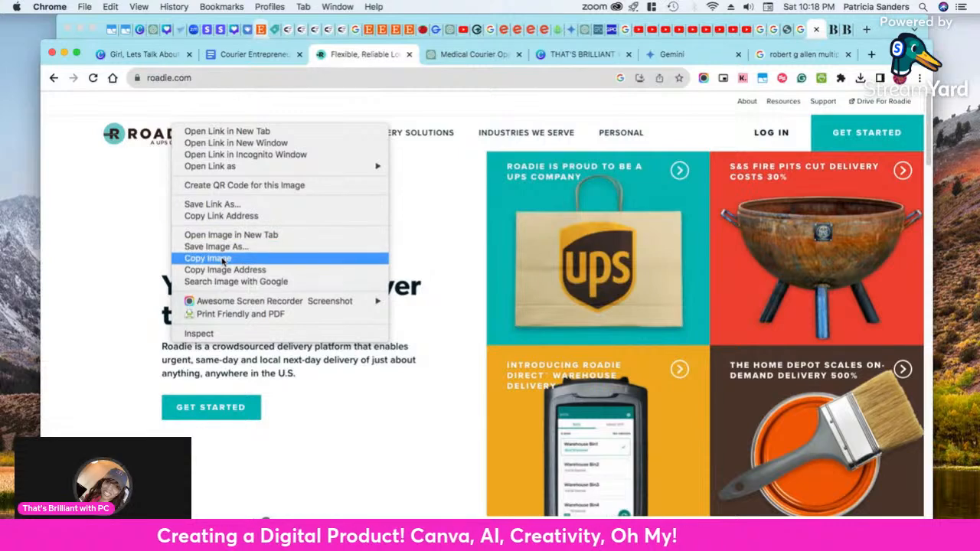
{"action": "left_click", "coordinate": [223, 258]}
Paste the Roadie logo onto page 11 of the Canva ebook, directly below the Amazon Flex logo, and shrink it to the same width
{"action": "left_click", "coordinate": [153, 55]}
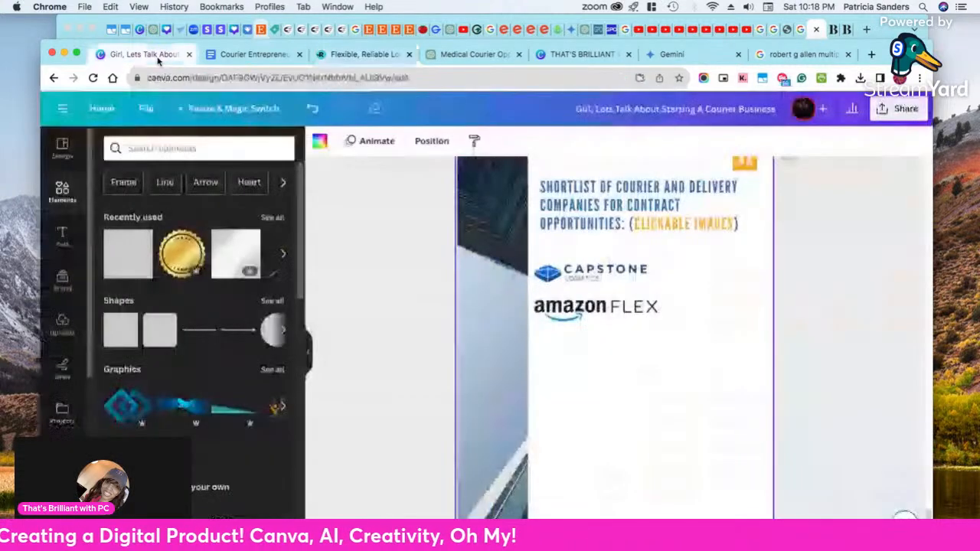
{"action": "right_click", "coordinate": [583, 366]}
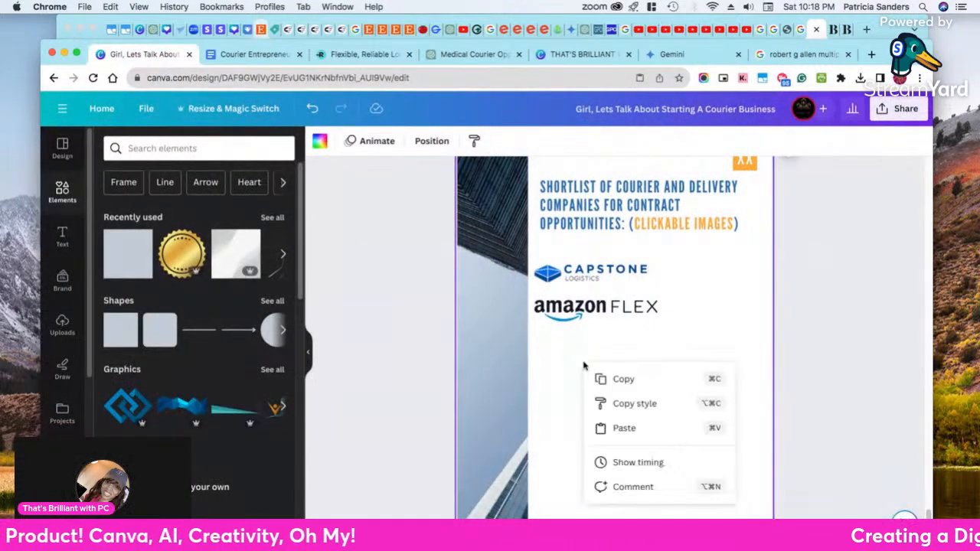
{"action": "left_click", "coordinate": [631, 430]}
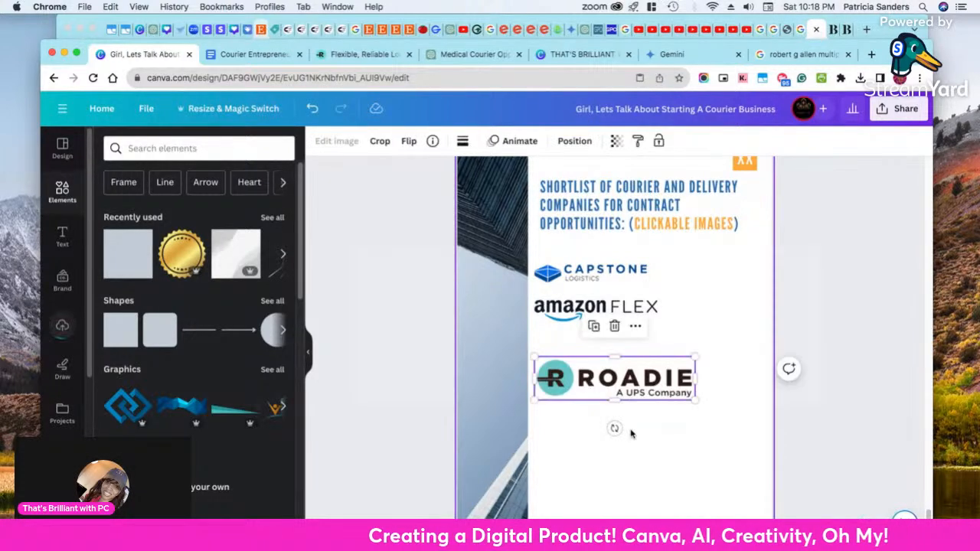
{"action": "left_click_drag", "start_coordinate": [606, 398], "coordinate": [605, 371]}
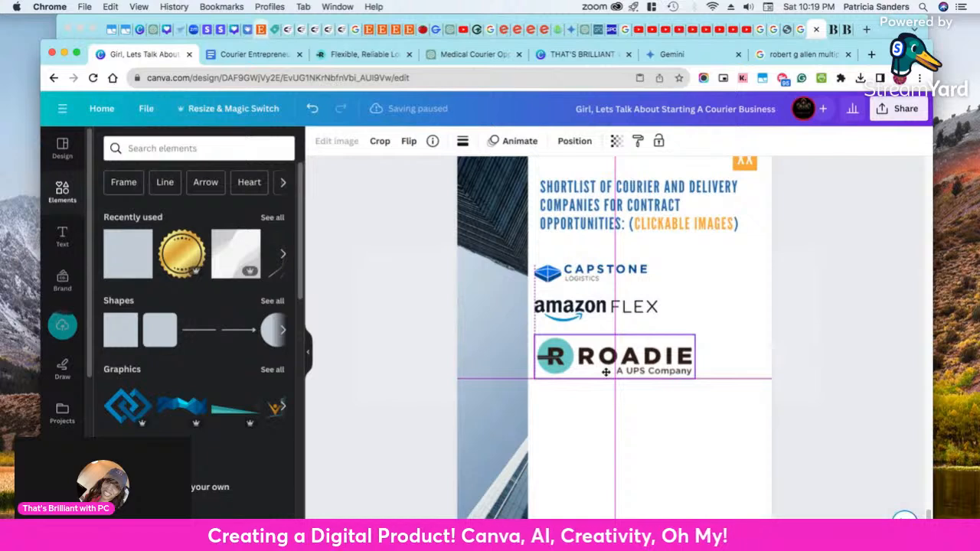
{"action": "left_click_drag", "start_coordinate": [694, 376], "coordinate": [660, 365]}
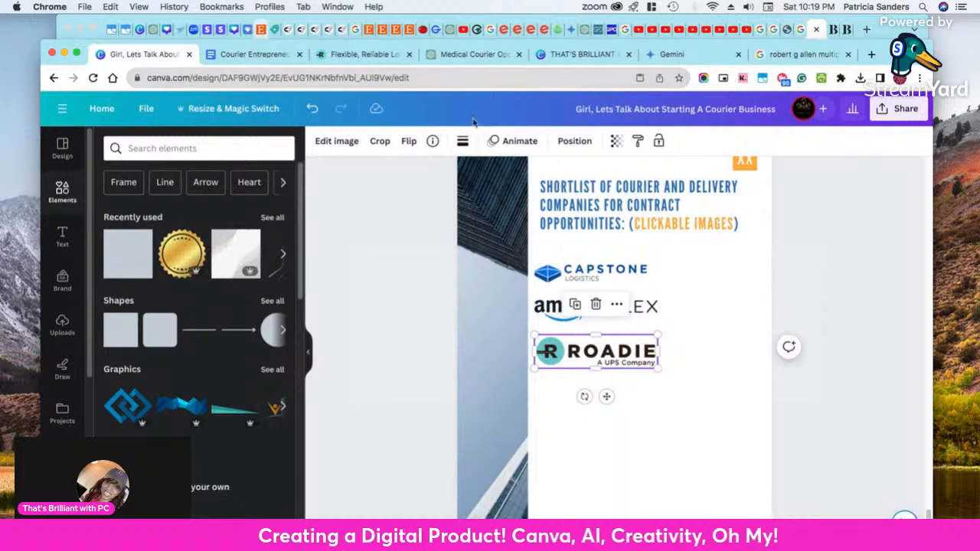
Copy the web address roadie.com from the Roadie website
{"action": "left_click", "coordinate": [348, 58]}
{"action": "left_click", "coordinate": [177, 75]}
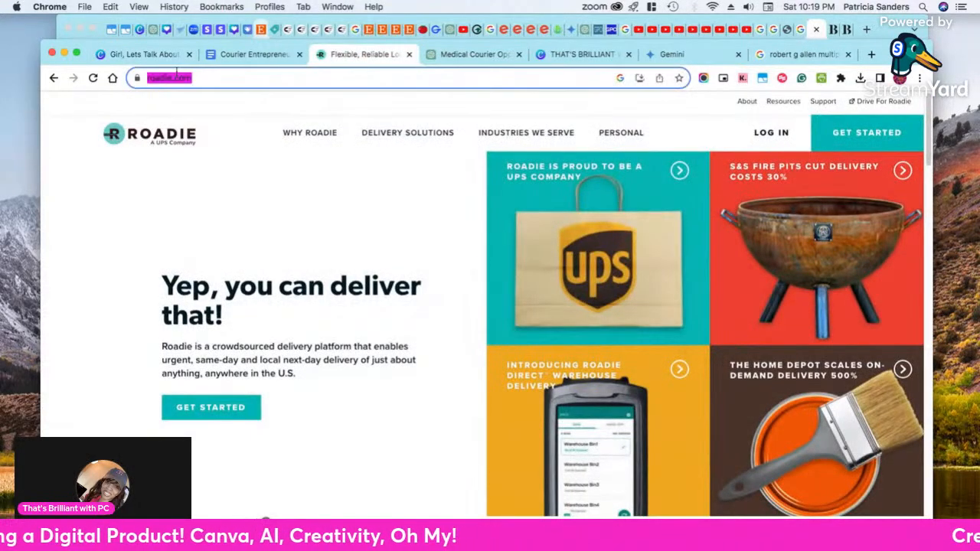
{"action": "right_click", "coordinate": [177, 74]}
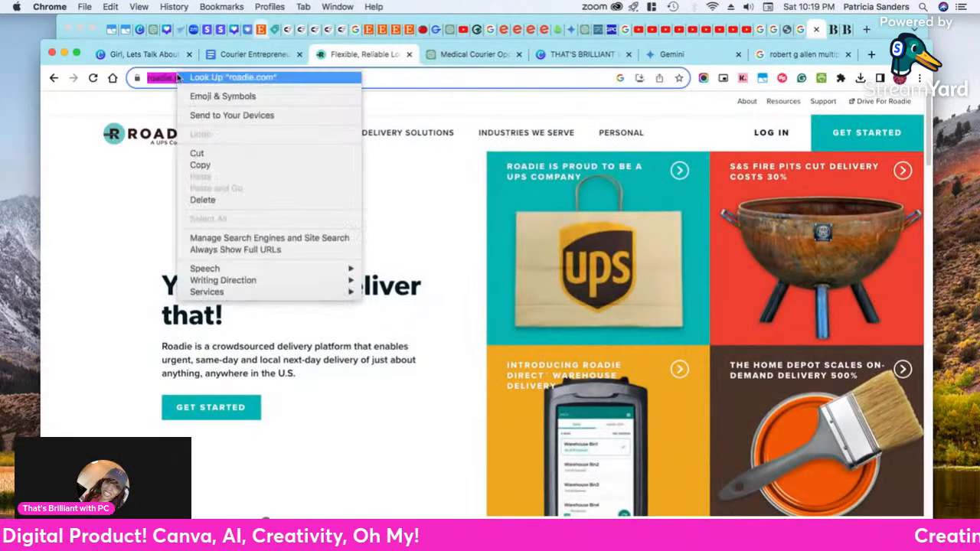
{"action": "left_click", "coordinate": [200, 164]}
Look through the Roadie homepage down to the Roadie Resources section and return to its beginning
{"action": "scroll", "coordinate": [690, 349], "scroll_direction": "down", "scroll_amount": 5}
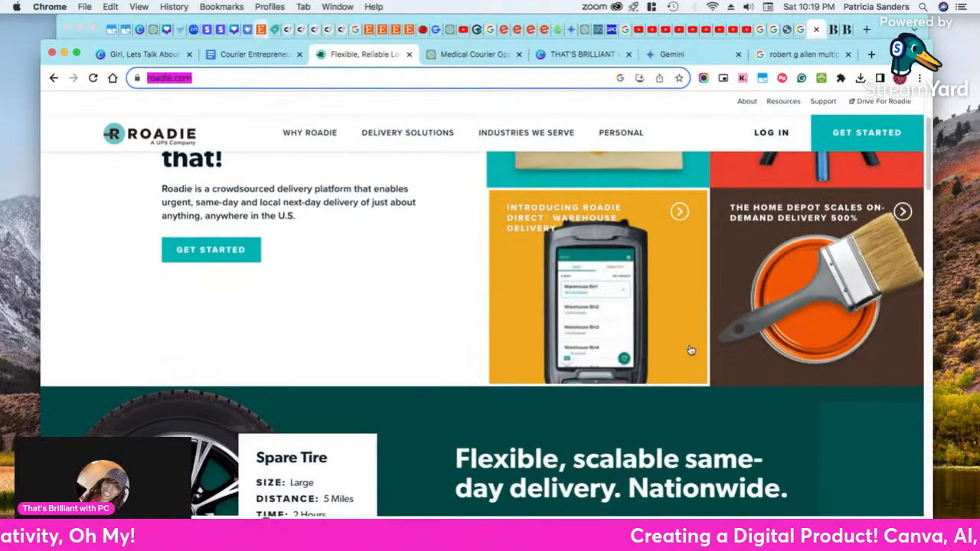
{"action": "scroll", "coordinate": [691, 350], "scroll_direction": "down", "scroll_amount": 10}
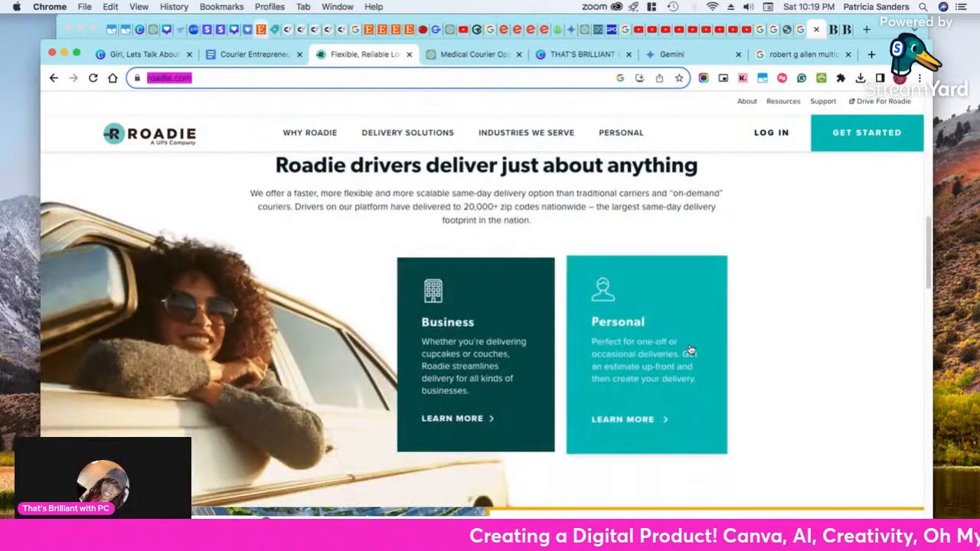
{"action": "scroll", "coordinate": [690, 350], "scroll_direction": "down", "scroll_amount": 8}
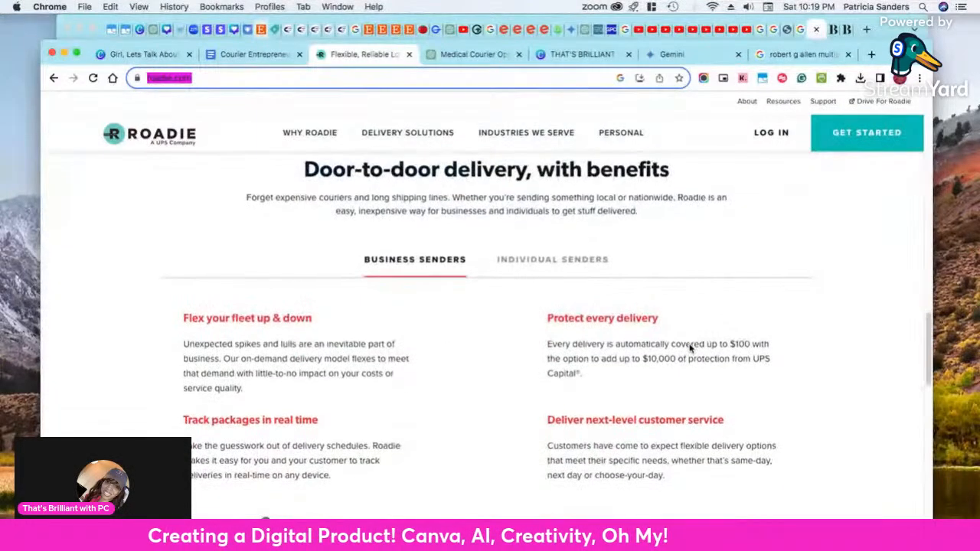
{"action": "scroll", "coordinate": [597, 318], "scroll_direction": "down", "scroll_amount": 4}
{"action": "scroll", "coordinate": [604, 328], "scroll_direction": "down", "scroll_amount": 3}
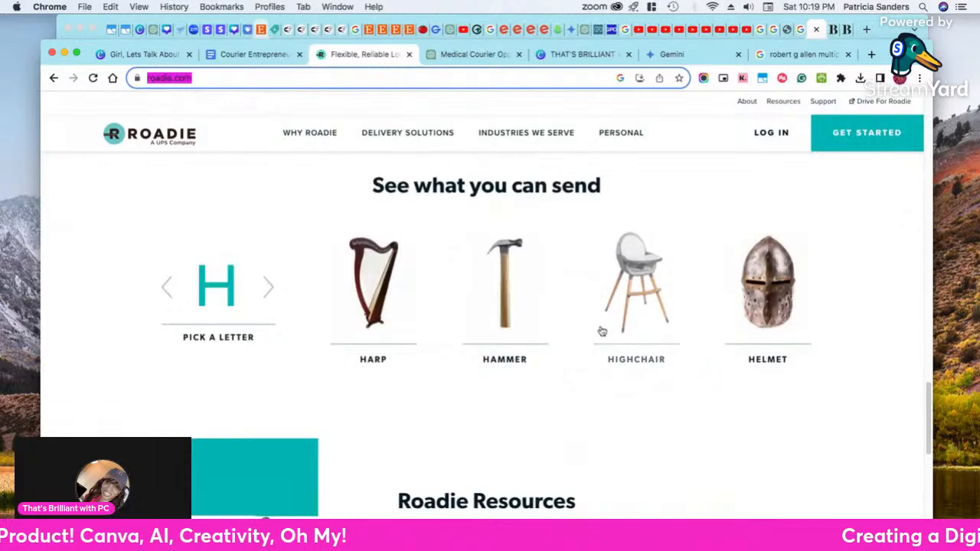
{"action": "scroll", "coordinate": [595, 337], "scroll_direction": "down", "scroll_amount": 3}
{"action": "scroll", "coordinate": [597, 337], "scroll_direction": "down", "scroll_amount": 5}
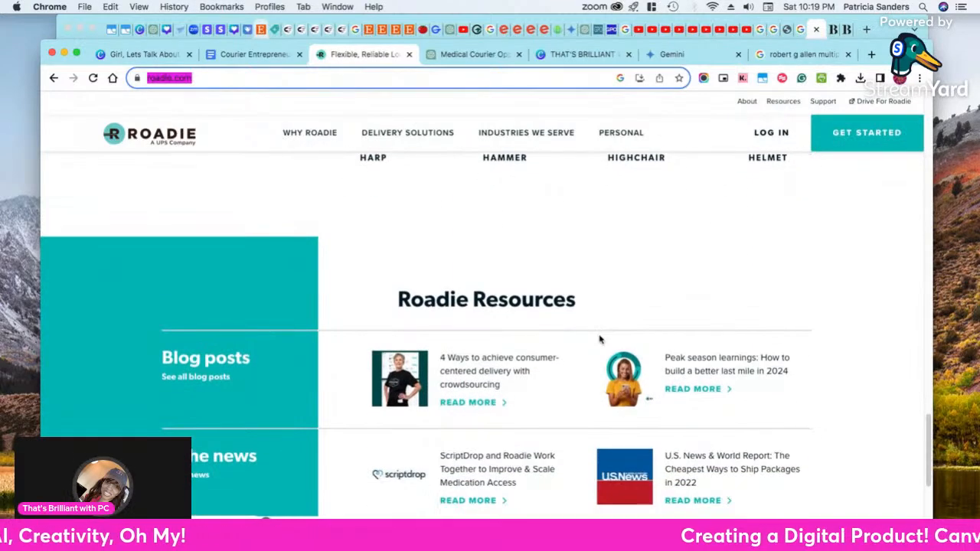
{"action": "scroll", "coordinate": [601, 342], "scroll_direction": "up", "scroll_amount": 10}
{"action": "scroll", "coordinate": [601, 342], "scroll_direction": "up", "scroll_amount": 8}
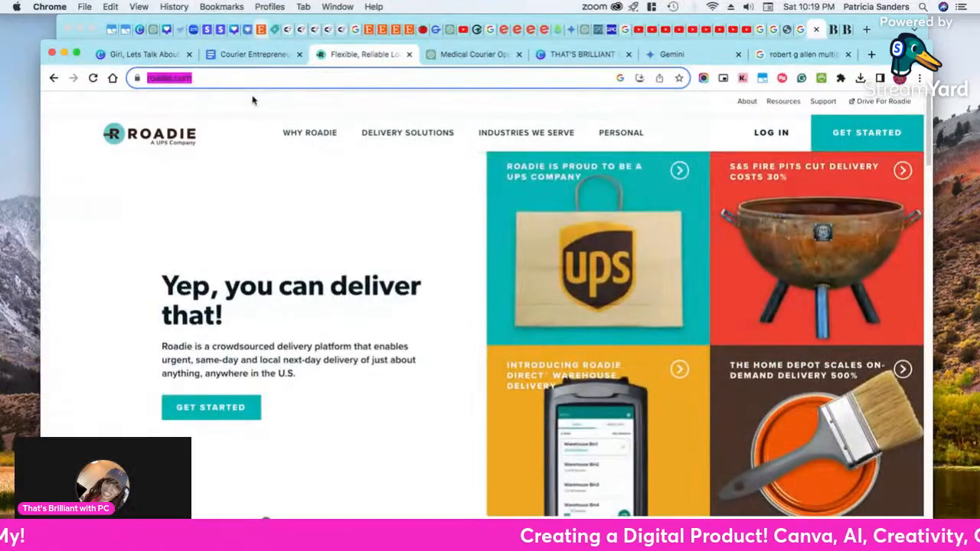
{"action": "right_click", "coordinate": [170, 79]}
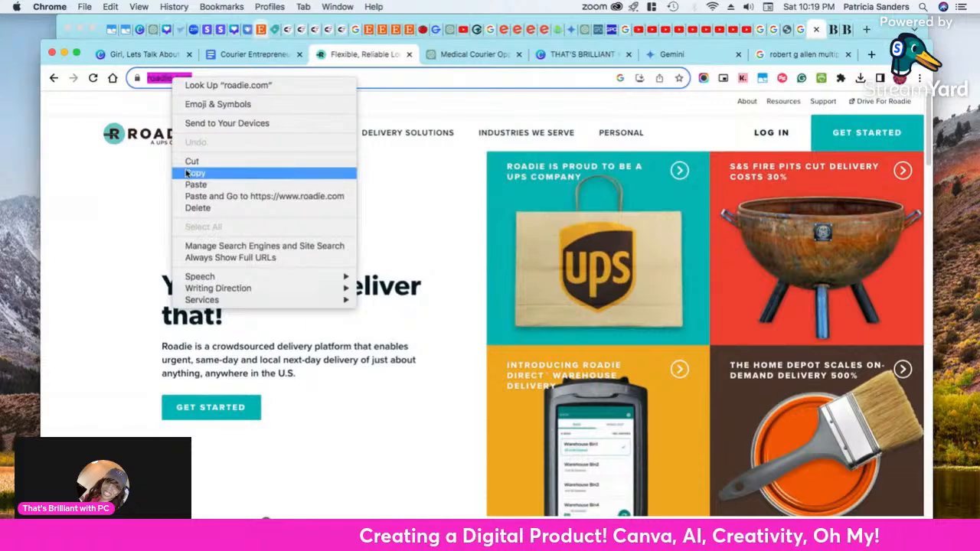
{"action": "left_click", "coordinate": [188, 173]}
{"action": "left_click", "coordinate": [237, 54]}
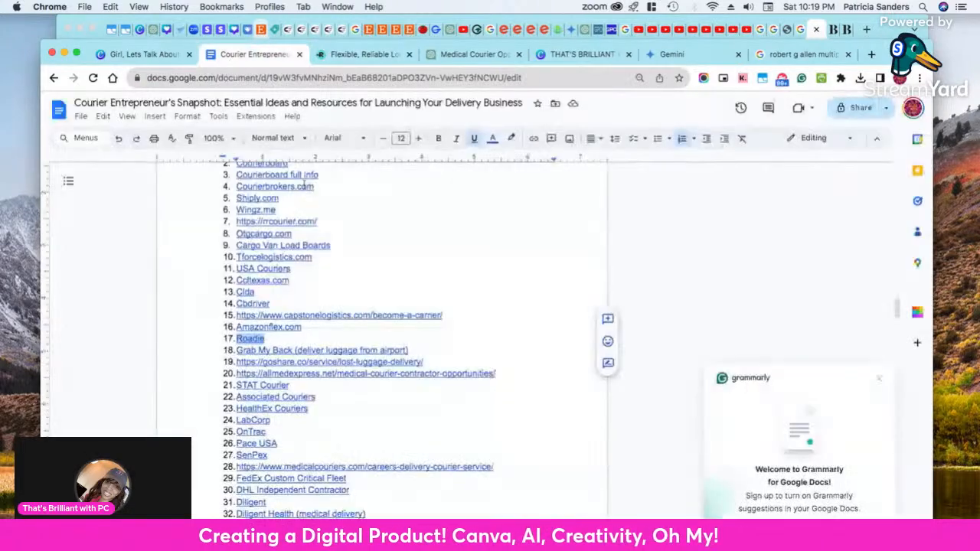
{"action": "left_click", "coordinate": [130, 55]}
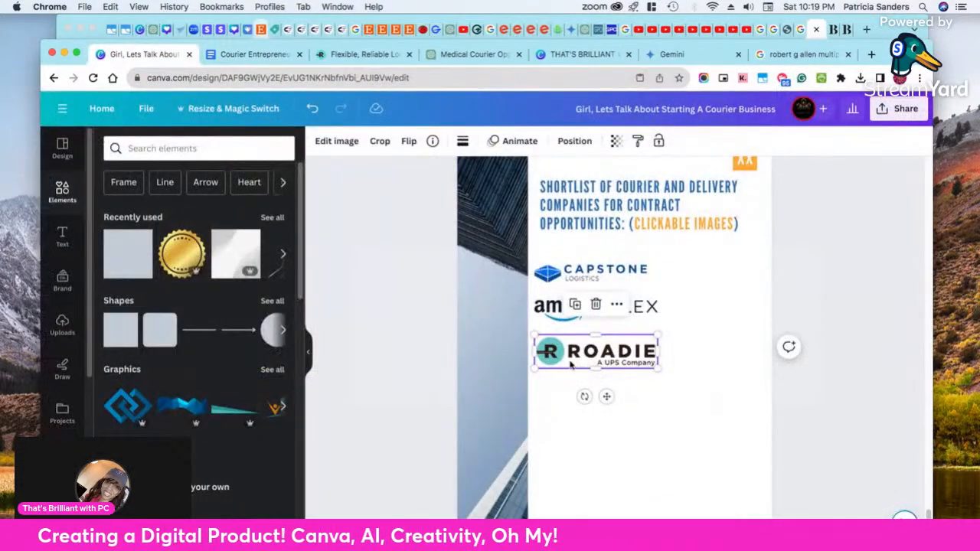
{"action": "left_click", "coordinate": [617, 304]}
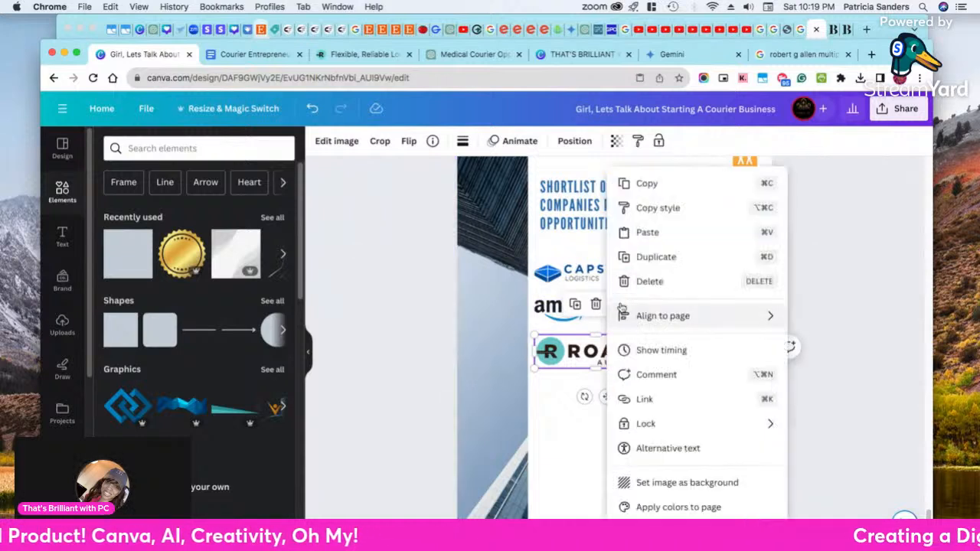
{"action": "left_click", "coordinate": [647, 399]}
{"action": "right_click", "coordinate": [634, 358]}
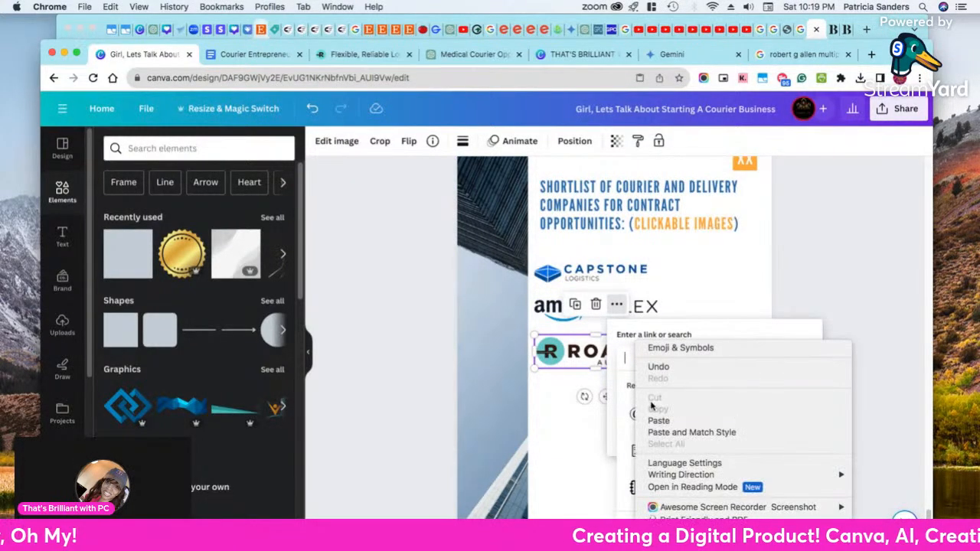
{"action": "left_click", "coordinate": [654, 422]}
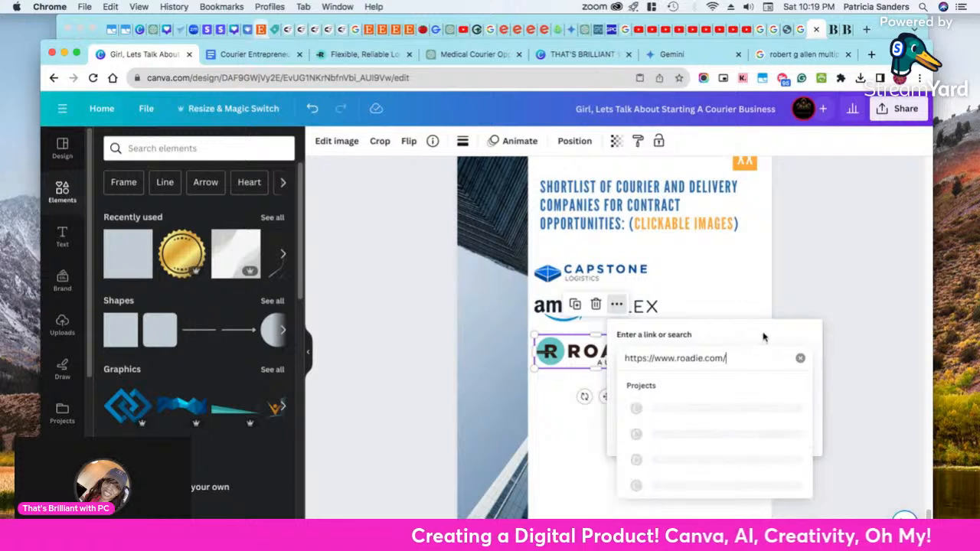
{"action": "key", "text": "Return"}
{"action": "left_click", "coordinate": [794, 435]}
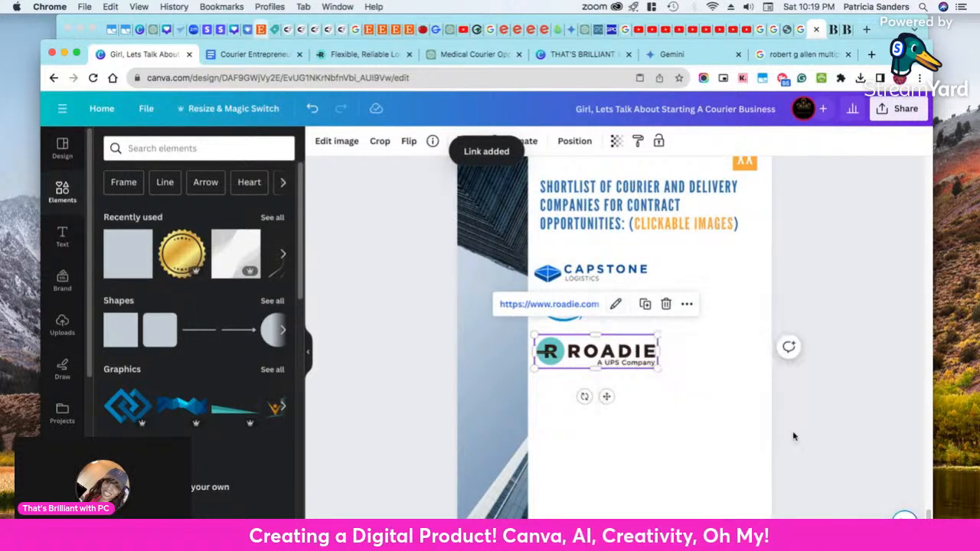
Nudge the Roadie logo slightly upward, closer to the Amazon Flex logo
{"action": "left_click", "coordinate": [785, 419]}
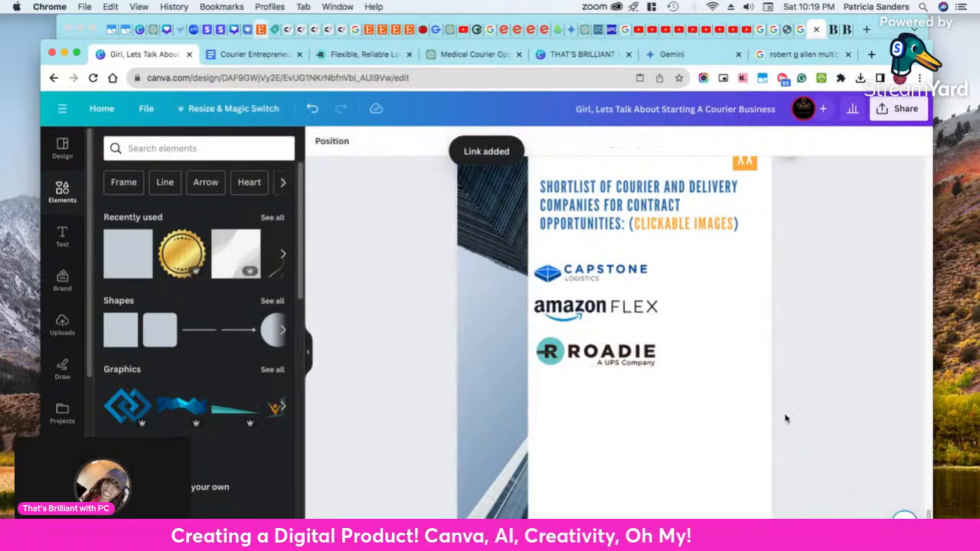
{"action": "left_click", "coordinate": [610, 354]}
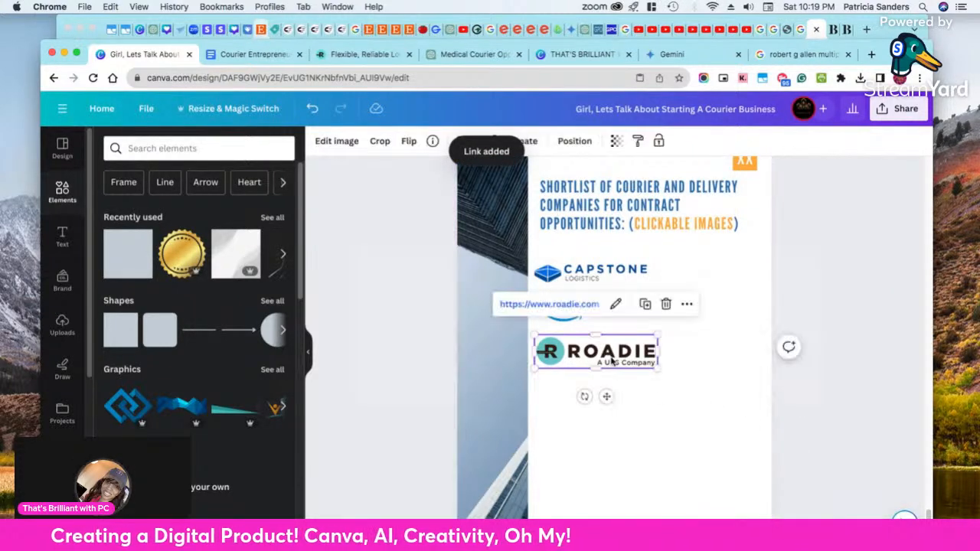
{"action": "left_click", "coordinate": [728, 434]}
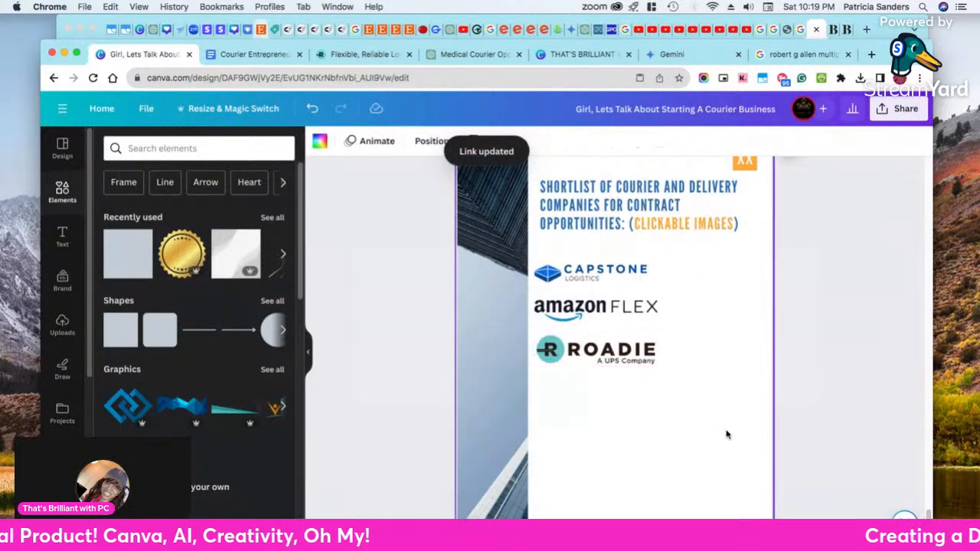
{"action": "left_click", "coordinate": [580, 357]}
{"action": "left_click", "coordinate": [587, 410]}
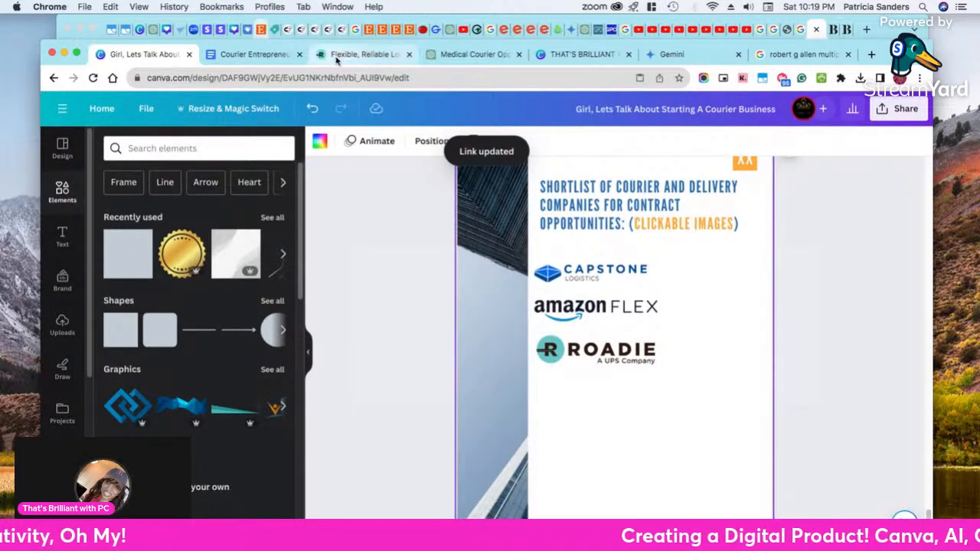
In the Google Docs manuscript, open the linked website of list item 18, Grab My Back (deliver luggage from airport)
{"action": "left_click", "coordinate": [260, 55]}
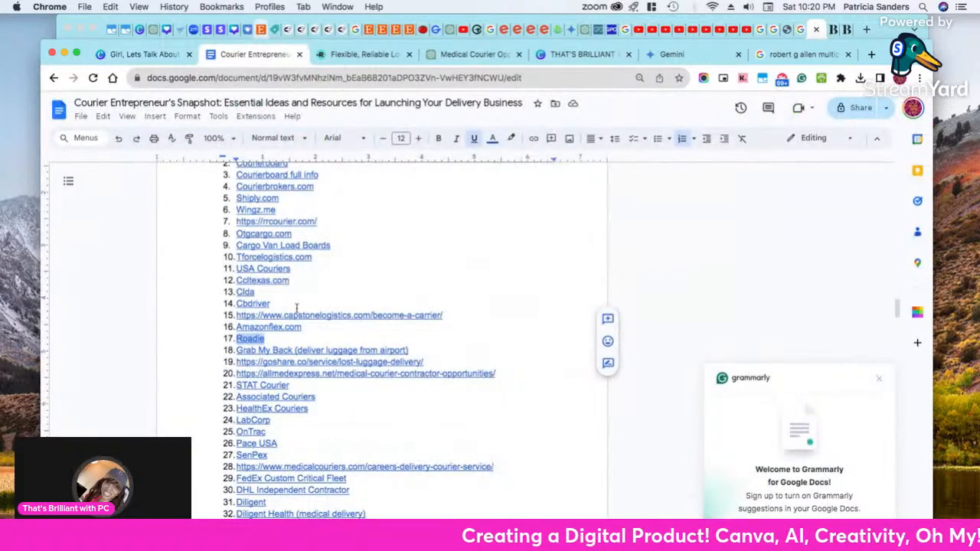
{"action": "left_click_drag", "start_coordinate": [413, 351], "coordinate": [237, 351]}
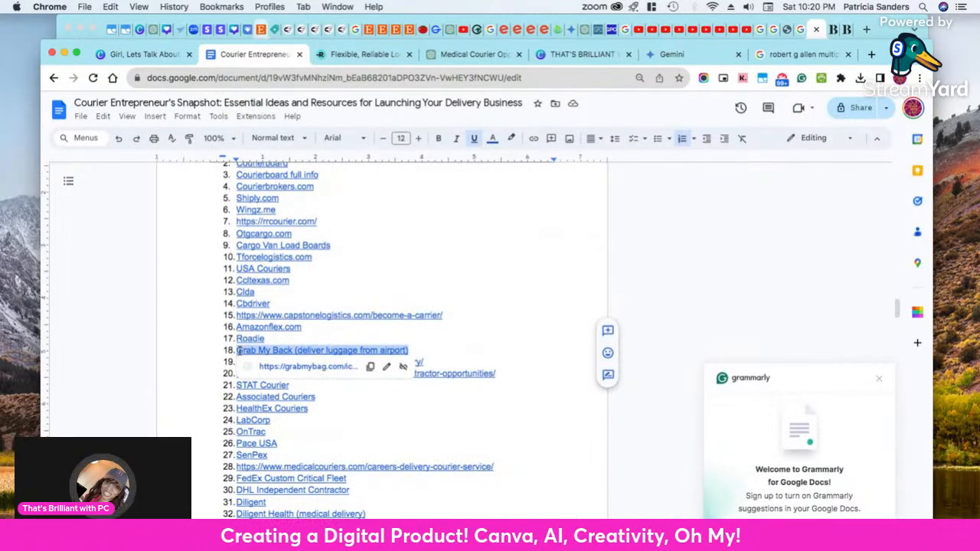
{"action": "right_click", "coordinate": [318, 352]}
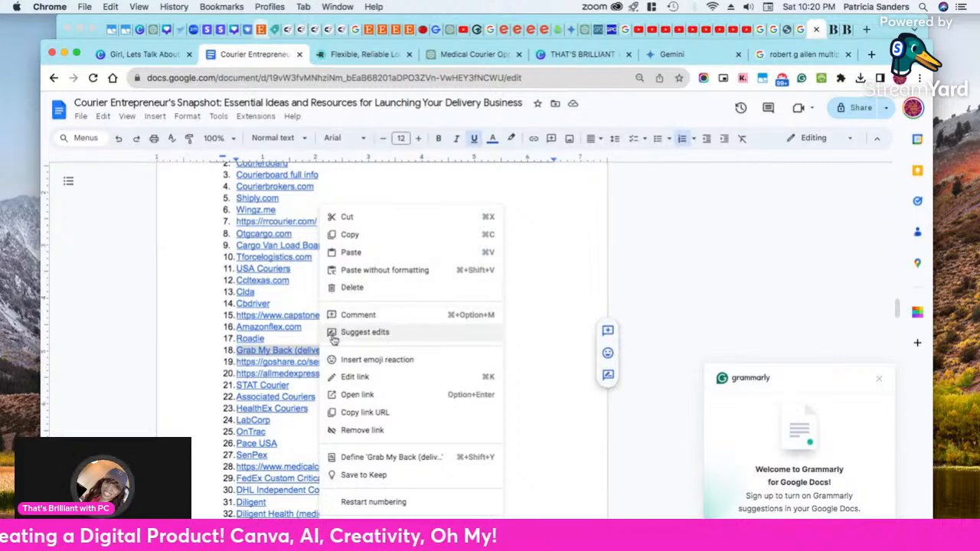
{"action": "left_click", "coordinate": [304, 352]}
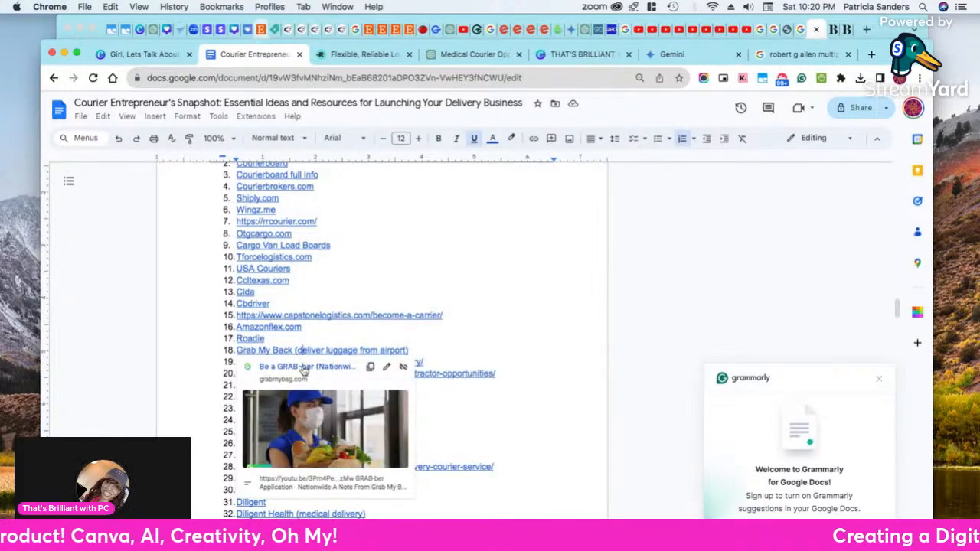
{"action": "left_click", "coordinate": [305, 366]}
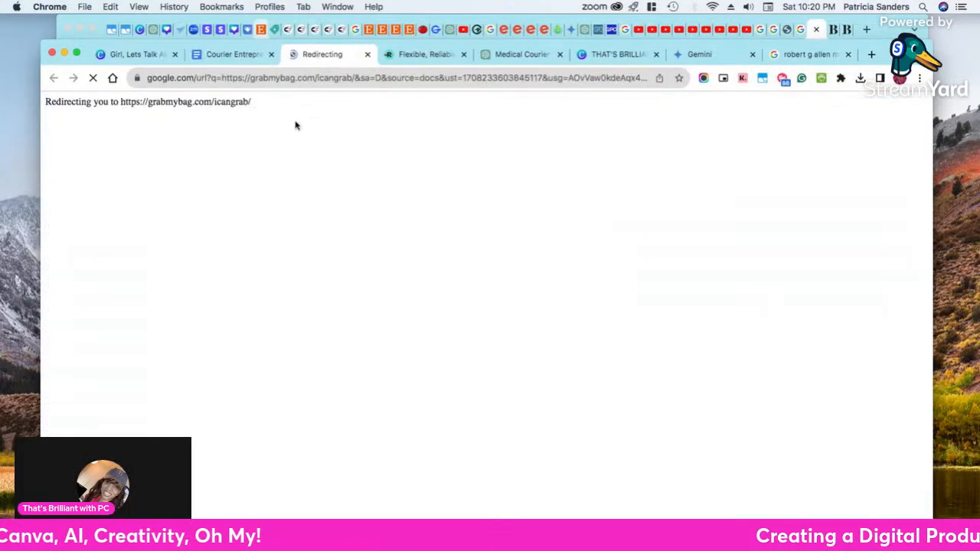
Copy the white grabmybag logo image from the header of its website
{"action": "left_click", "coordinate": [223, 78]}
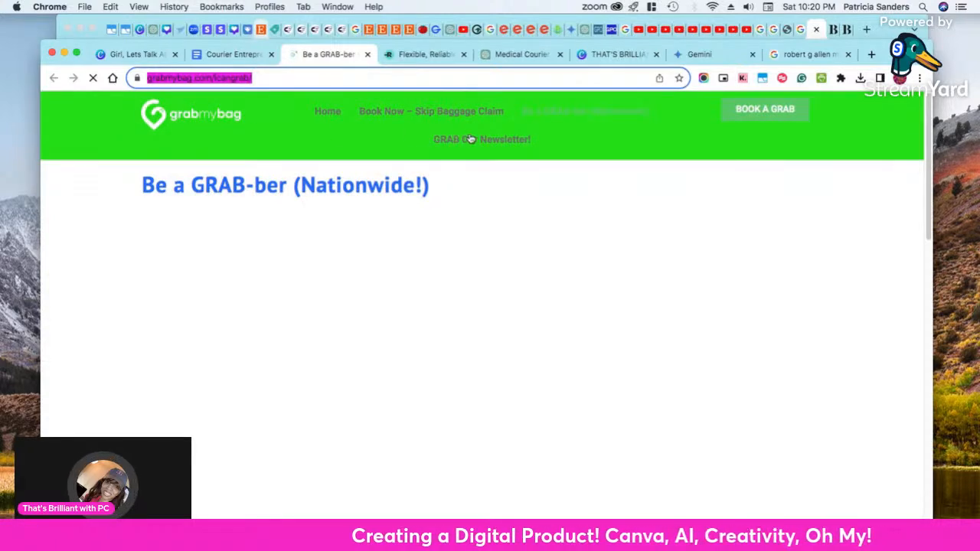
{"action": "right_click", "coordinate": [196, 115]}
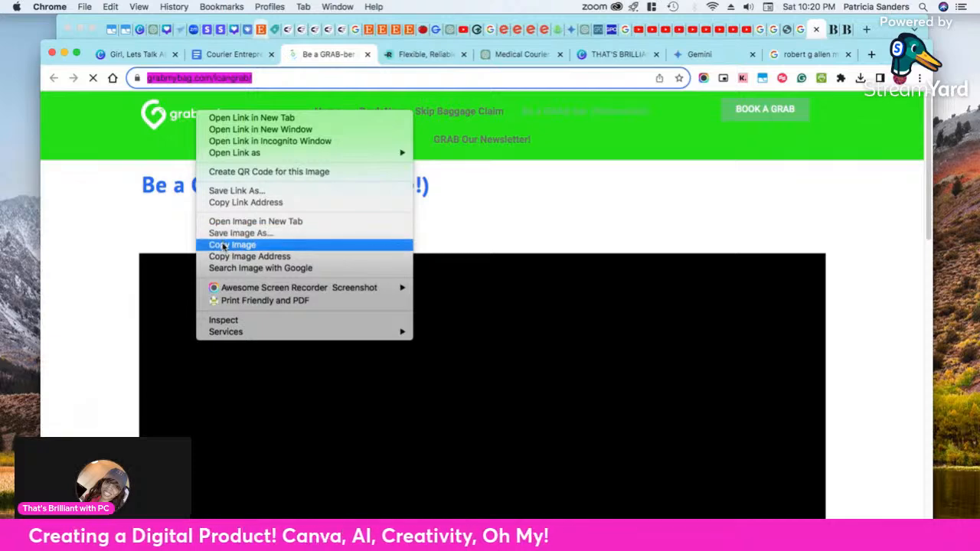
{"action": "left_click", "coordinate": [226, 245]}
Paste the grabmybag logo onto the Canva ebook page and place it directly below the Roadie logo
{"action": "left_click", "coordinate": [150, 55]}
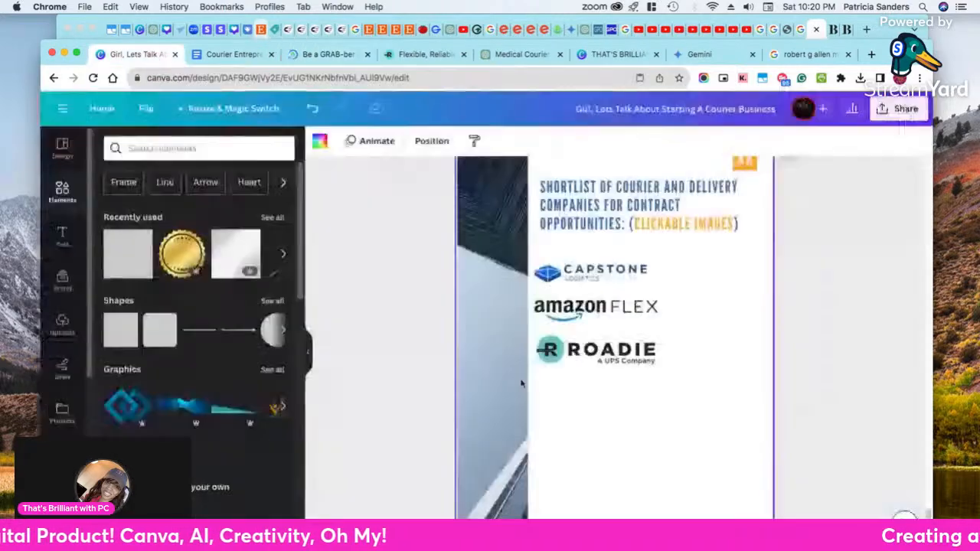
{"action": "right_click", "coordinate": [576, 394]}
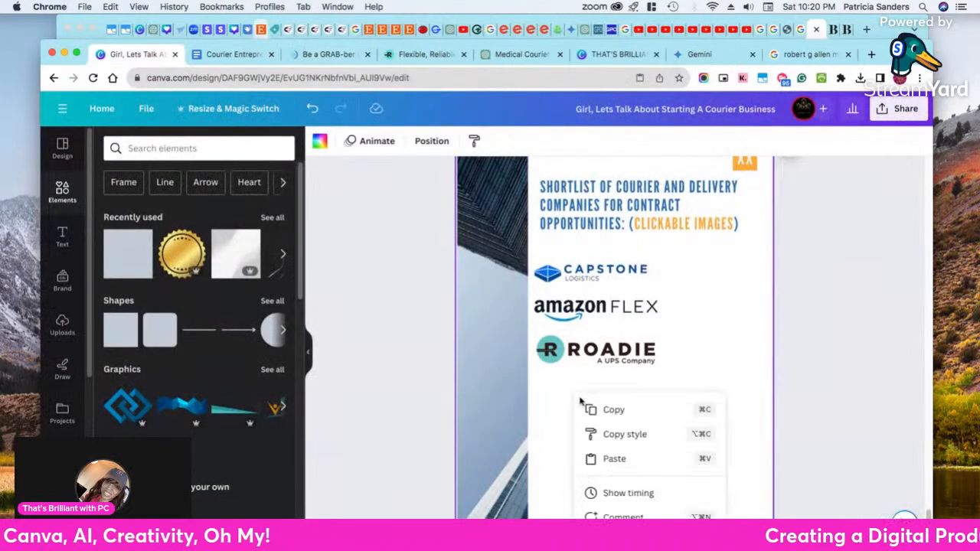
{"action": "left_click", "coordinate": [622, 458]}
{"action": "left_click_drag", "start_coordinate": [628, 389], "coordinate": [623, 413]}
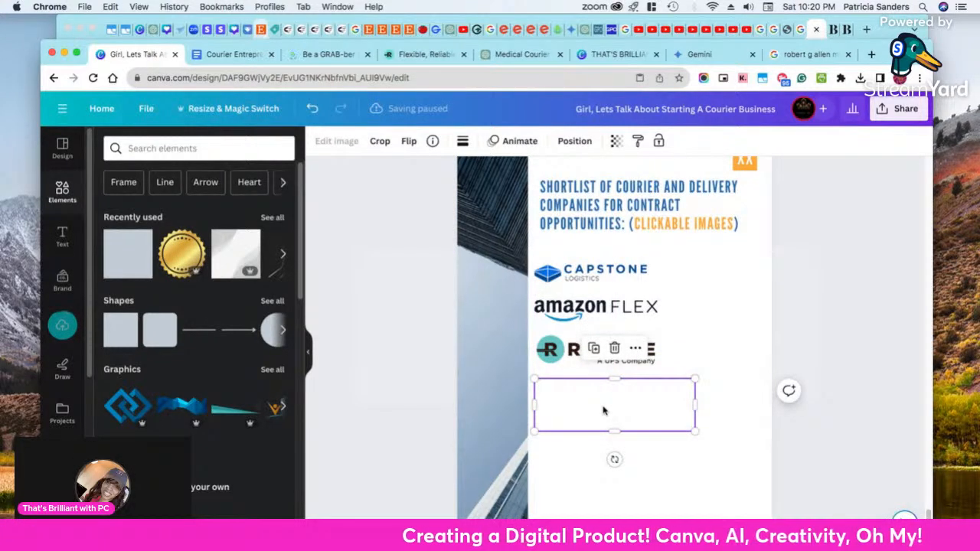
Open the pasted white logo for cropping and compare it with the original on the grabmybag website
{"action": "double_click", "coordinate": [602, 411]}
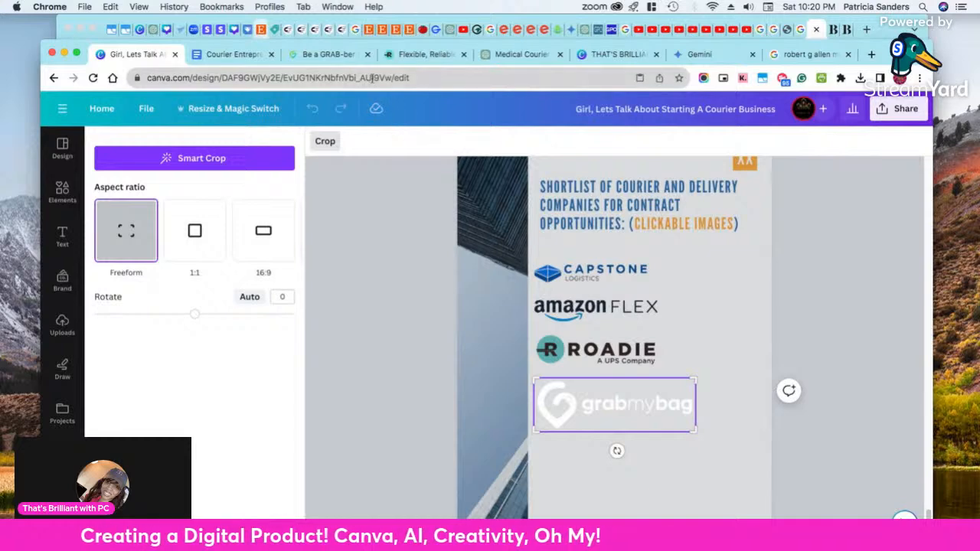
{"action": "left_click", "coordinate": [329, 54]}
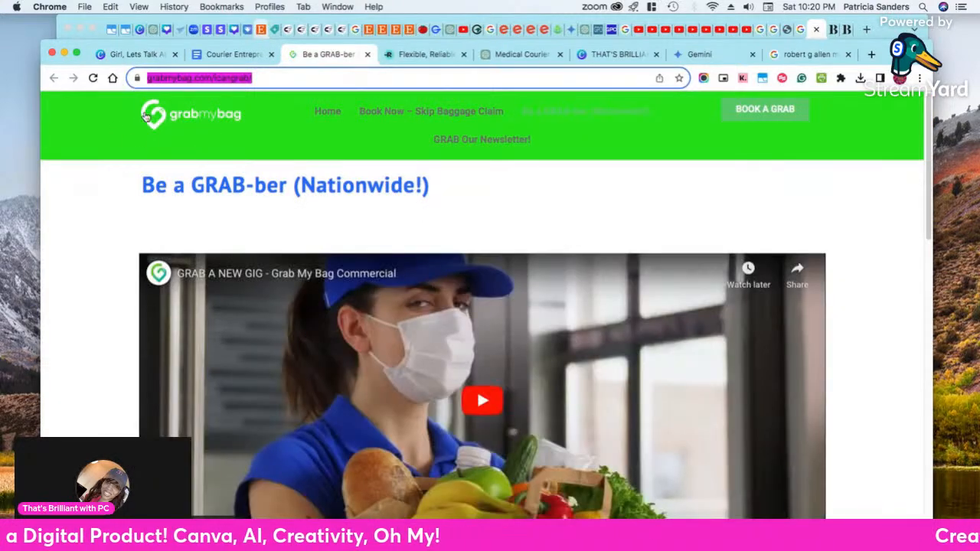
{"action": "left_click", "coordinate": [230, 57]}
{"action": "left_click", "coordinate": [134, 55]}
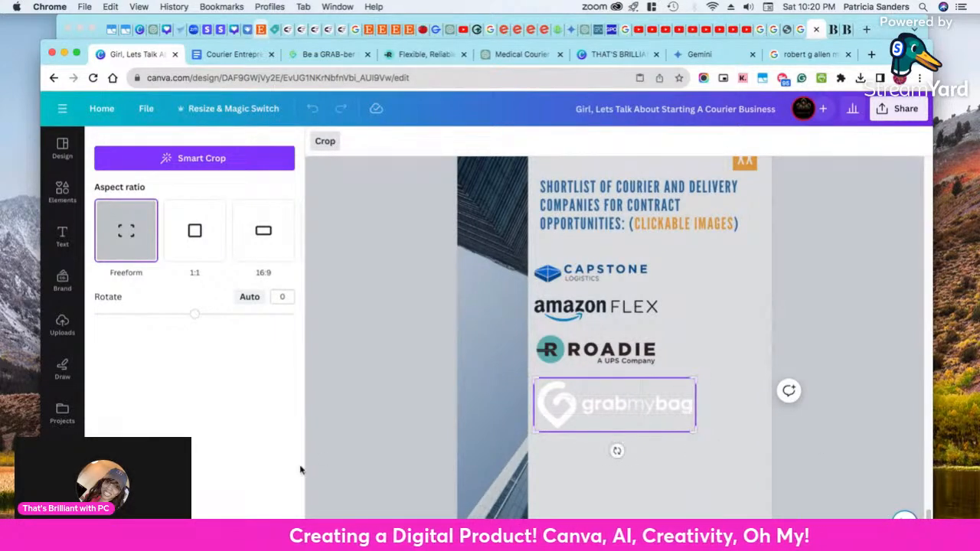
Leave cropping and shrink the white grabmybag logo to about the width of the Amazon Flex logo
{"action": "left_click", "coordinate": [396, 303]}
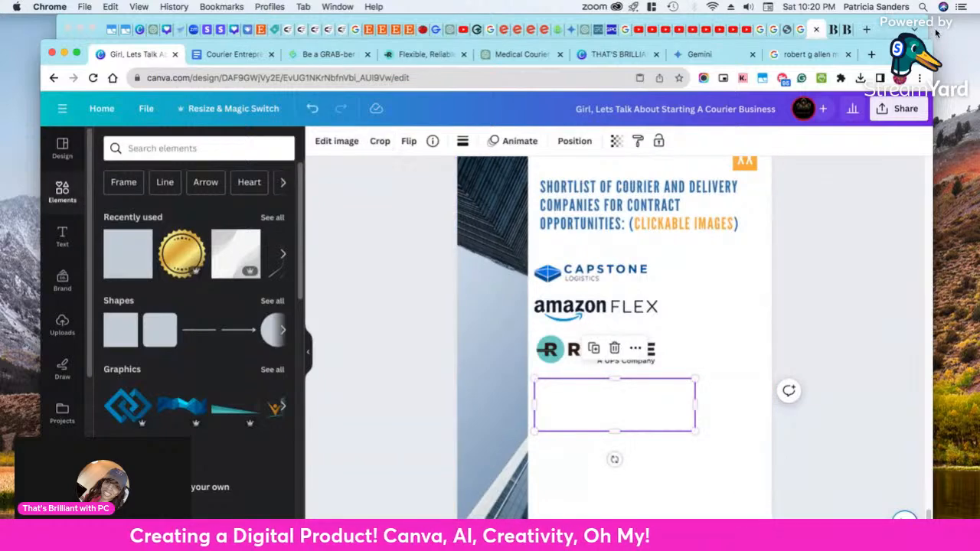
{"action": "left_click_drag", "start_coordinate": [694, 406], "coordinate": [662, 394]}
{"action": "left_click", "coordinate": [569, 400]}
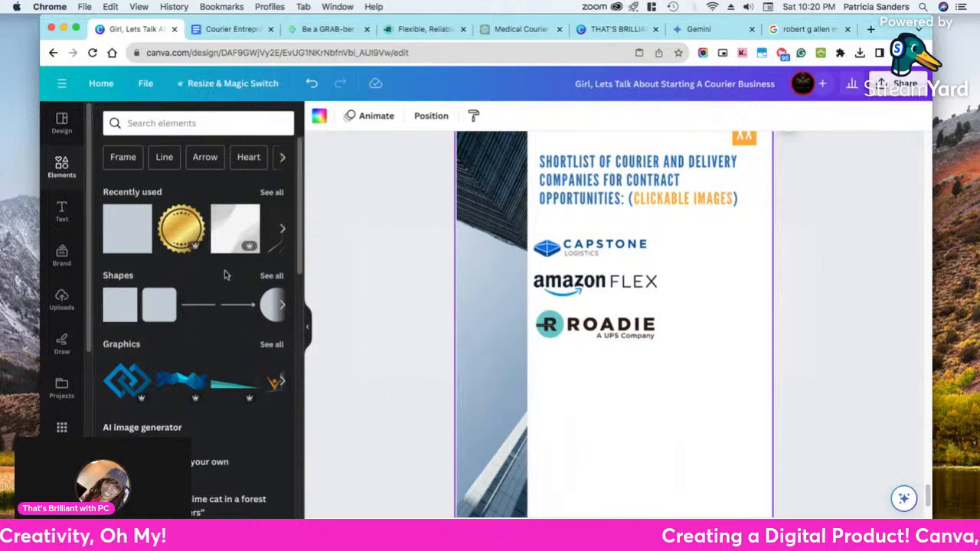
Add a square shape below the Roadie logo and resize it into a rectangle of about 191 by 88 px covering the grabmybag logo
{"action": "left_click", "coordinate": [127, 237]}
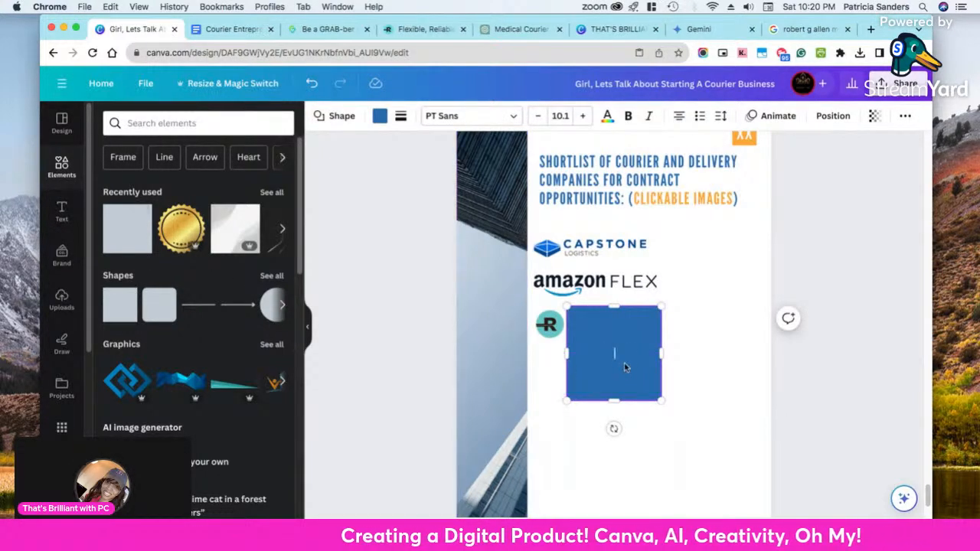
{"action": "left_click_drag", "start_coordinate": [621, 371], "coordinate": [597, 399]}
{"action": "left_click_drag", "start_coordinate": [587, 436], "coordinate": [582, 398]}
{"action": "left_click_drag", "start_coordinate": [634, 369], "coordinate": [656, 368]}
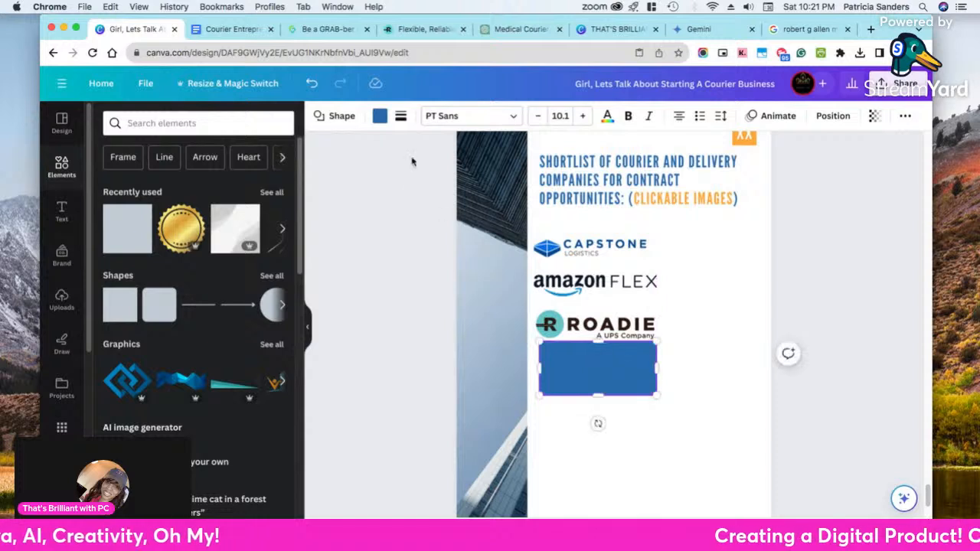
Fill the rectangle with the light blue from the photo colors and send it to the back, behind the grabmybag logo
{"action": "left_click", "coordinate": [380, 115]}
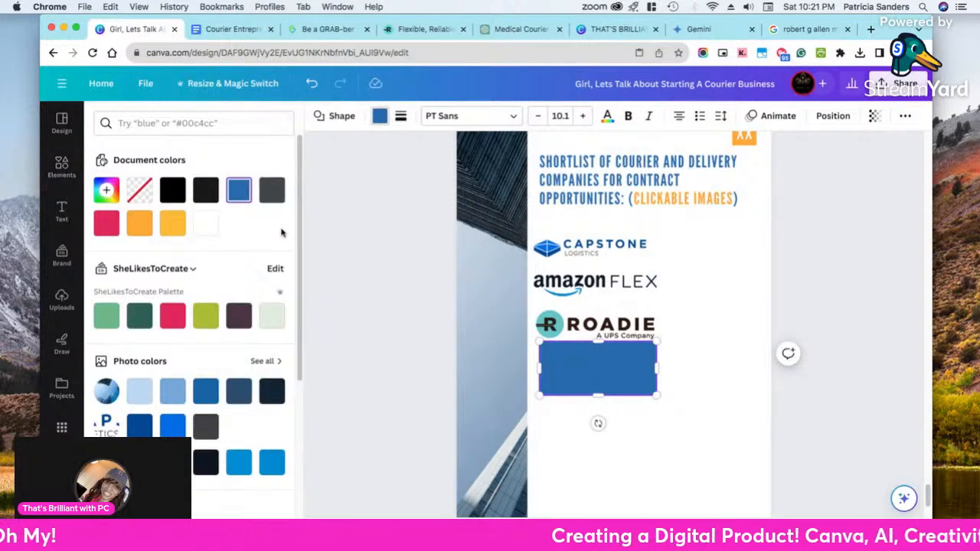
{"action": "left_click", "coordinate": [173, 391]}
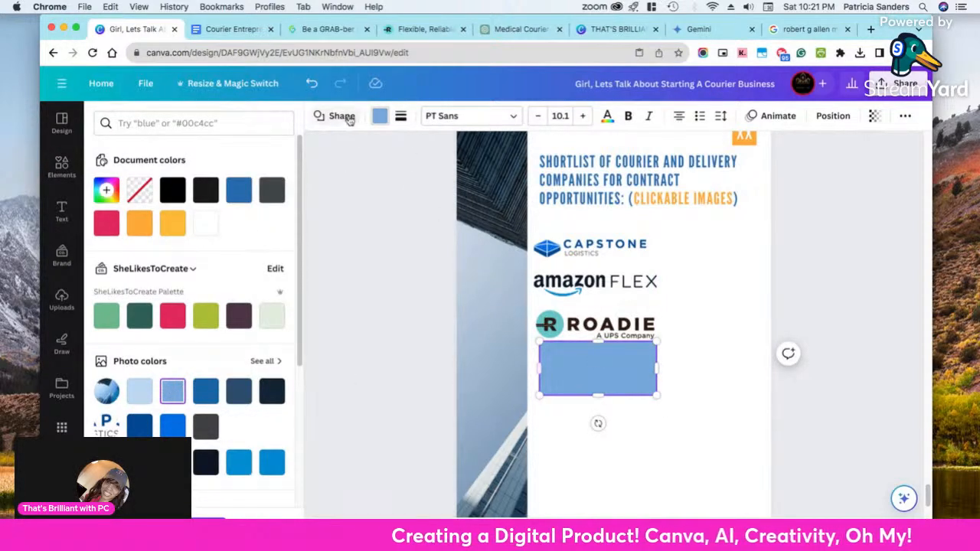
{"action": "left_click", "coordinate": [833, 116]}
{"action": "left_click", "coordinate": [227, 172]}
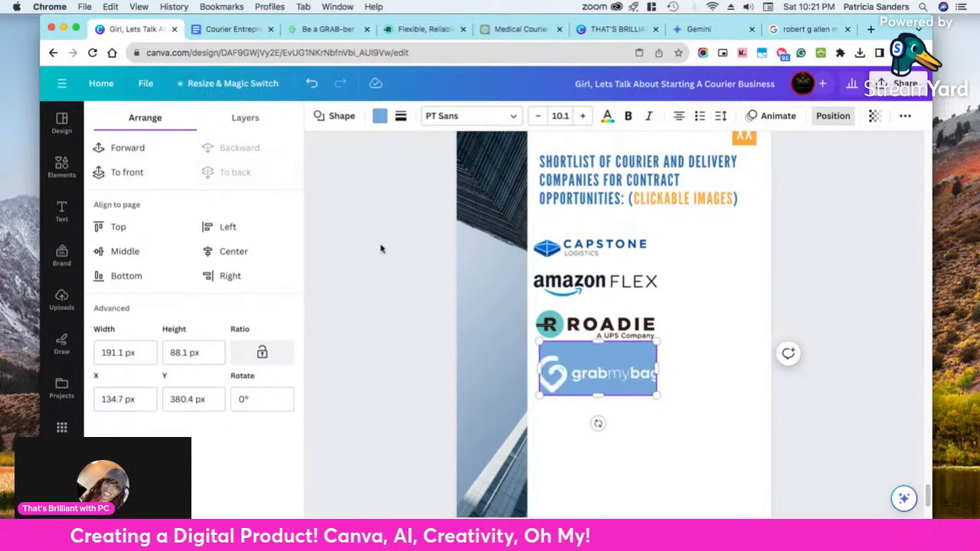
Move the blue rectangle slightly down, then shrink the grabmybag logo and center it inside the rectangle
{"action": "left_click_drag", "start_coordinate": [612, 370], "coordinate": [609, 377]}
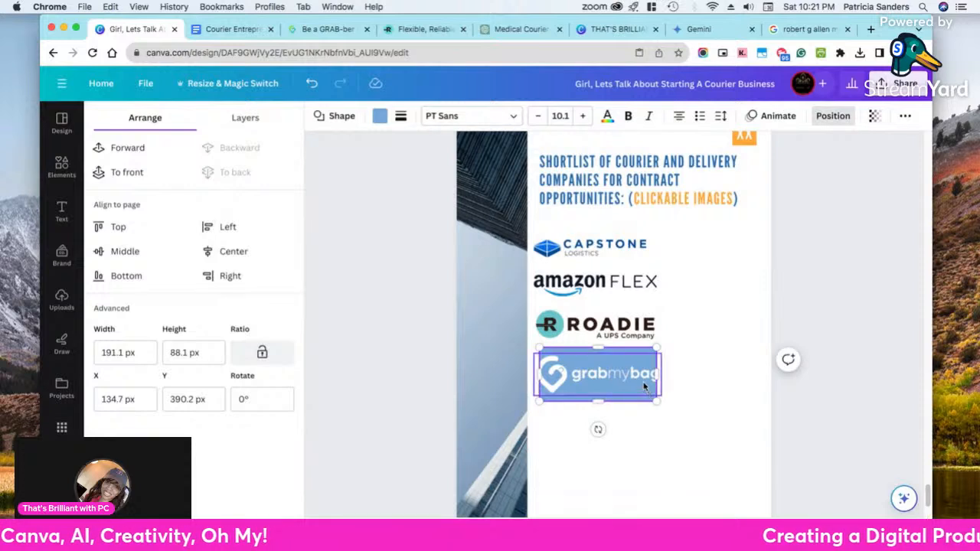
{"action": "left_click", "coordinate": [649, 386]}
{"action": "left_click_drag", "start_coordinate": [661, 353], "coordinate": [644, 359]}
{"action": "left_click_drag", "start_coordinate": [602, 383], "coordinate": [611, 380]}
{"action": "left_click", "coordinate": [600, 417]}
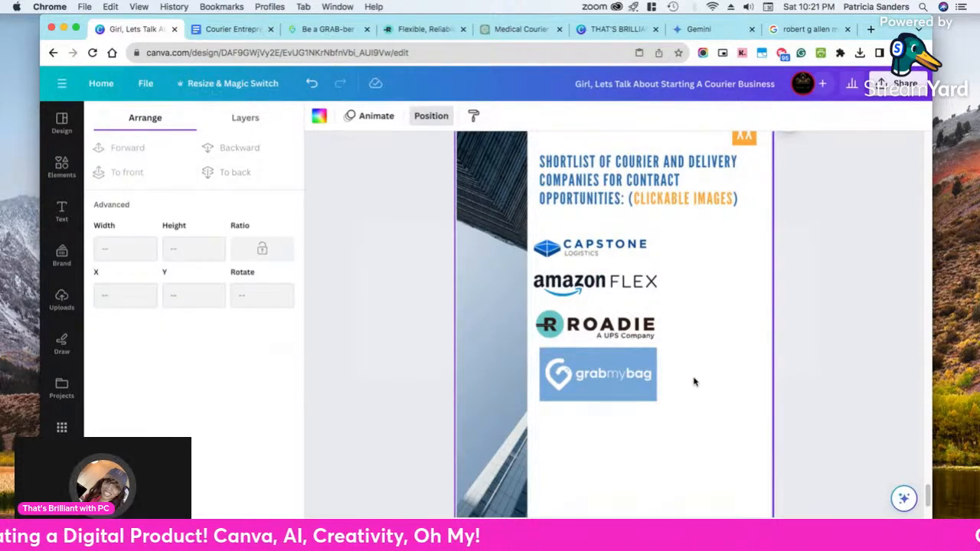
Reduce the blue rectangle's height to about 74 px and move it together with the grabmybag logo slightly up toward the Roadie logo
{"action": "left_click", "coordinate": [608, 397]}
{"action": "left_click_drag", "start_coordinate": [601, 398], "coordinate": [599, 397]}
{"action": "left_click_drag", "start_coordinate": [596, 346], "coordinate": [595, 351]}
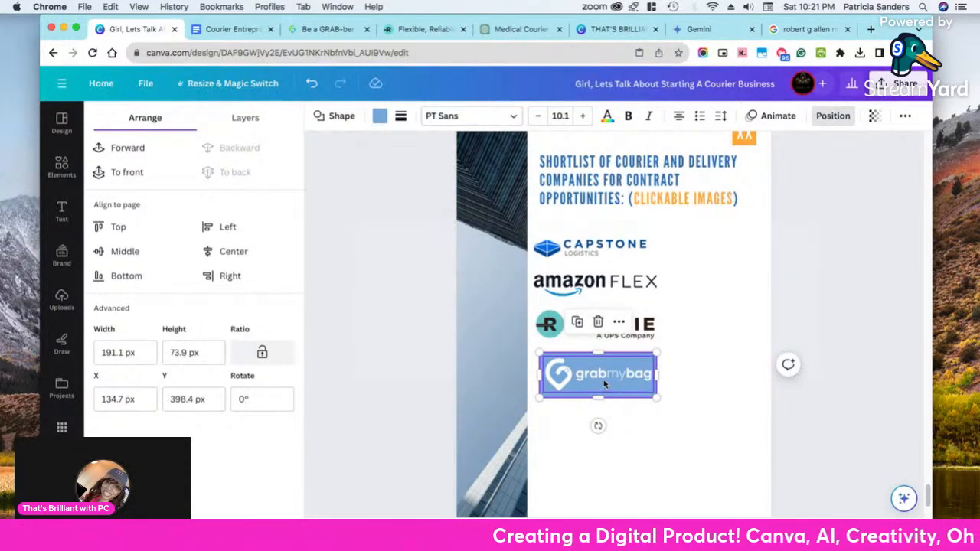
{"action": "left_click_drag", "start_coordinate": [618, 428], "coordinate": [589, 369]}
{"action": "left_click", "coordinate": [574, 429]}
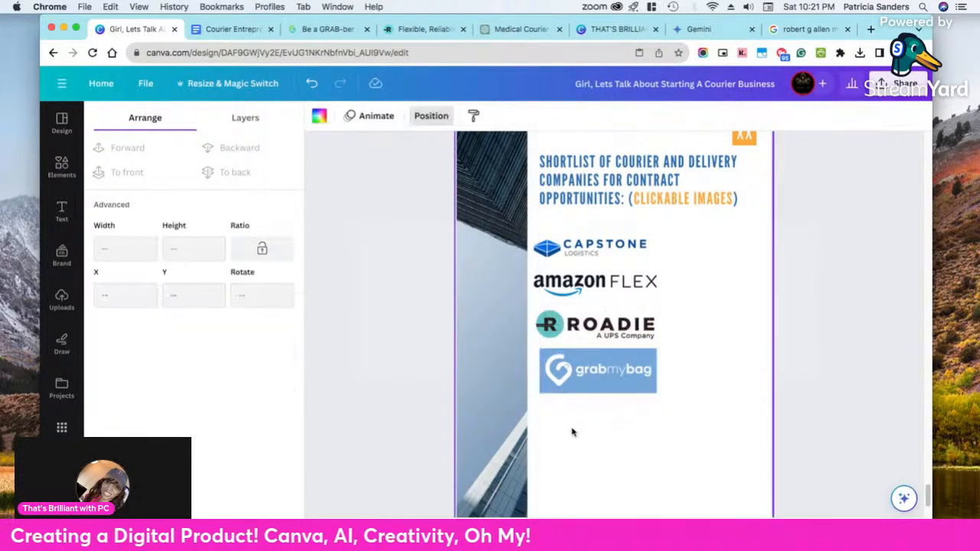
Group the grabmybag logo with its blue rectangle and move the group slightly down and left below the Roadie logo
{"action": "left_click", "coordinate": [604, 379]}
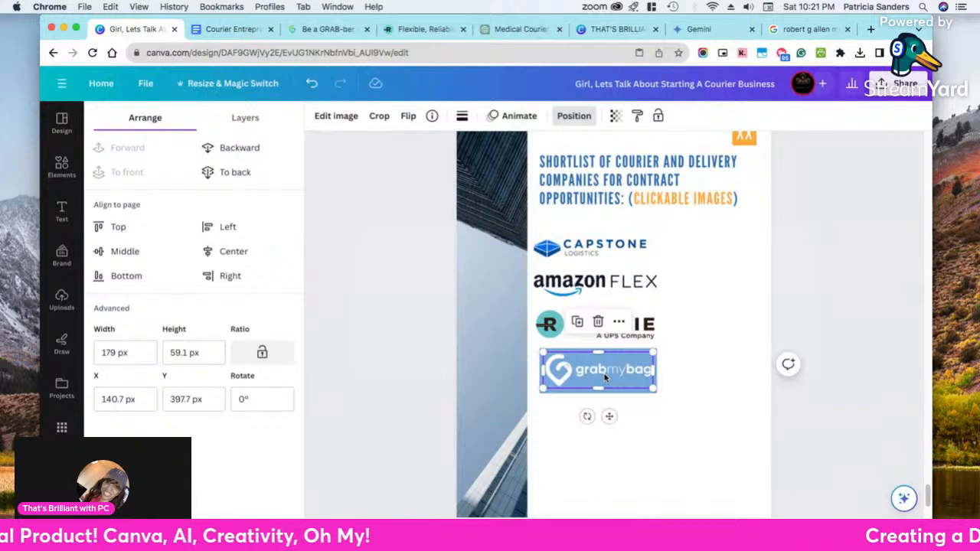
{"action": "left_click", "coordinate": [619, 322]}
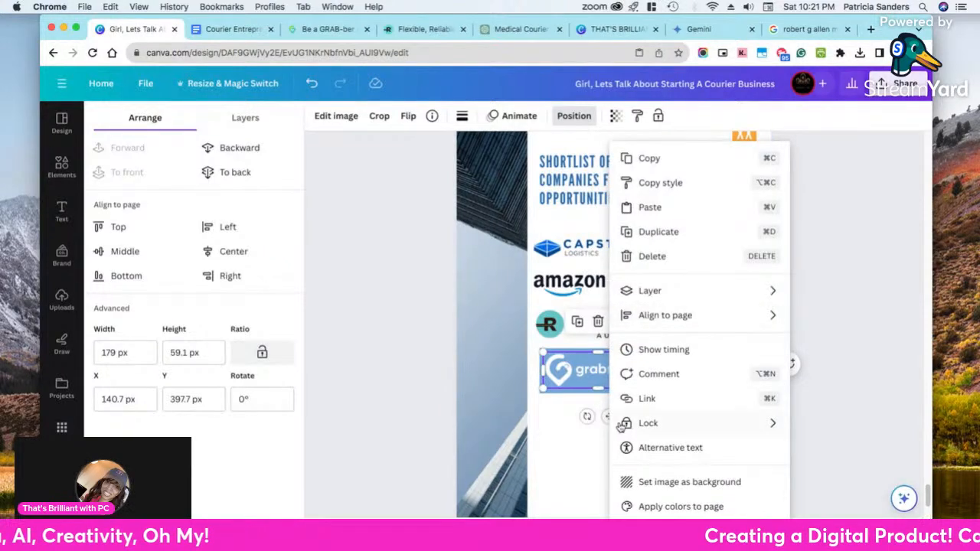
{"action": "left_click", "coordinate": [573, 426]}
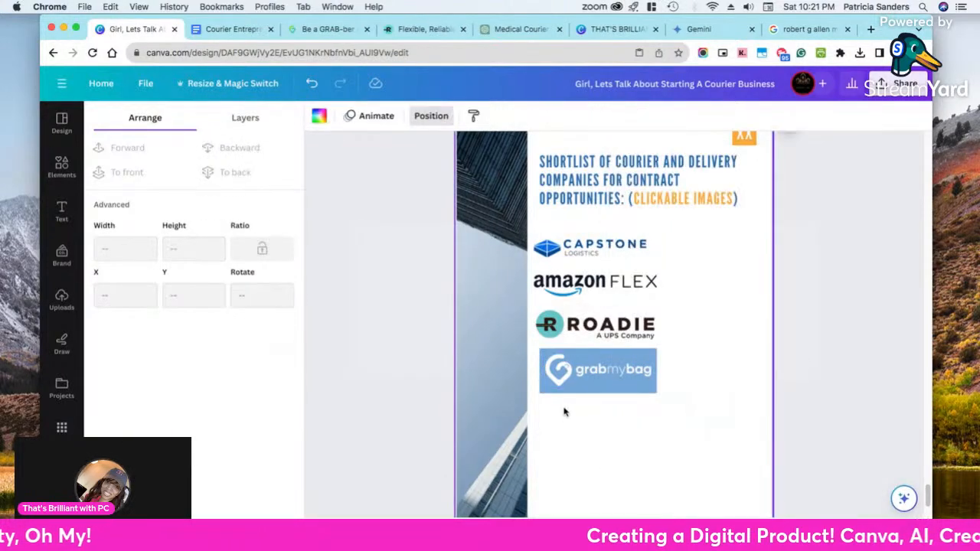
{"action": "left_click", "coordinate": [566, 358]}
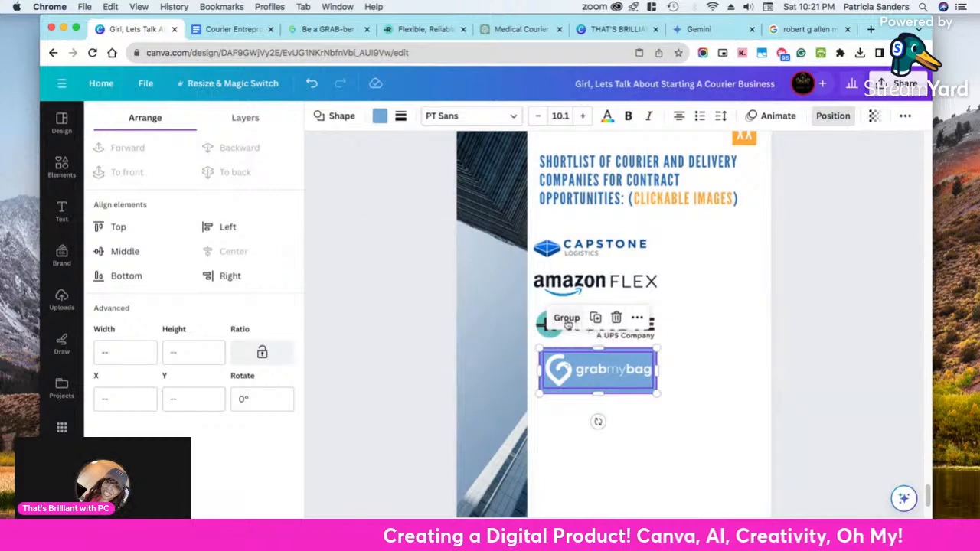
{"action": "left_click", "coordinate": [564, 317]}
{"action": "left_click", "coordinate": [617, 372]}
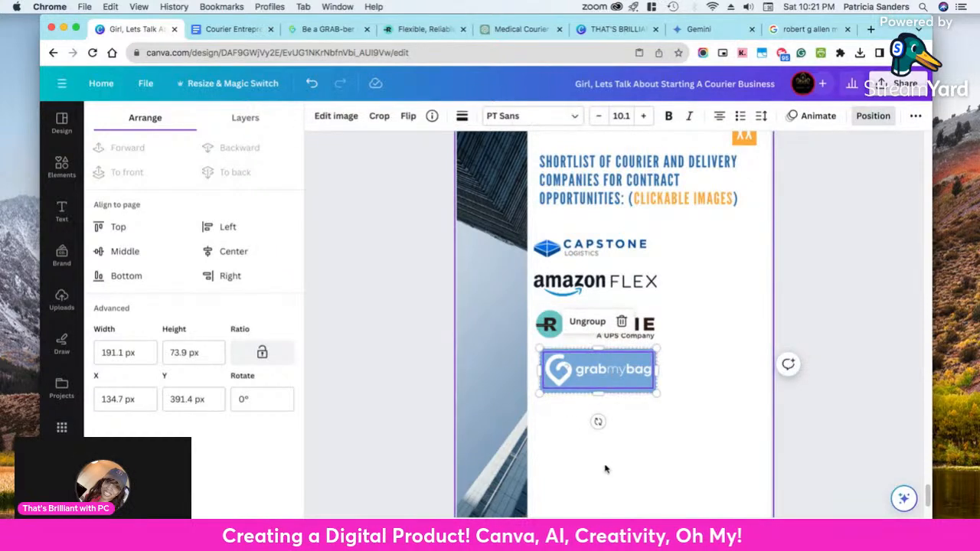
{"action": "left_click_drag", "start_coordinate": [576, 376], "coordinate": [572, 380]}
{"action": "left_click", "coordinate": [554, 436]}
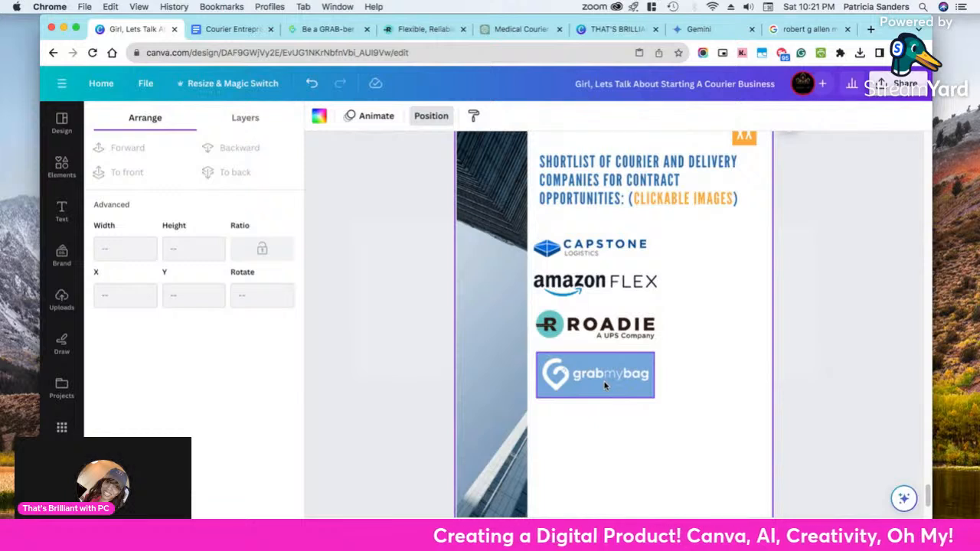
Ungroup the grabmybag logo and its blue rectangle
{"action": "right_click", "coordinate": [605, 386]}
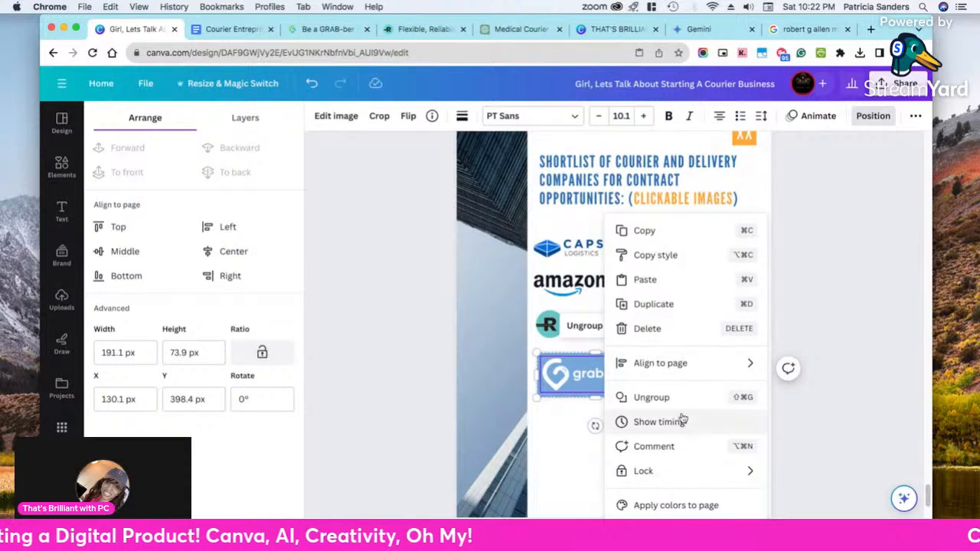
{"action": "left_click", "coordinate": [555, 426]}
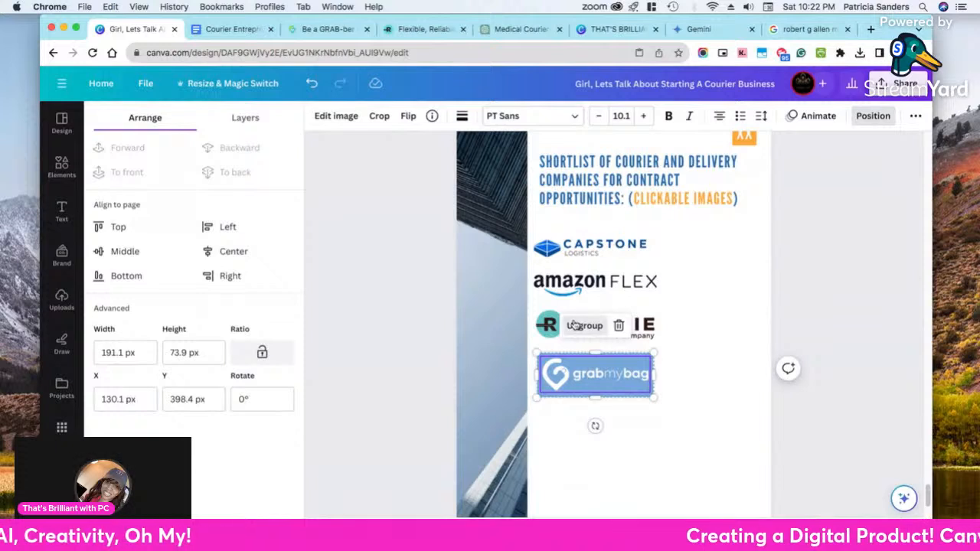
{"action": "left_click", "coordinate": [579, 326]}
{"action": "left_click", "coordinate": [736, 412]}
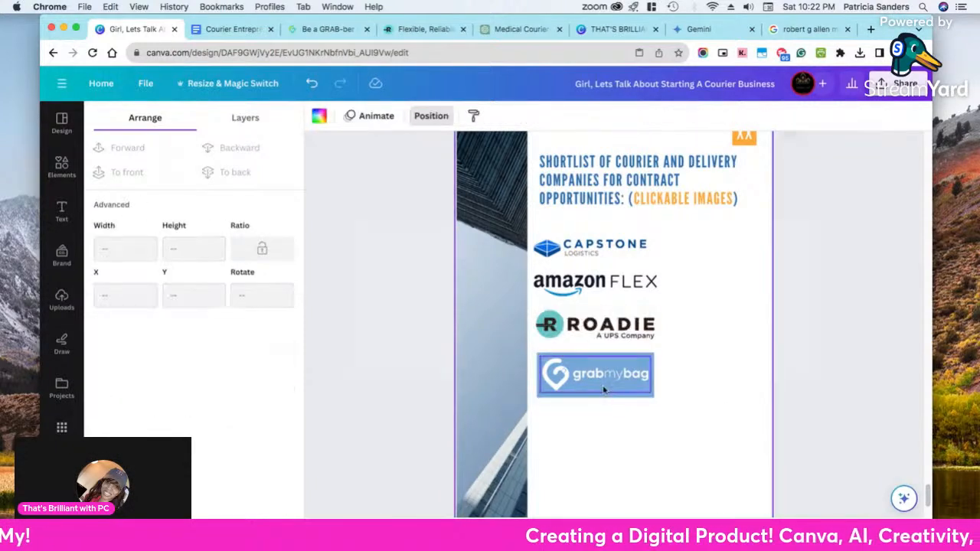
Open the link entry for the grabmybag logo and copy the address grabmybag.com/icangrab/ from the company's open web page
{"action": "left_click", "coordinate": [596, 376]}
{"action": "left_click", "coordinate": [616, 326]}
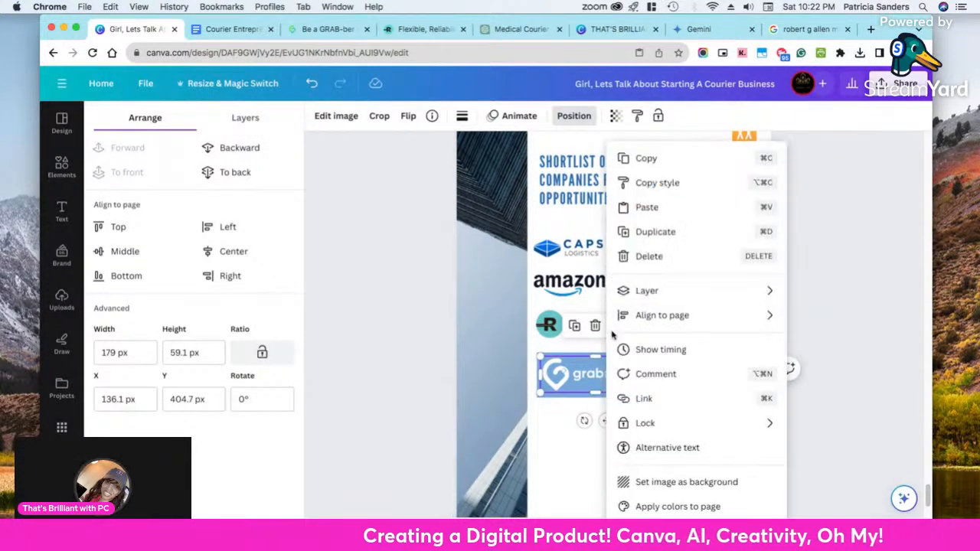
{"action": "left_click", "coordinate": [638, 399]}
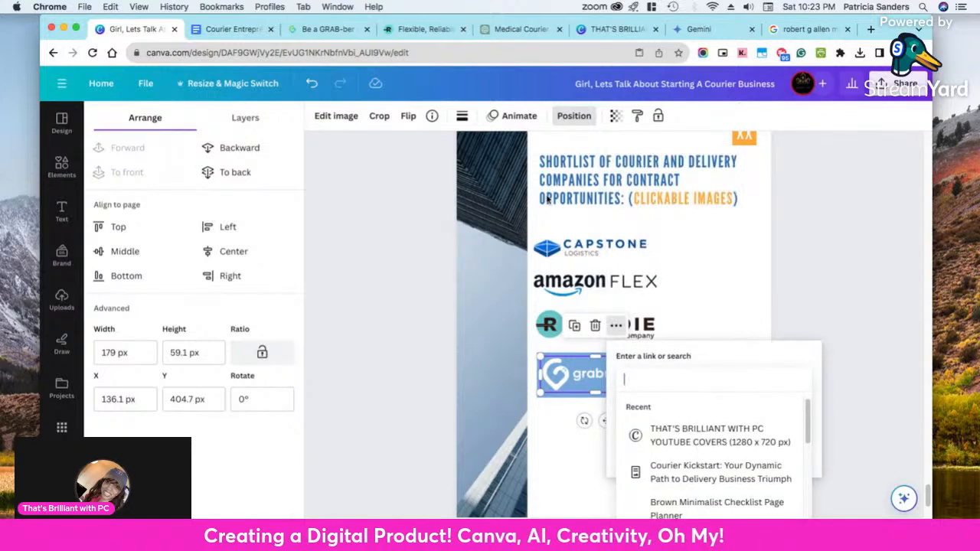
{"action": "left_click", "coordinate": [330, 31]}
{"action": "left_click", "coordinate": [233, 54]}
{"action": "right_click", "coordinate": [233, 54]}
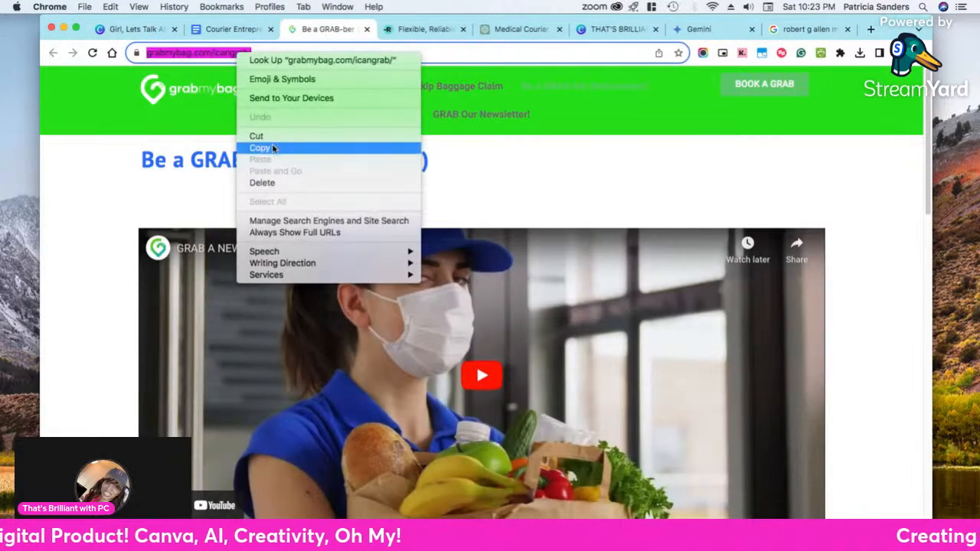
{"action": "left_click", "coordinate": [273, 149]}
Return to the Canva design, link the grabmybag logo to the copied web address, and deselect the logo
{"action": "left_click", "coordinate": [138, 30]}
{"action": "left_click", "coordinate": [652, 380]}
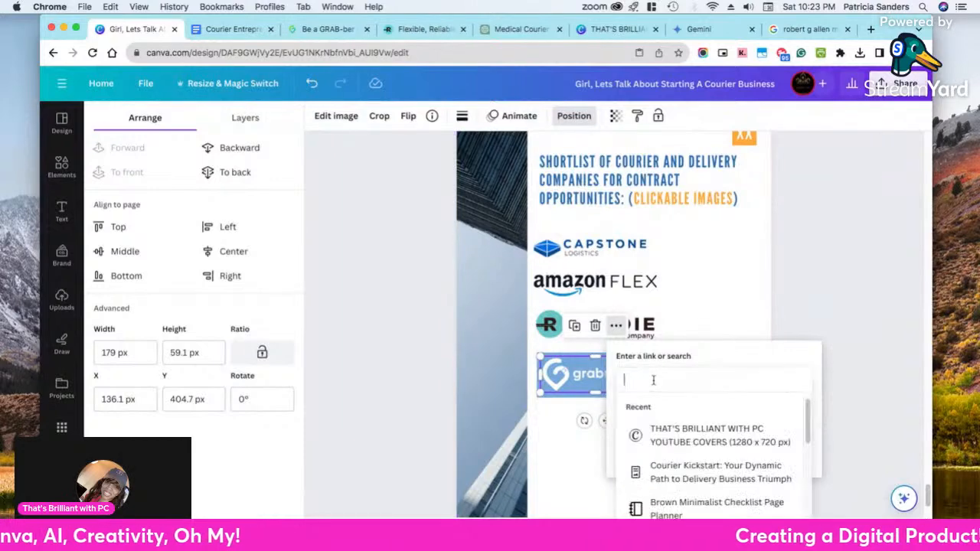
{"action": "right_click", "coordinate": [653, 380]}
{"action": "left_click", "coordinate": [676, 420]}
{"action": "key", "text": "Return"}
{"action": "left_click", "coordinate": [775, 460]}
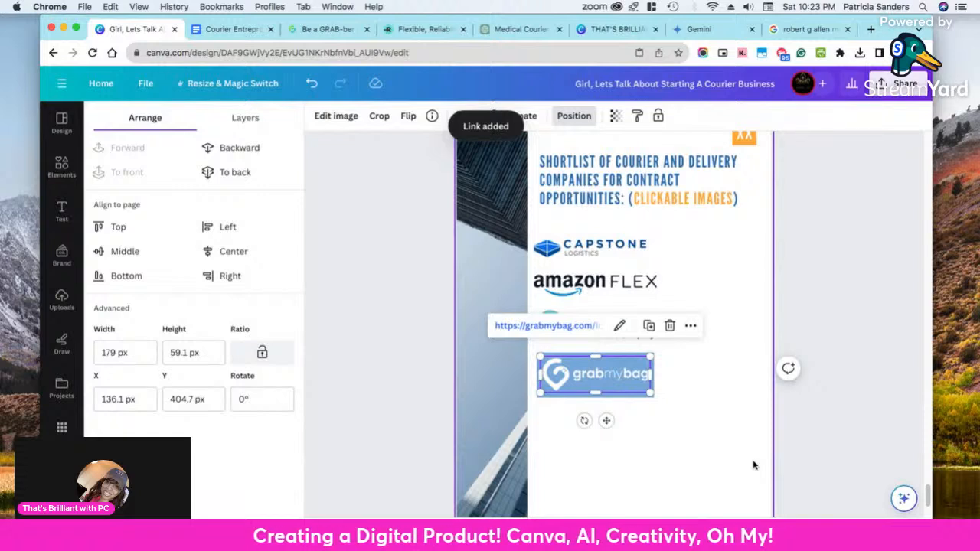
{"action": "left_click", "coordinate": [814, 432]}
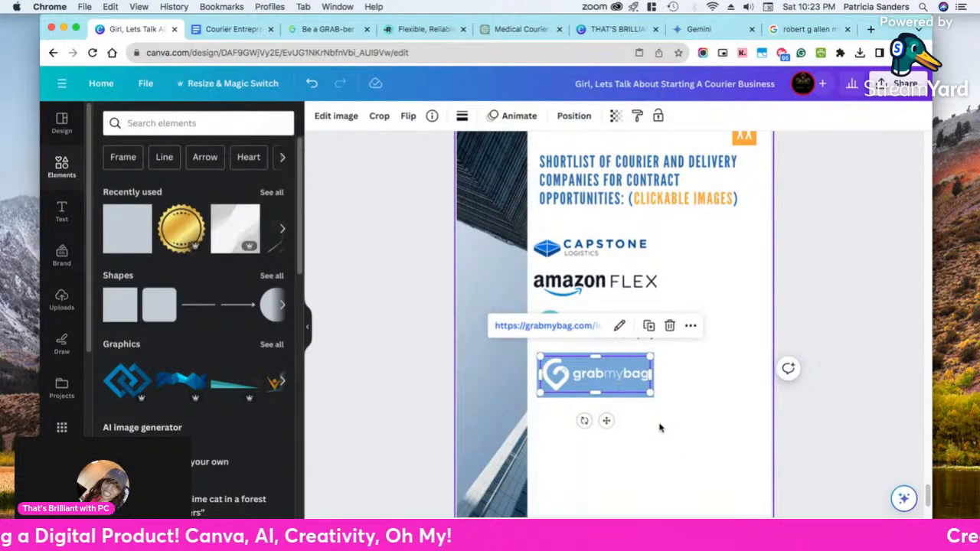
{"action": "left_click", "coordinate": [851, 436]}
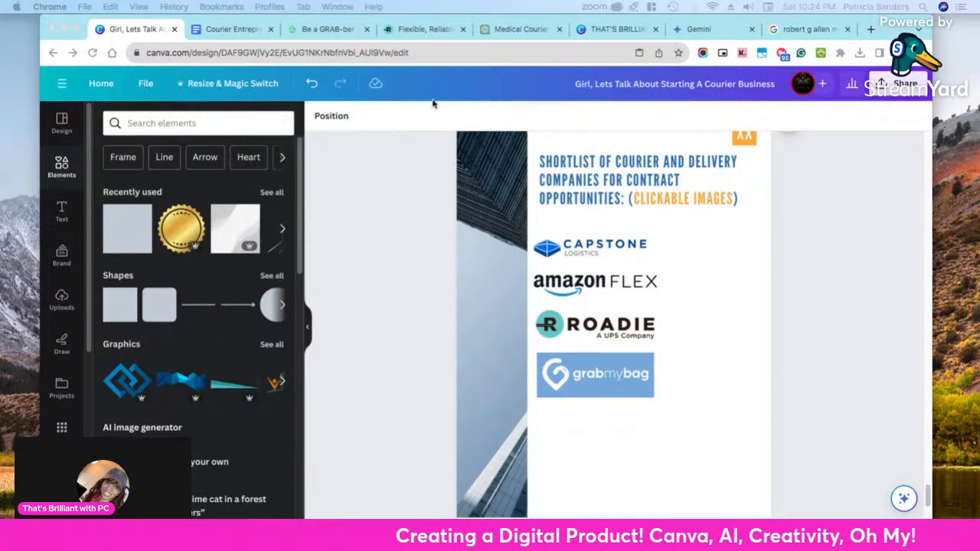
{"action": "scroll", "coordinate": [605, 172], "scroll_direction": "up", "scroll_amount": 1}
{"action": "scroll", "coordinate": [652, 188], "scroll_direction": "up", "scroll_amount": 1}
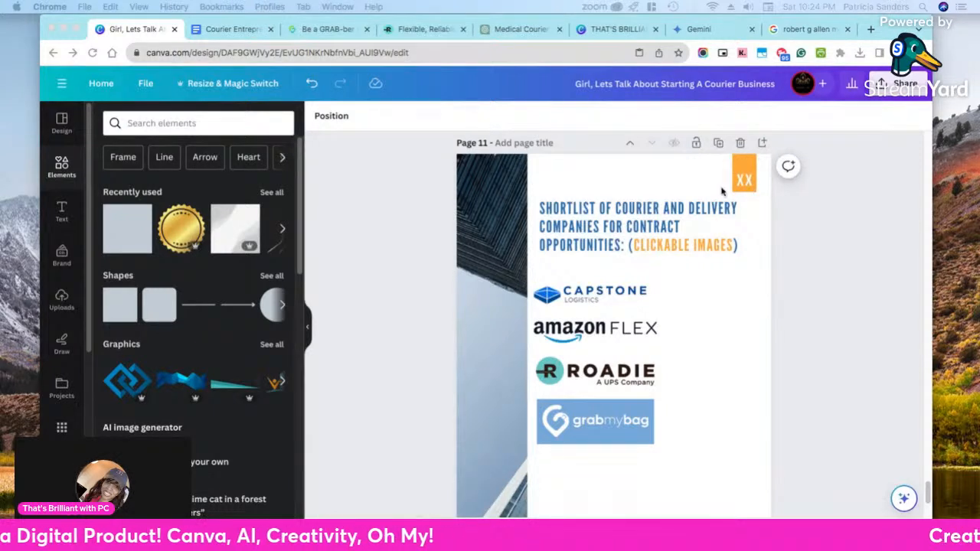
{"action": "scroll", "coordinate": [728, 221], "scroll_direction": "down", "scroll_amount": 3}
{"action": "scroll", "coordinate": [728, 221], "scroll_direction": "down", "scroll_amount": 3}
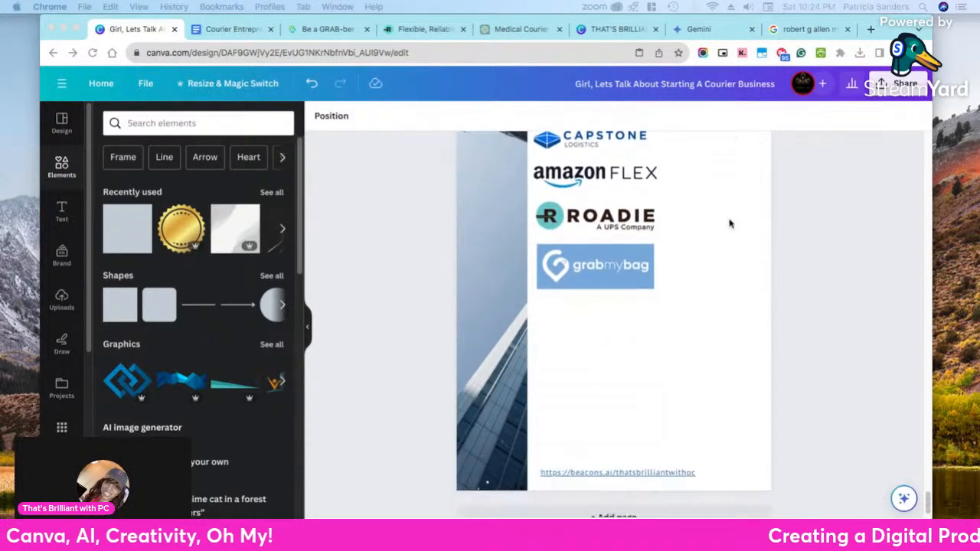
{"action": "scroll", "coordinate": [728, 230], "scroll_direction": "up", "scroll_amount": 1}
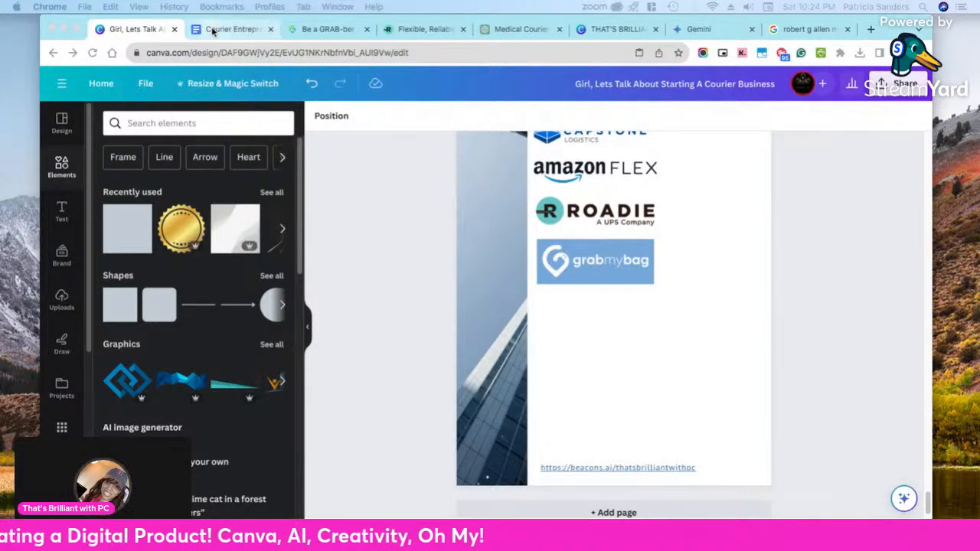
Switch to the Google Docs manuscript and copy the heading "Independent Carriers/Trucking Load Boards" below the numbered company list
{"action": "left_click", "coordinate": [245, 33]}
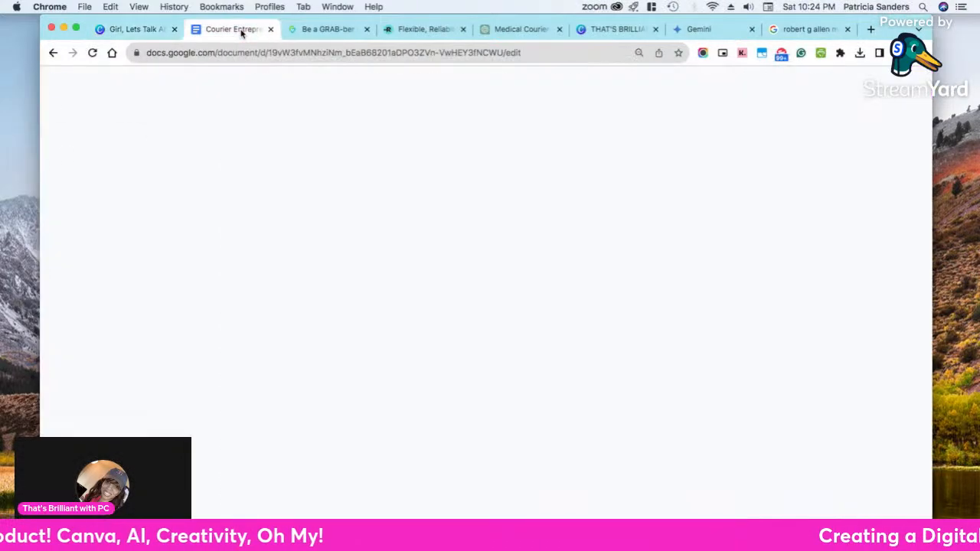
{"action": "scroll", "coordinate": [568, 375], "scroll_direction": "down", "scroll_amount": 4}
{"action": "scroll", "coordinate": [568, 375], "scroll_direction": "down", "scroll_amount": 10}
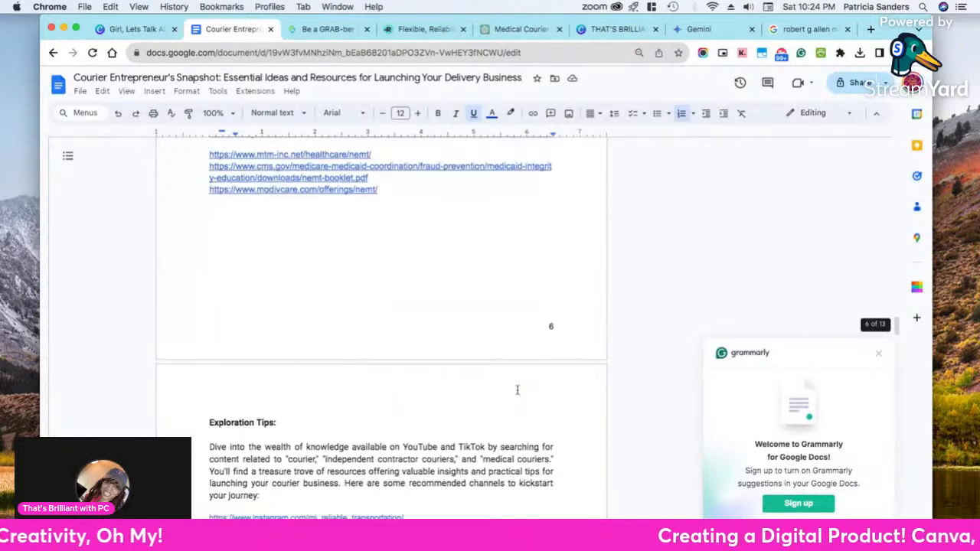
{"action": "scroll", "coordinate": [517, 391], "scroll_direction": "down", "scroll_amount": 1}
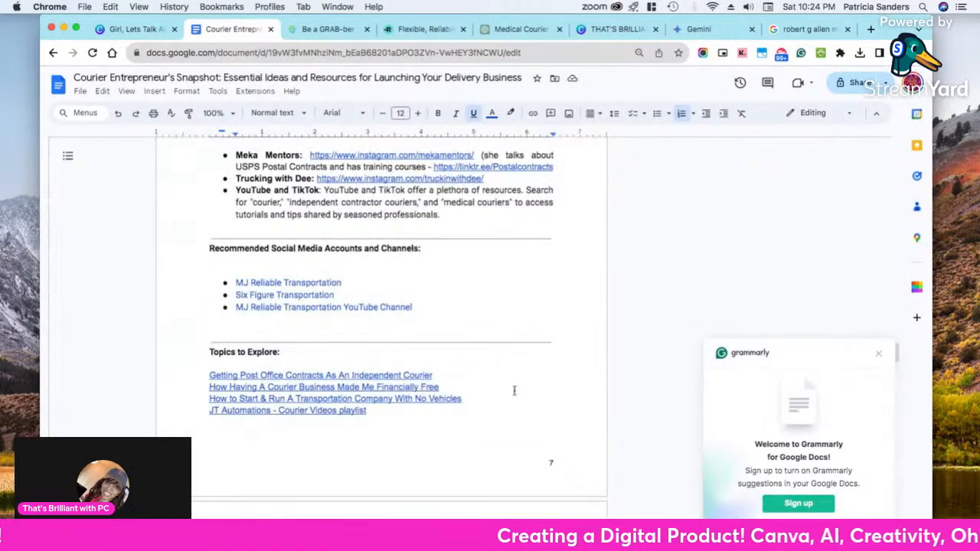
{"action": "scroll", "coordinate": [514, 390], "scroll_direction": "up", "scroll_amount": 3}
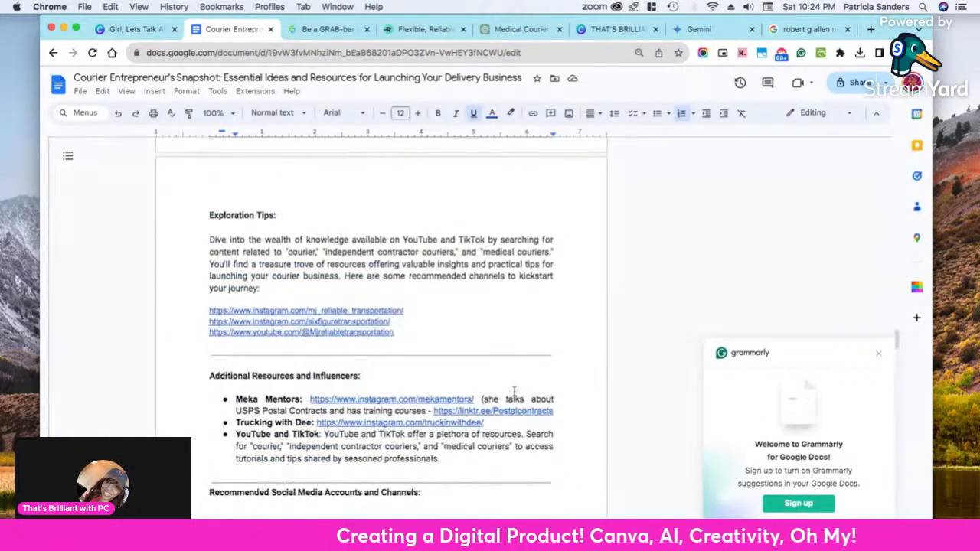
{"action": "scroll", "coordinate": [511, 389], "scroll_direction": "up", "scroll_amount": 3}
{"action": "scroll", "coordinate": [509, 389], "scroll_direction": "up", "scroll_amount": 5}
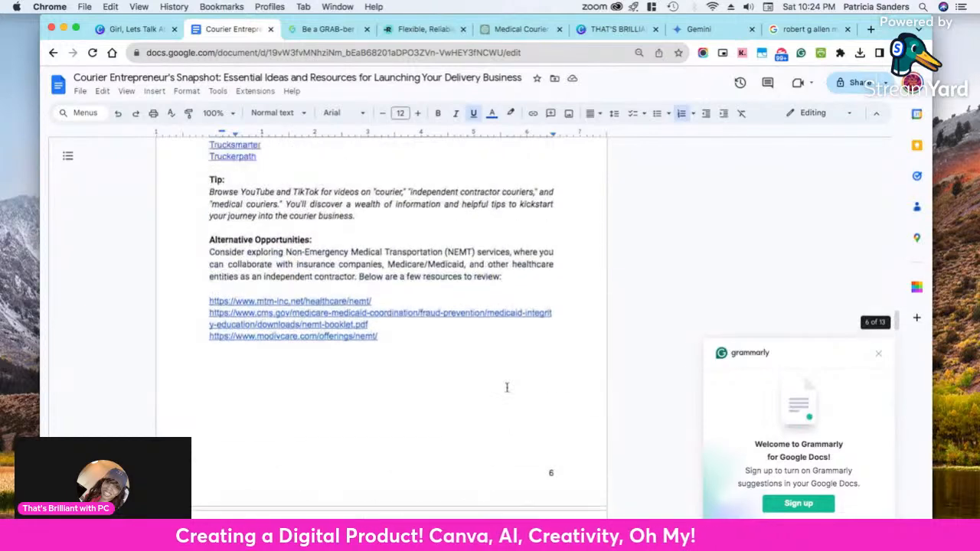
{"action": "scroll", "coordinate": [506, 387], "scroll_direction": "up", "scroll_amount": 3}
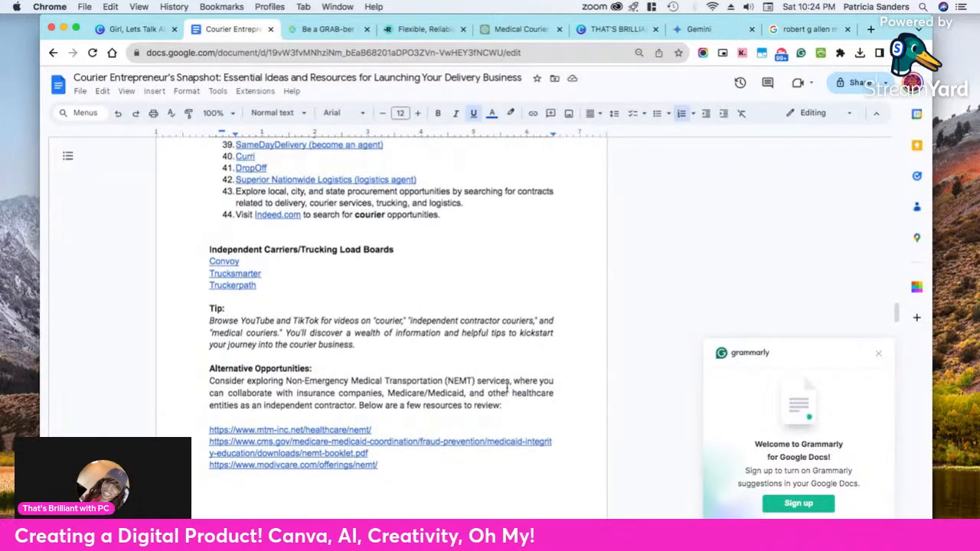
{"action": "scroll", "coordinate": [506, 388], "scroll_direction": "up", "scroll_amount": 8}
{"action": "scroll", "coordinate": [498, 376], "scroll_direction": "down", "scroll_amount": 4}
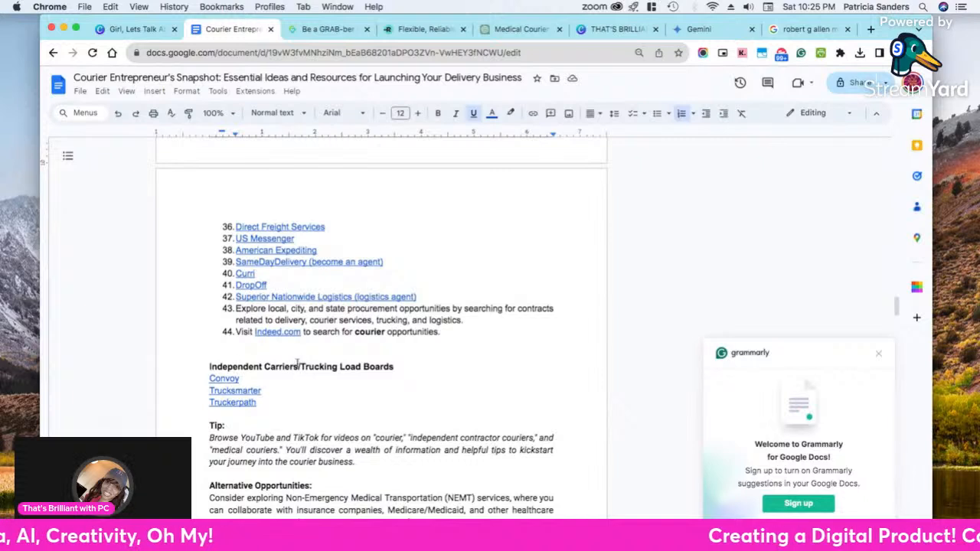
{"action": "triple_click", "coordinate": [260, 367]}
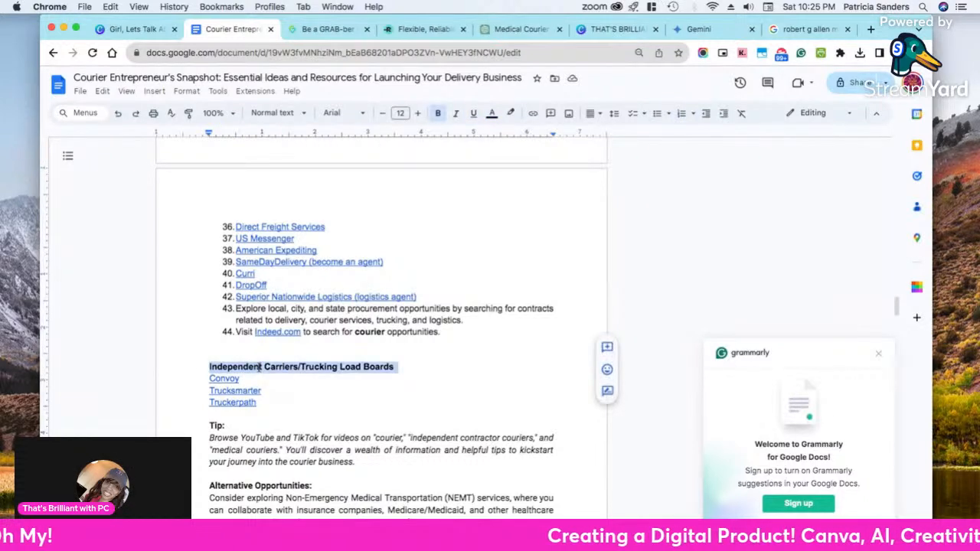
{"action": "right_click", "coordinate": [288, 369]}
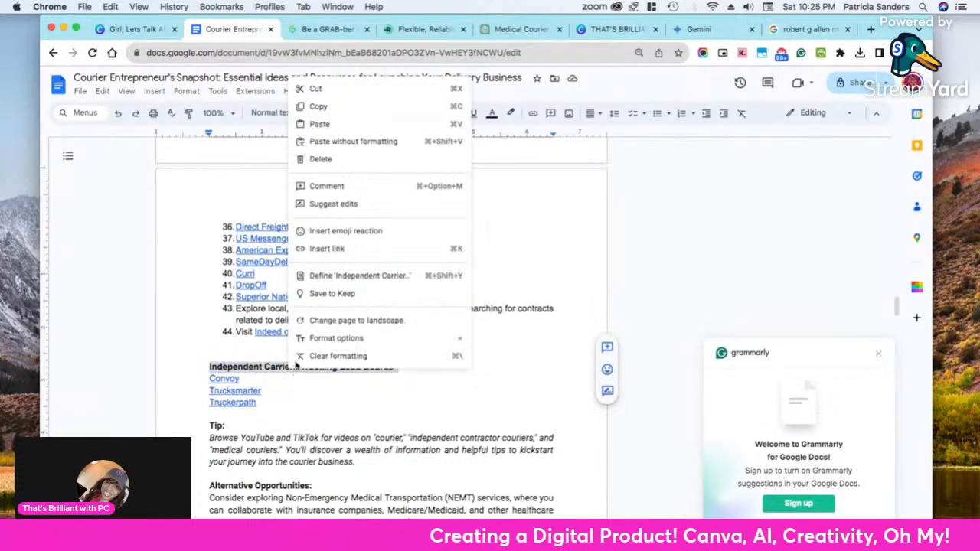
{"action": "left_click", "coordinate": [317, 105]}
Review the manuscript's company list and its remaining sections, including the van photos and the strategies for affording a courier van
{"action": "scroll", "coordinate": [293, 295], "scroll_direction": "up", "scroll_amount": 15}
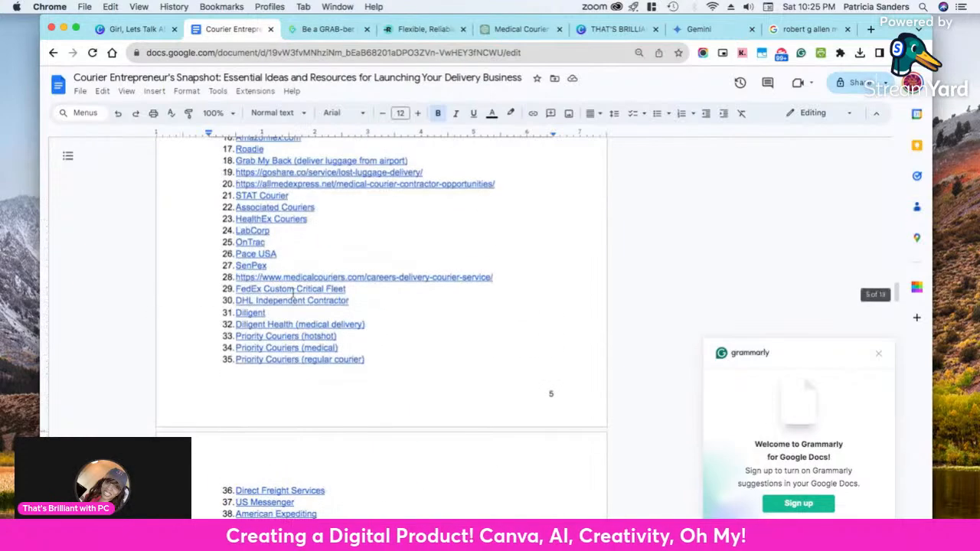
{"action": "scroll", "coordinate": [294, 294], "scroll_direction": "down", "scroll_amount": 15}
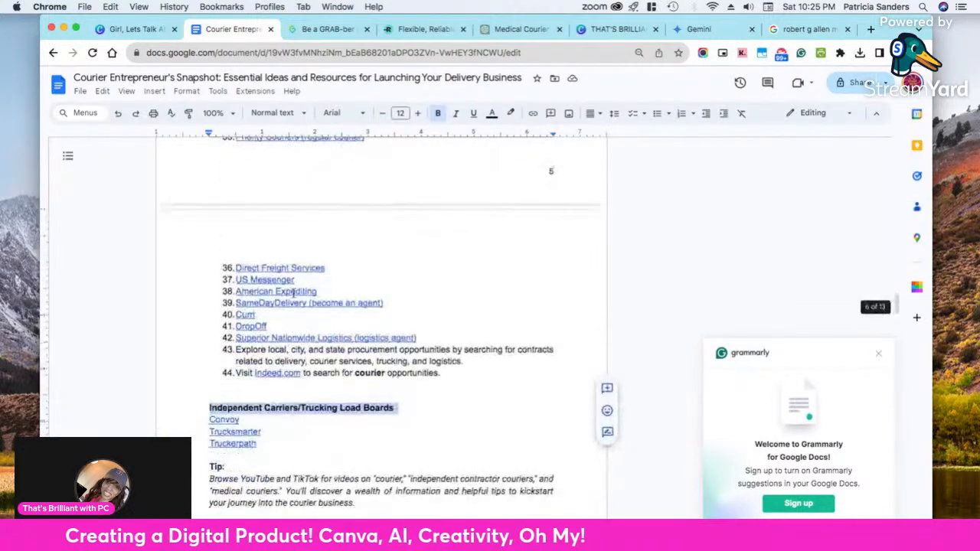
{"action": "scroll", "coordinate": [292, 295], "scroll_direction": "down", "scroll_amount": 15}
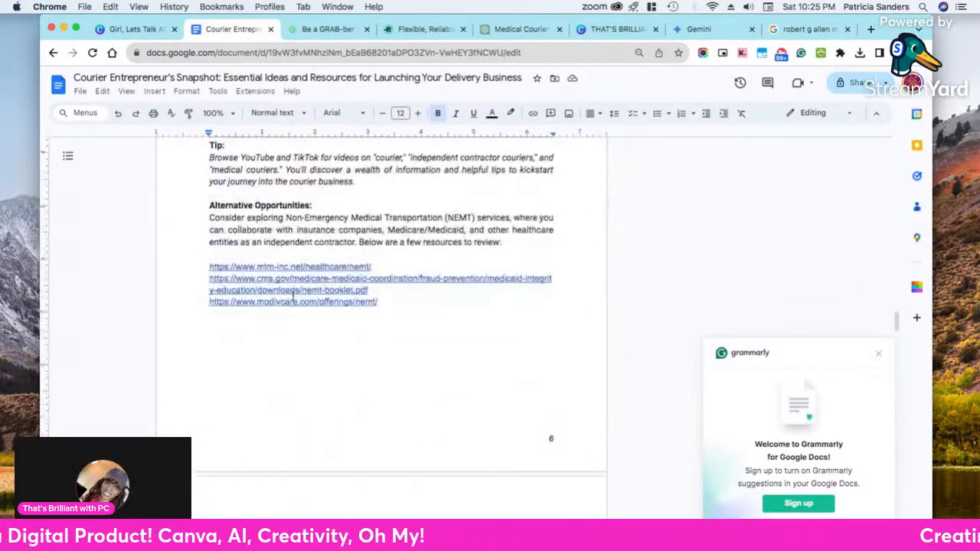
{"action": "scroll", "coordinate": [293, 291], "scroll_direction": "down", "scroll_amount": 20}
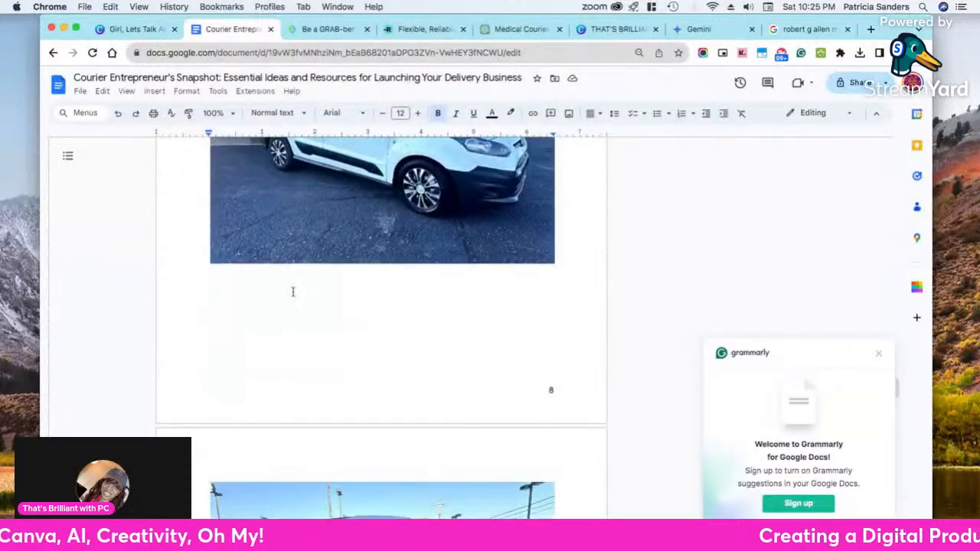
{"action": "scroll", "coordinate": [292, 291], "scroll_direction": "down", "scroll_amount": 20}
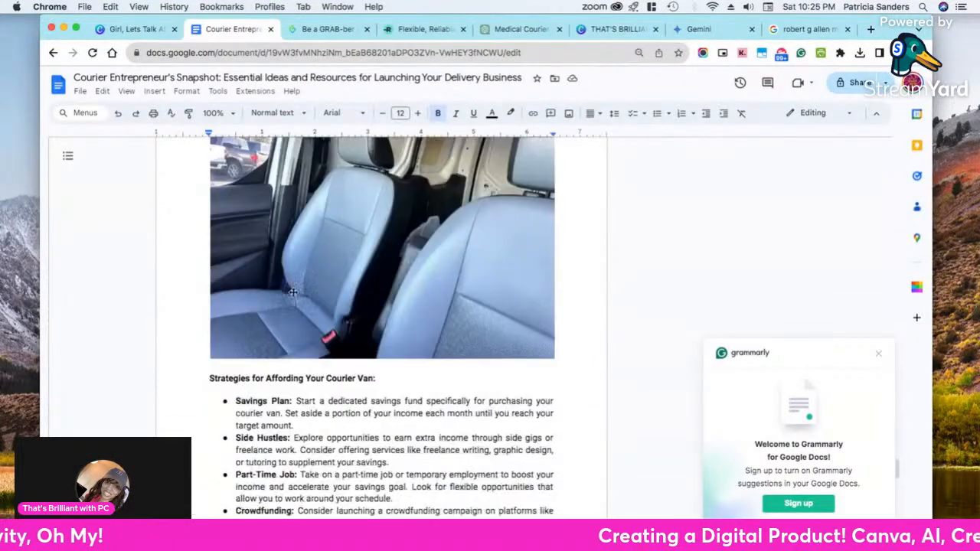
{"action": "scroll", "coordinate": [292, 288], "scroll_direction": "down", "scroll_amount": 10}
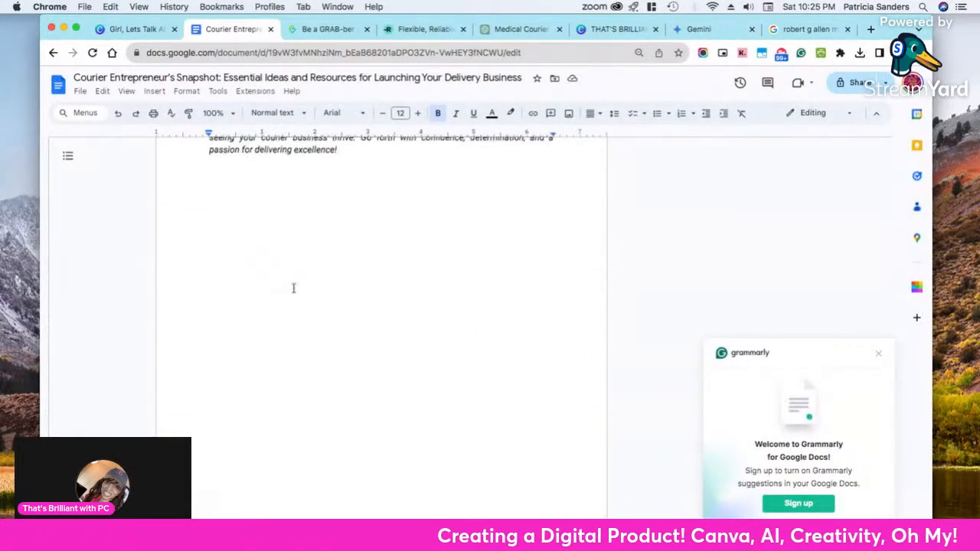
{"action": "scroll", "coordinate": [297, 275], "scroll_direction": "up", "scroll_amount": 5}
{"action": "scroll", "coordinate": [297, 277], "scroll_direction": "up", "scroll_amount": 10}
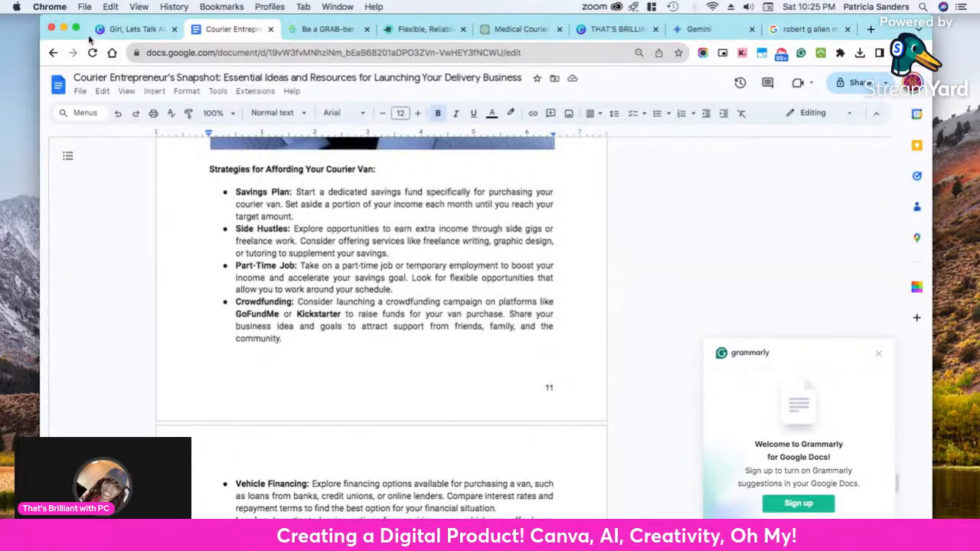
Return to the Canva design, duplicate page 9 with the medical courier ideas and considerations, and move the copy down to become page 12
{"action": "left_click", "coordinate": [126, 29]}
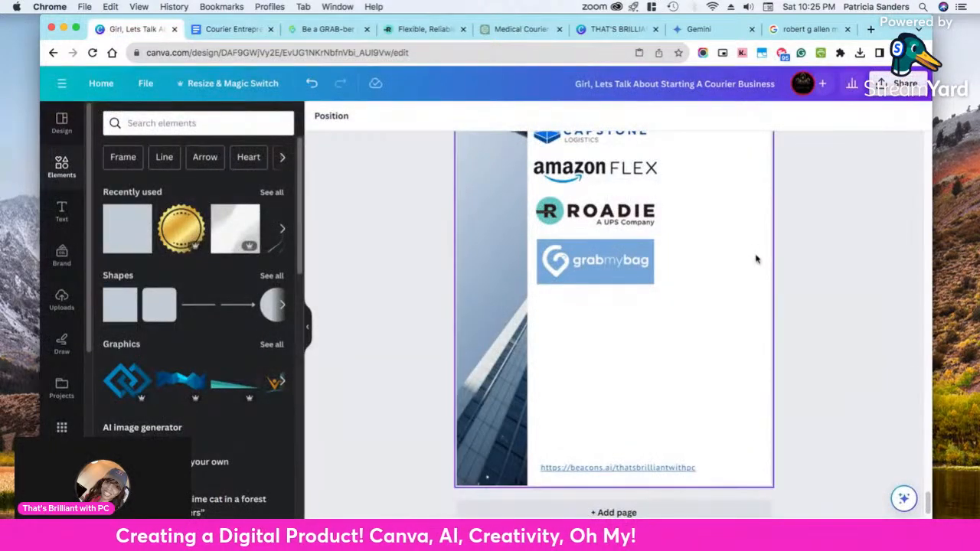
{"action": "scroll", "coordinate": [757, 260], "scroll_direction": "up", "scroll_amount": 5}
{"action": "scroll", "coordinate": [758, 262], "scroll_direction": "down", "scroll_amount": 5}
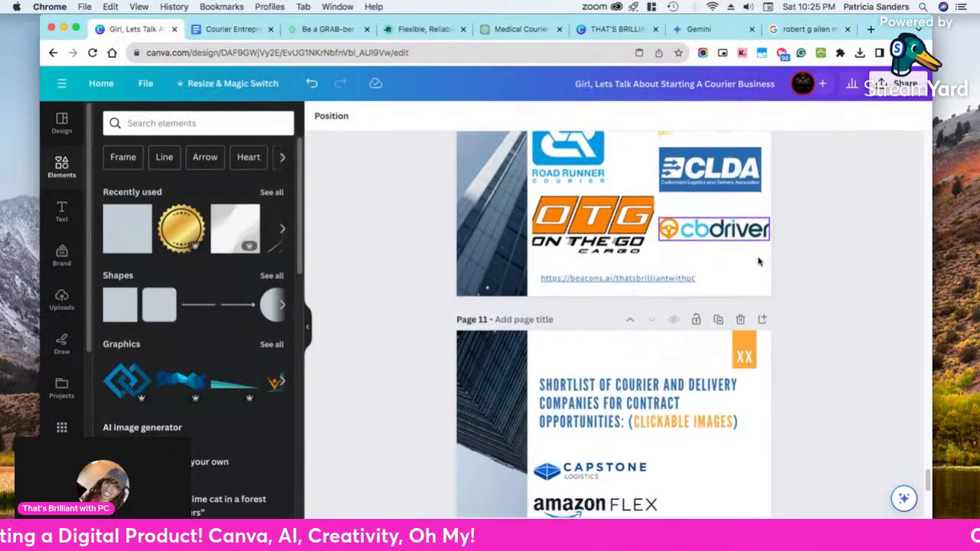
{"action": "scroll", "coordinate": [758, 262], "scroll_direction": "down", "scroll_amount": 3}
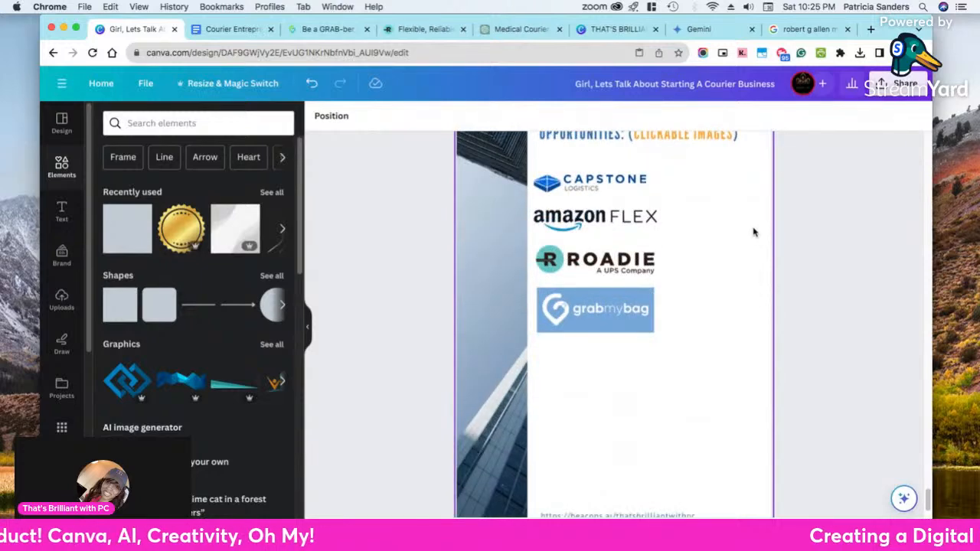
{"action": "scroll", "coordinate": [721, 218], "scroll_direction": "up", "scroll_amount": 10}
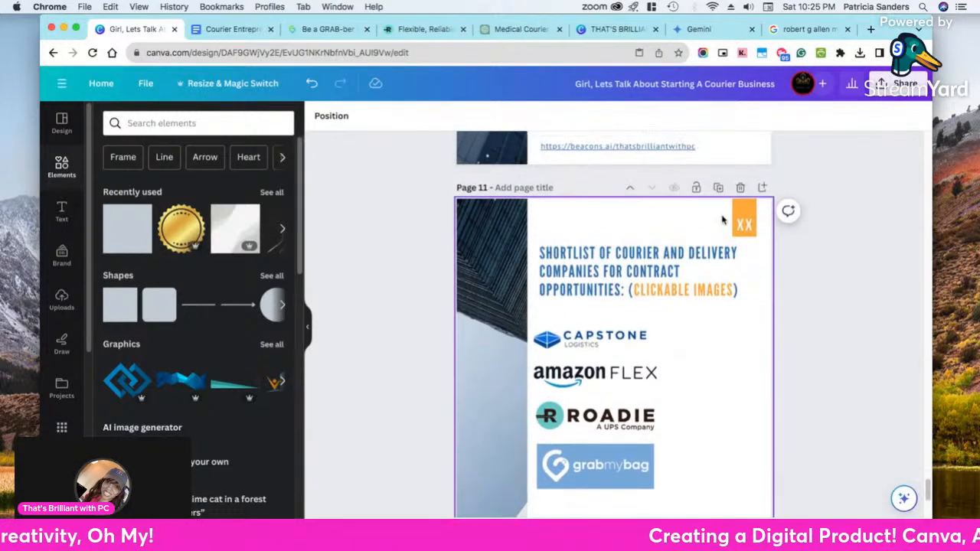
{"action": "scroll", "coordinate": [721, 212], "scroll_direction": "up", "scroll_amount": 10}
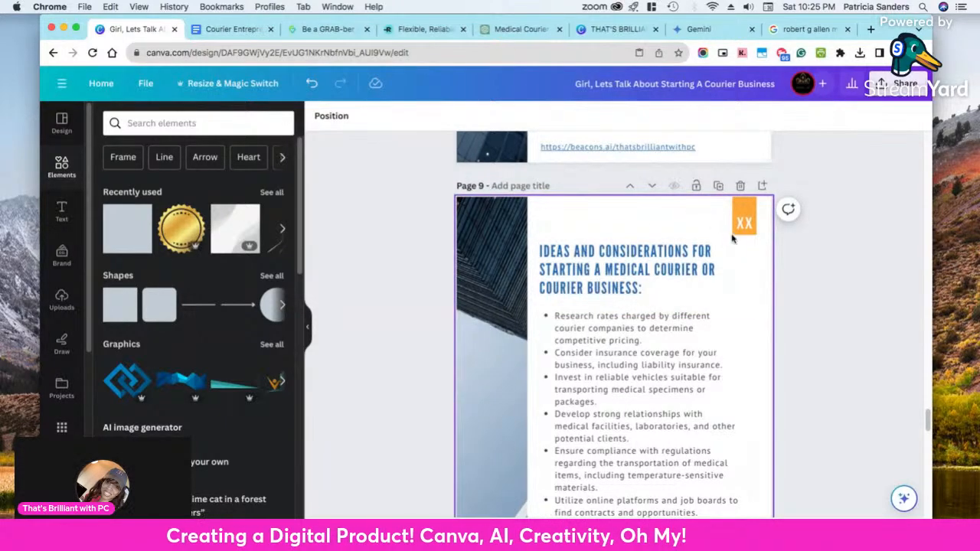
{"action": "left_click", "coordinate": [718, 187]}
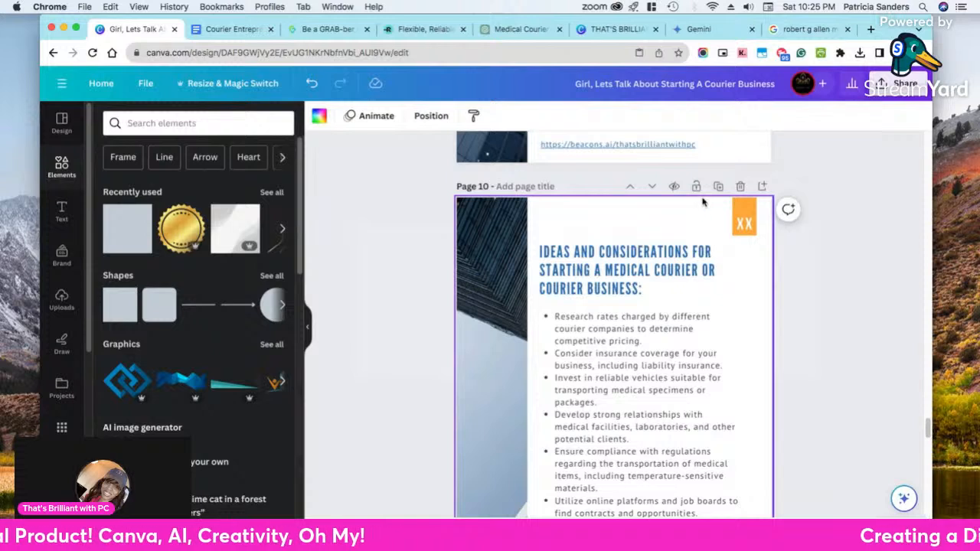
{"action": "left_click", "coordinate": [652, 188]}
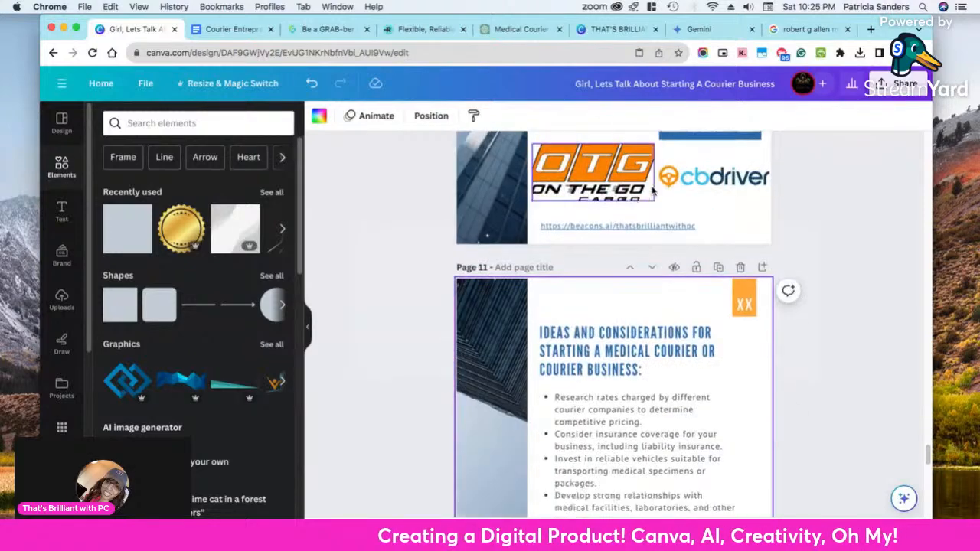
{"action": "left_click", "coordinate": [653, 187]}
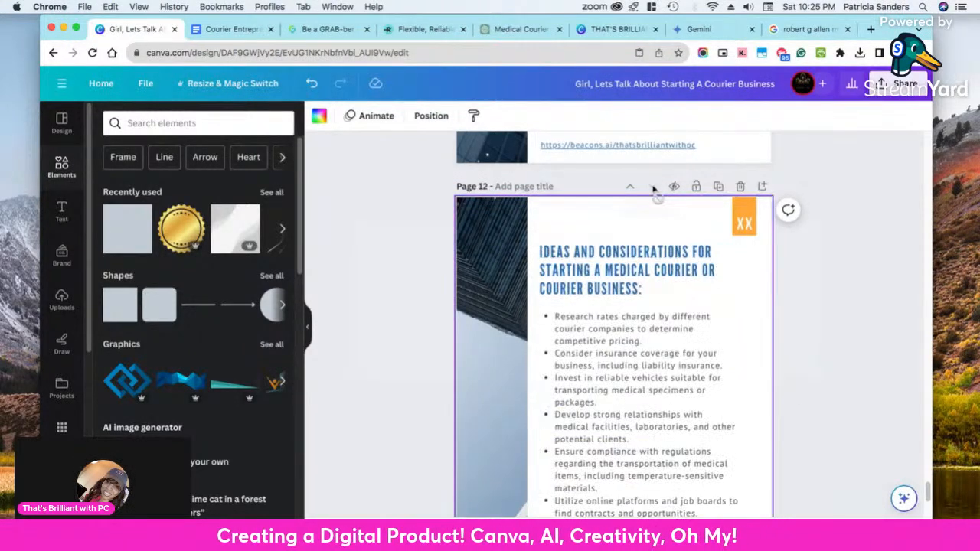
Replace the heading on page 12 with the copied manuscript heading "Independent Carriers/Trucking Load Boards", checking it against the Google Docs manuscript
{"action": "left_click", "coordinate": [586, 267]}
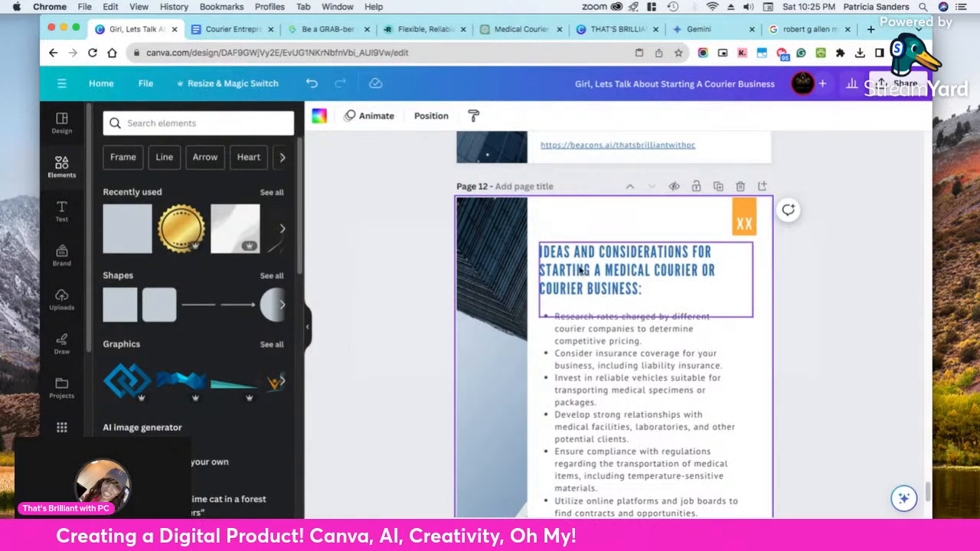
{"action": "left_click", "coordinate": [588, 265]}
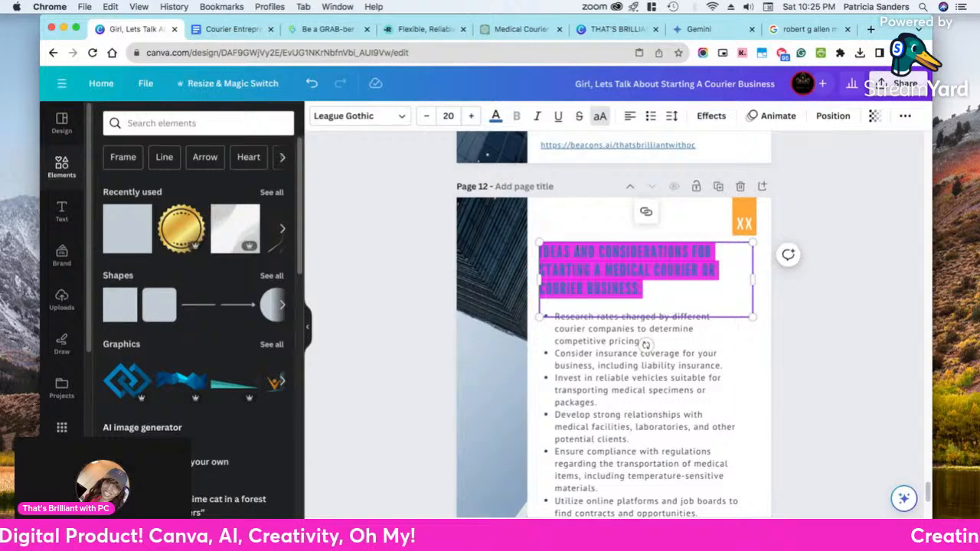
{"action": "left_click", "coordinate": [230, 29]}
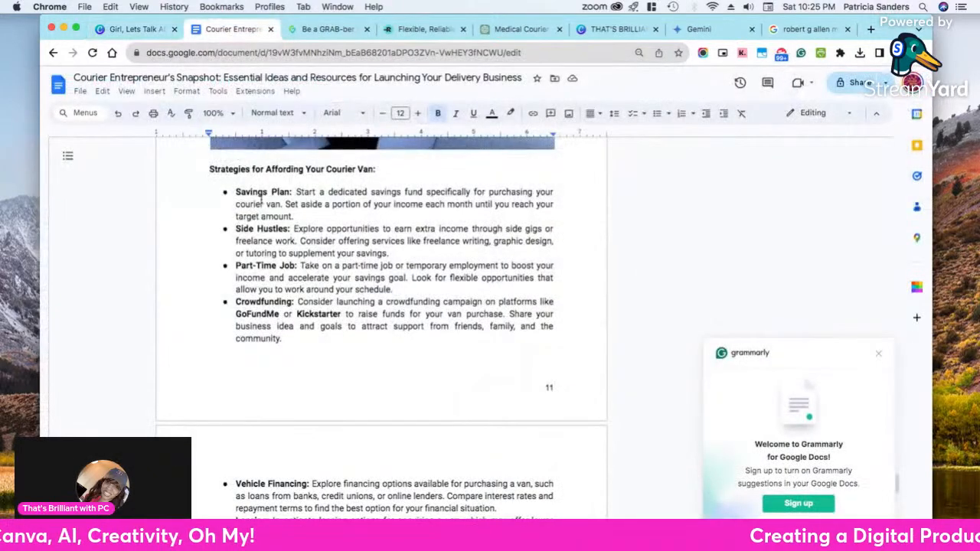
{"action": "scroll", "coordinate": [256, 203], "scroll_direction": "up", "scroll_amount": 20}
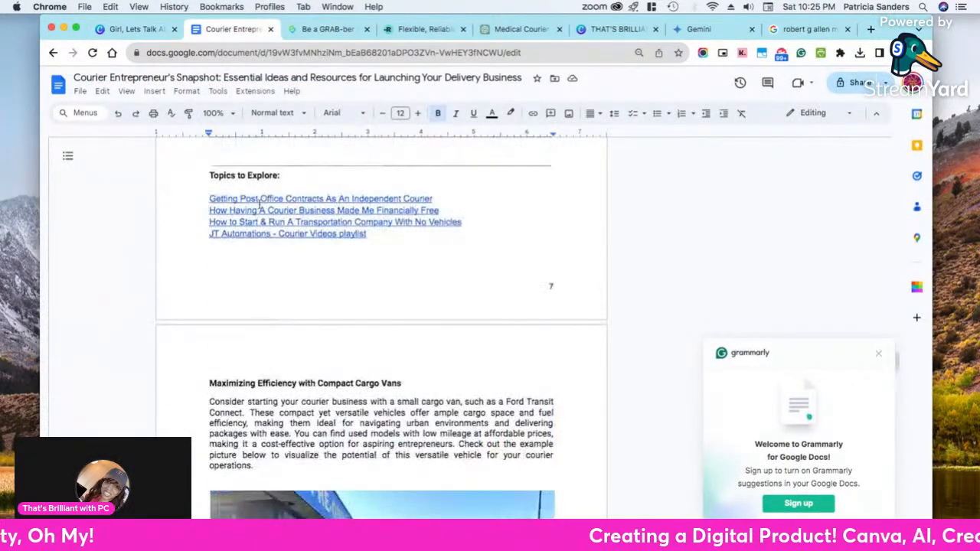
{"action": "scroll", "coordinate": [258, 202], "scroll_direction": "up", "scroll_amount": 15}
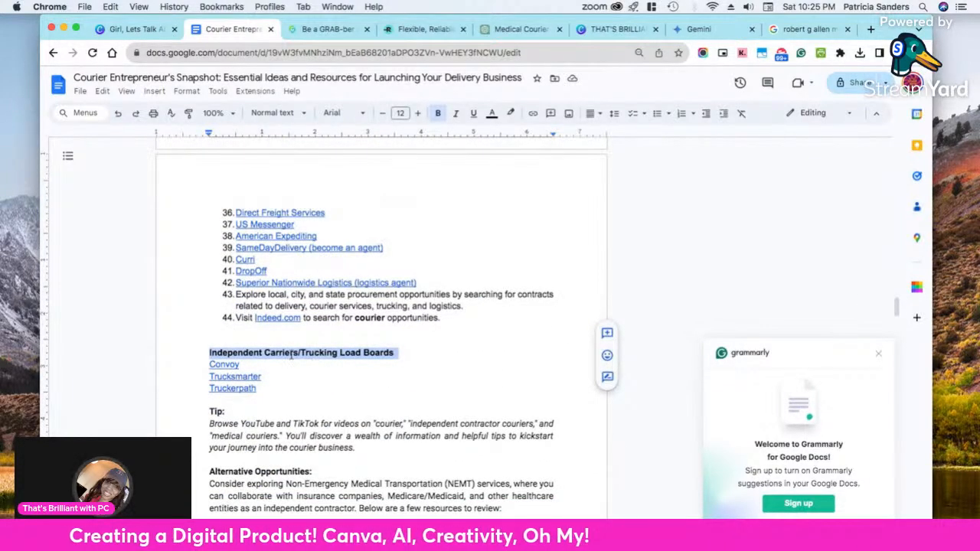
{"action": "left_click", "coordinate": [142, 29]}
{"action": "double_click", "coordinate": [594, 261]}
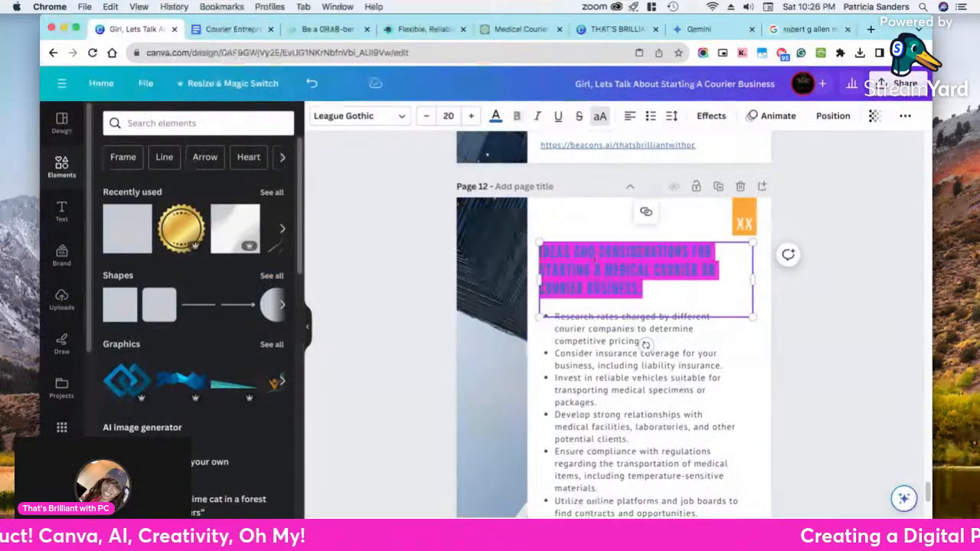
{"action": "right_click", "coordinate": [594, 258]}
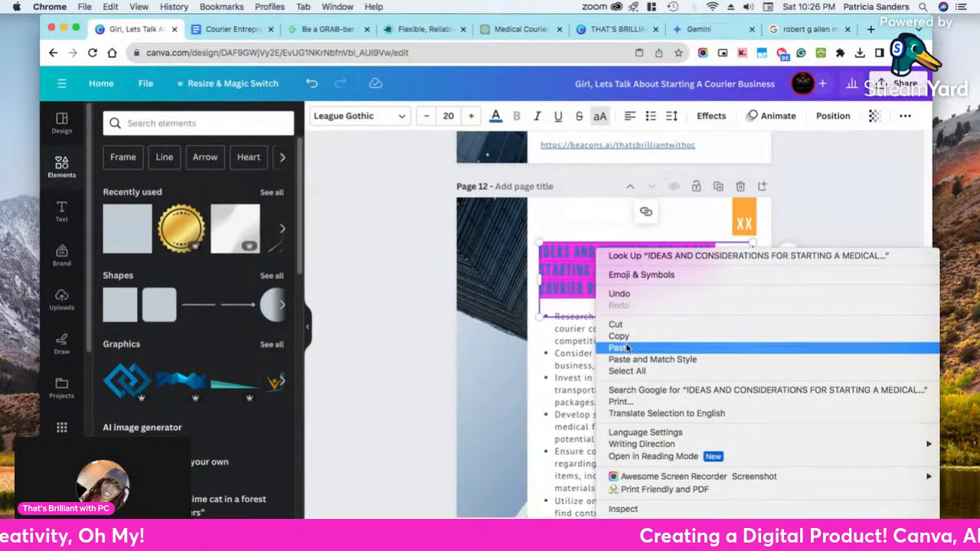
{"action": "left_click", "coordinate": [625, 344]}
{"action": "left_click", "coordinate": [626, 278]}
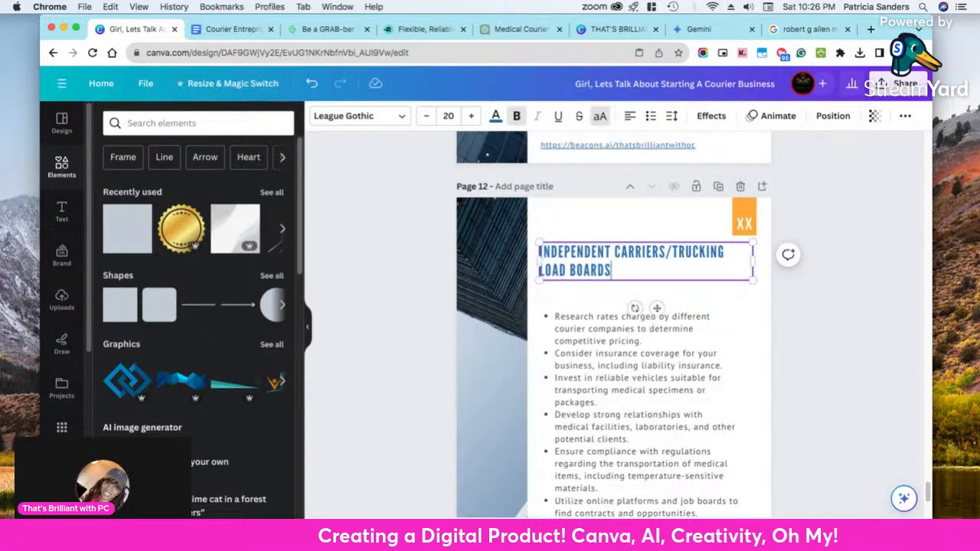
{"action": "left_click", "coordinate": [835, 318]}
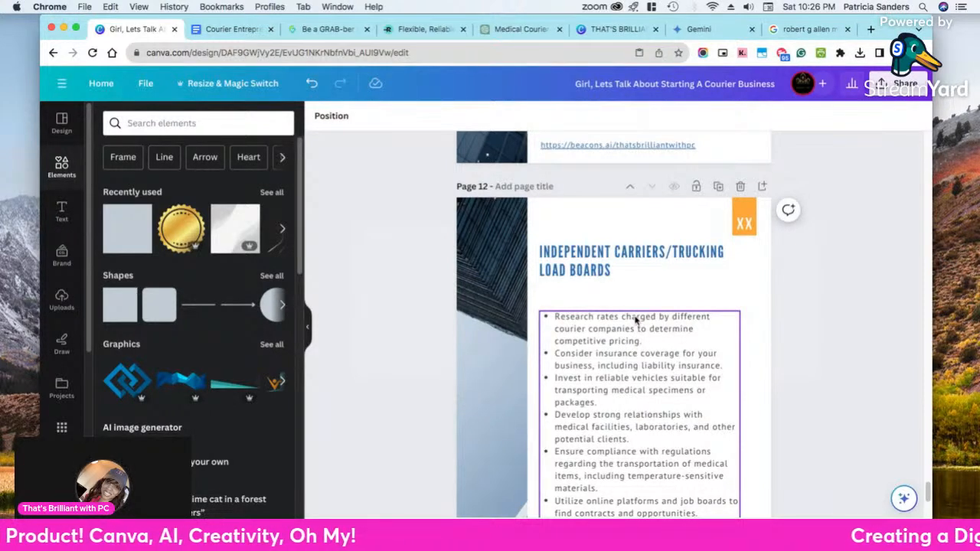
Move the bulleted text box on page 12 up closer to the heading and deselect it
{"action": "left_click", "coordinate": [609, 344]}
{"action": "left_click_drag", "start_coordinate": [609, 344], "coordinate": [613, 328]}
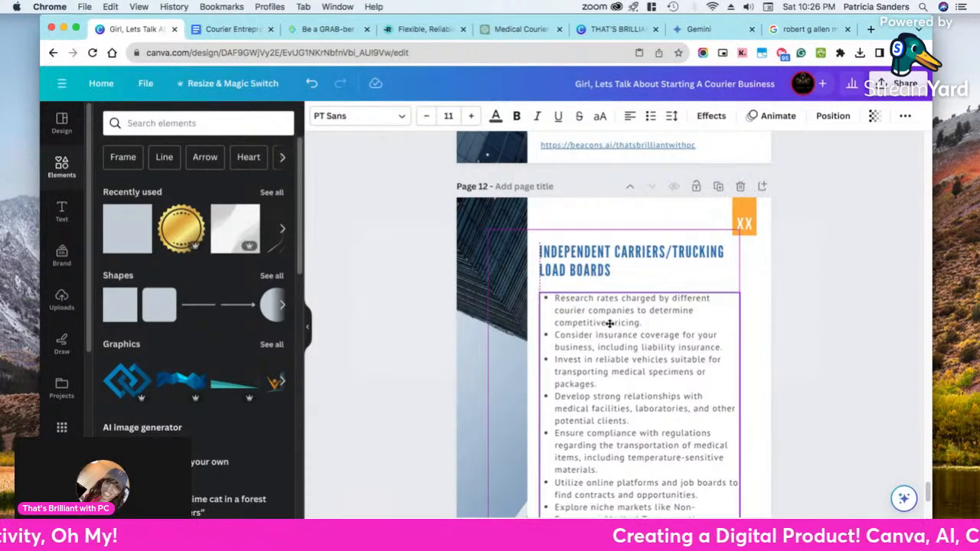
{"action": "left_click", "coordinate": [827, 324]}
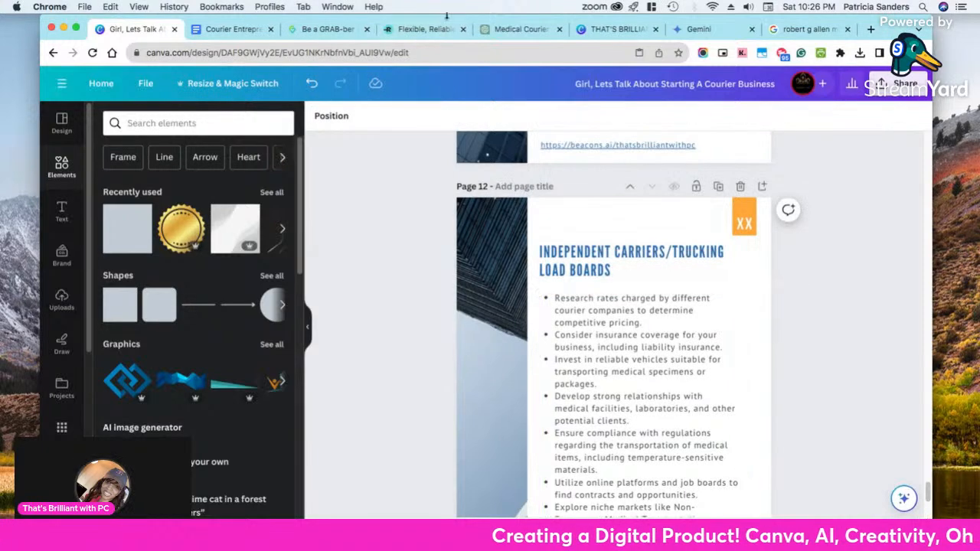
Close the open grabmybag and Roadie web pages
{"action": "left_click", "coordinate": [318, 30]}
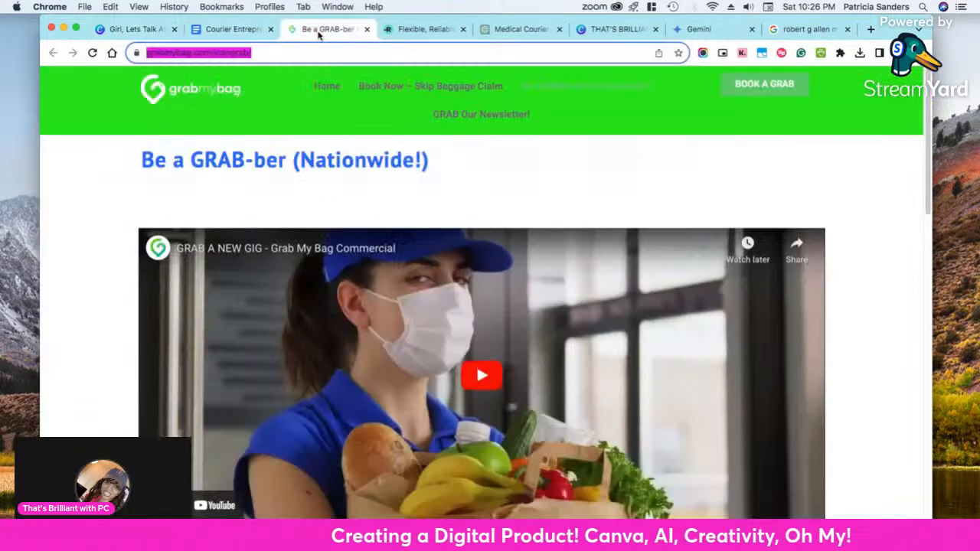
{"action": "left_click", "coordinate": [366, 31]}
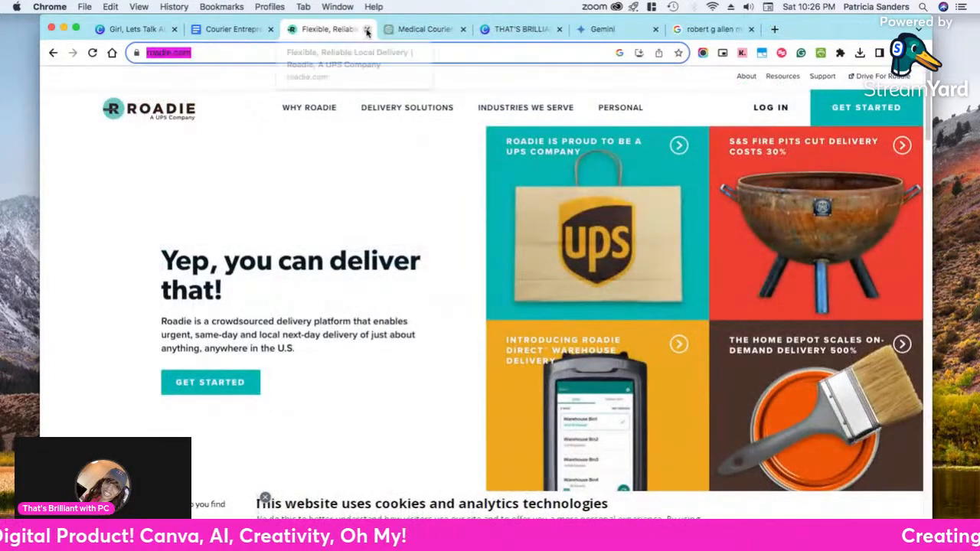
{"action": "left_click", "coordinate": [366, 30]}
In the Google Docs manuscript, copy the text from Convoy through the modivcare.com link, including the Tip and Alternative Opportunities sections
{"action": "left_click", "coordinate": [219, 30]}
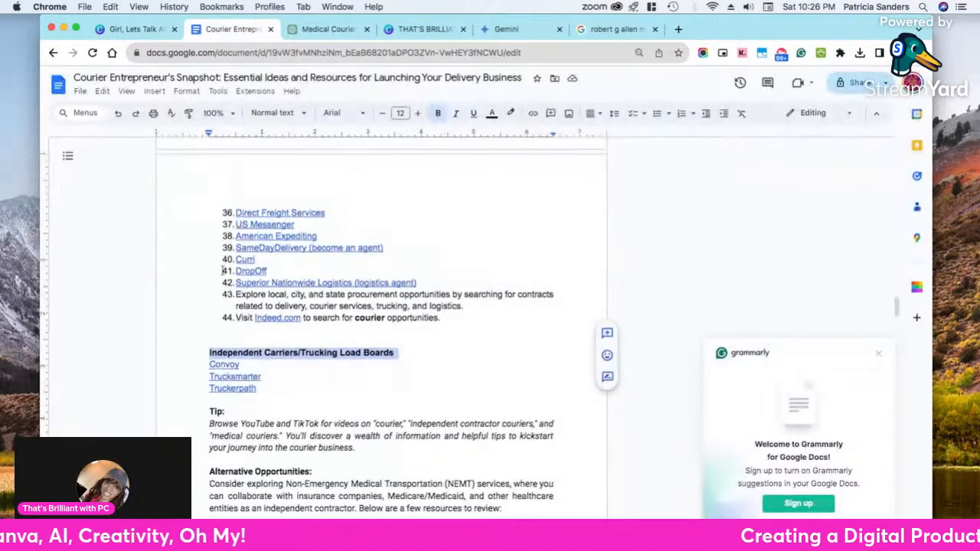
{"action": "scroll", "coordinate": [151, 388], "scroll_direction": "down", "scroll_amount": 3}
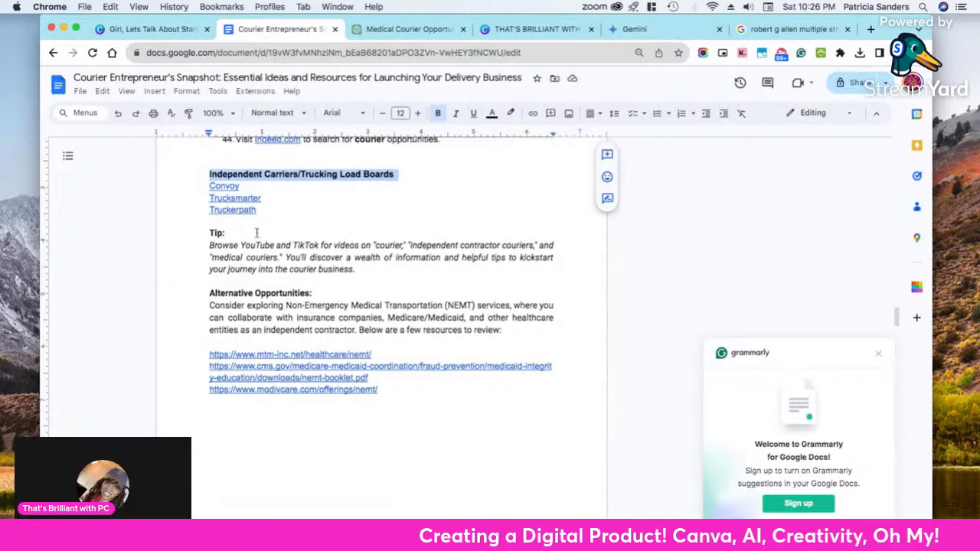
{"action": "scroll", "coordinate": [381, 350], "scroll_direction": "down", "scroll_amount": 5}
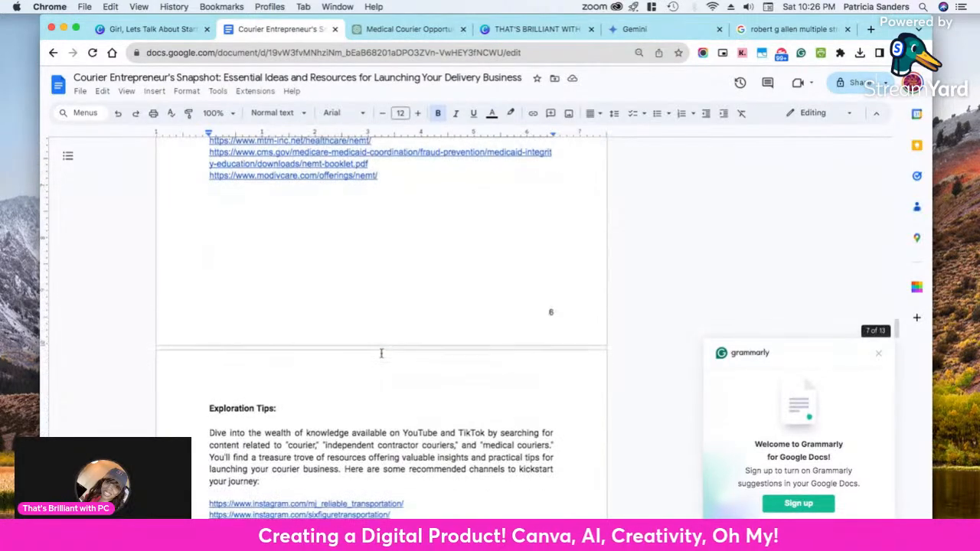
{"action": "scroll", "coordinate": [380, 349], "scroll_direction": "up", "scroll_amount": 3}
{"action": "scroll", "coordinate": [380, 349], "scroll_direction": "down", "scroll_amount": 3}
{"action": "scroll", "coordinate": [379, 347], "scroll_direction": "up", "scroll_amount": 3}
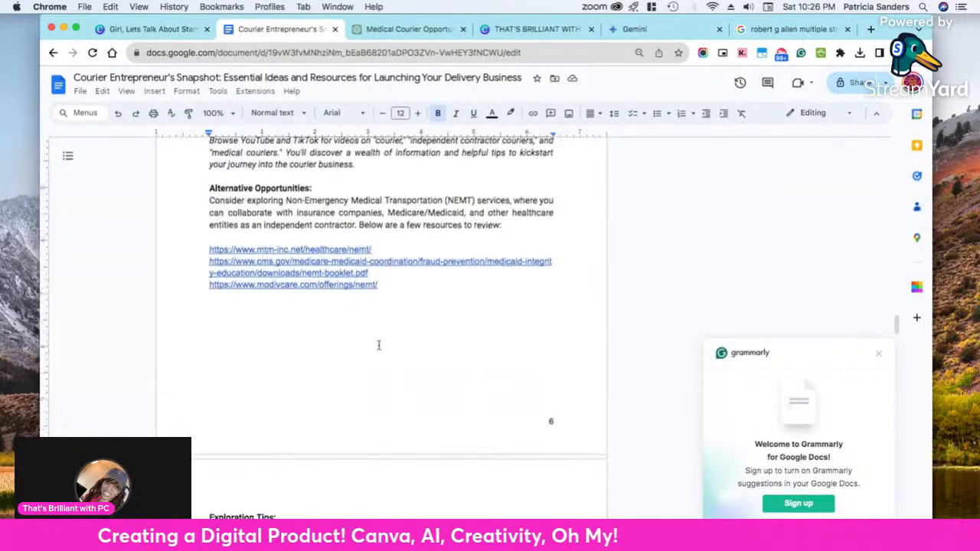
{"action": "scroll", "coordinate": [375, 341], "scroll_direction": "up", "scroll_amount": 4}
{"action": "left_click_drag", "start_coordinate": [389, 444], "coordinate": [209, 242]}
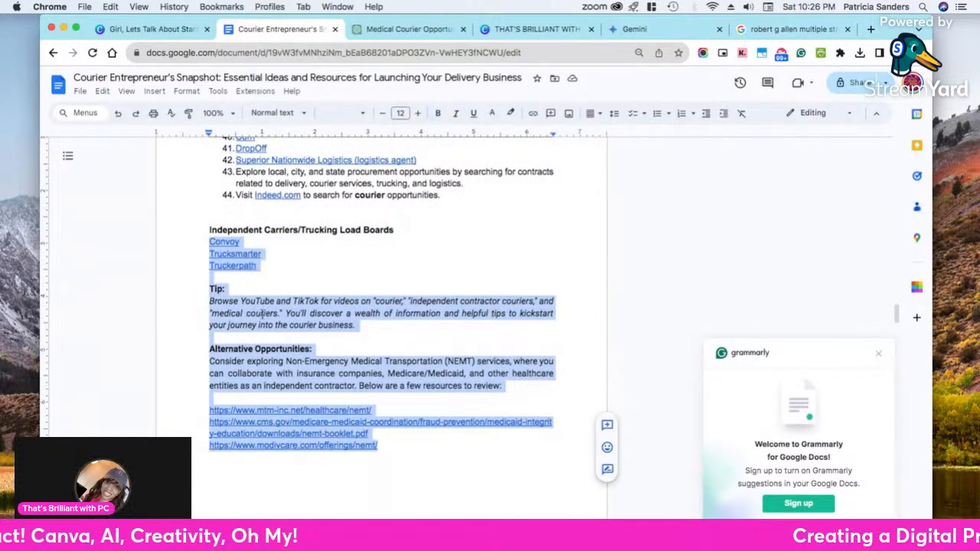
{"action": "right_click", "coordinate": [261, 313]}
{"action": "left_click", "coordinate": [302, 238]}
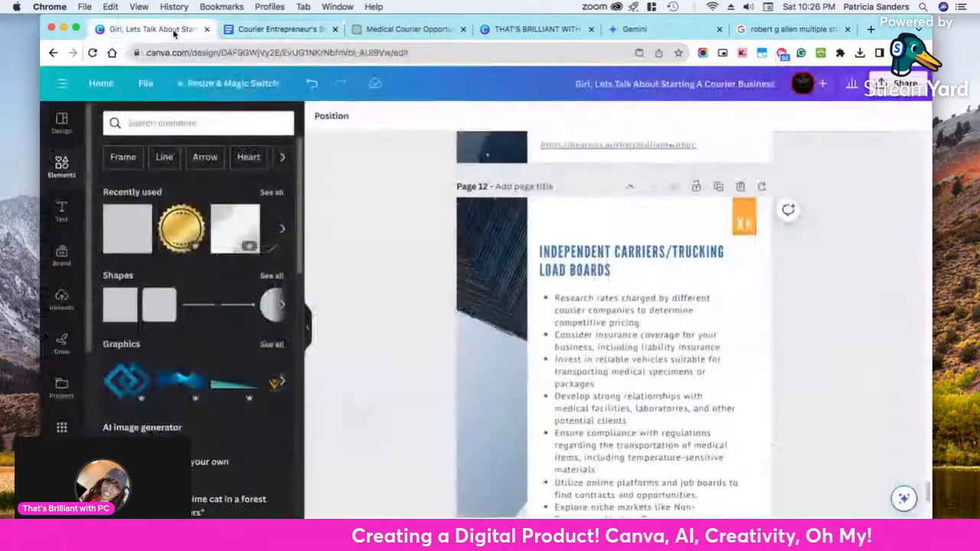
Return to the Canva design and replace all the bulleted body text on page 12 with the copied manuscript text
{"action": "left_click", "coordinate": [153, 29]}
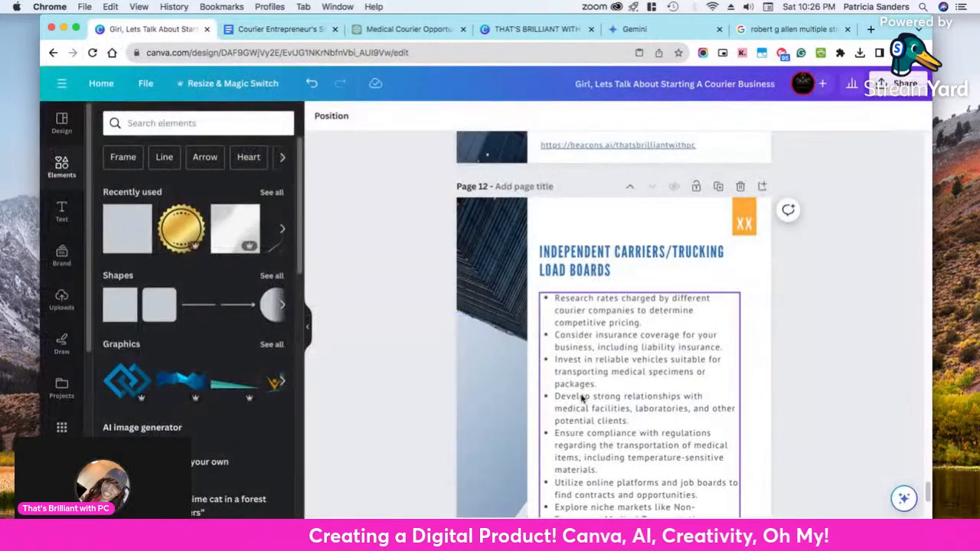
{"action": "triple_click", "coordinate": [600, 349]}
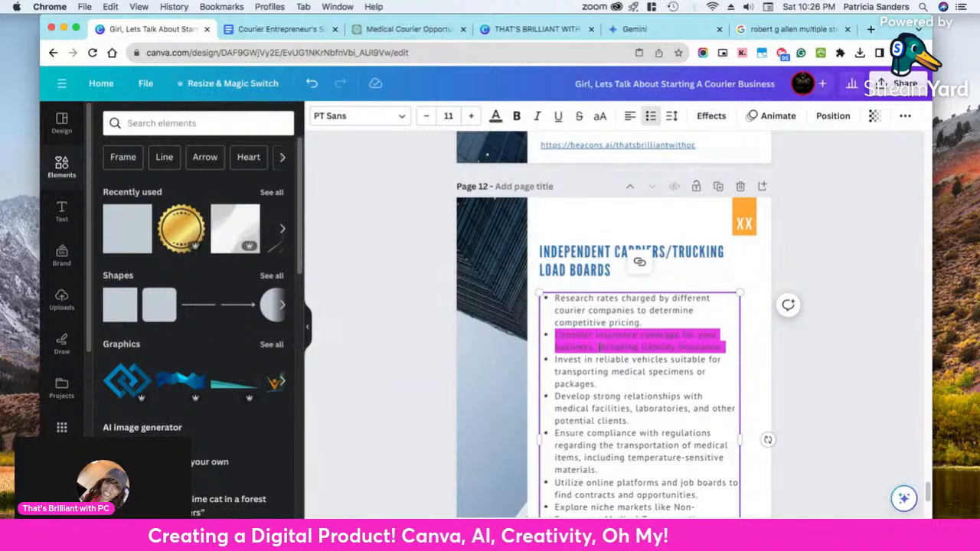
{"action": "key", "text": "super+a"}
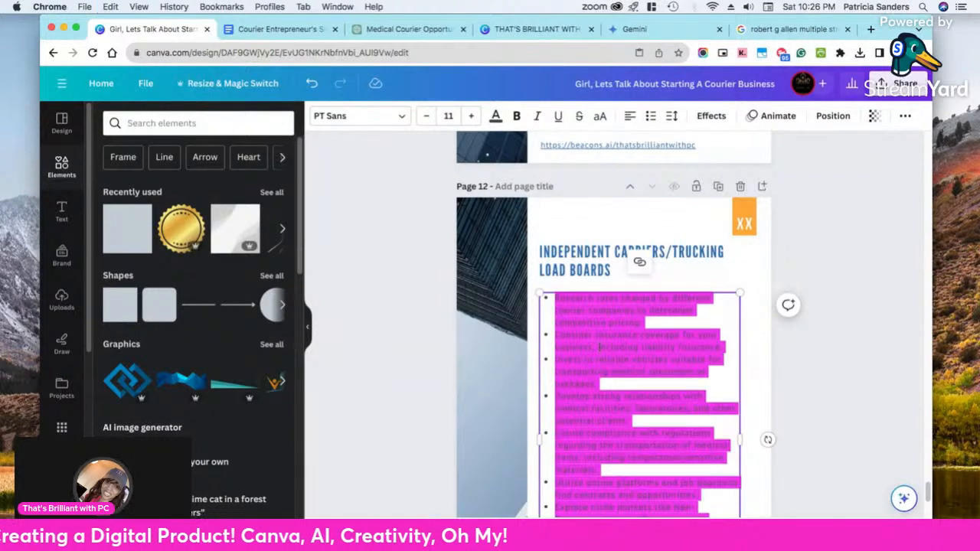
{"action": "right_click", "coordinate": [601, 350]}
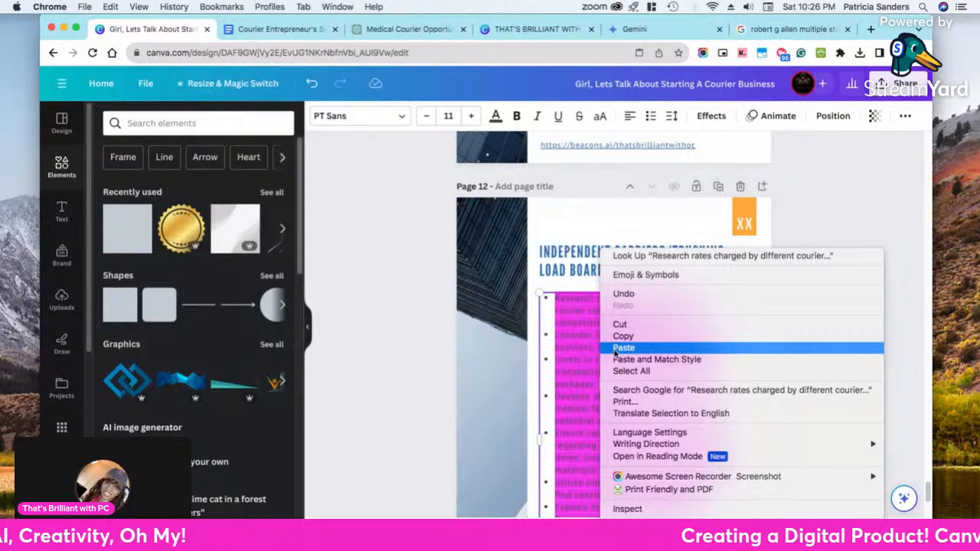
{"action": "left_click", "coordinate": [619, 348]}
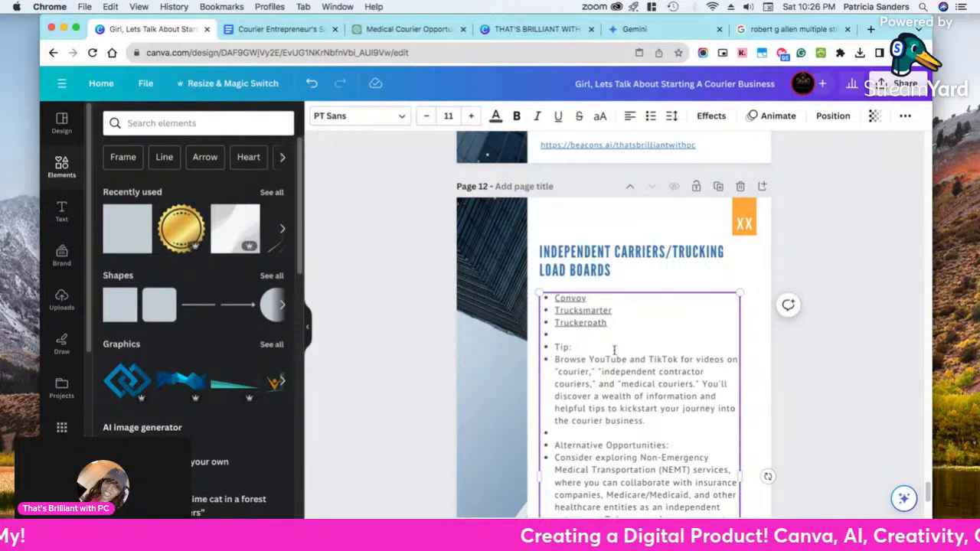
Remove the bullet from the blank line above "Tip:" on page 12 and place the cursor in the Truckerpath link
{"action": "left_click", "coordinate": [567, 337]}
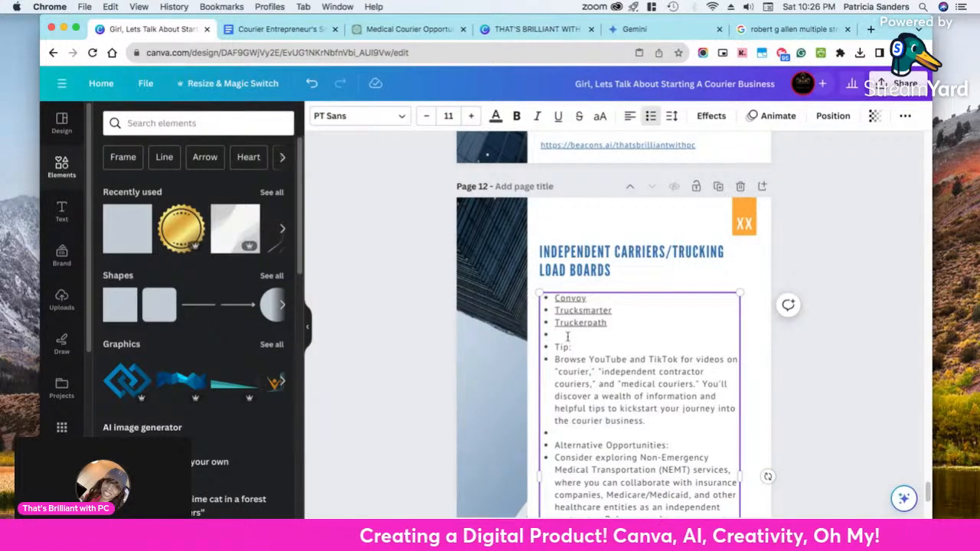
{"action": "key", "text": "BackSpace"}
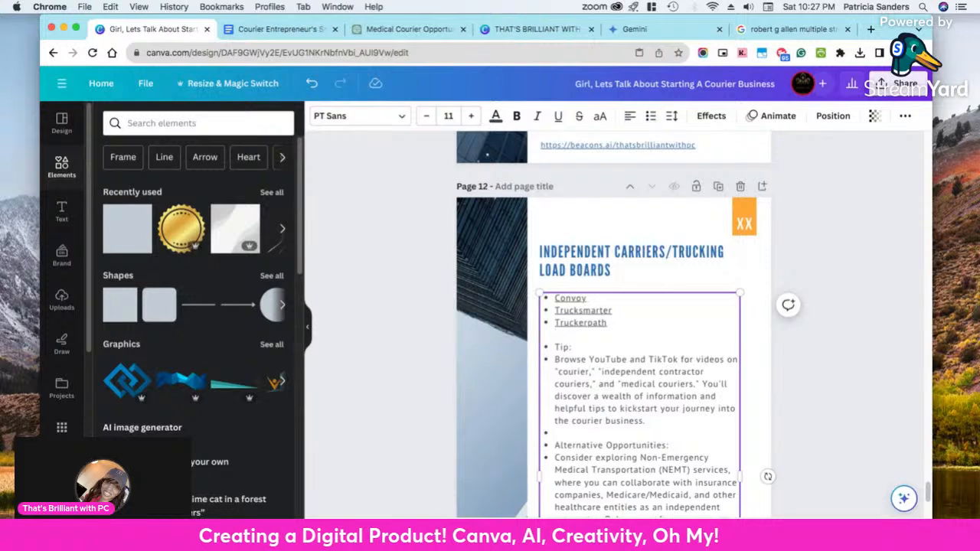
{"action": "left_click", "coordinate": [582, 324]}
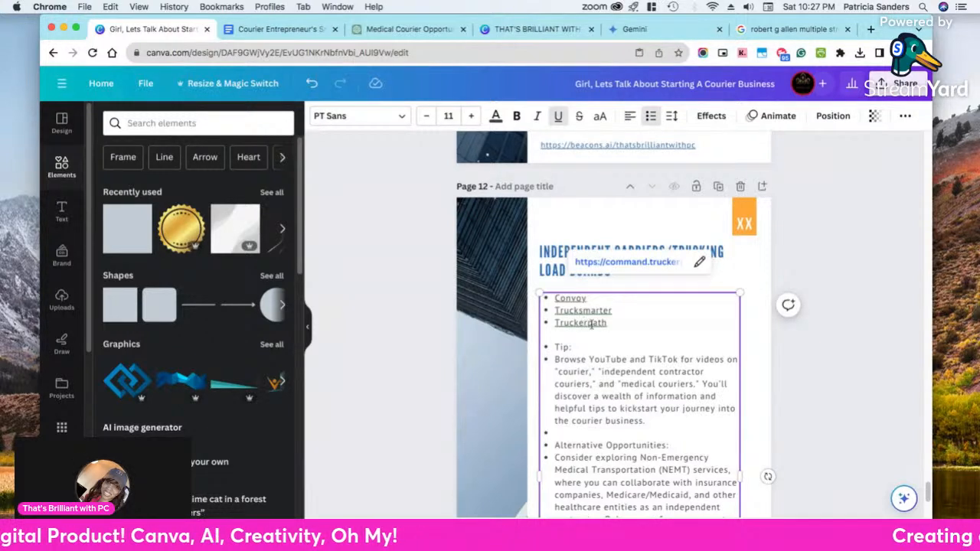
Turn the Convoy, Trucksmarter and Truckerpath links on page 12 into a numbered list
{"action": "left_click_drag", "start_coordinate": [608, 323], "coordinate": [544, 298]}
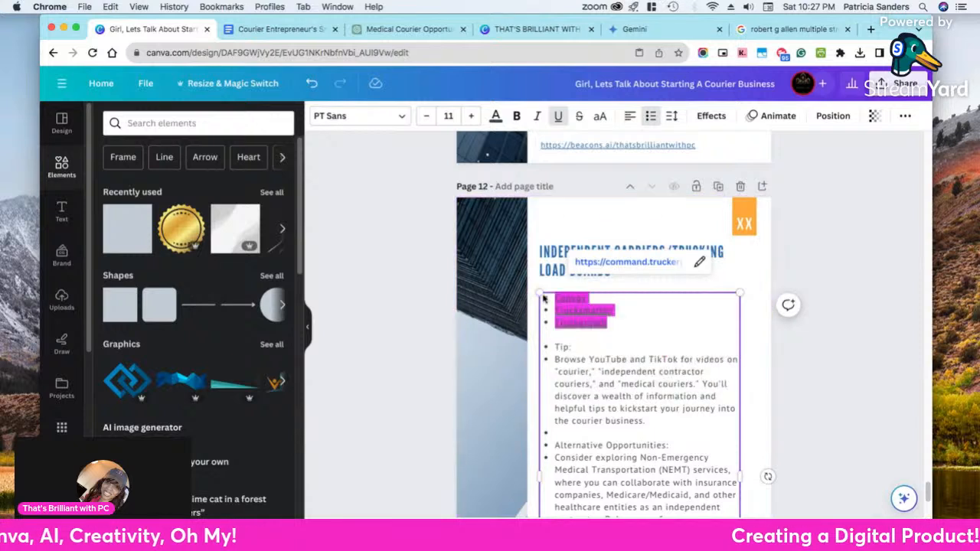
{"action": "left_click", "coordinate": [650, 115]}
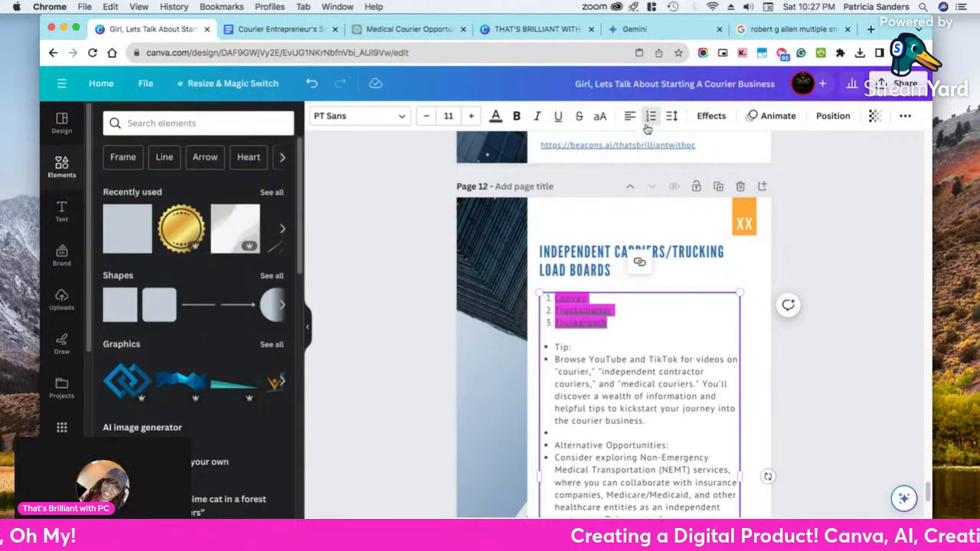
{"action": "left_click", "coordinate": [603, 345]}
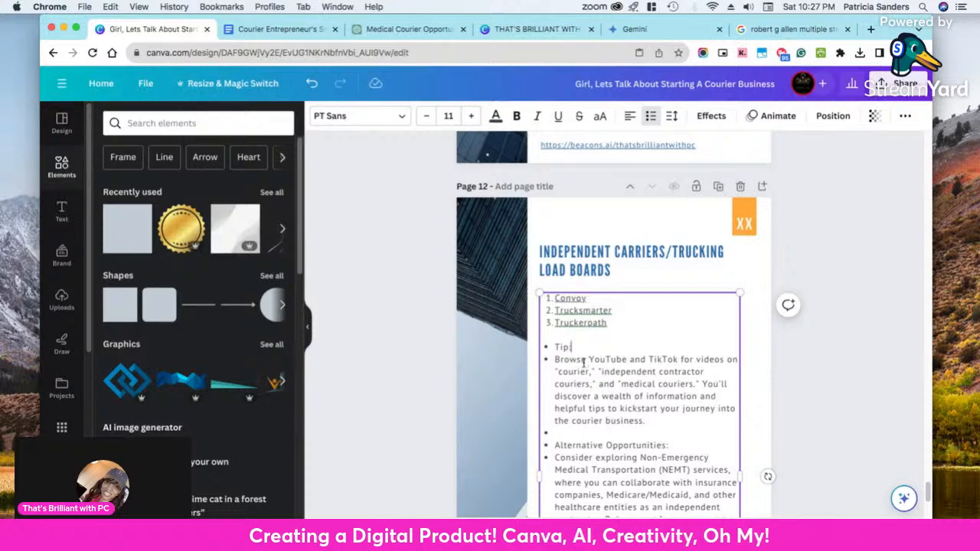
Select the page 12 body text from the blank line above "Tip:" through the final modivcare.com link
{"action": "scroll", "coordinate": [574, 352], "scroll_direction": "down", "scroll_amount": 5}
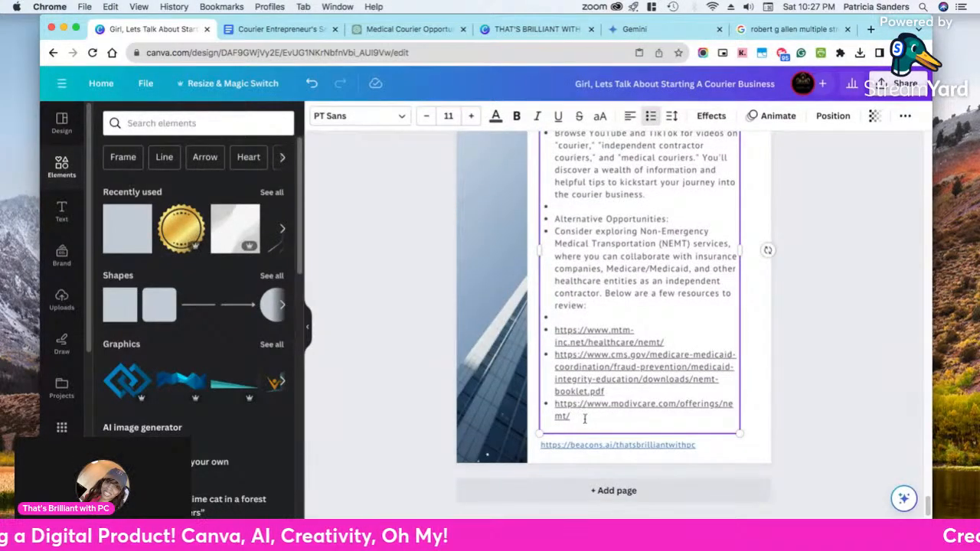
{"action": "left_click_drag", "start_coordinate": [584, 419], "coordinate": [548, 358]}
{"action": "scroll", "coordinate": [549, 275], "scroll_direction": "up", "scroll_amount": 3}
{"action": "scroll", "coordinate": [548, 279], "scroll_direction": "up", "scroll_amount": 2}
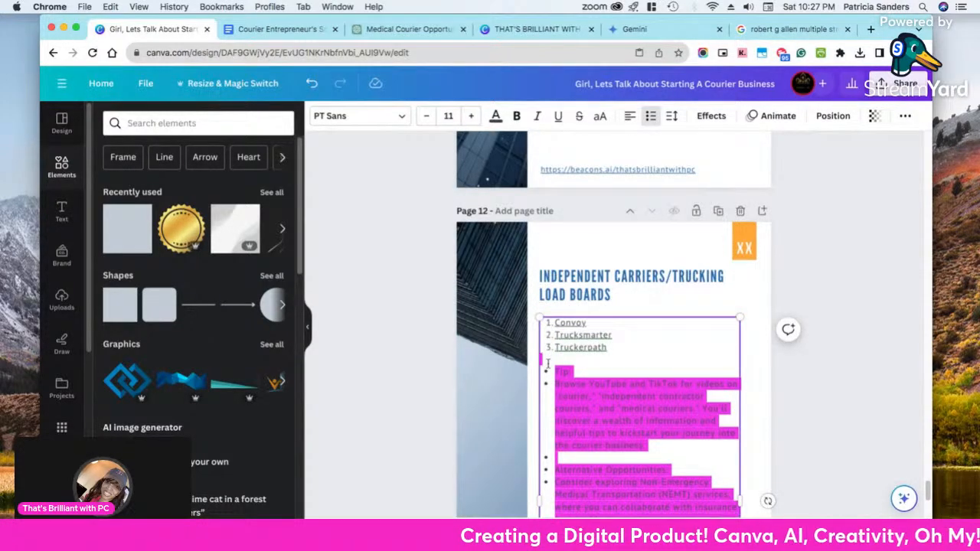
Review the company logos on page 11, look back at the Google Docs manuscript, and return to the Canva design
{"action": "scroll", "coordinate": [567, 337], "scroll_direction": "up", "scroll_amount": 5}
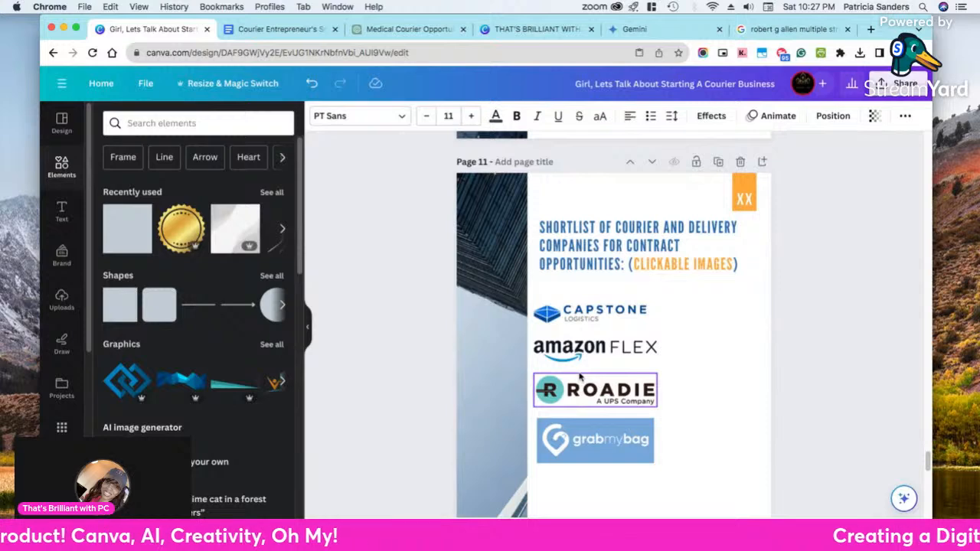
{"action": "left_click", "coordinate": [256, 31]}
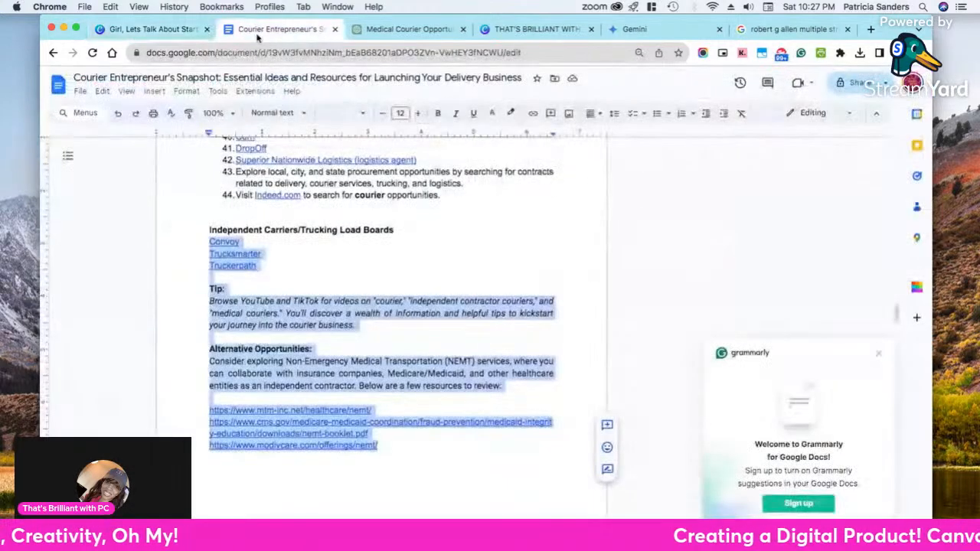
{"action": "scroll", "coordinate": [306, 271], "scroll_direction": "up", "scroll_amount": 5}
{"action": "left_click", "coordinate": [188, 29]}
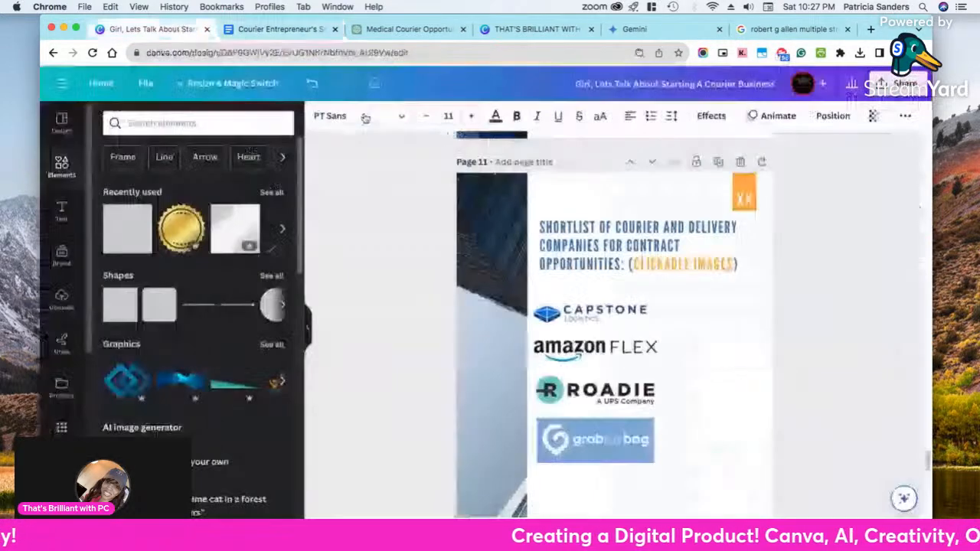
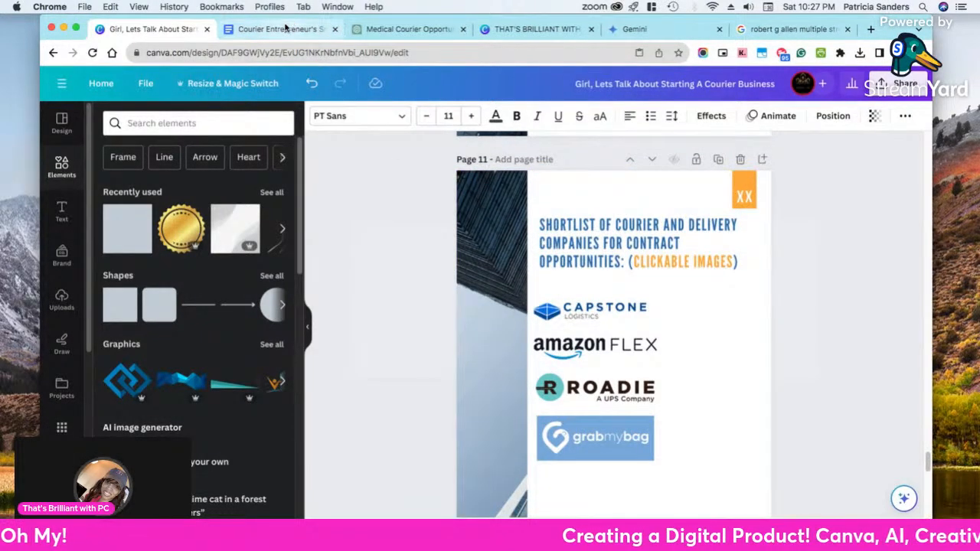
Check the Independent Carriers/Trucking Load Boards section in the Google Docs manuscript and return to page 12 of the Canva design
{"action": "left_click", "coordinate": [285, 30]}
{"action": "scroll", "coordinate": [429, 337], "scroll_direction": "down", "scroll_amount": 5}
{"action": "scroll", "coordinate": [474, 376], "scroll_direction": "up", "scroll_amount": 1}
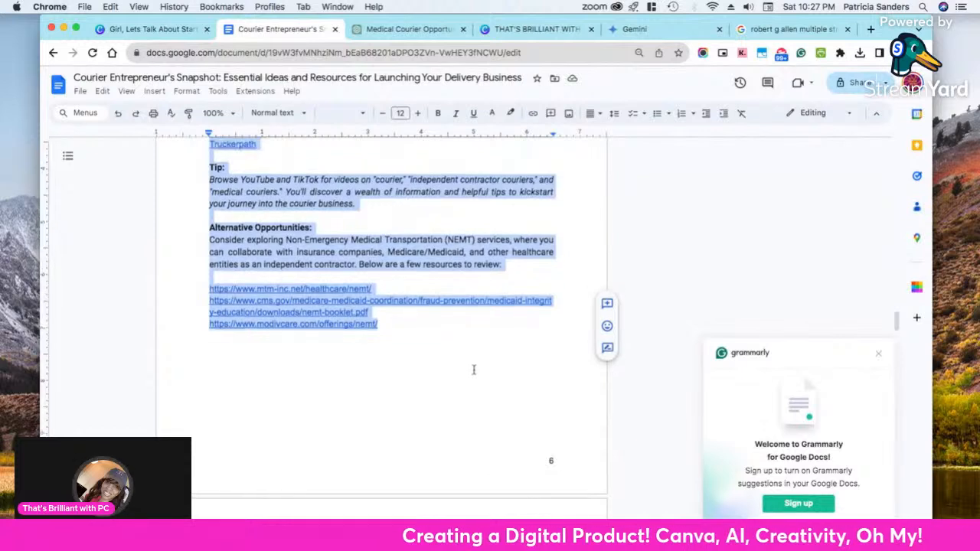
{"action": "scroll", "coordinate": [473, 368], "scroll_direction": "up", "scroll_amount": 1}
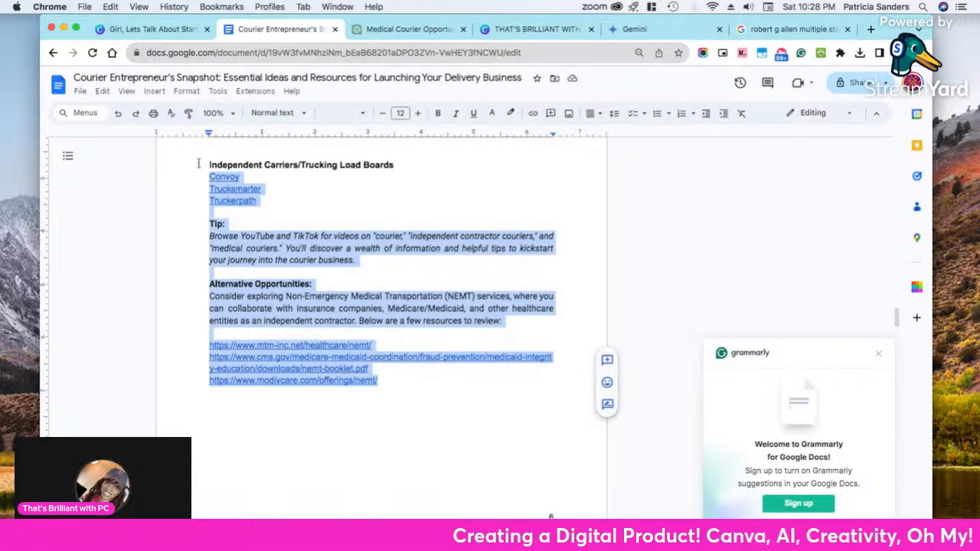
{"action": "left_click", "coordinate": [123, 31]}
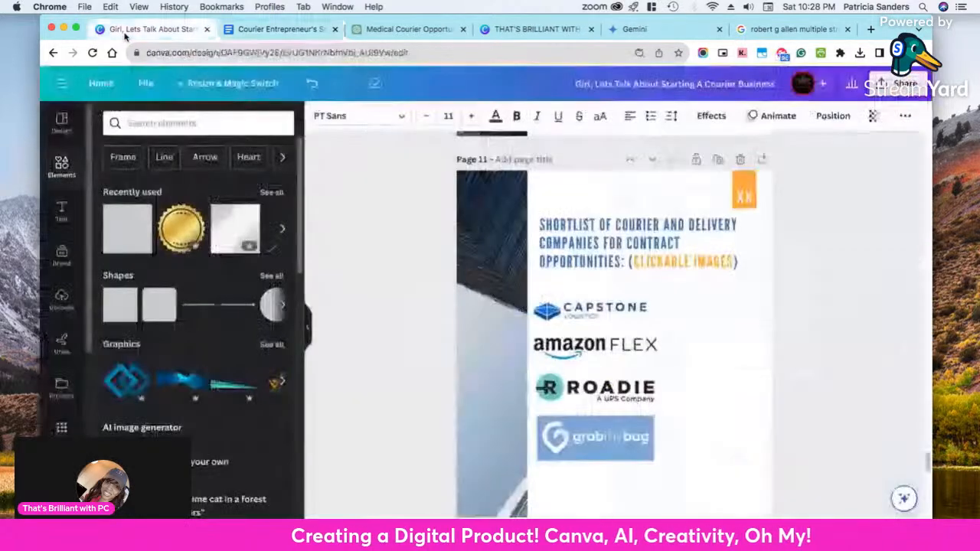
{"action": "scroll", "coordinate": [564, 383], "scroll_direction": "down", "scroll_amount": 10}
{"action": "scroll", "coordinate": [565, 383], "scroll_direction": "up", "scroll_amount": 5}
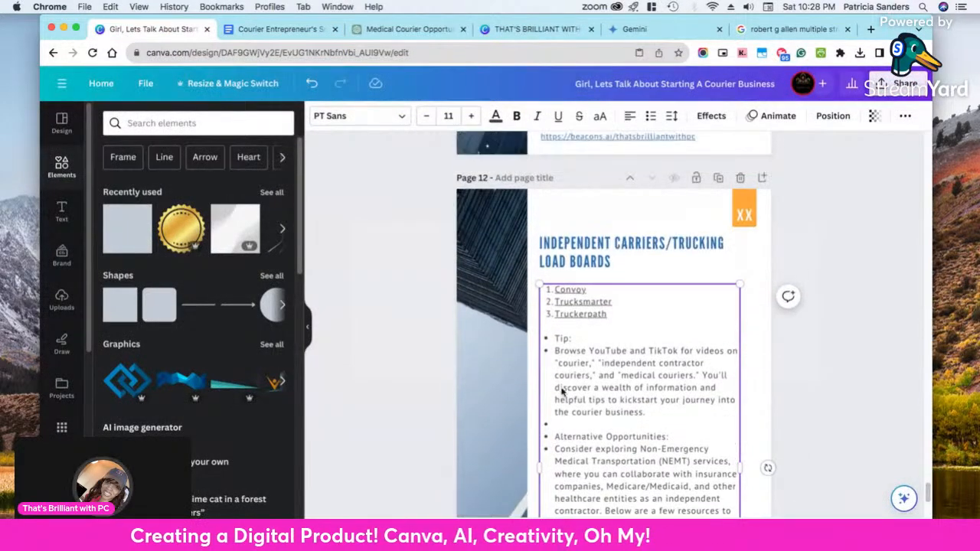
Remove the list formatting from the page 12 text running from "Tip:" through the final modivcare.com link
{"action": "left_click", "coordinate": [571, 351]}
{"action": "scroll", "coordinate": [582, 368], "scroll_direction": "down", "scroll_amount": 3}
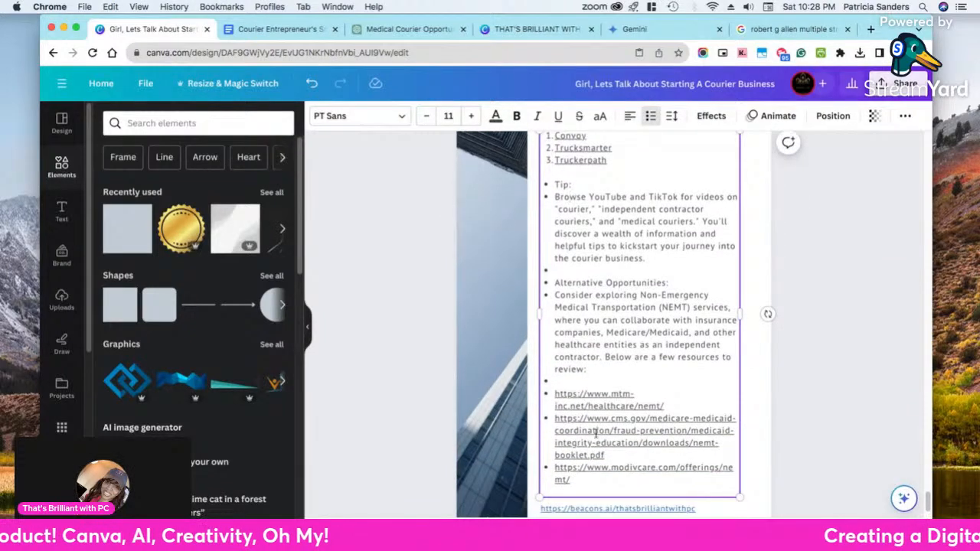
{"action": "scroll", "coordinate": [596, 421], "scroll_direction": "up", "scroll_amount": 3}
{"action": "scroll", "coordinate": [582, 397], "scroll_direction": "down", "scroll_amount": 3}
{"action": "scroll", "coordinate": [590, 400], "scroll_direction": "down", "scroll_amount": 2}
{"action": "left_click_drag", "start_coordinate": [596, 420], "coordinate": [551, 191]}
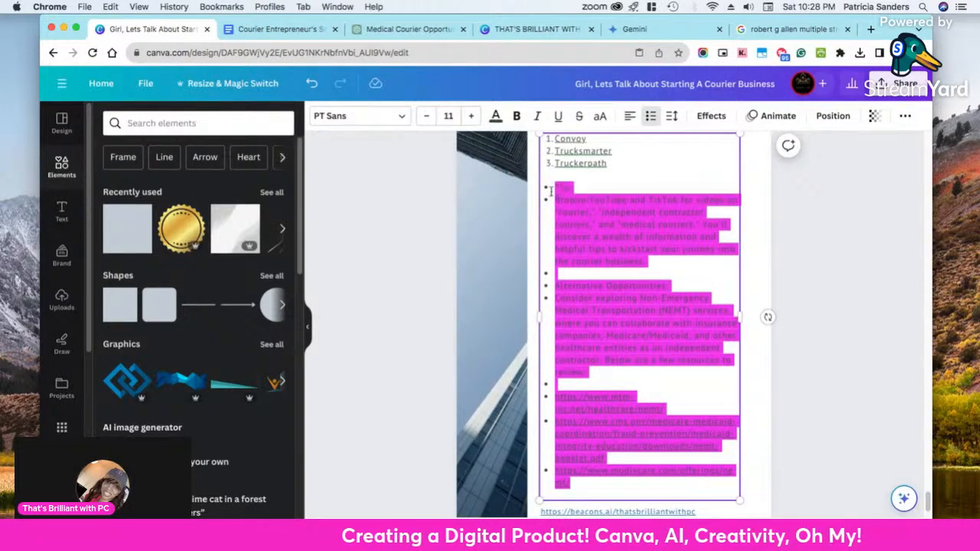
{"action": "left_click", "coordinate": [650, 115]}
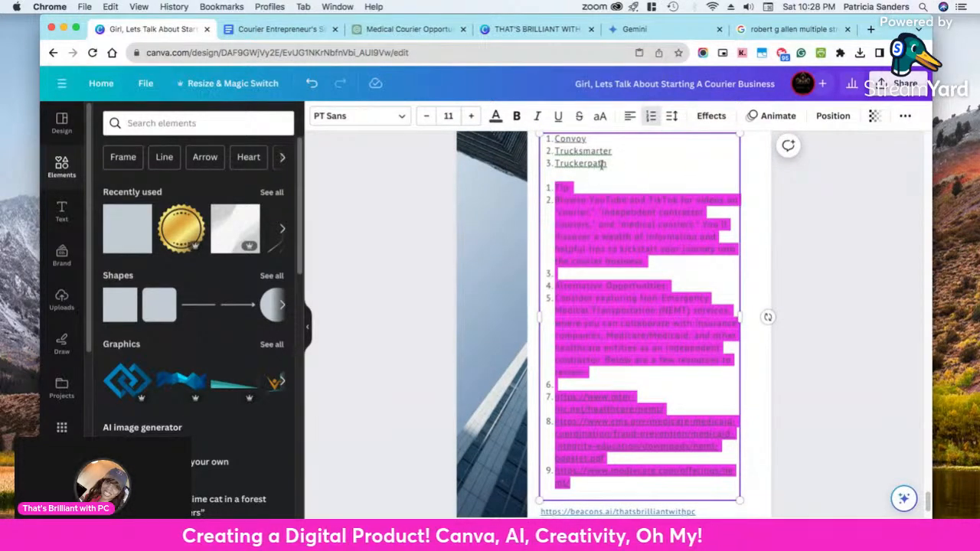
{"action": "left_click", "coordinate": [650, 116]}
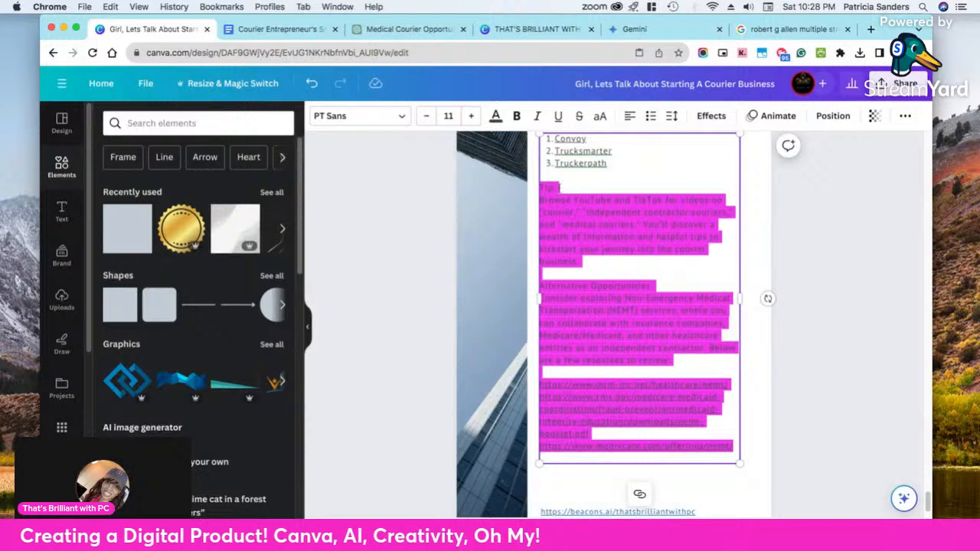
Make "Tip:" on page 12 bold and insert a blank line below it
{"action": "left_click", "coordinate": [558, 188]}
{"action": "left_click_drag", "start_coordinate": [558, 188], "coordinate": [539, 187]}
{"action": "left_click", "coordinate": [516, 116]}
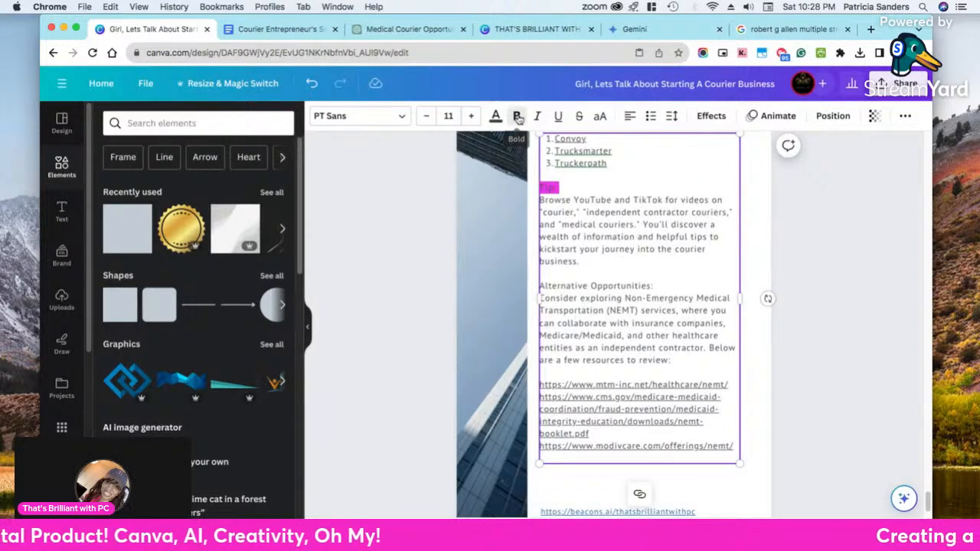
{"action": "left_click", "coordinate": [583, 188]}
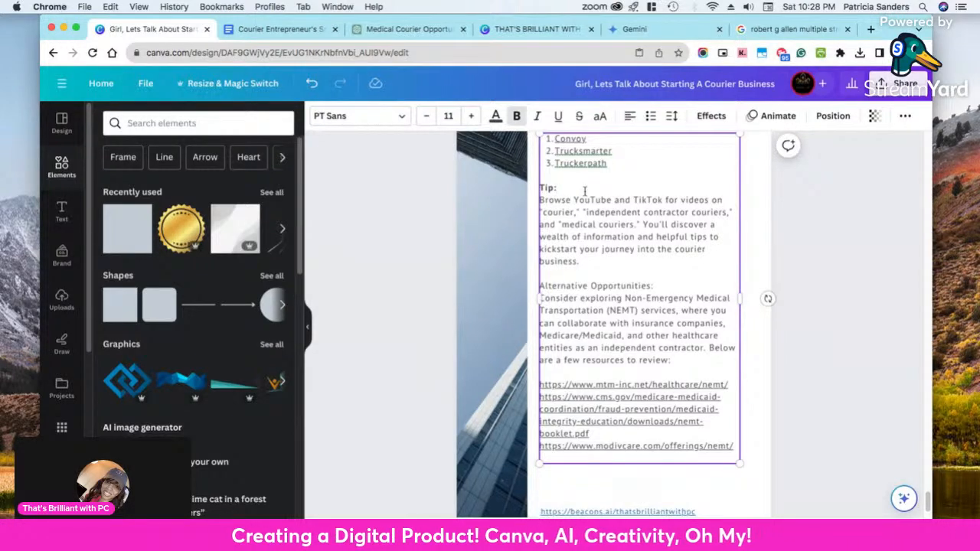
{"action": "key", "text": "Return"}
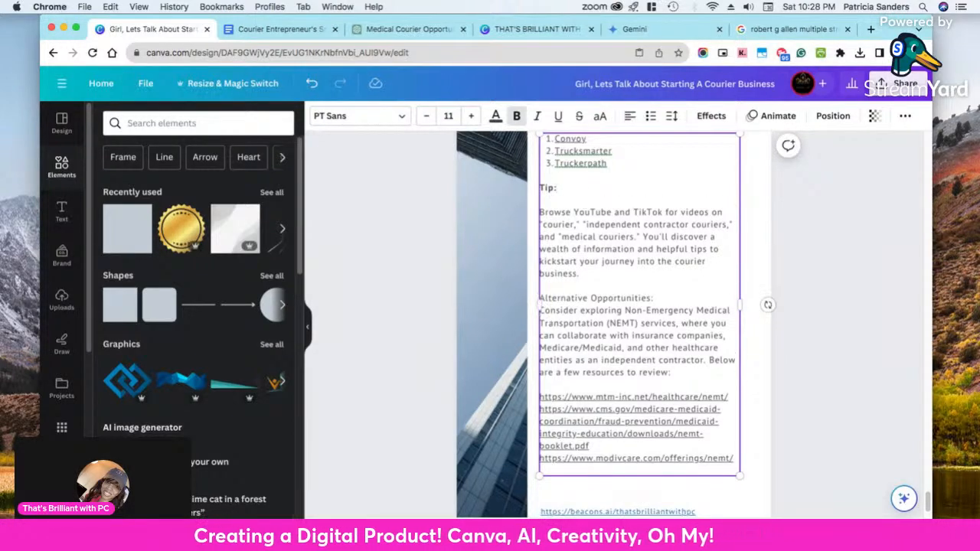
Make the "Alternative Opportunities:" line on page 12 bold
{"action": "triple_click", "coordinate": [603, 297]}
{"action": "scroll", "coordinate": [587, 201], "scroll_direction": "up", "scroll_amount": 3}
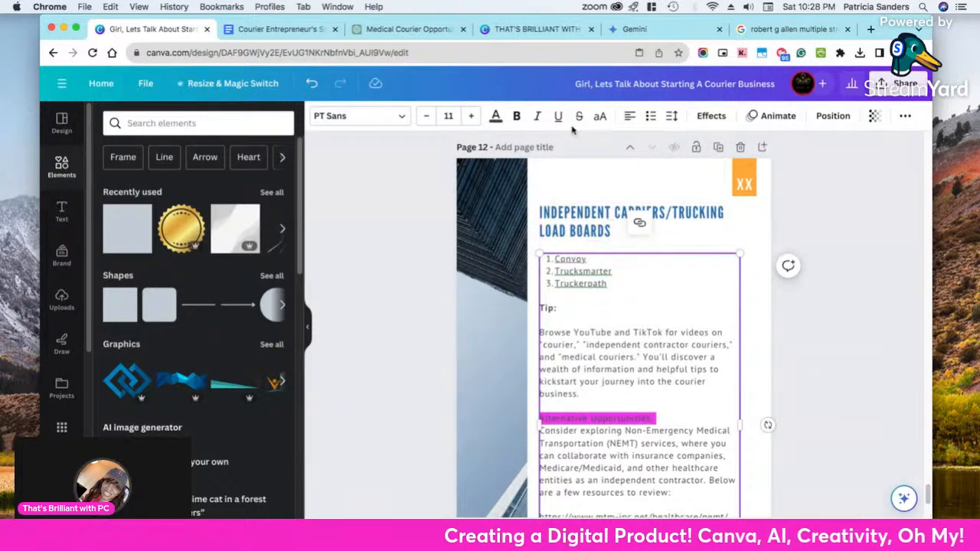
{"action": "left_click", "coordinate": [516, 120]}
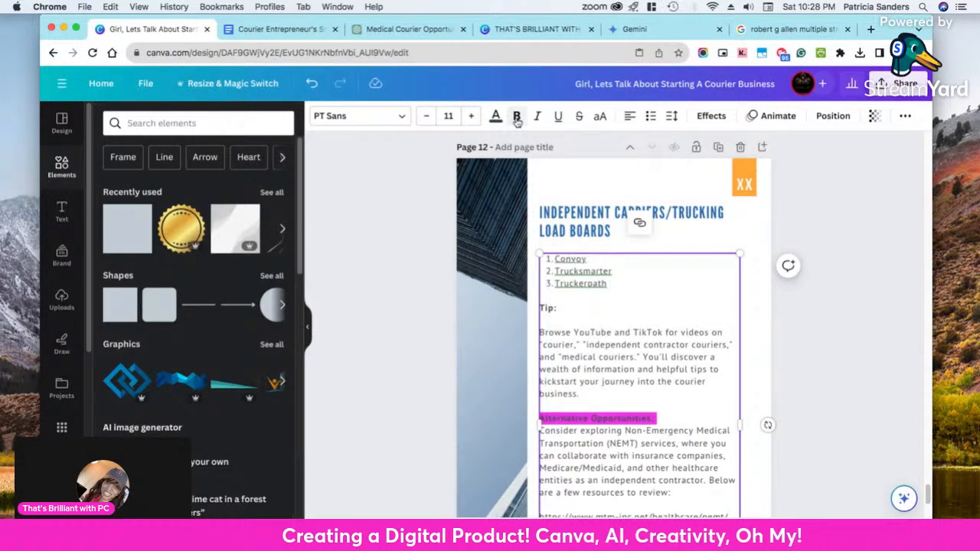
{"action": "double_click", "coordinate": [576, 229]}
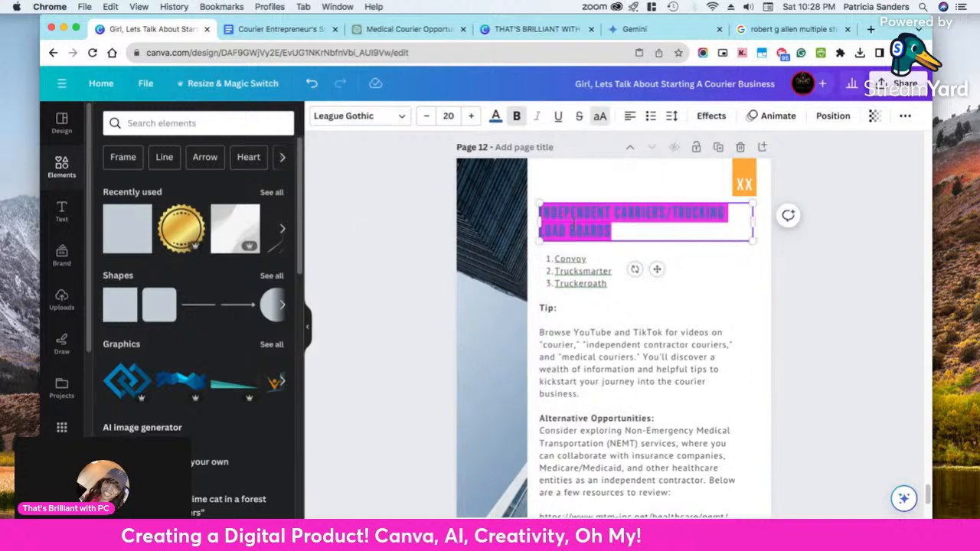
{"action": "right_click", "coordinate": [574, 226]}
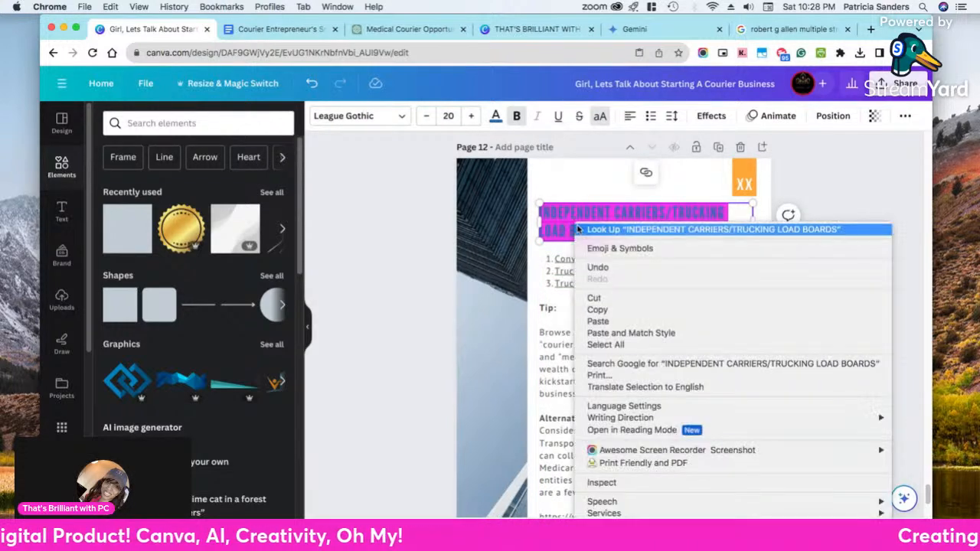
{"action": "left_click", "coordinate": [604, 311]}
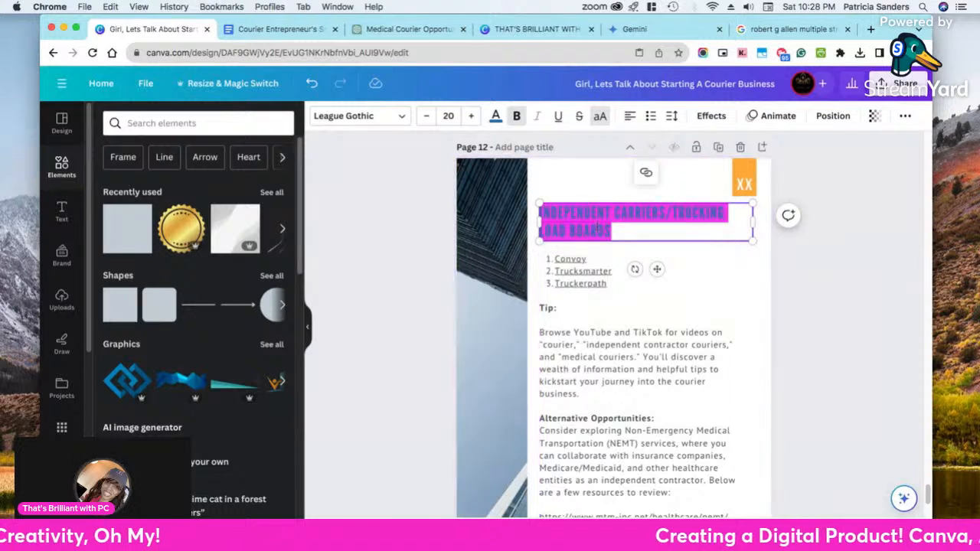
{"action": "left_click", "coordinate": [582, 418]}
{"action": "triple_click", "coordinate": [586, 418]}
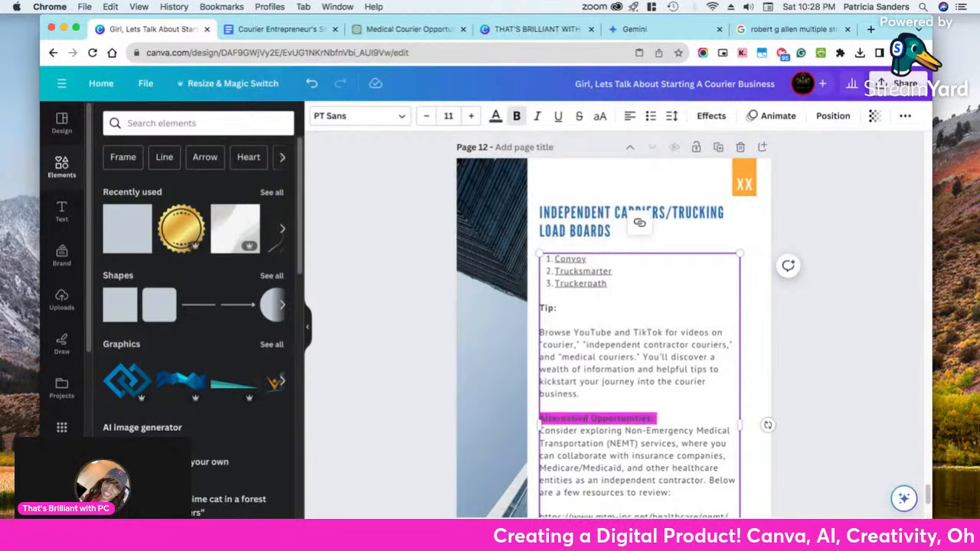
{"action": "left_click", "coordinate": [575, 223]}
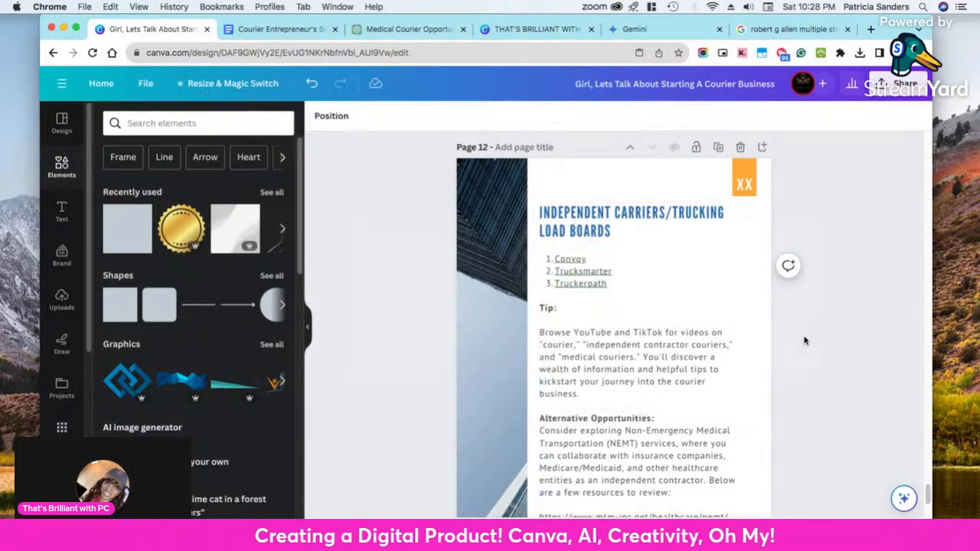
{"action": "triple_click", "coordinate": [586, 228]}
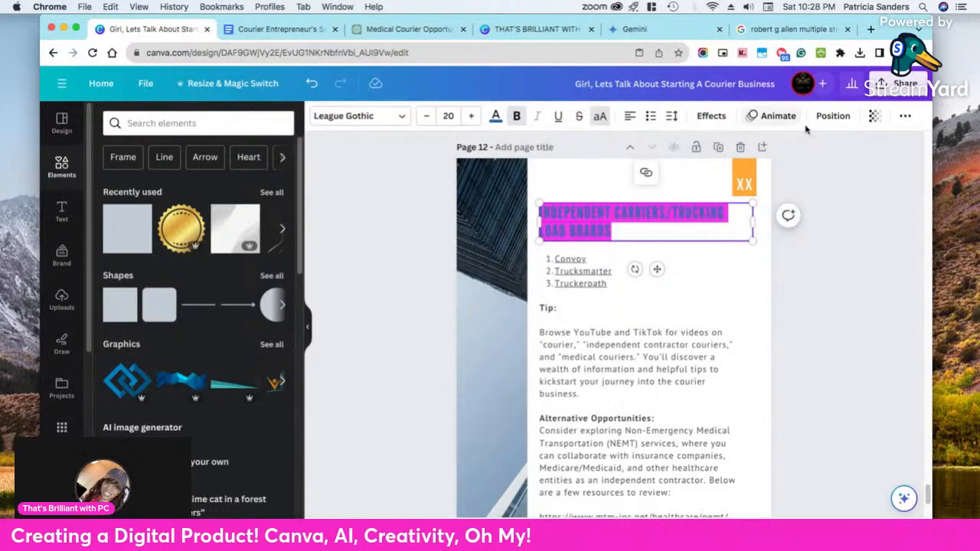
{"action": "left_click", "coordinate": [865, 269]}
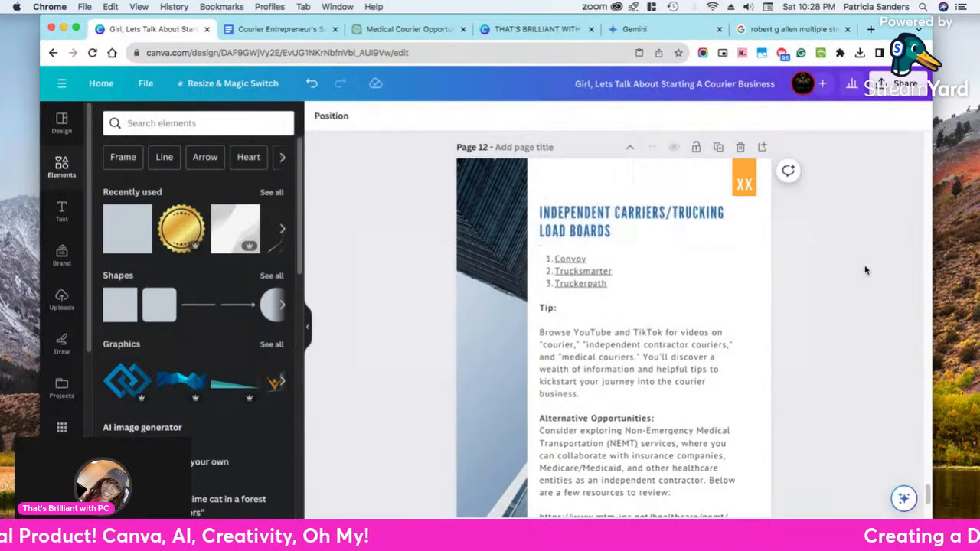
Try to copy the page 12 heading's style onto "Alternative Opportunities:" within the body text box, and undo the style change
{"action": "left_click", "coordinate": [725, 238]}
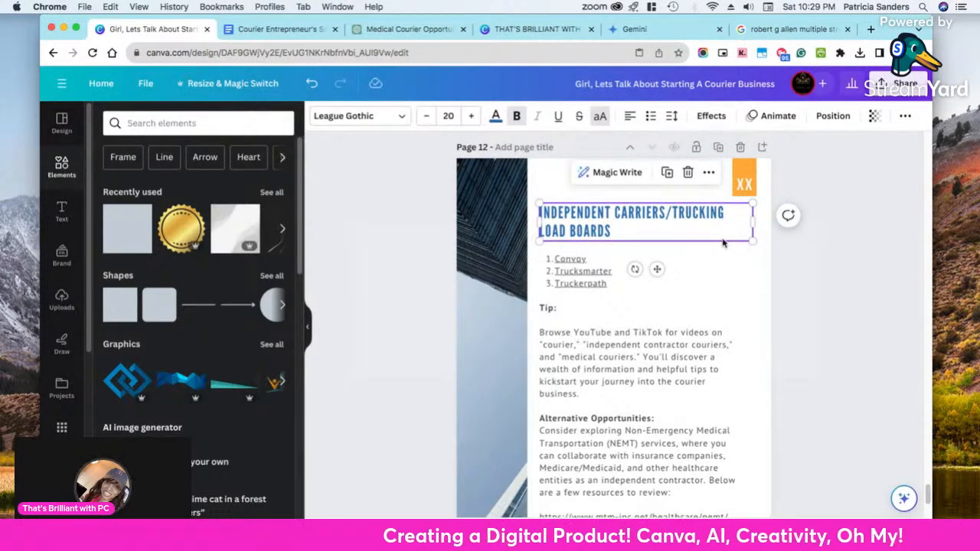
{"action": "left_click", "coordinate": [905, 116]}
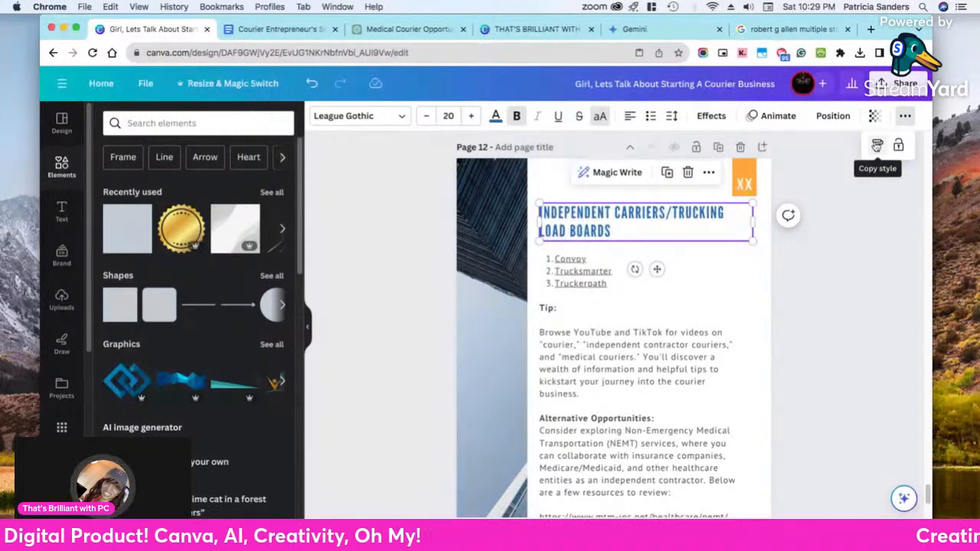
{"action": "left_click", "coordinate": [878, 146]}
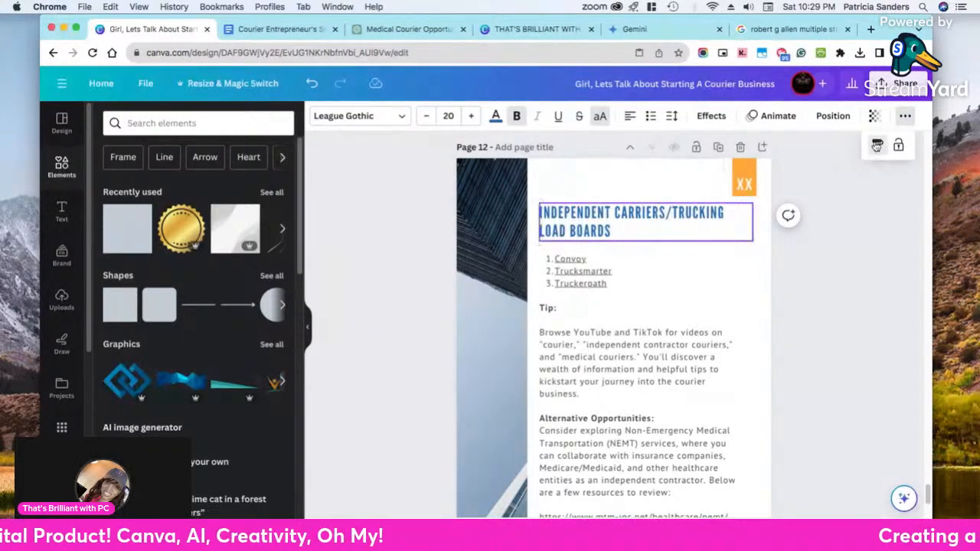
{"action": "left_click", "coordinate": [597, 417]}
{"action": "scroll", "coordinate": [621, 420], "scroll_direction": "down", "scroll_amount": 1}
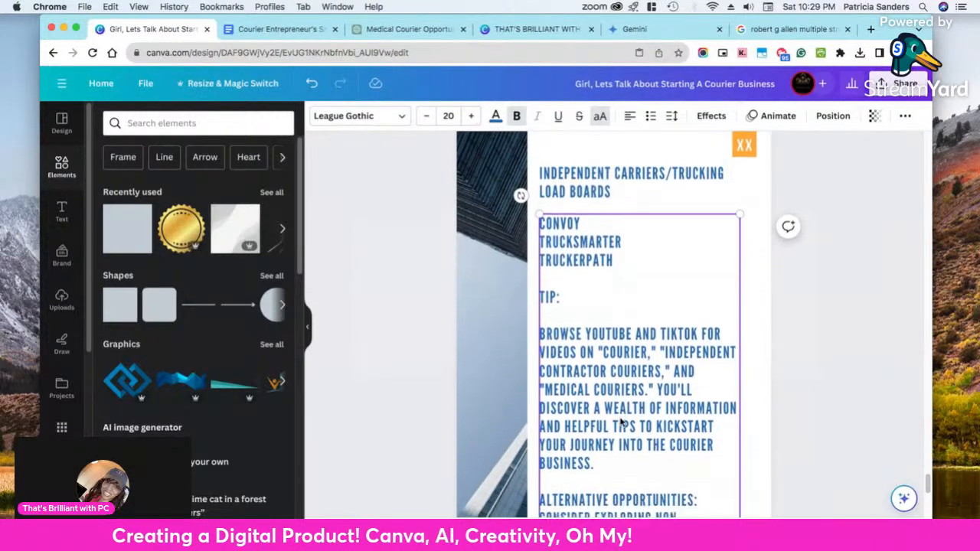
{"action": "scroll", "coordinate": [620, 420], "scroll_direction": "down", "scroll_amount": 5}
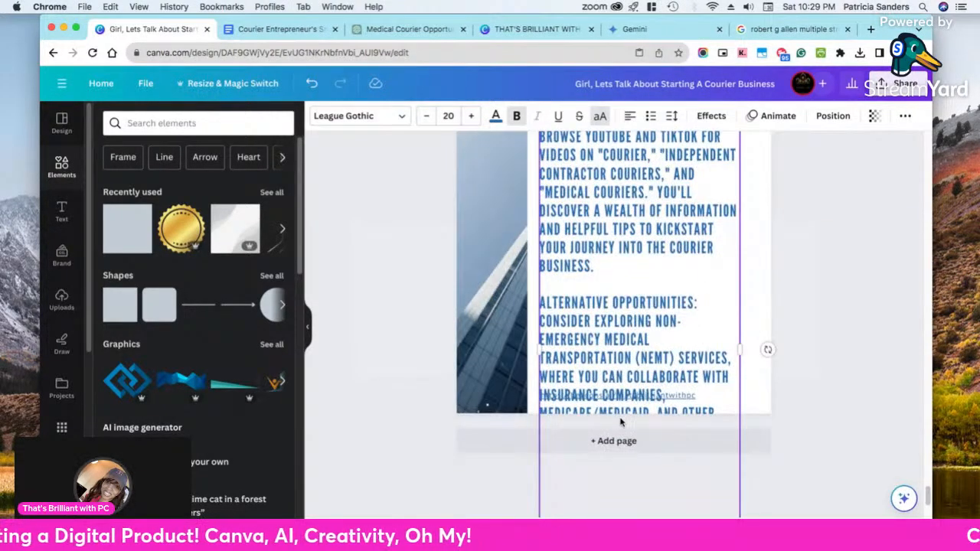
{"action": "left_click", "coordinate": [313, 84]}
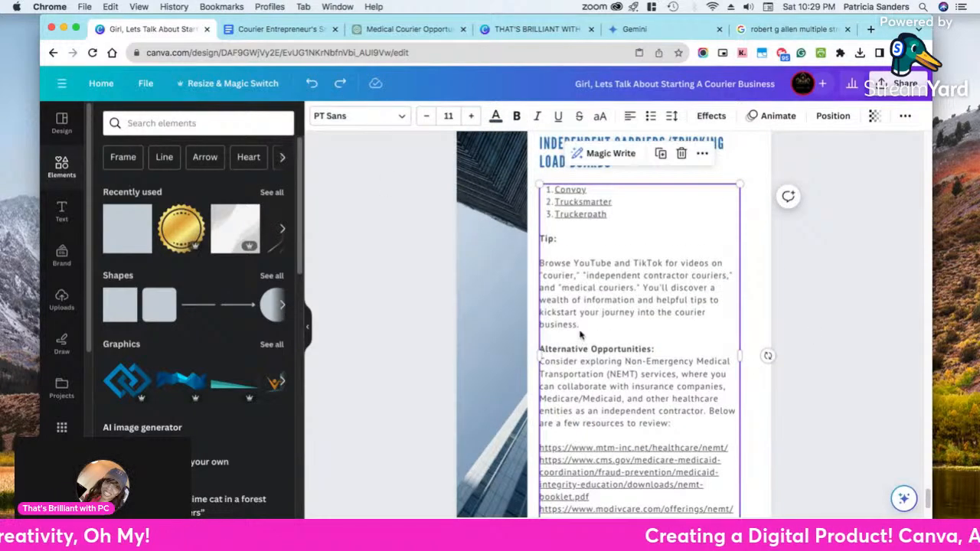
Cut the "Alternative Opportunities:" line out of the page 12 body text box
{"action": "scroll", "coordinate": [579, 335], "scroll_direction": "up", "scroll_amount": 1}
{"action": "left_click", "coordinate": [620, 351]}
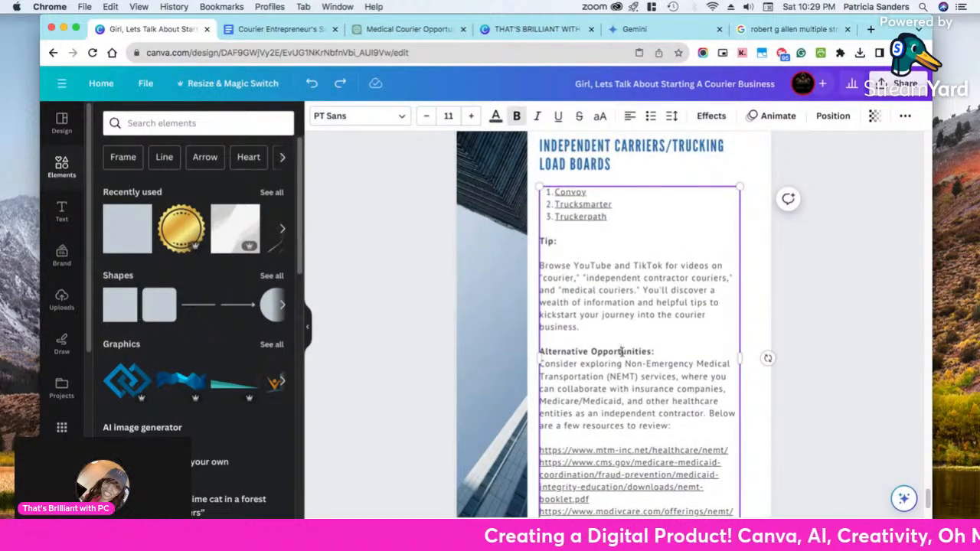
{"action": "left_click_drag", "start_coordinate": [657, 351], "coordinate": [539, 353]}
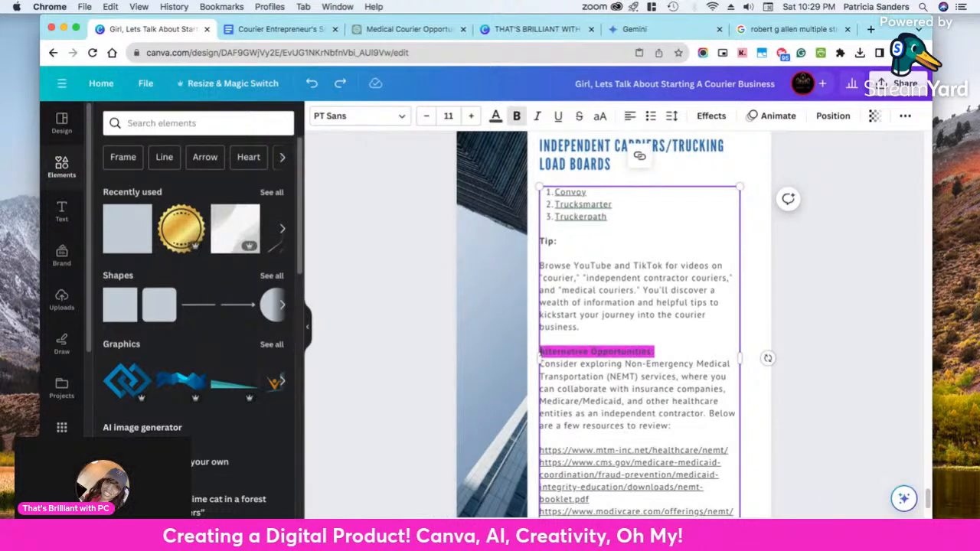
{"action": "right_click", "coordinate": [580, 351]}
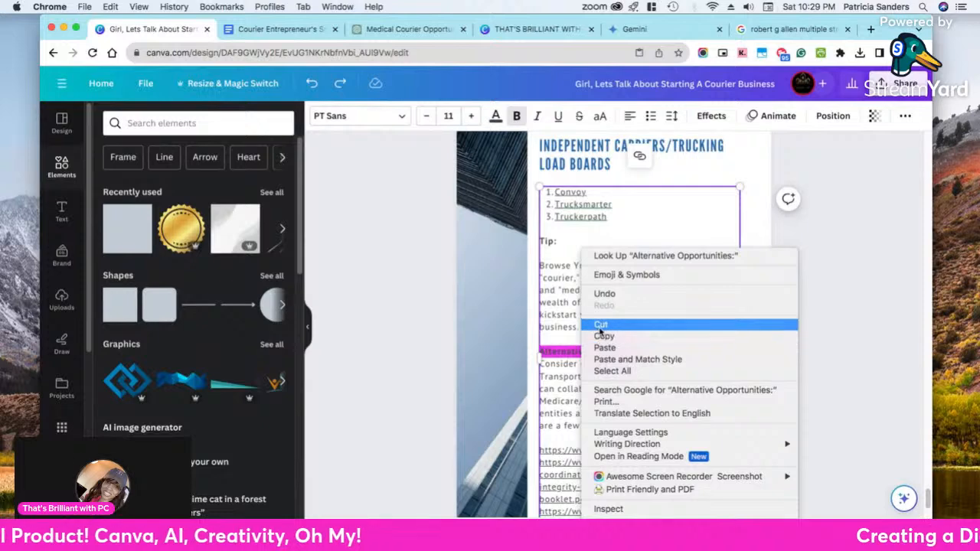
{"action": "left_click", "coordinate": [601, 326]}
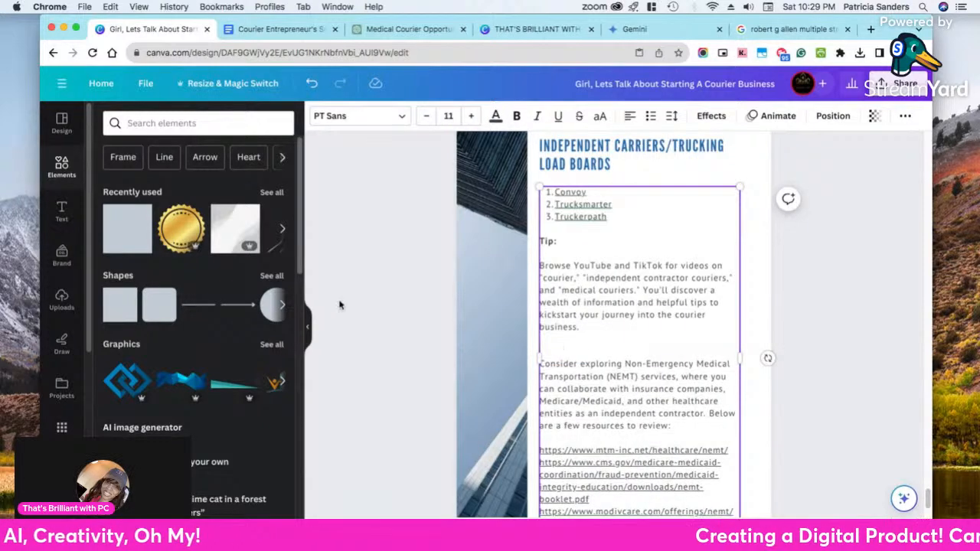
Add a separate body text box in the gap above the "Consider exploring" paragraph and paste "Alternative Opportunities:" into it
{"action": "left_click", "coordinate": [61, 211]}
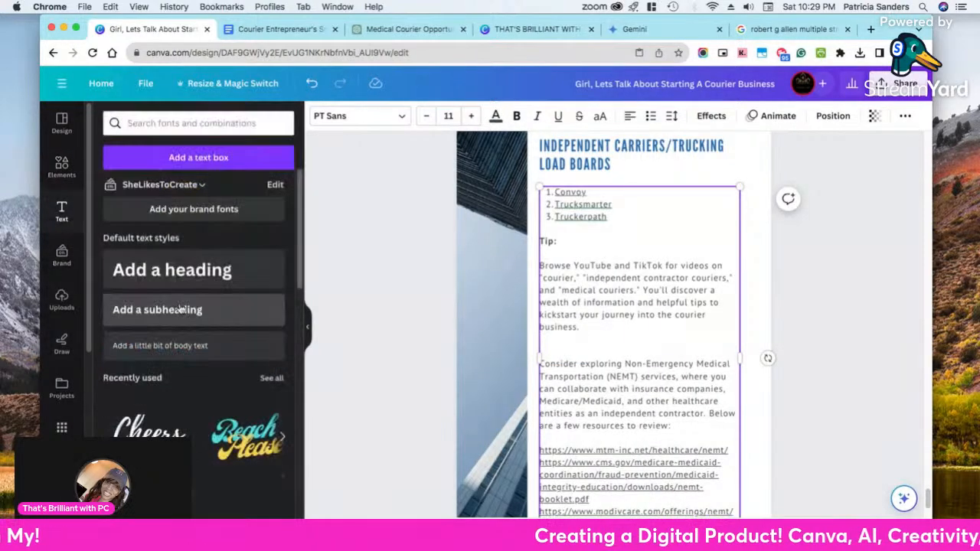
{"action": "left_click_drag", "start_coordinate": [179, 350], "coordinate": [620, 372]}
{"action": "right_click", "coordinate": [624, 348]}
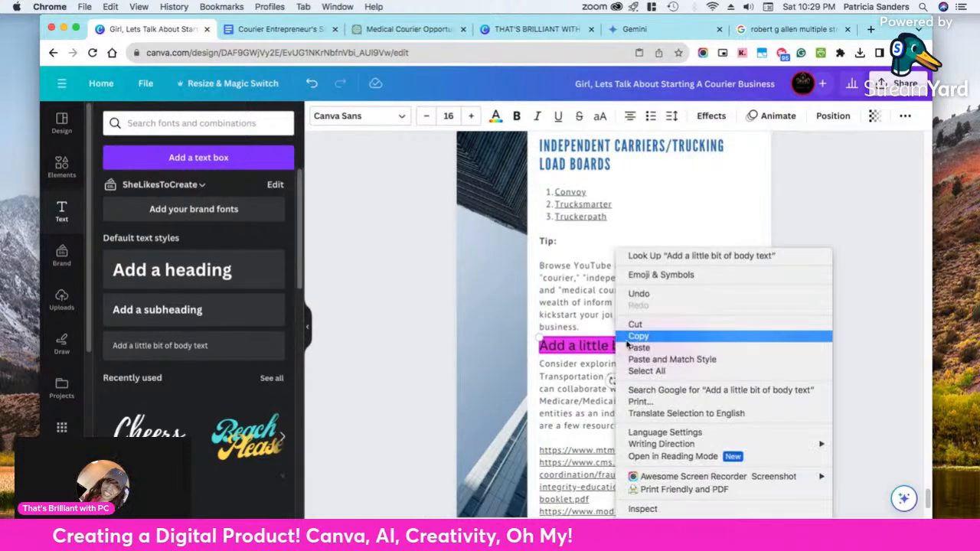
{"action": "left_click", "coordinate": [639, 348]}
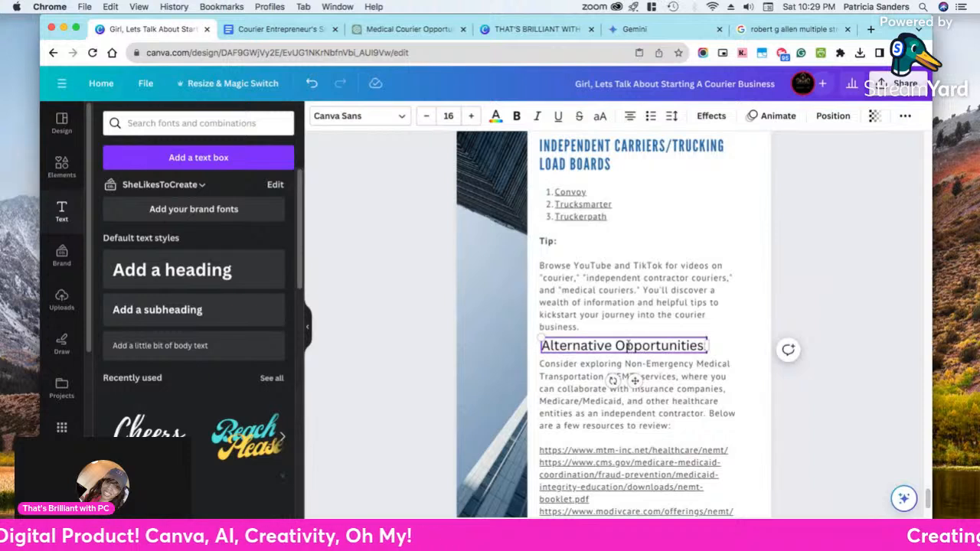
Copy the style of the "Independent Carriers/Trucking Load Boards" heading onto the separate "Alternative Opportunities:" text box
{"action": "left_click", "coordinate": [647, 165]}
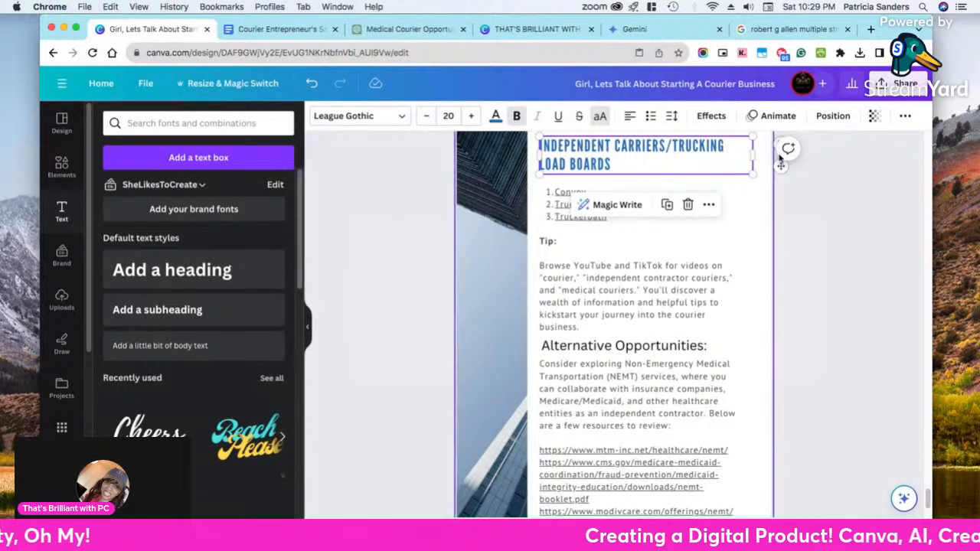
{"action": "left_click", "coordinate": [906, 116]}
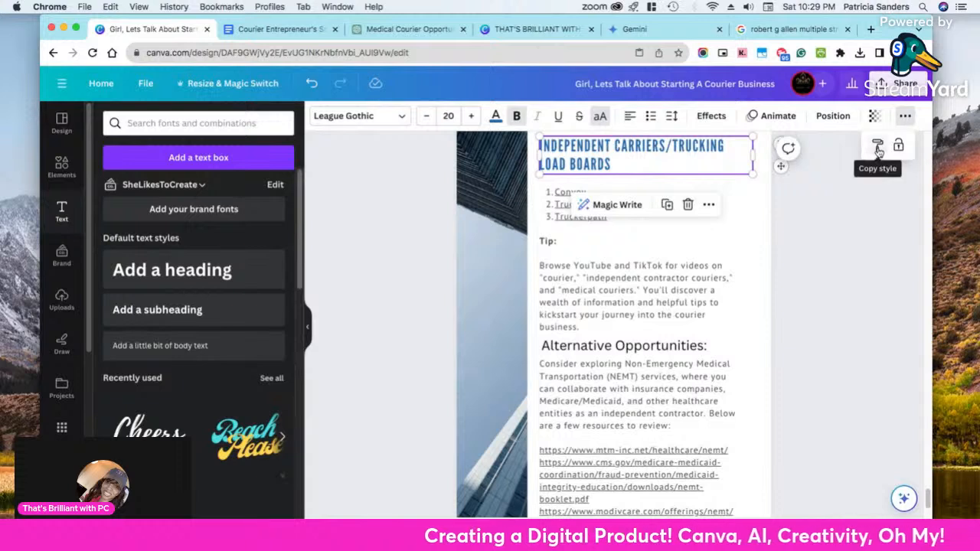
{"action": "left_click", "coordinate": [878, 150]}
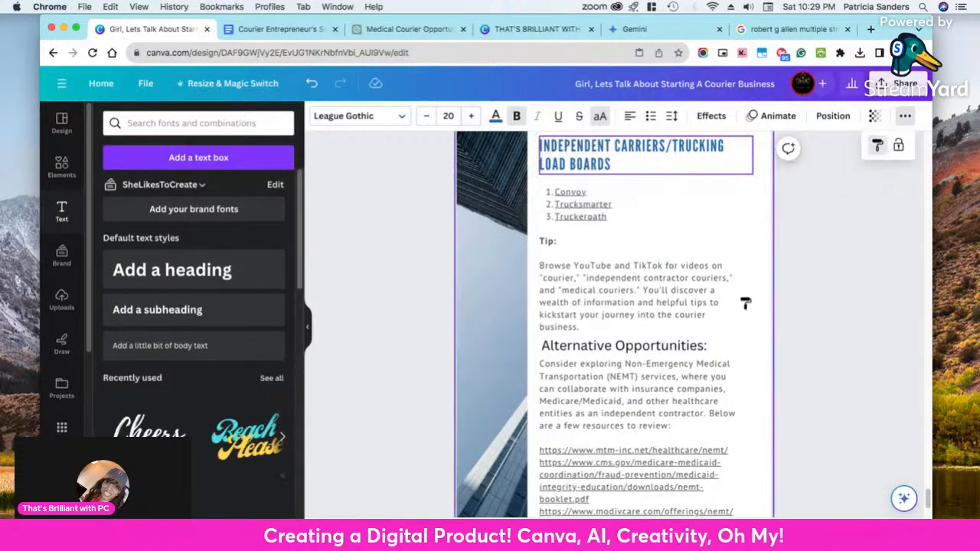
{"action": "left_click", "coordinate": [677, 351]}
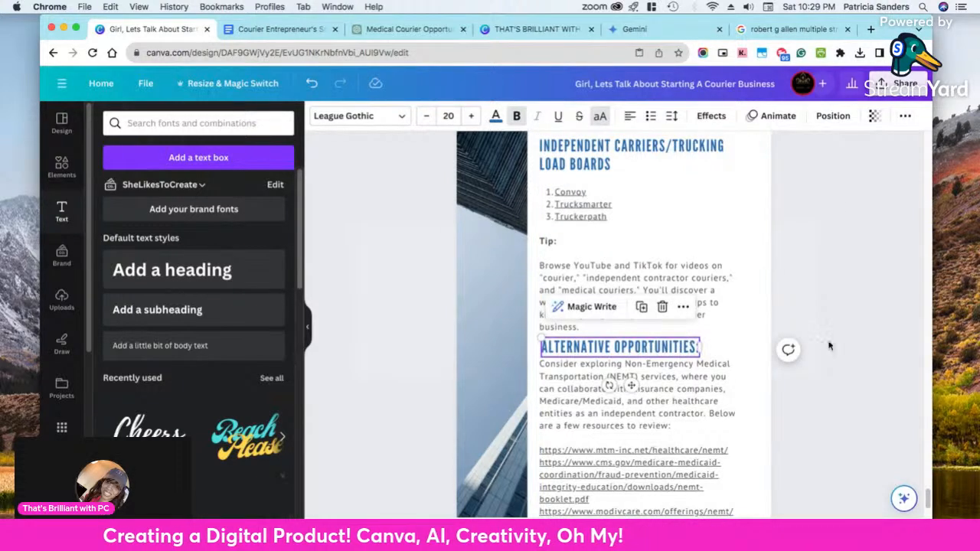
{"action": "left_click", "coordinate": [870, 336]}
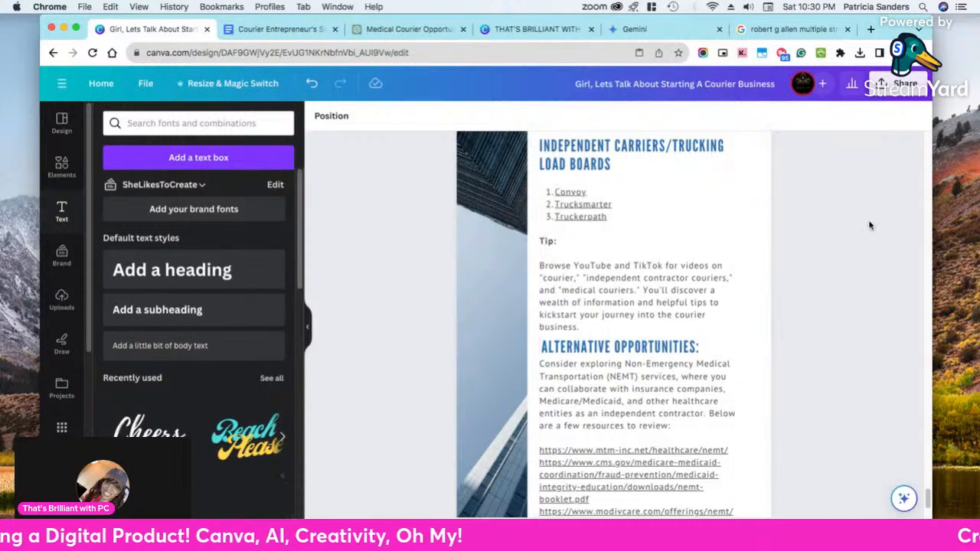
Cut the "Tip:" line out of the page 12 body text box
{"action": "left_click", "coordinate": [546, 245]}
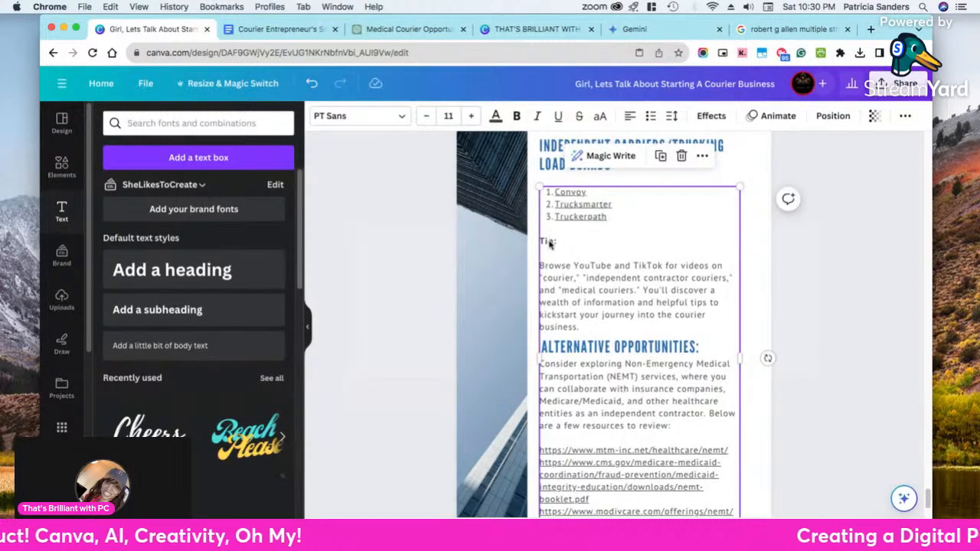
{"action": "double_click", "coordinate": [550, 243]}
{"action": "right_click", "coordinate": [548, 242]}
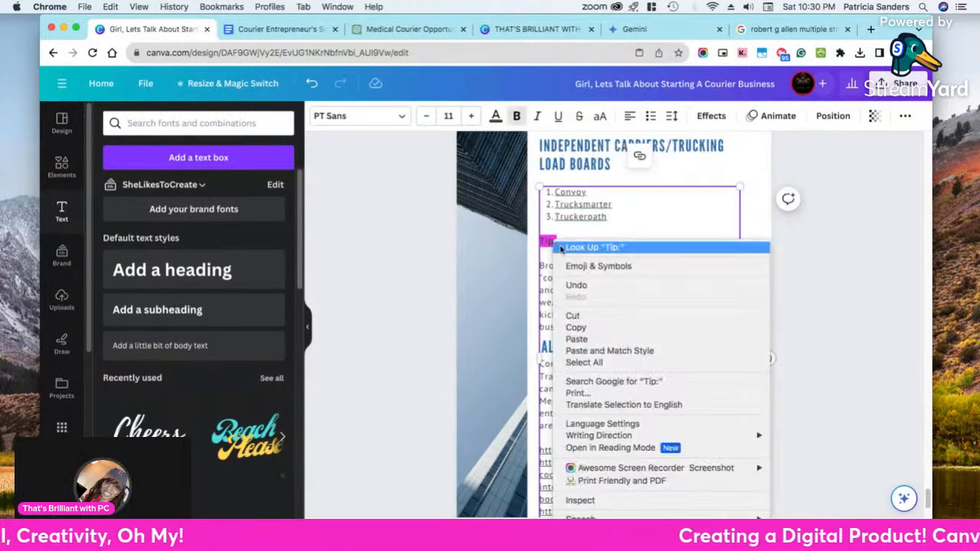
{"action": "left_click", "coordinate": [585, 317]}
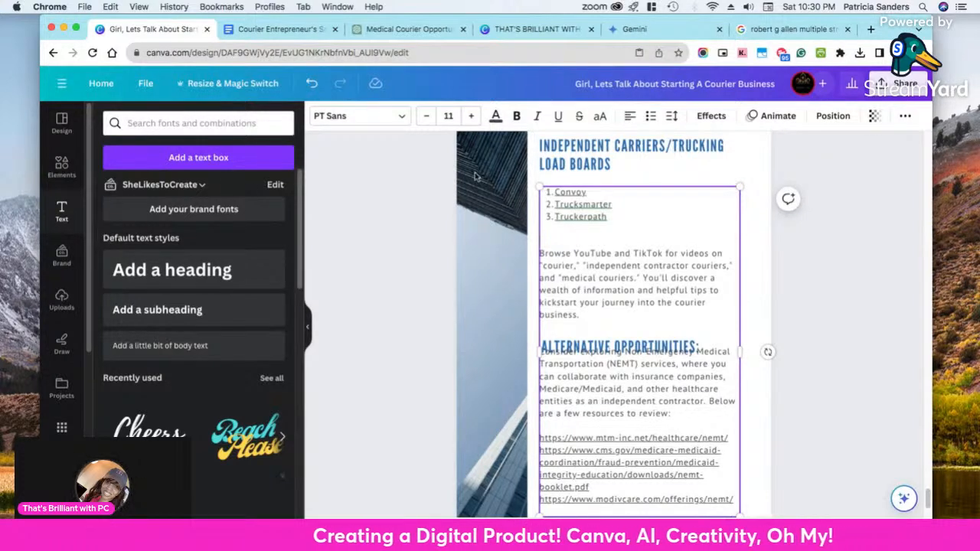
Move the "Alternative Opportunities:" heading up above the "Consider exploring" paragraph and group it with the body text box
{"action": "scroll", "coordinate": [605, 200], "scroll_direction": "up", "scroll_amount": 1}
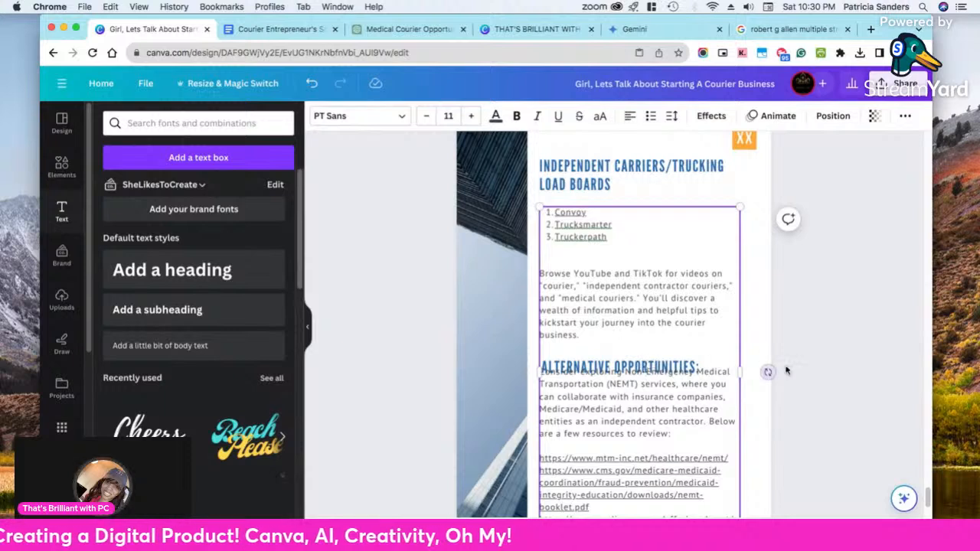
{"action": "left_click_drag", "start_coordinate": [655, 371], "coordinate": [654, 358]}
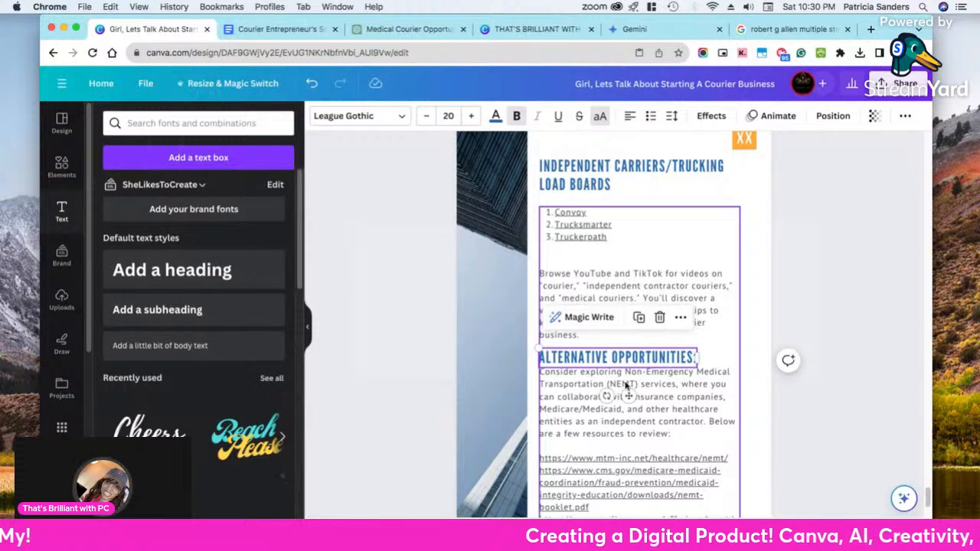
{"action": "left_click", "coordinate": [579, 392], "text": "shift"}
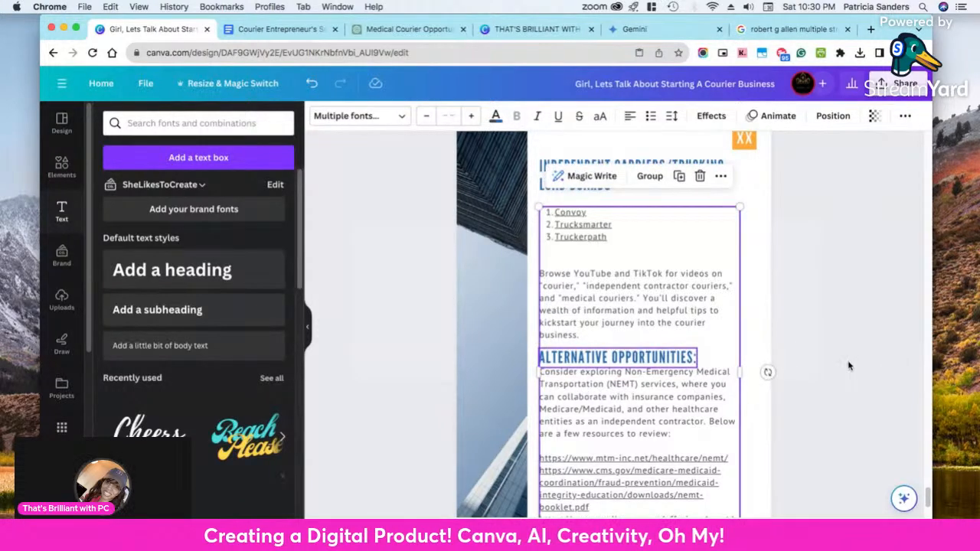
{"action": "left_click", "coordinate": [649, 175]}
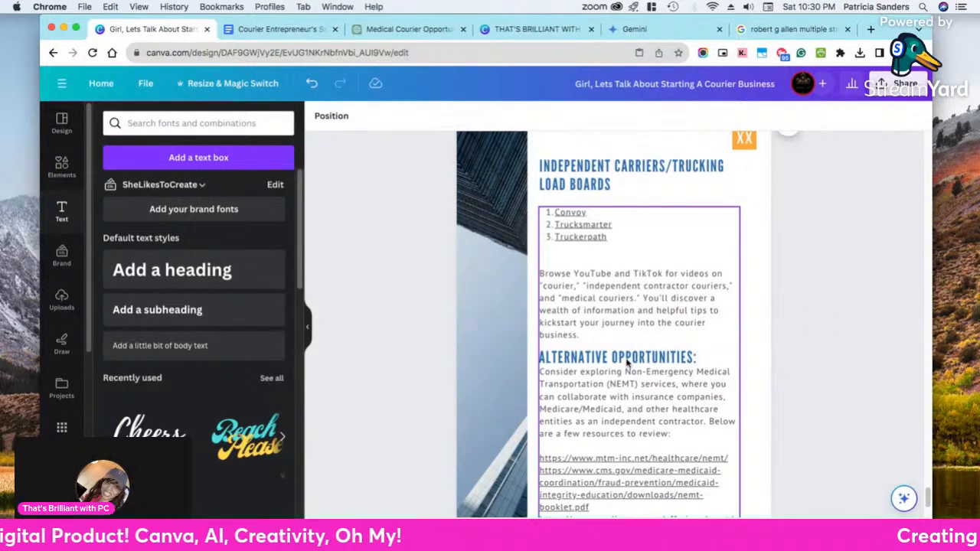
Insert three blank lines above the "Consider exploring" paragraph in the body text box
{"action": "scroll", "coordinate": [628, 364], "scroll_direction": "down", "scroll_amount": 3}
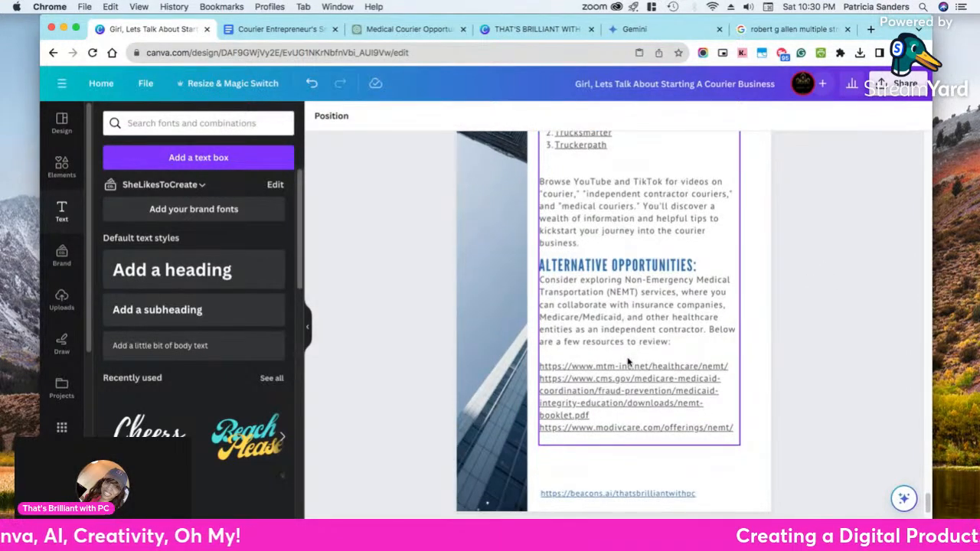
{"action": "scroll", "coordinate": [605, 329], "scroll_direction": "up", "scroll_amount": 1}
{"action": "left_click", "coordinate": [638, 283]}
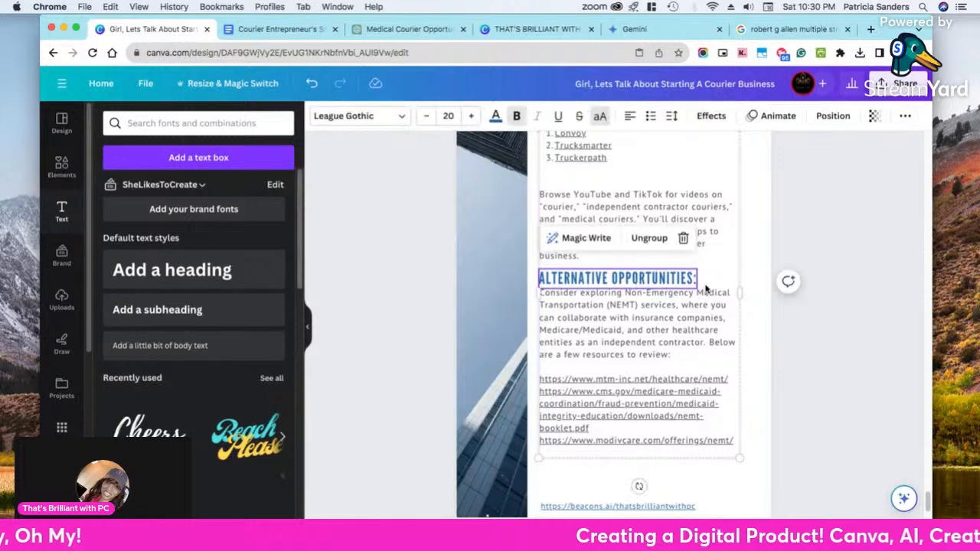
{"action": "left_click", "coordinate": [704, 282]}
{"action": "left_click", "coordinate": [634, 265]}
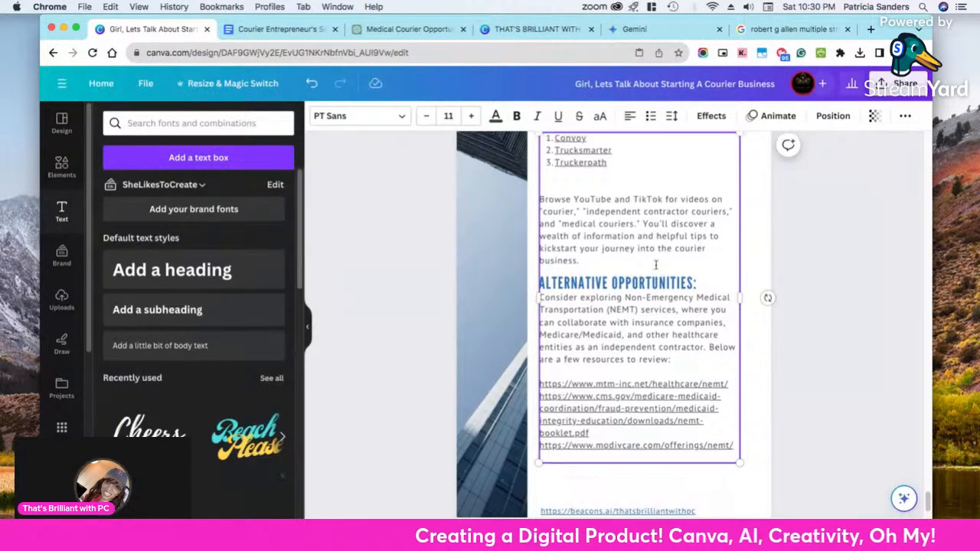
{"action": "key", "text": "Return"}
{"action": "key", "text": "Return"}
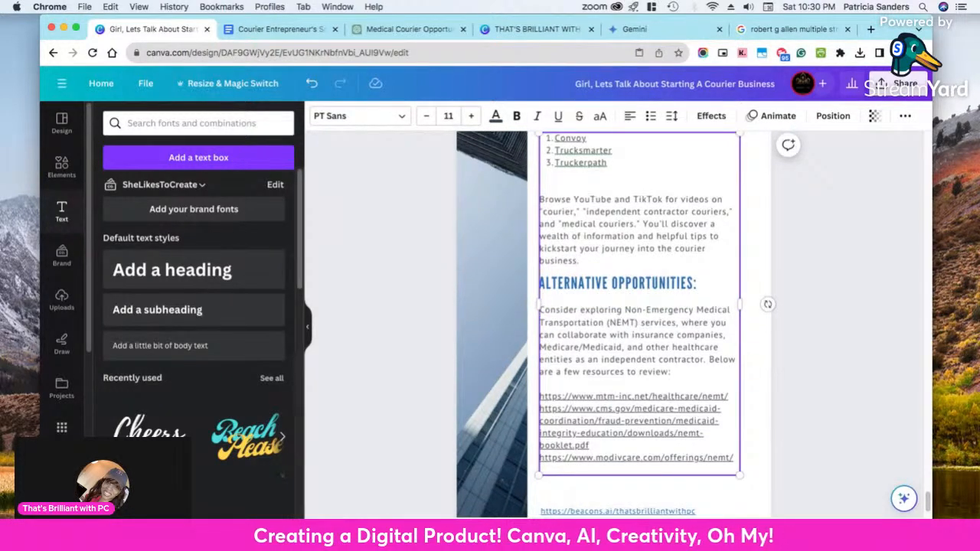
{"action": "key", "text": "Return"}
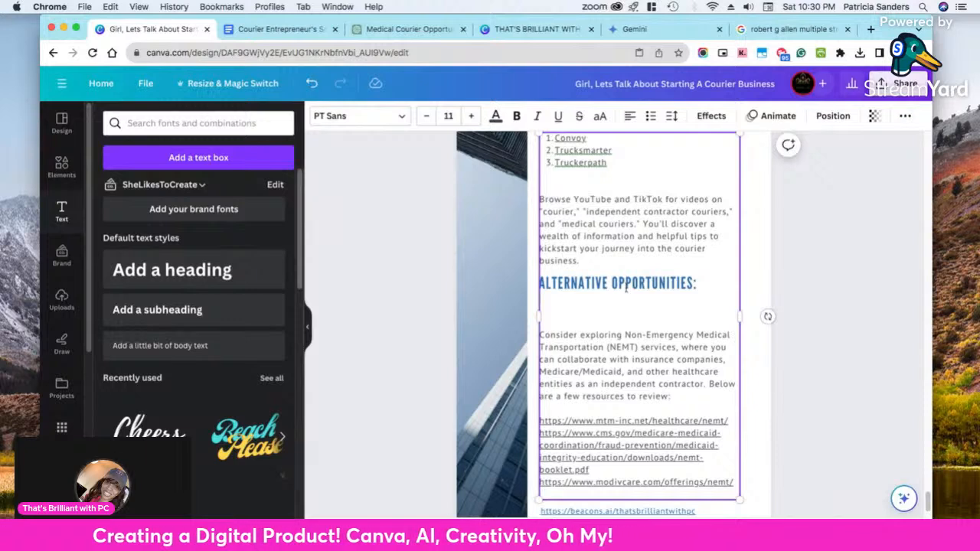
Ungroup the "Alternative Opportunities:" heading from the body text box and move it down to just above the "Consider exploring" paragraph
{"action": "scroll", "coordinate": [603, 230], "scroll_direction": "up", "scroll_amount": 3}
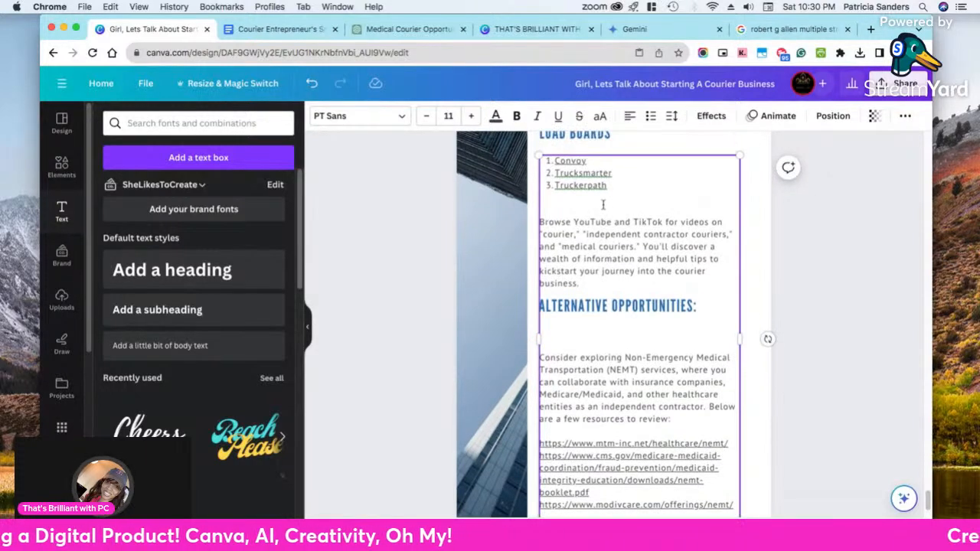
{"action": "scroll", "coordinate": [601, 204], "scroll_direction": "up", "scroll_amount": 1}
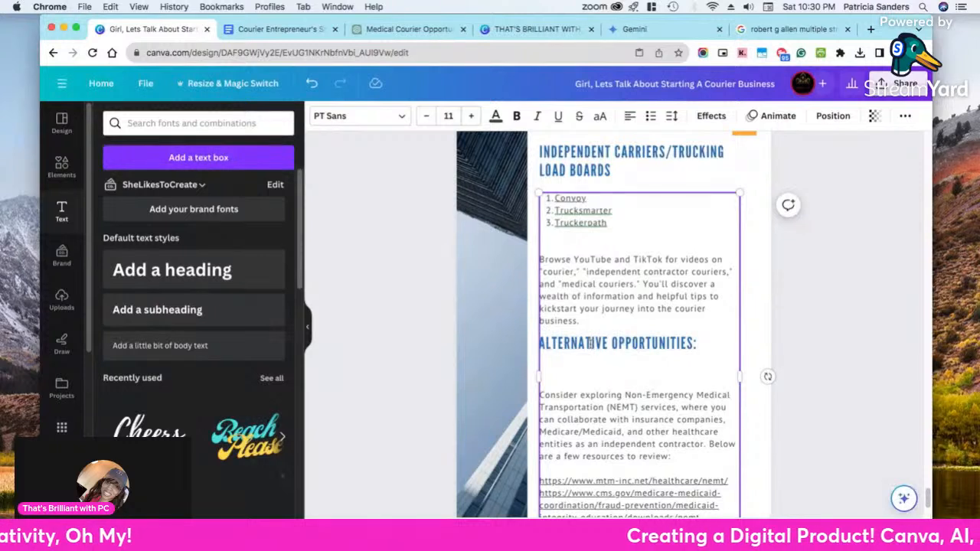
{"action": "left_click", "coordinate": [376, 355]}
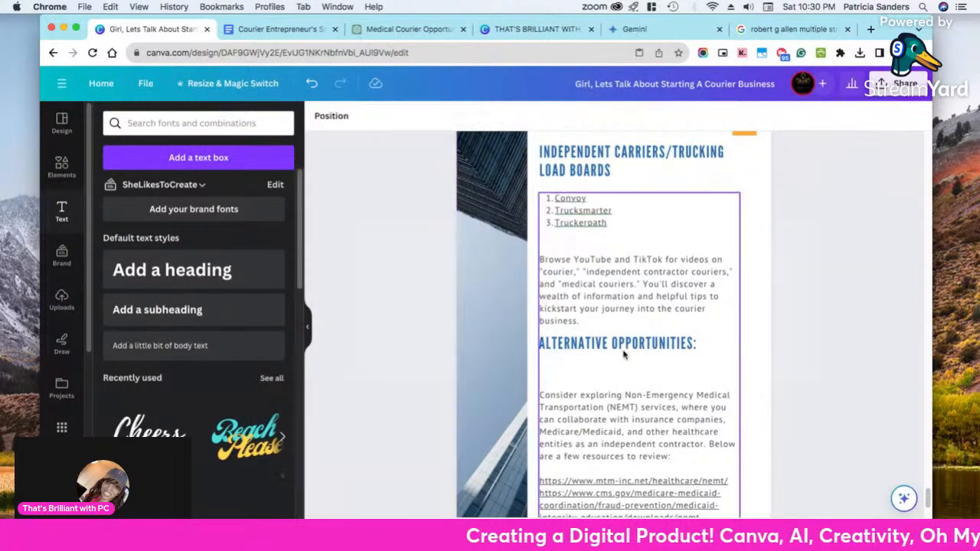
{"action": "left_click", "coordinate": [640, 348]}
{"action": "left_click", "coordinate": [650, 303]}
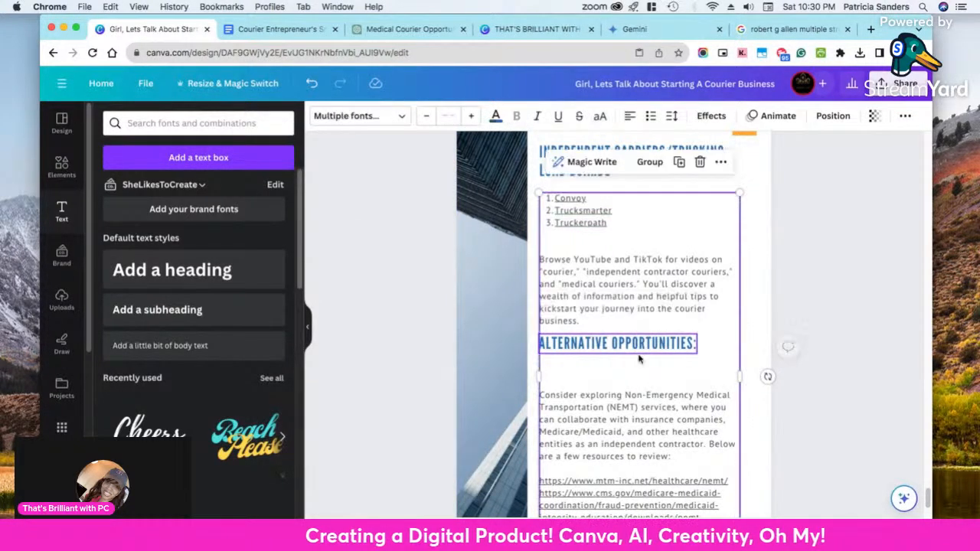
{"action": "mouse_move", "coordinate": [635, 350]}
{"action": "left_mouse_down"}
{"action": "mouse_move", "coordinate": [633, 364]}
{"action": "mouse_move", "coordinate": [631, 346]}
{"action": "left_mouse_up"}
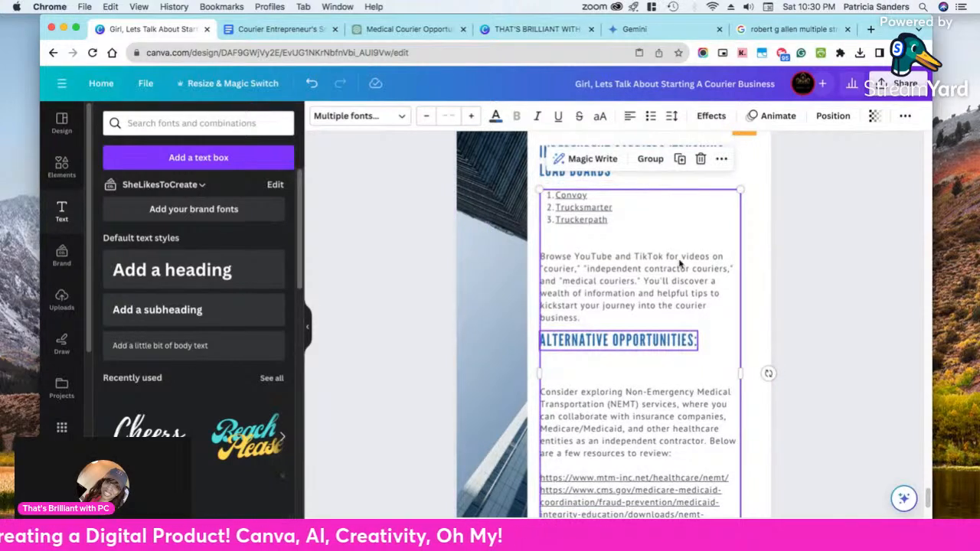
{"action": "left_click", "coordinate": [876, 298]}
{"action": "left_click_drag", "start_coordinate": [680, 340], "coordinate": [680, 373]}
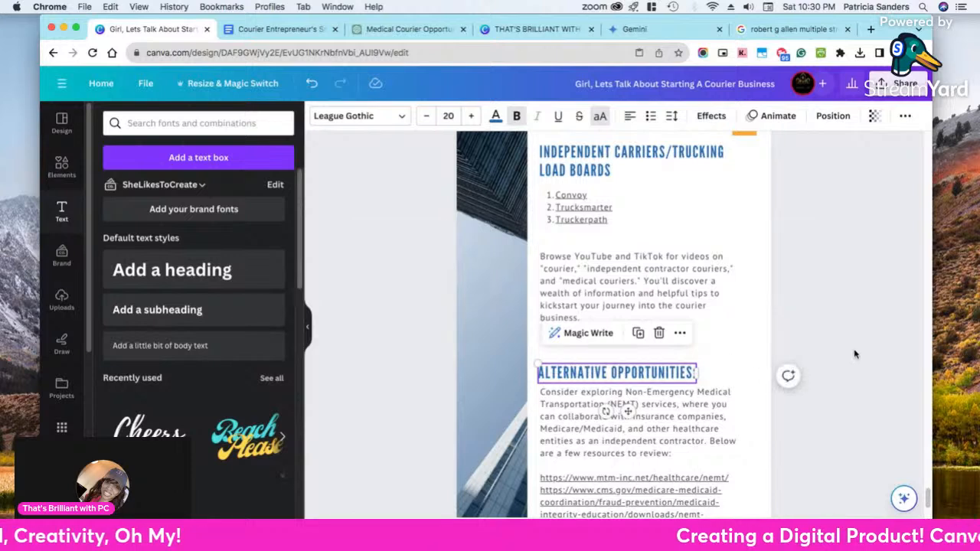
Insert a blank line between the numbered load board list and the "Browse YouTube and TikTok" paragraph
{"action": "left_click", "coordinate": [564, 251]}
{"action": "left_click", "coordinate": [565, 252]}
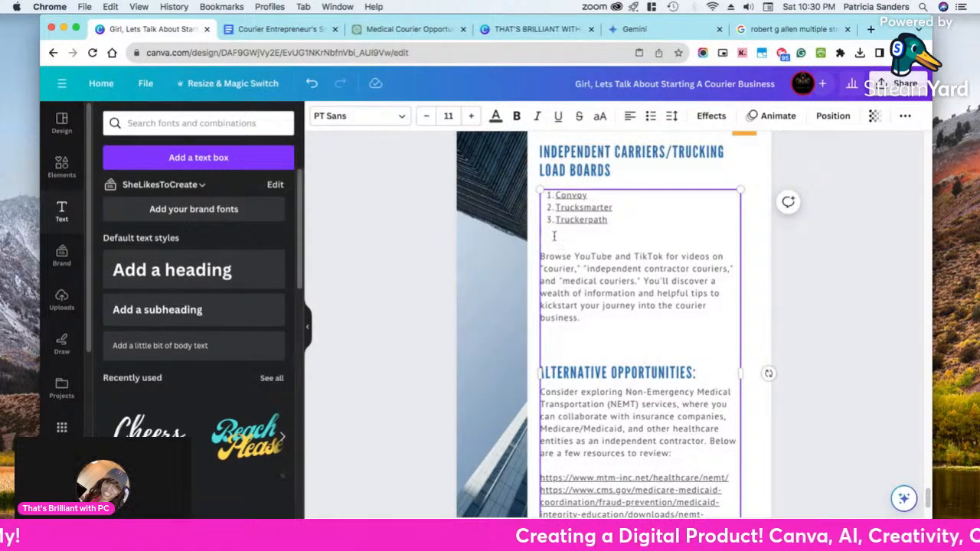
{"action": "left_click", "coordinate": [555, 236]}
{"action": "key", "text": "Return"}
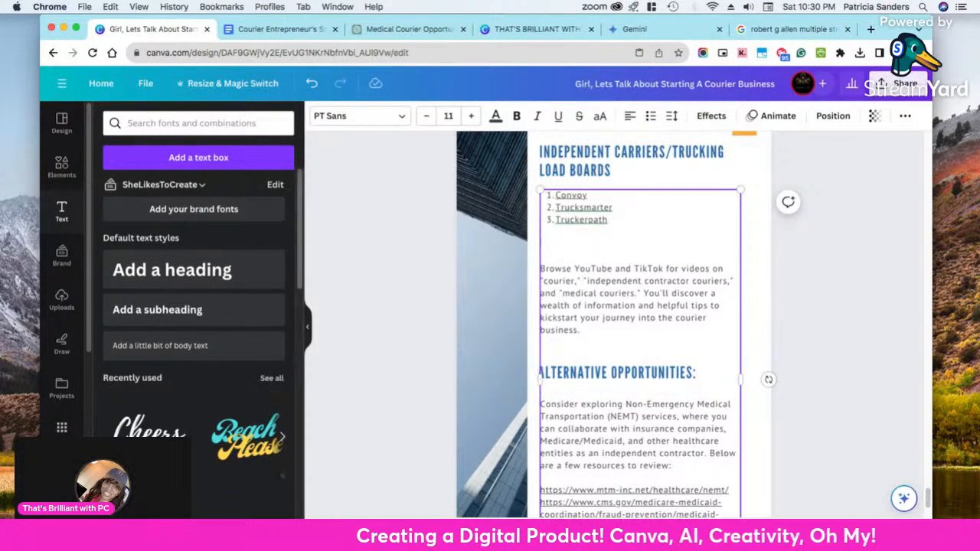
Delete one blank line above the "Consider exploring" paragraph in the body text box
{"action": "scroll", "coordinate": [670, 370], "scroll_direction": "down", "scroll_amount": 3}
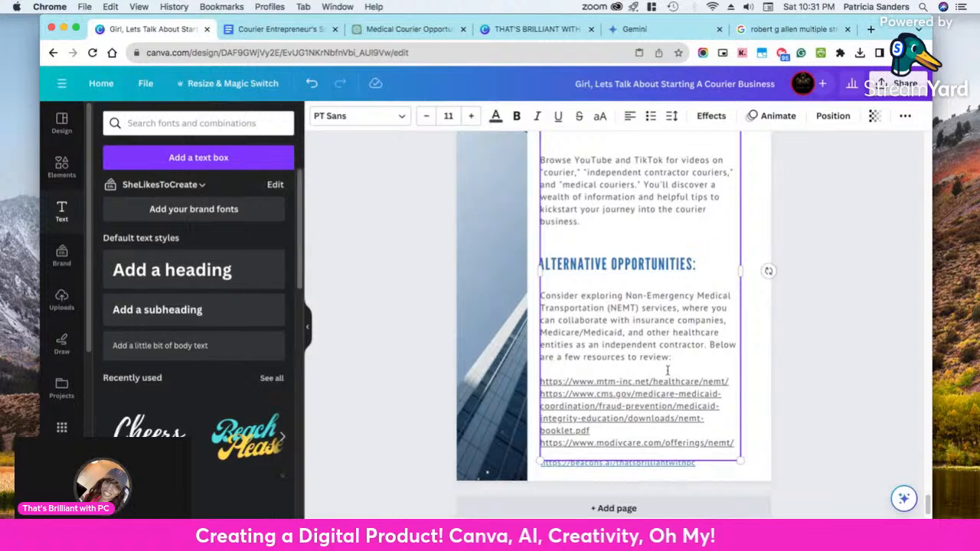
{"action": "scroll", "coordinate": [578, 239], "scroll_direction": "up", "scroll_amount": 2}
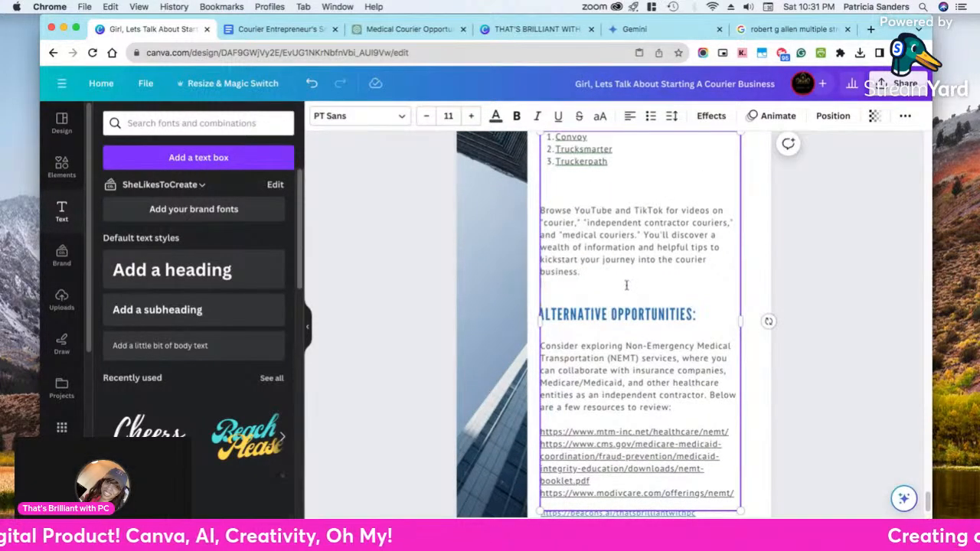
{"action": "key", "text": "BackSpace"}
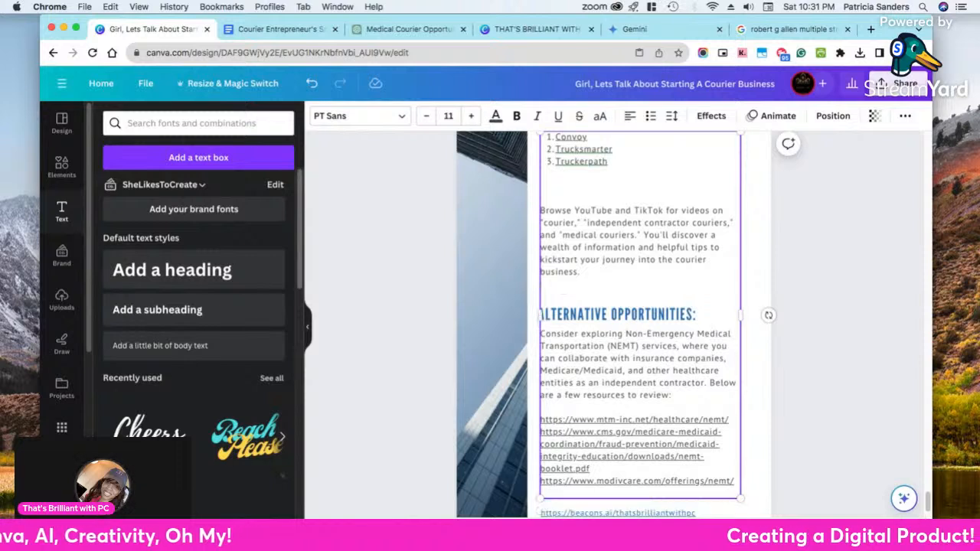
{"action": "scroll", "coordinate": [652, 319], "scroll_direction": "up", "scroll_amount": 1}
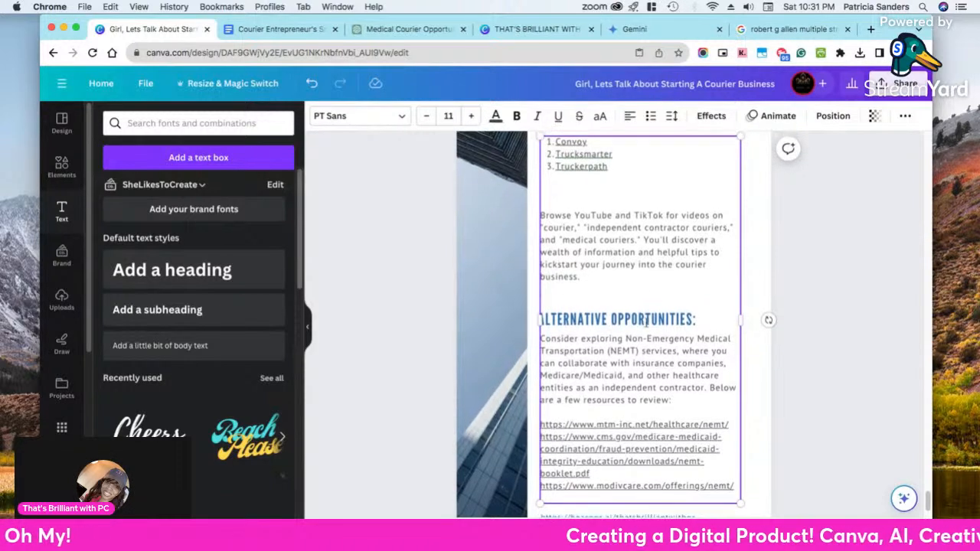
{"action": "left_click", "coordinate": [422, 307]}
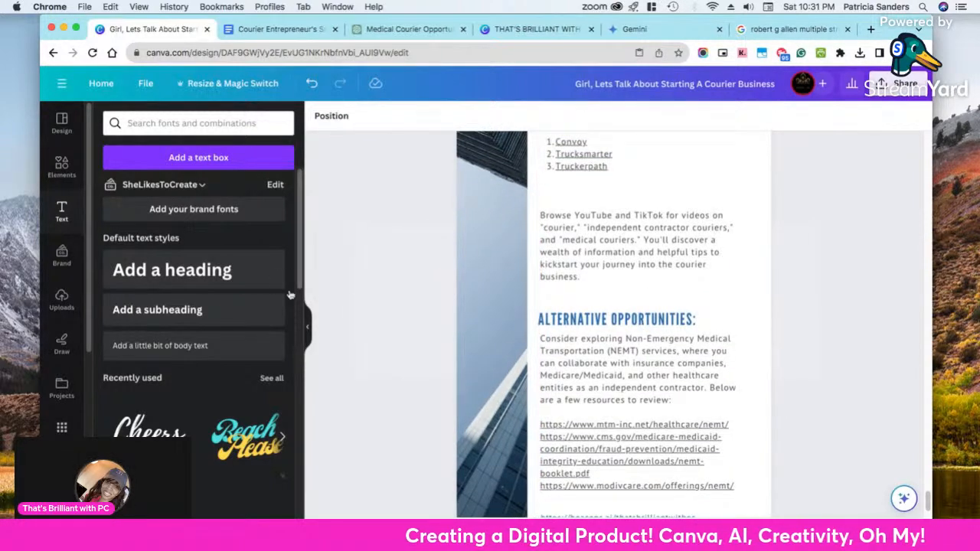
Duplicate the "Alternative Opportunities:" heading, move the copy directly above the original, and undo the duplication
{"action": "left_click", "coordinate": [609, 320]}
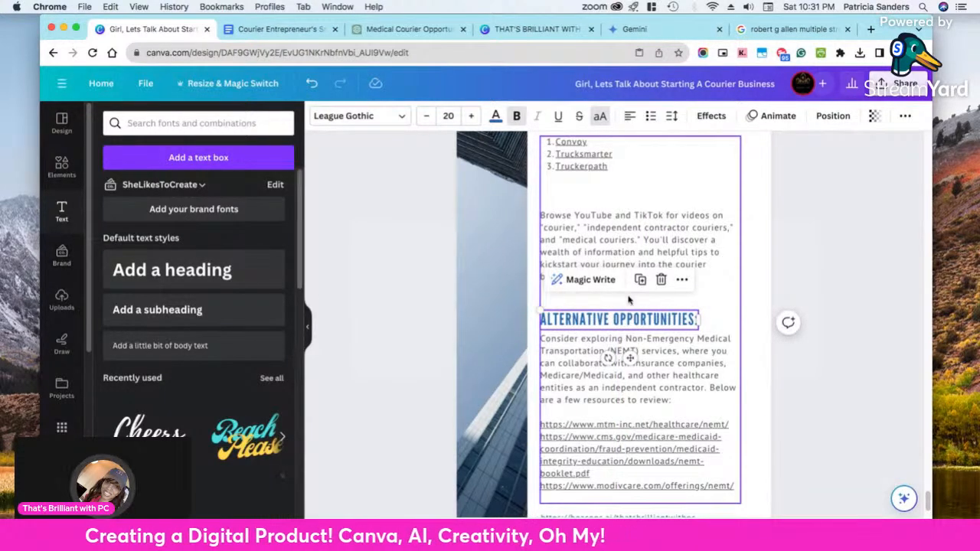
{"action": "left_click", "coordinate": [640, 280]}
{"action": "left_click_drag", "start_coordinate": [630, 331], "coordinate": [617, 304]}
{"action": "double_click", "coordinate": [617, 302]}
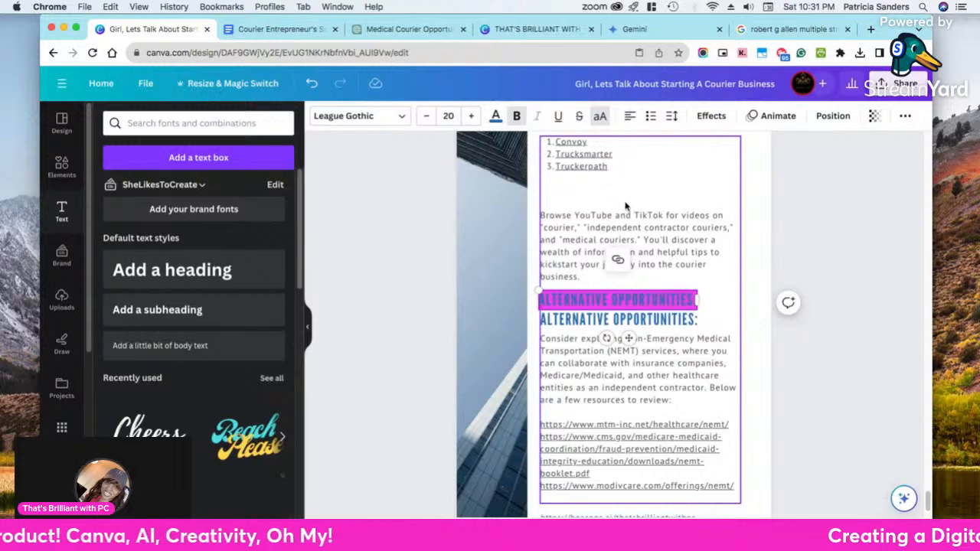
{"action": "left_click", "coordinate": [314, 86]}
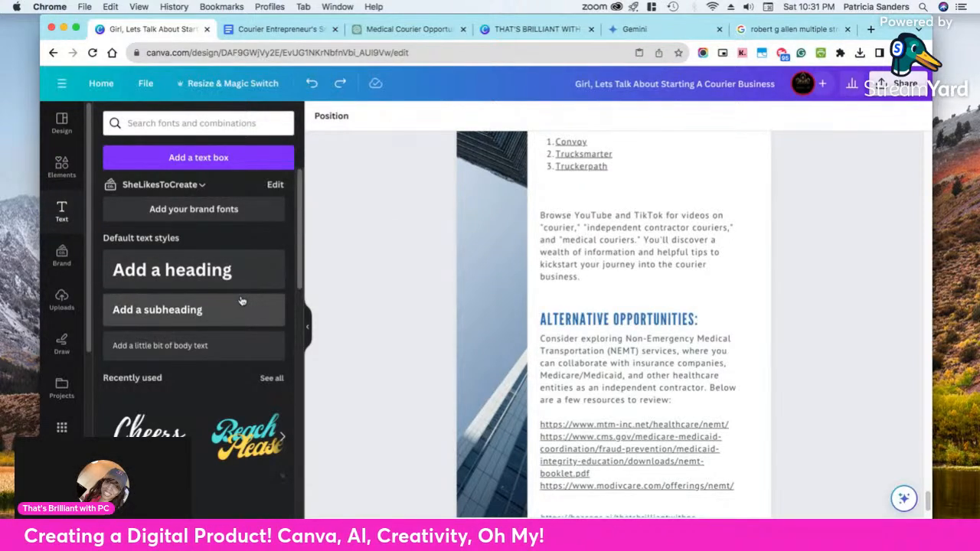
{"action": "left_click", "coordinate": [151, 347]}
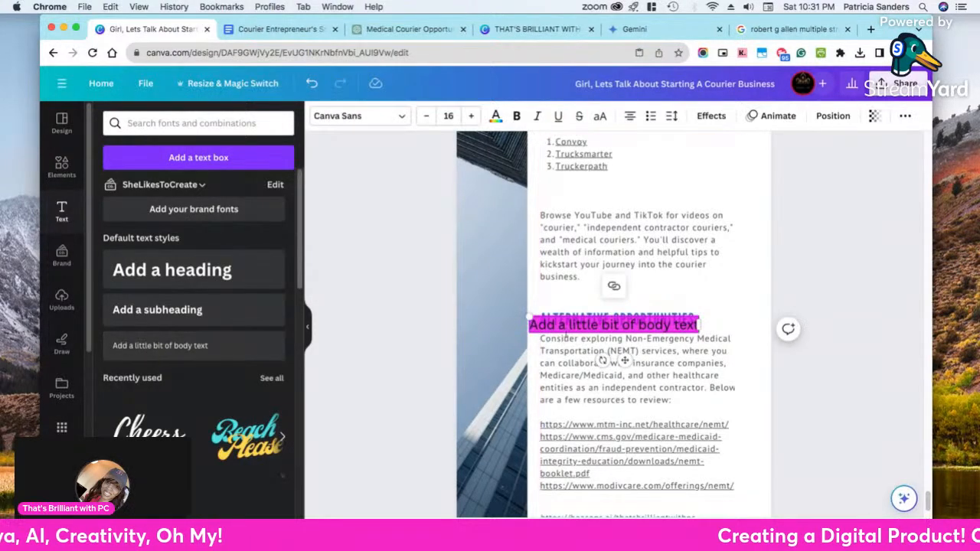
{"action": "left_click", "coordinate": [624, 360]}
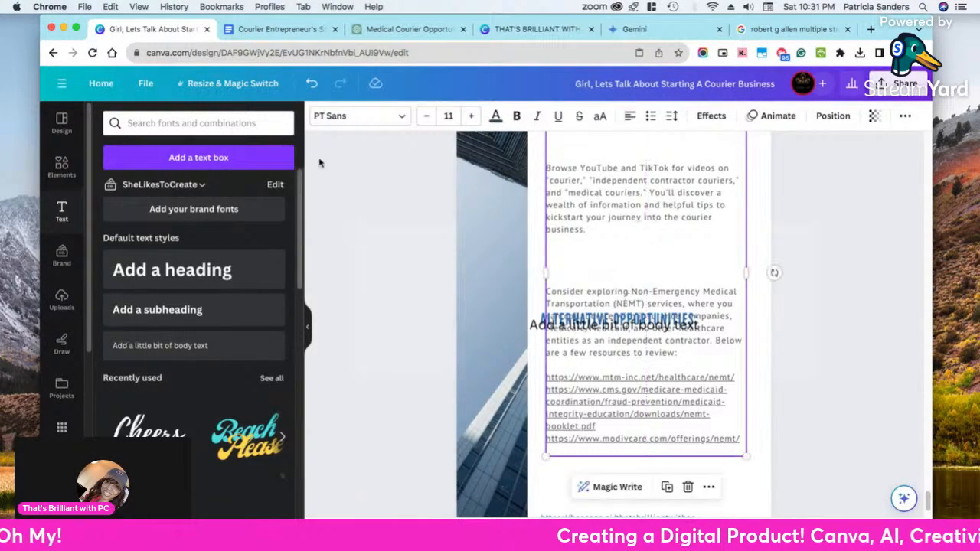
{"action": "left_click_drag", "start_coordinate": [568, 331], "coordinate": [571, 269]}
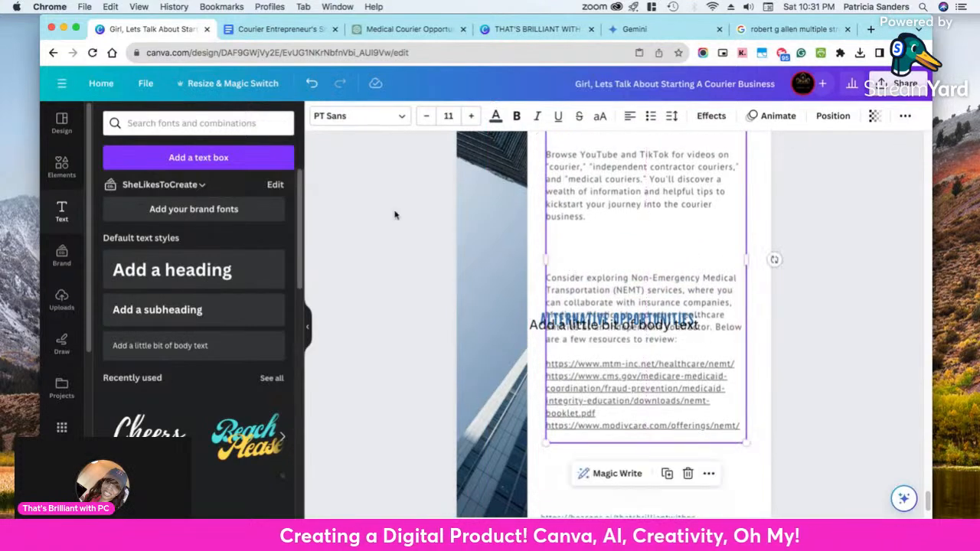
{"action": "left_click", "coordinate": [311, 83]}
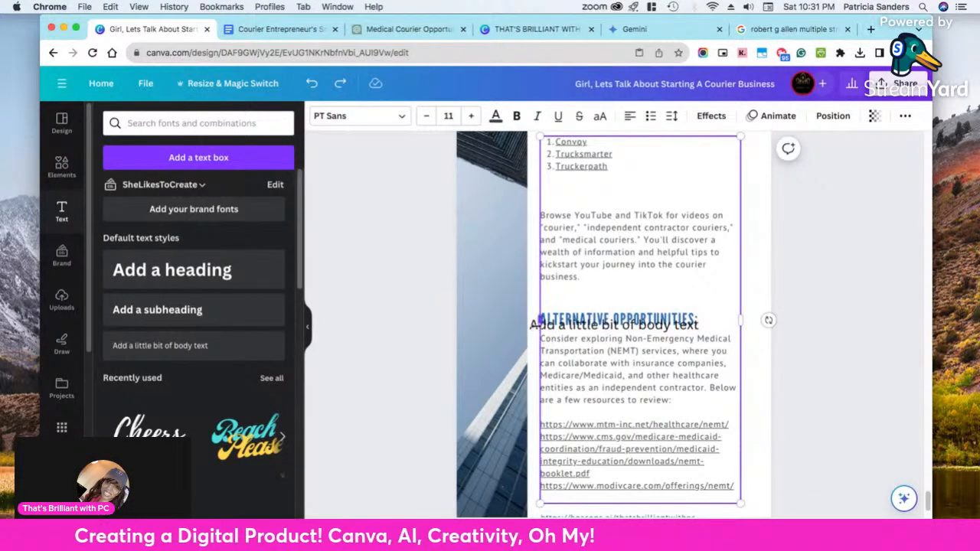
{"action": "left_click_drag", "start_coordinate": [532, 325], "coordinate": [546, 344]}
{"action": "left_click", "coordinate": [313, 84]}
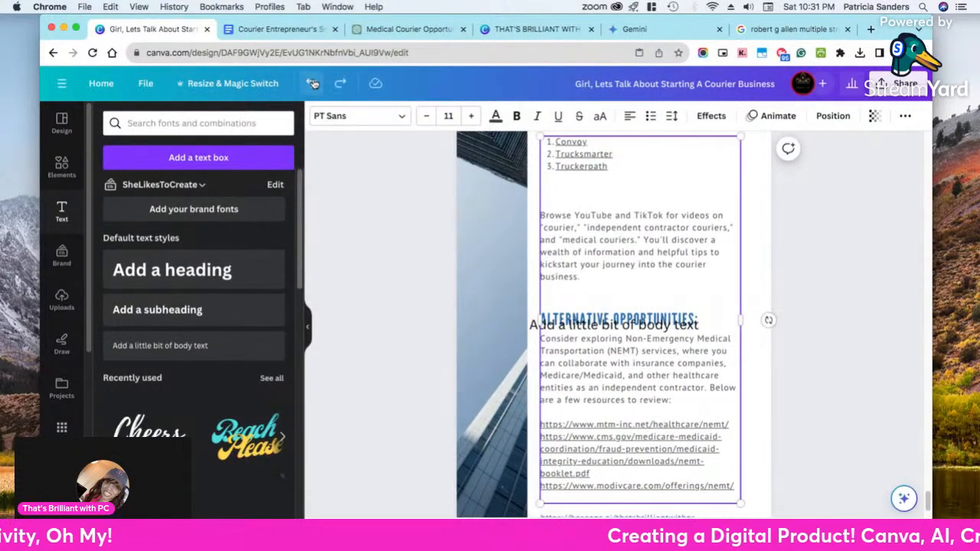
{"action": "left_click", "coordinate": [313, 83]}
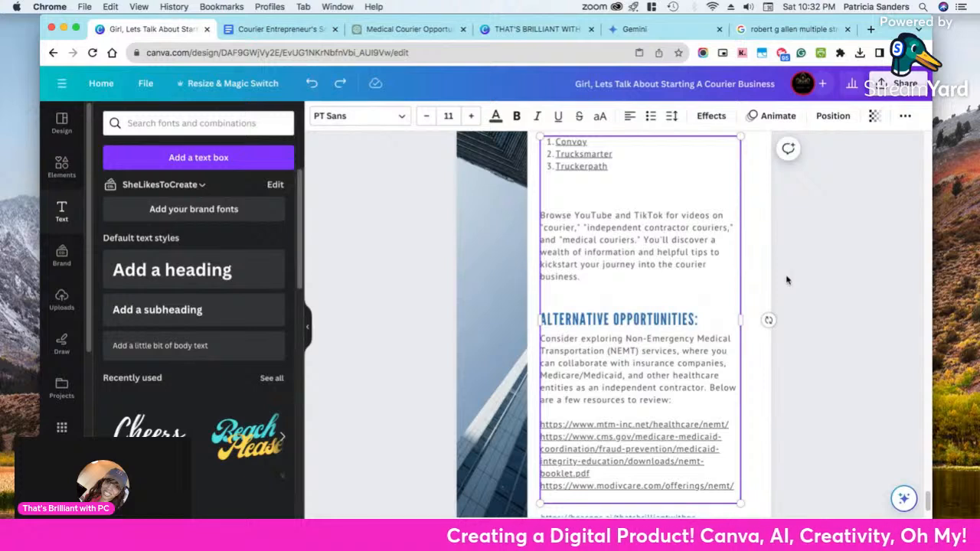
Add a body text element reading "Tip:" and place it left-aligned just above the "Browse YouTube and TikTok" paragraph
{"action": "left_click", "coordinate": [804, 285]}
{"action": "scroll", "coordinate": [810, 283], "scroll_direction": "up", "scroll_amount": 2}
{"action": "left_click", "coordinate": [611, 241]}
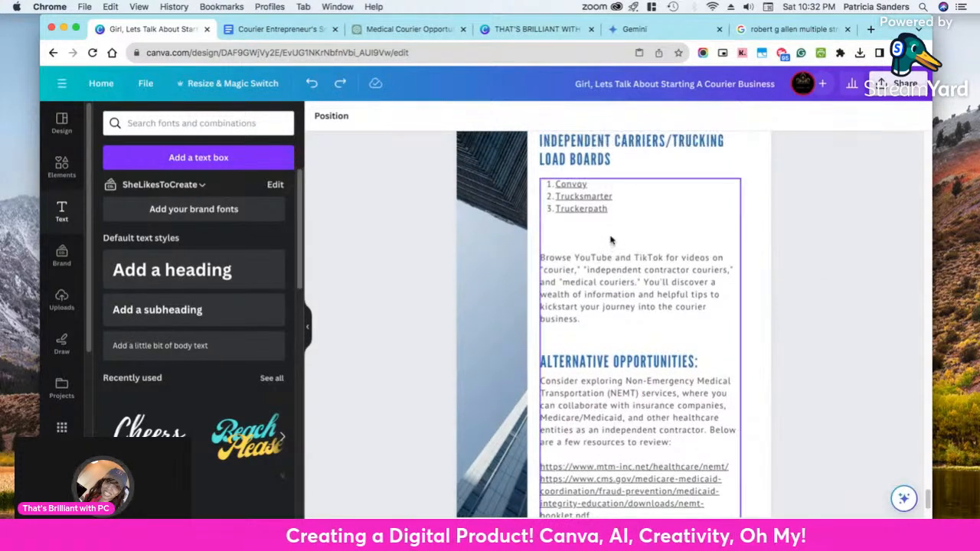
{"action": "left_click", "coordinate": [159, 348]}
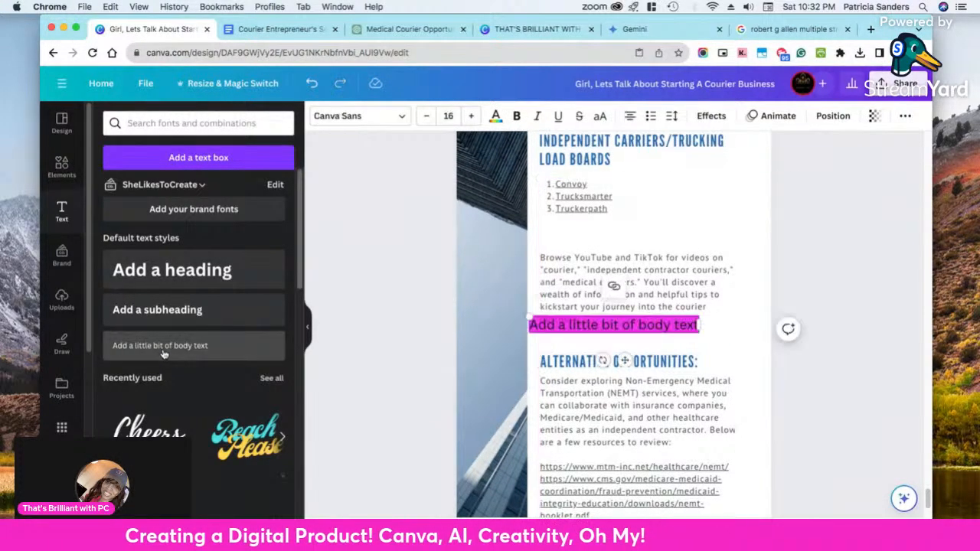
{"action": "left_click_drag", "start_coordinate": [624, 359], "coordinate": [634, 274]}
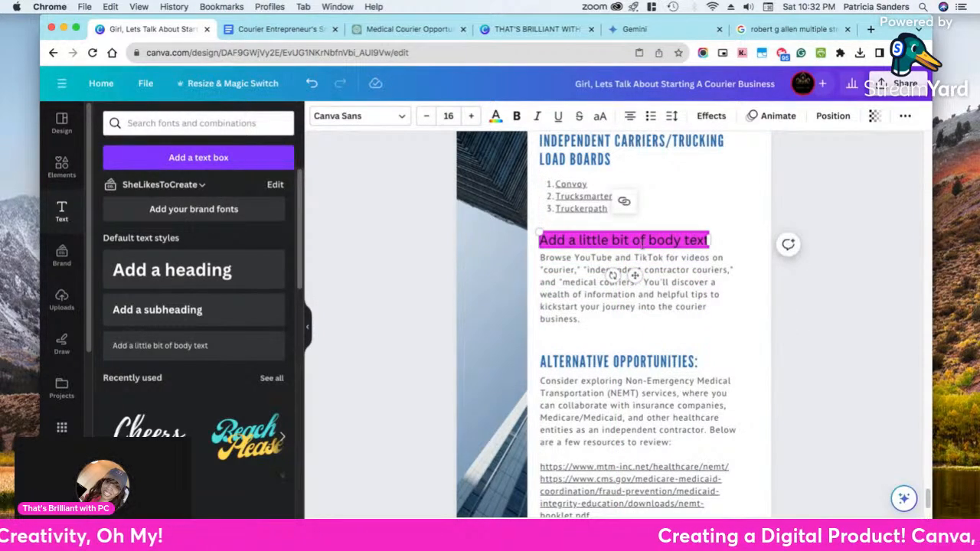
{"action": "type", "text": "Tip"}
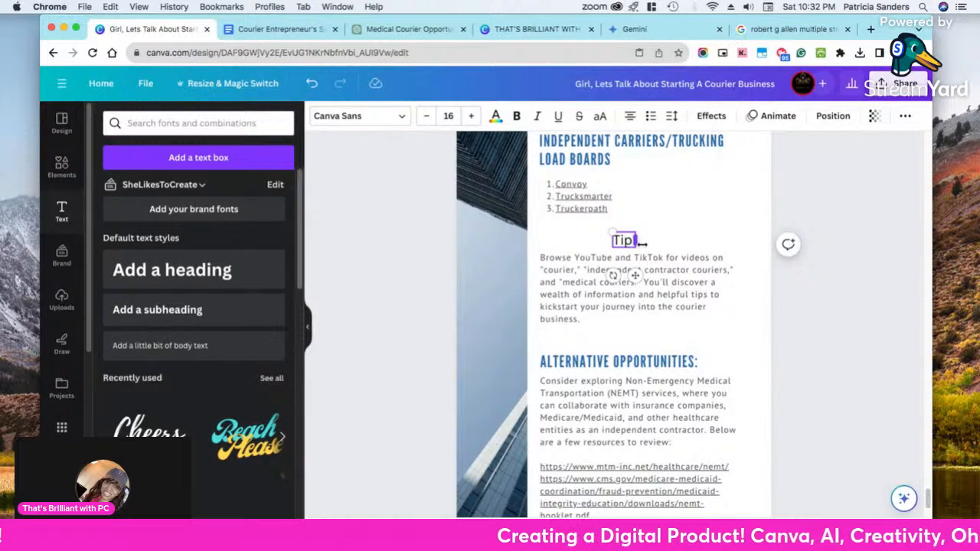
{"action": "left_click_drag", "start_coordinate": [635, 274], "coordinate": [569, 277]}
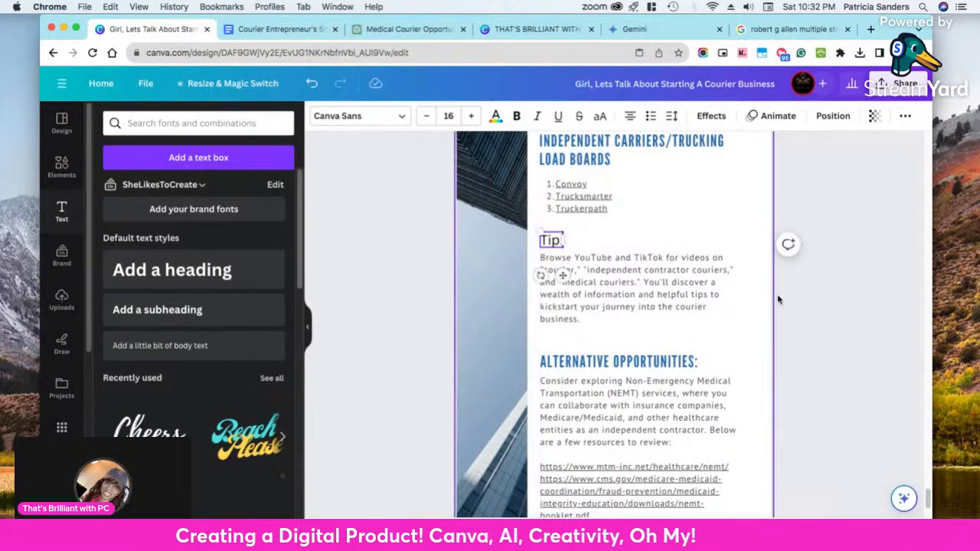
{"action": "left_click", "coordinate": [660, 366]}
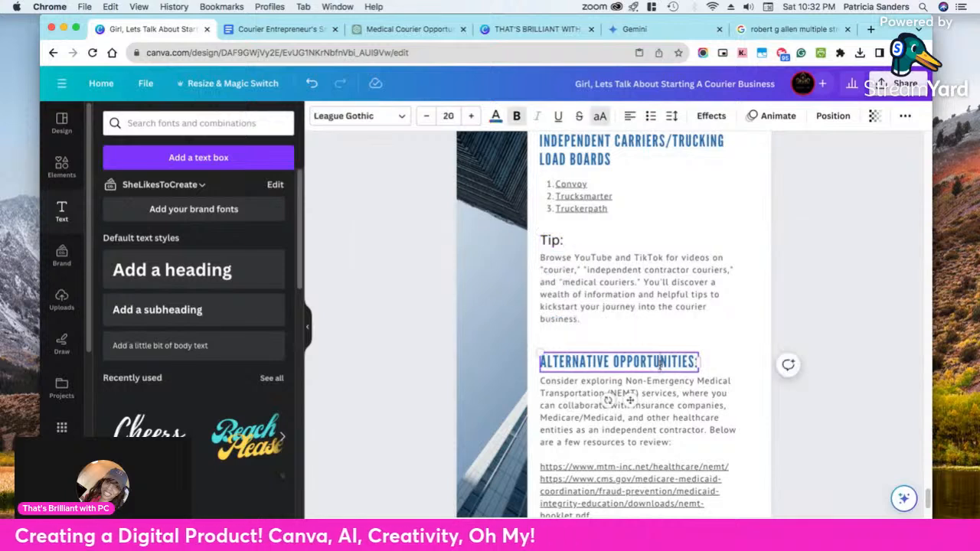
{"action": "left_click", "coordinate": [660, 364]}
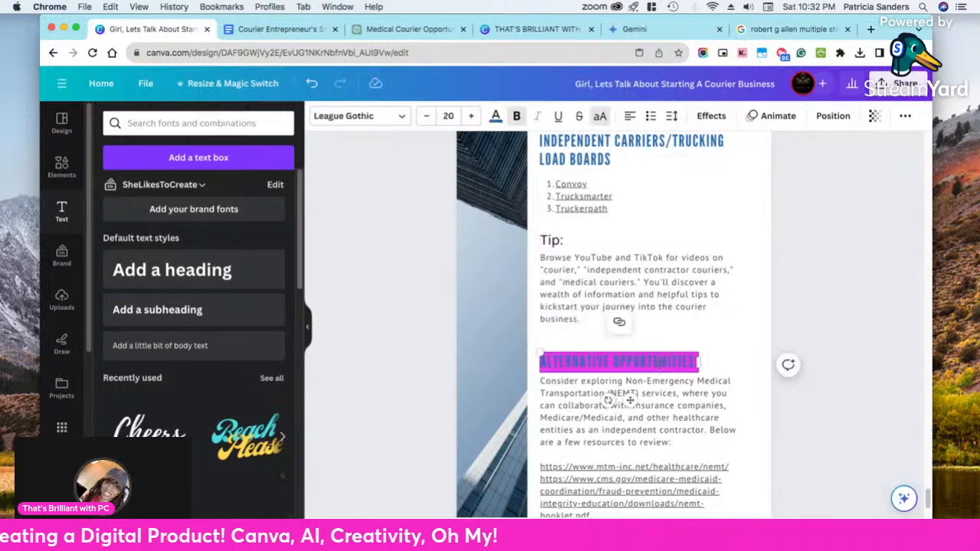
{"action": "left_click", "coordinate": [832, 370]}
{"action": "left_click", "coordinate": [697, 371]}
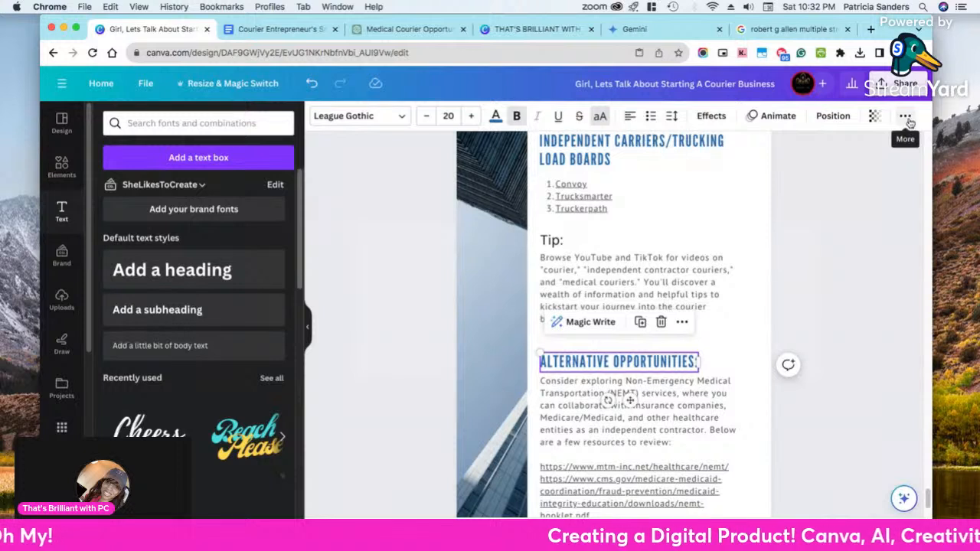
{"action": "left_click", "coordinate": [682, 322]}
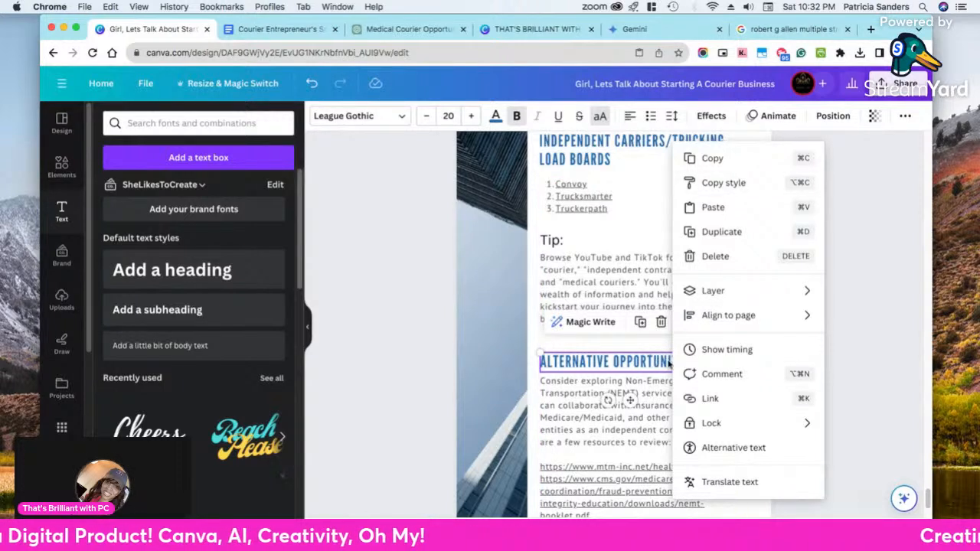
{"action": "left_click", "coordinate": [843, 350]}
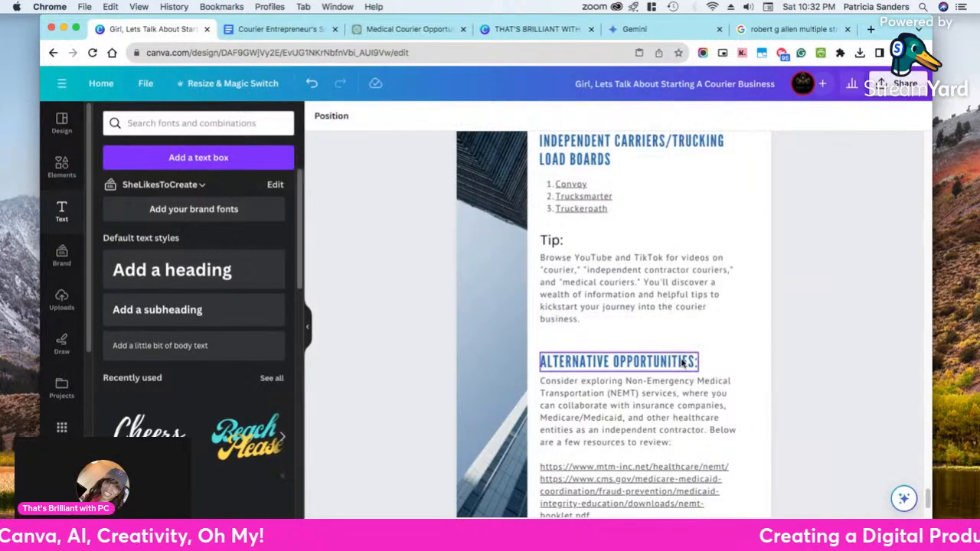
{"action": "left_click", "coordinate": [689, 360]}
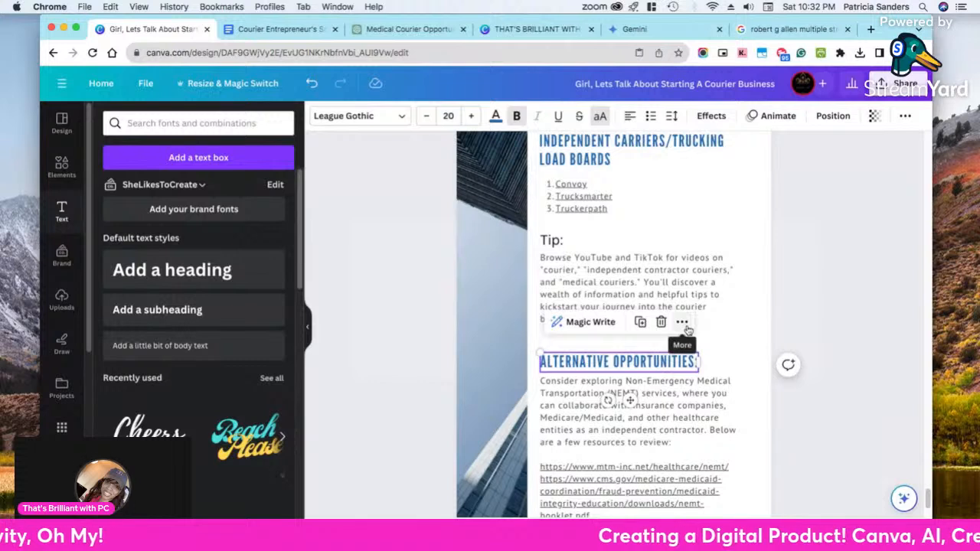
{"action": "right_click", "coordinate": [688, 329]}
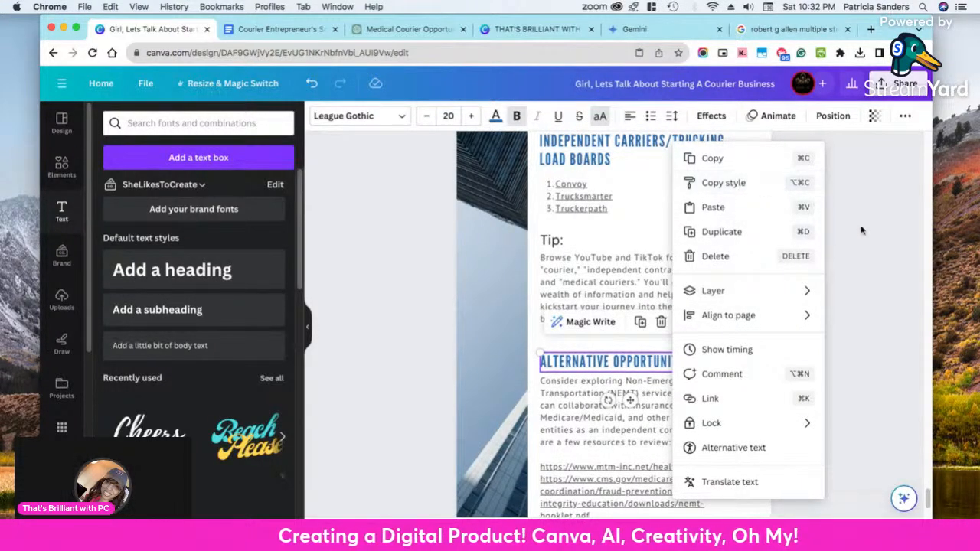
{"action": "left_click", "coordinate": [847, 249]}
Copy the style of the "Alternative Opportunities:" heading and apply it to the "Tip:" text
{"action": "left_click", "coordinate": [680, 367]}
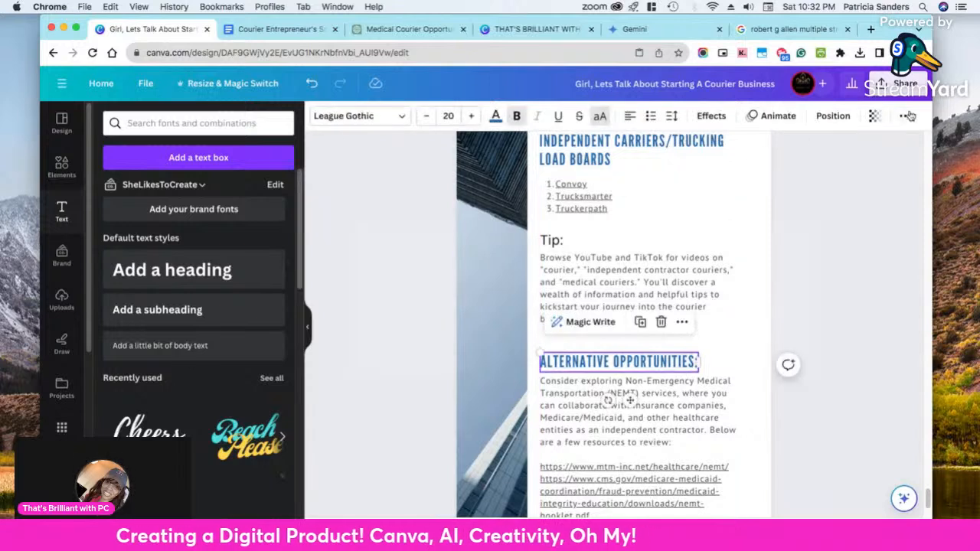
{"action": "left_click", "coordinate": [905, 117]}
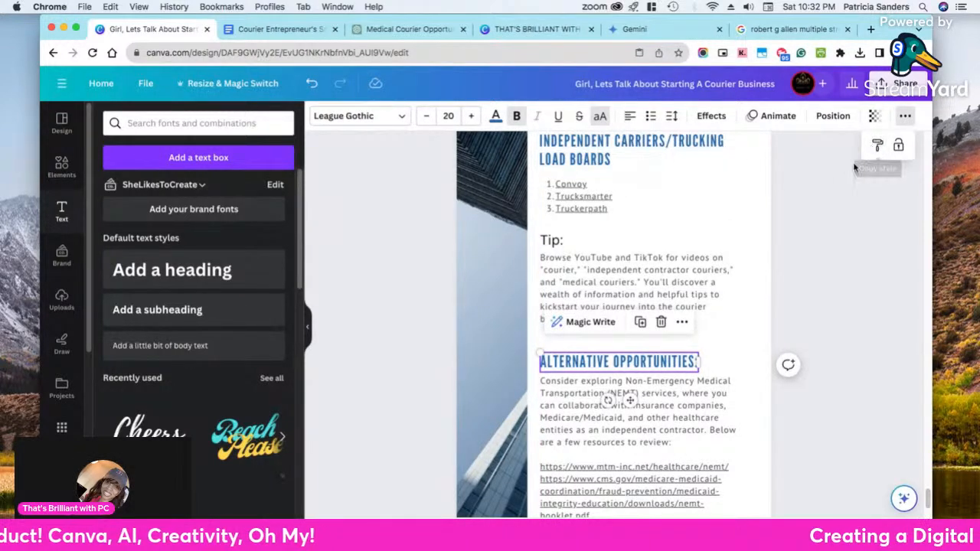
{"action": "left_click", "coordinate": [878, 145]}
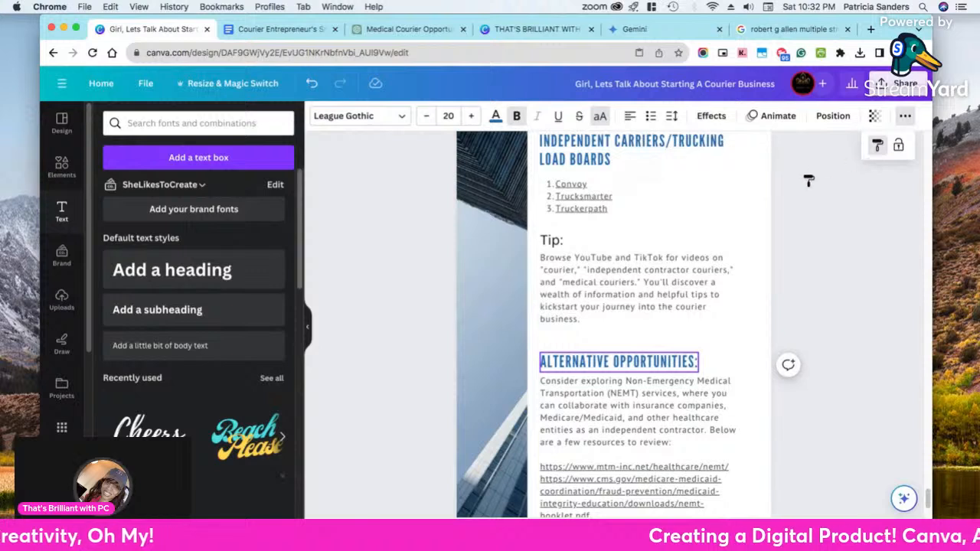
{"action": "left_click", "coordinate": [552, 242]}
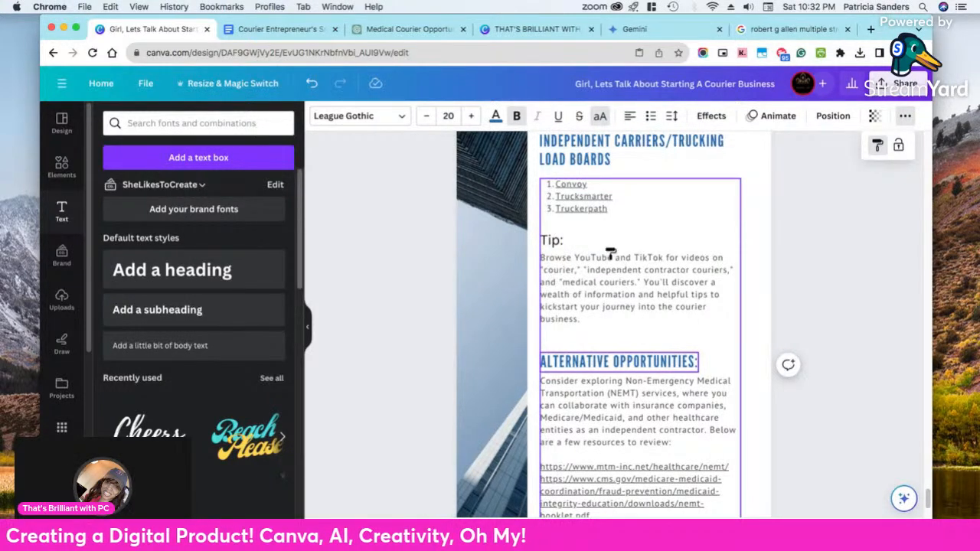
{"action": "left_click", "coordinate": [554, 243]}
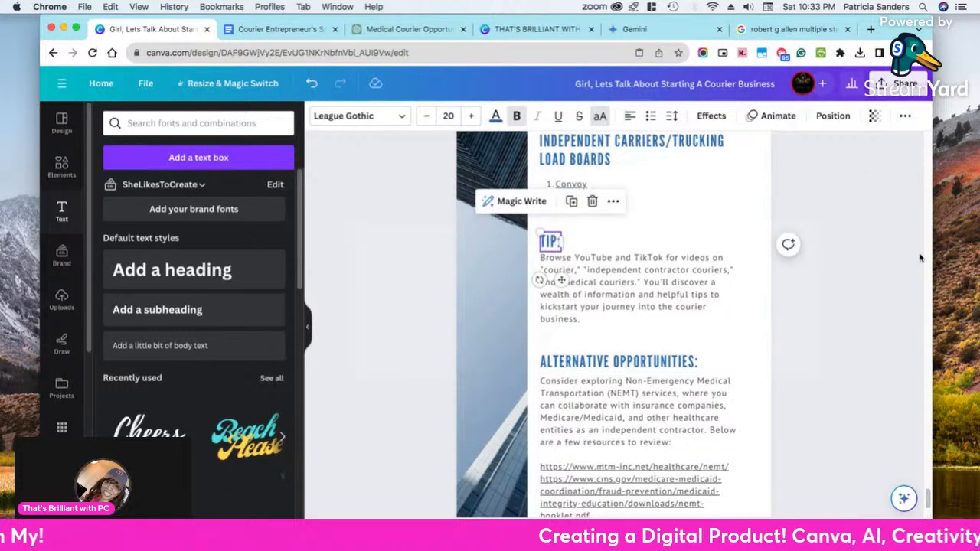
{"action": "left_click", "coordinate": [842, 272]}
Insert a blank line after the mtm-inc.net link and another after the cms.gov link in the NEMT resources list
{"action": "scroll", "coordinate": [790, 319], "scroll_direction": "down", "scroll_amount": 3}
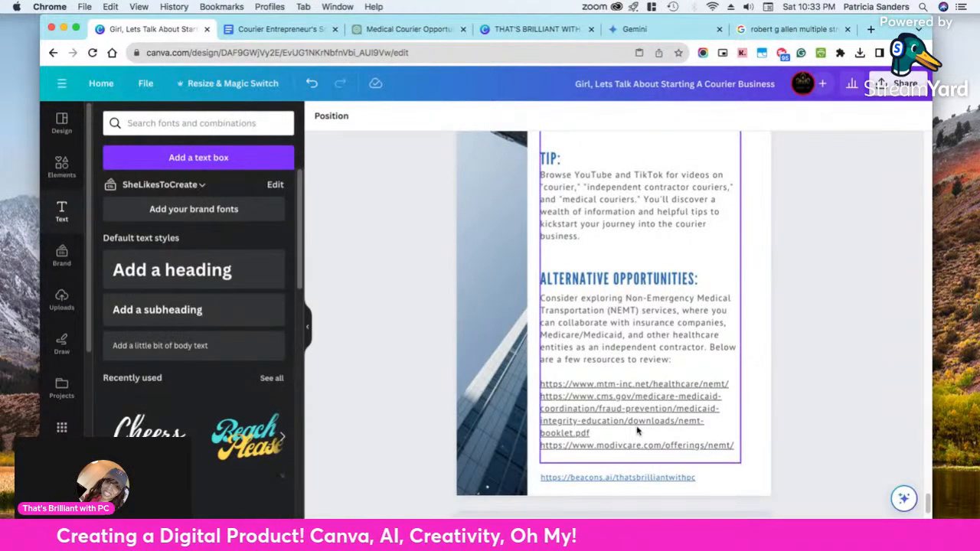
{"action": "left_click", "coordinate": [728, 386]}
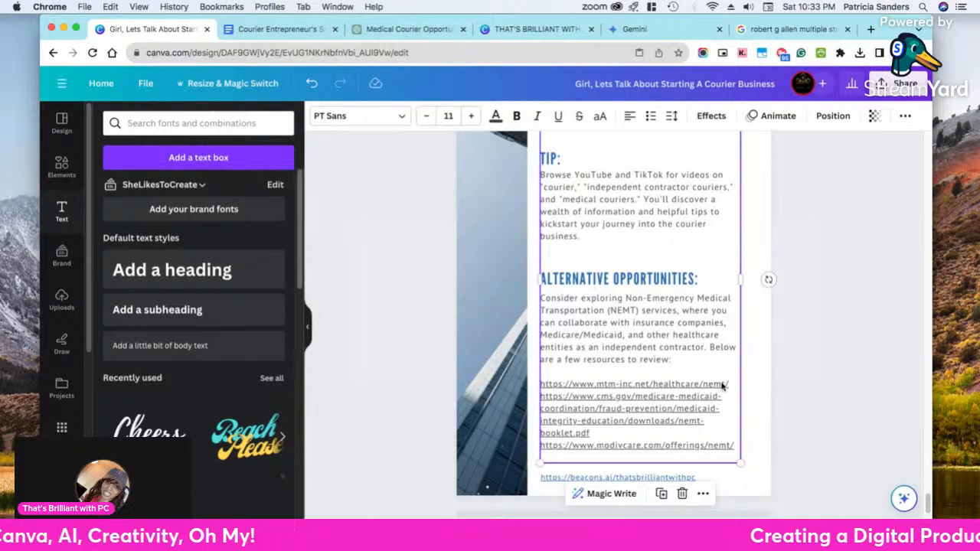
{"action": "left_click", "coordinate": [722, 385]}
{"action": "scroll", "coordinate": [723, 385], "scroll_direction": "up", "scroll_amount": 3}
{"action": "scroll", "coordinate": [722, 383], "scroll_direction": "down", "scroll_amount": 3}
{"action": "left_click", "coordinate": [691, 415]}
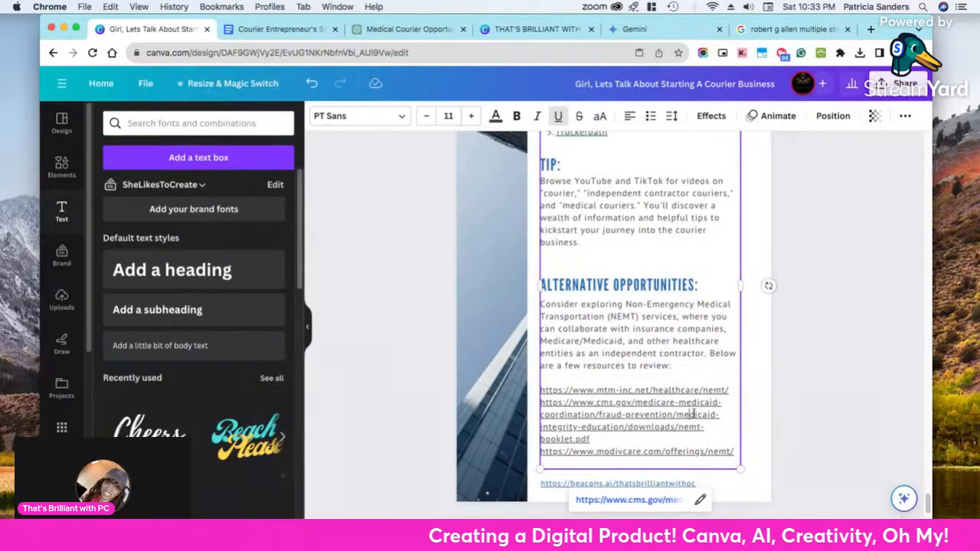
{"action": "left_click", "coordinate": [733, 389]}
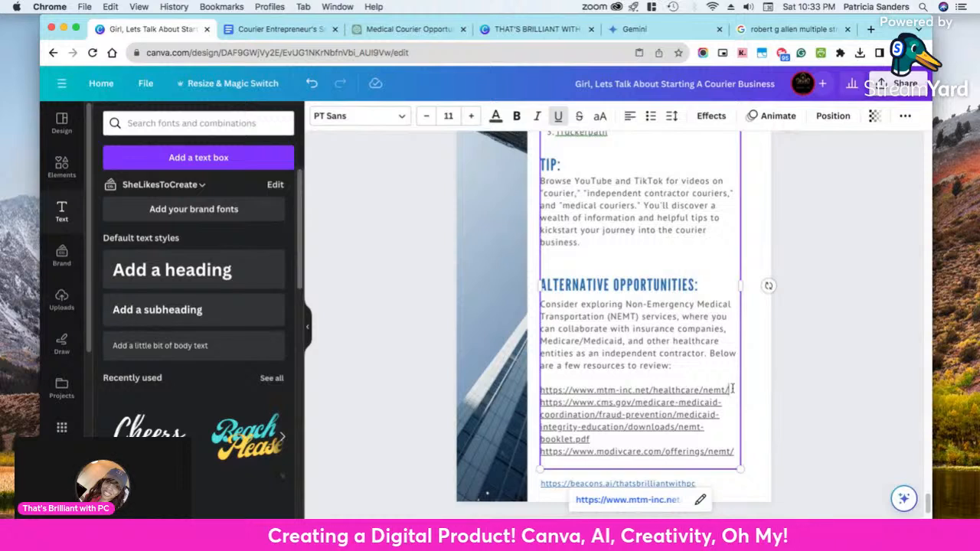
{"action": "key", "text": "Return"}
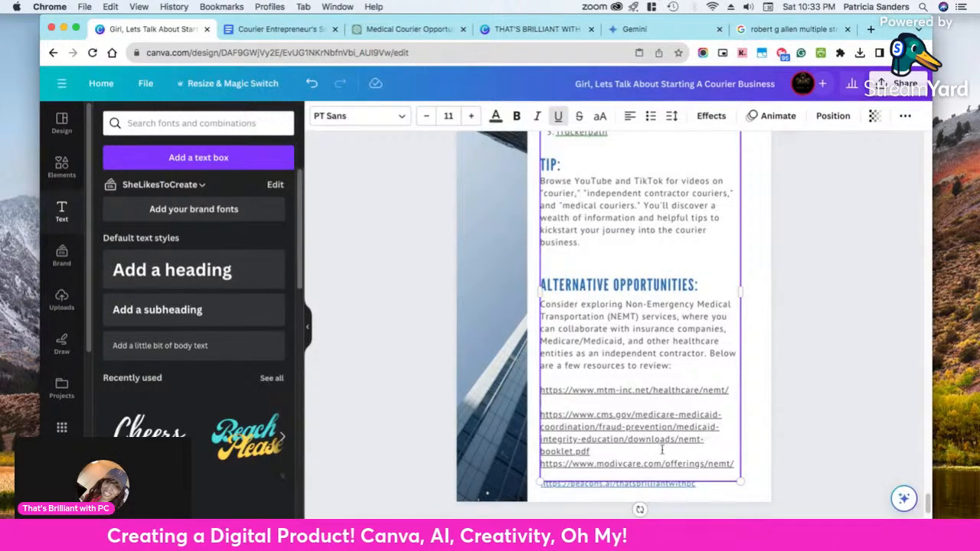
{"action": "key", "text": "Return"}
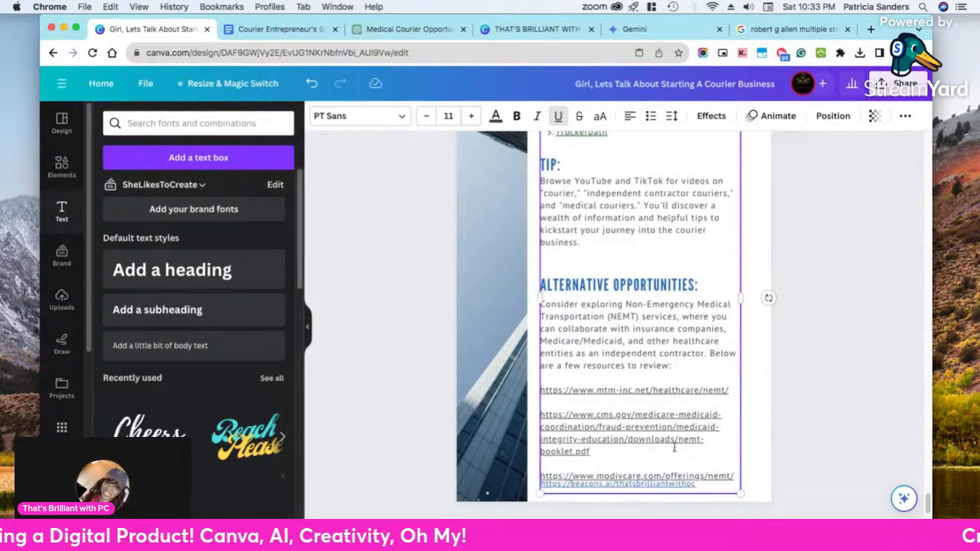
{"action": "left_click", "coordinate": [825, 410]}
Move the "Alternative Opportunities:" heading up closer to the Tip paragraph and delete one blank line above the "Consider exploring" paragraph
{"action": "left_click_drag", "start_coordinate": [670, 290], "coordinate": [673, 275]}
{"action": "left_click", "coordinate": [647, 297]}
{"action": "scroll", "coordinate": [647, 297], "scroll_direction": "up", "scroll_amount": 3}
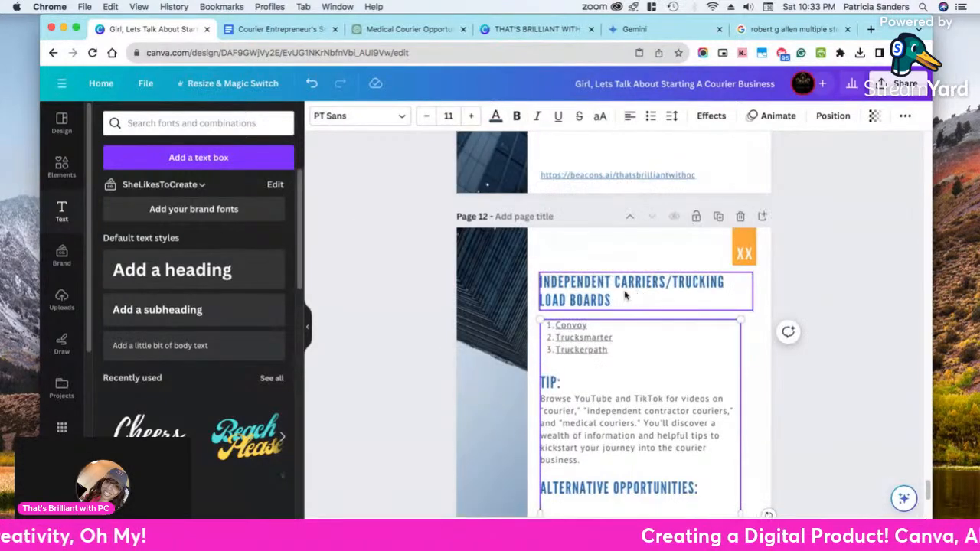
{"action": "scroll", "coordinate": [639, 365], "scroll_direction": "down", "scroll_amount": 2}
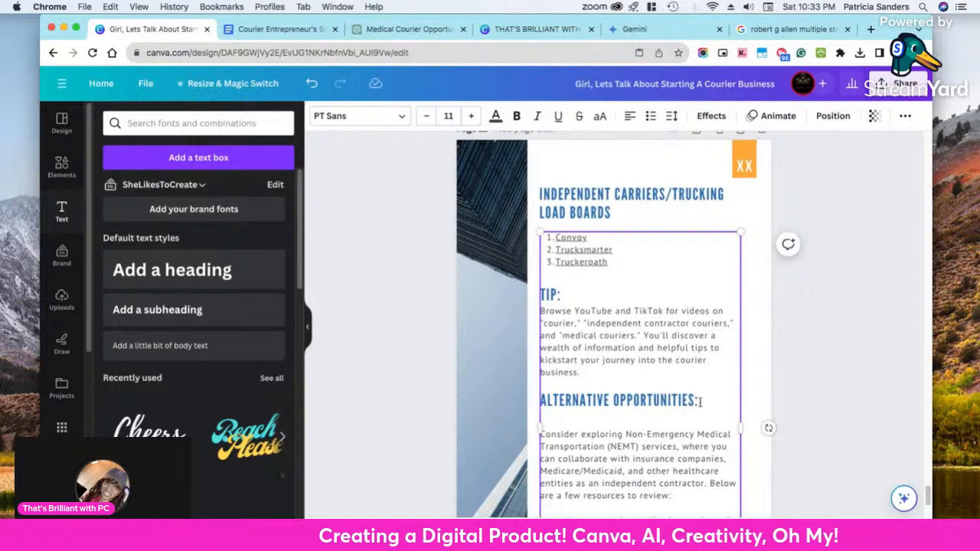
{"action": "left_click", "coordinate": [675, 420]}
{"action": "key", "text": "BackSpace"}
{"action": "scroll", "coordinate": [831, 419], "scroll_direction": "down", "scroll_amount": 4}
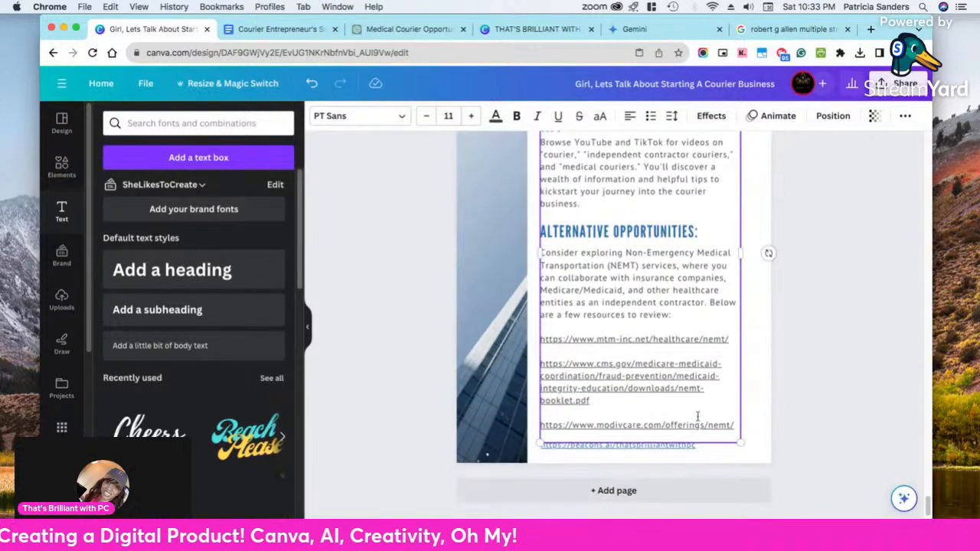
Check the link targets of the modivcare.com and cms.gov resources in page 12's NEMT list
{"action": "left_click", "coordinate": [808, 419]}
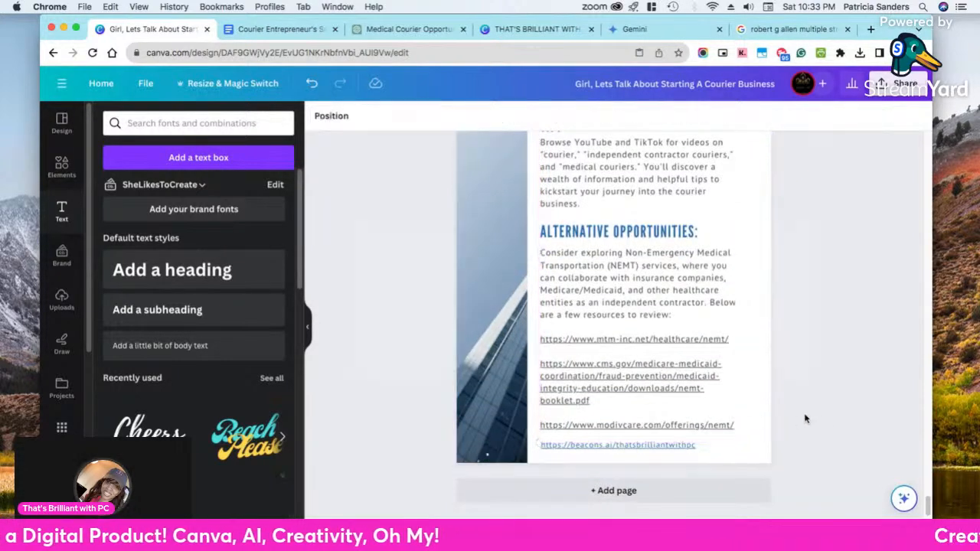
{"action": "left_click", "coordinate": [651, 430]}
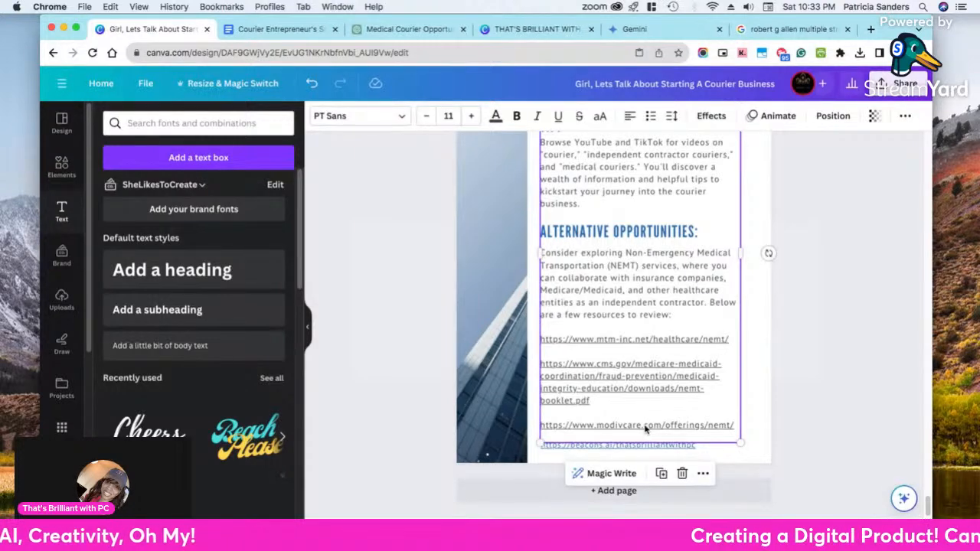
{"action": "left_click", "coordinate": [627, 425]}
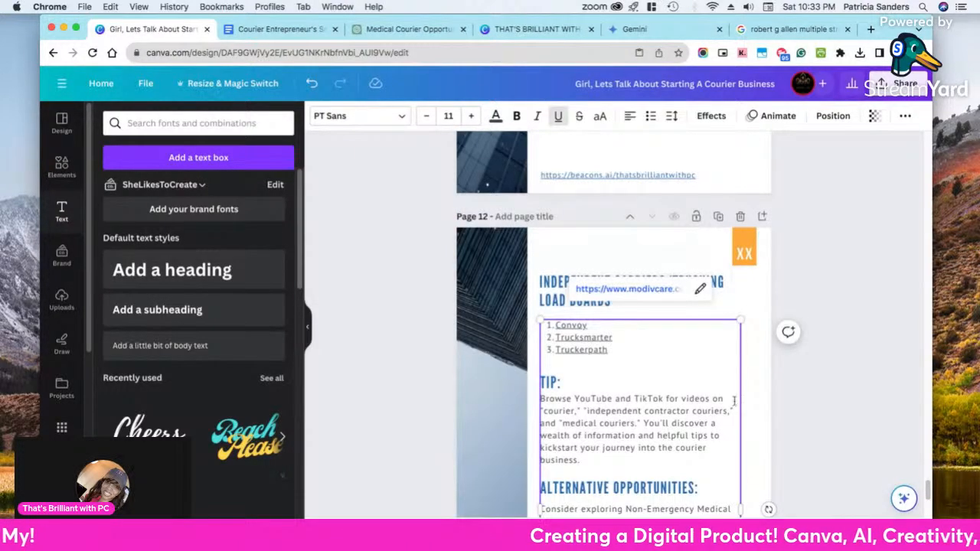
{"action": "scroll", "coordinate": [746, 397], "scroll_direction": "down", "scroll_amount": 3}
{"action": "left_click", "coordinate": [808, 379]}
{"action": "left_click", "coordinate": [653, 387]}
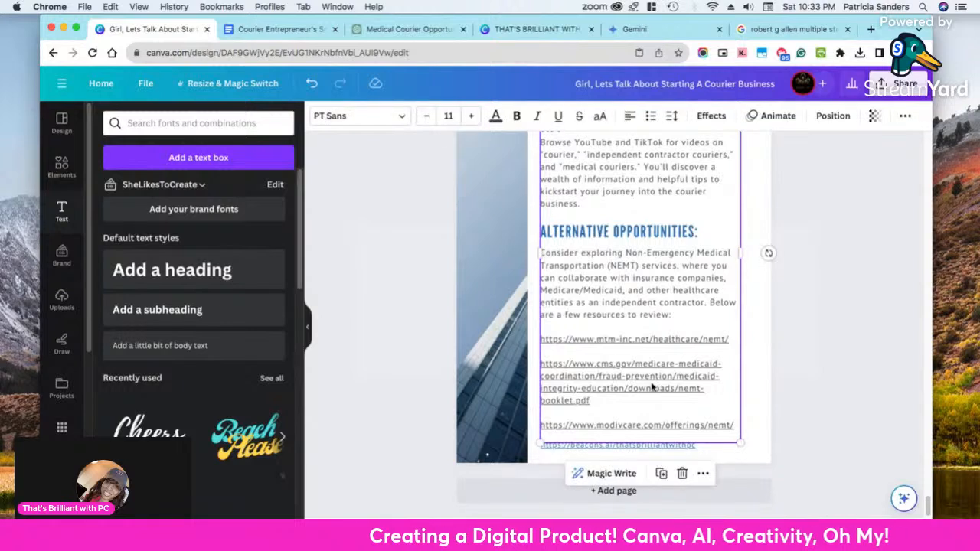
{"action": "left_click", "coordinate": [608, 376]}
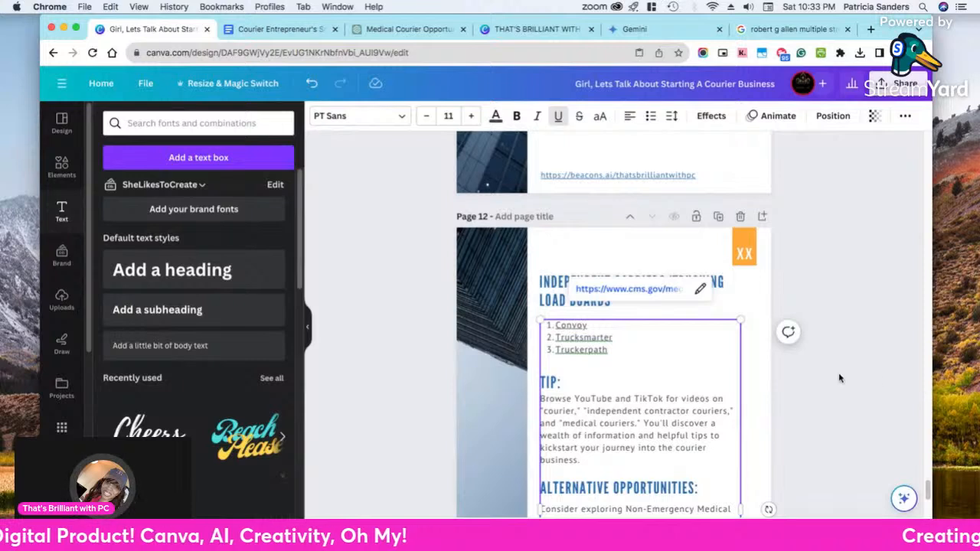
{"action": "left_click", "coordinate": [842, 379]}
Check the link targets of the Truckerpath, Trucksmarter and Convoy entries in the load boards list
{"action": "left_click", "coordinate": [572, 353]}
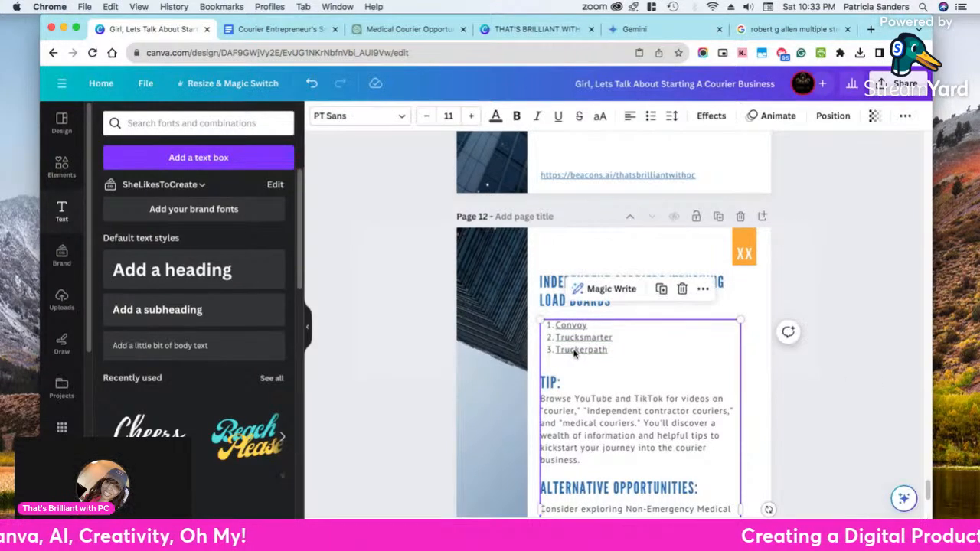
{"action": "left_click", "coordinate": [599, 351]}
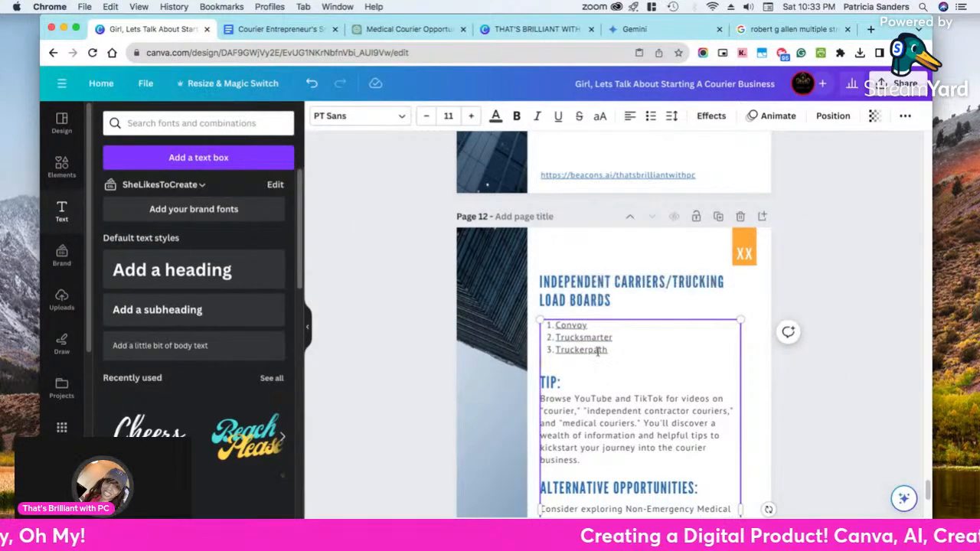
{"action": "left_click", "coordinate": [591, 337]}
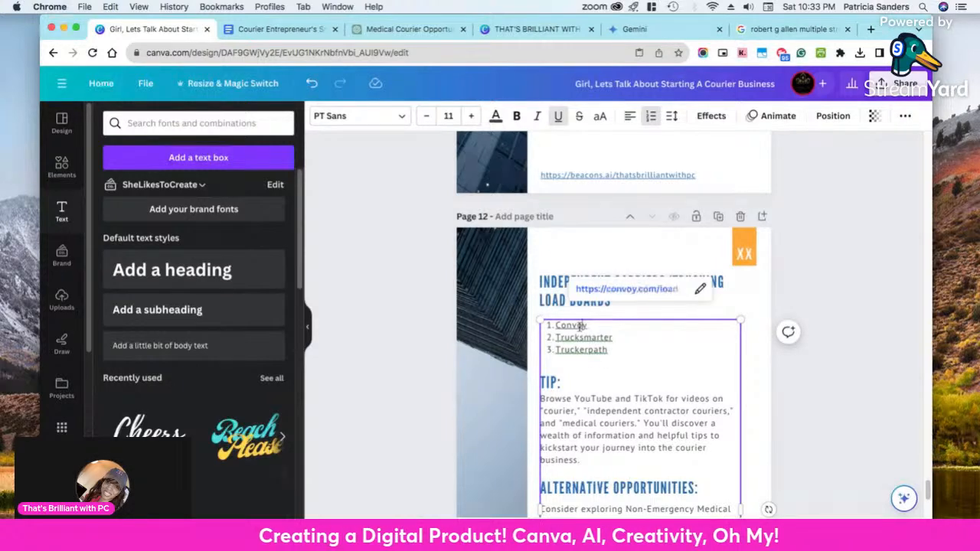
{"action": "left_click", "coordinate": [839, 357]}
Nudge the "Tip:" heading on page 12 slightly upward, away from the "Browse YouTube and TikTok" paragraph
{"action": "scroll", "coordinate": [839, 357], "scroll_direction": "down", "scroll_amount": 5}
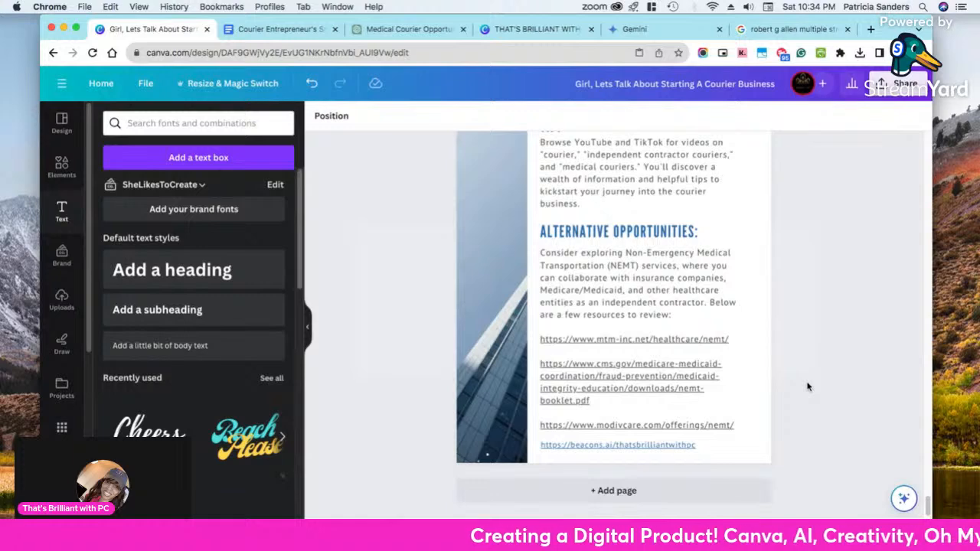
{"action": "scroll", "coordinate": [808, 387], "scroll_direction": "up", "scroll_amount": 3}
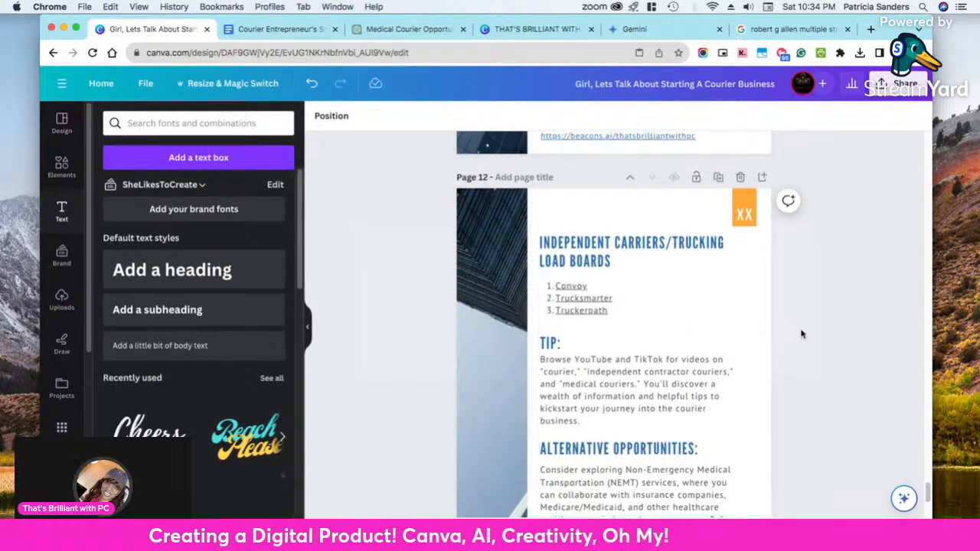
{"action": "scroll", "coordinate": [802, 334], "scroll_direction": "down", "scroll_amount": 2}
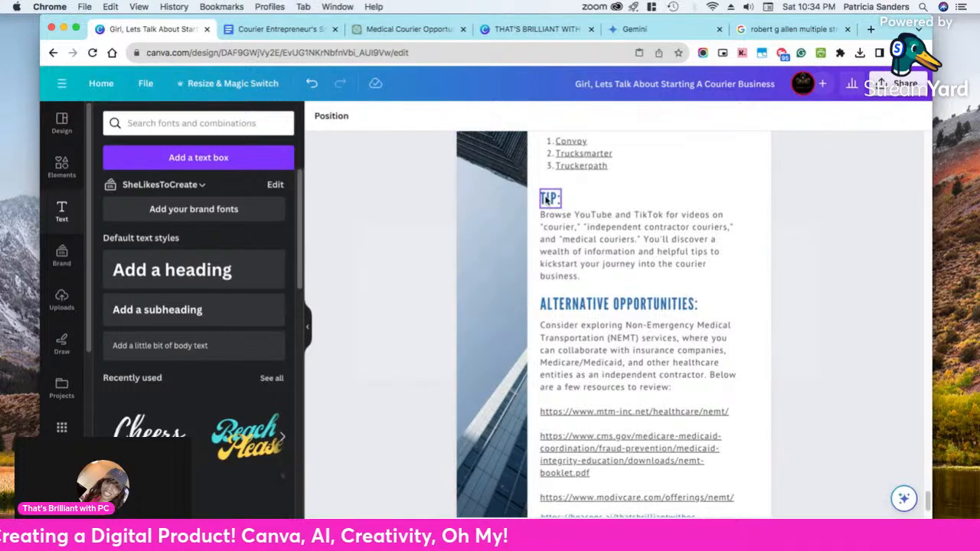
{"action": "left_click", "coordinate": [549, 198]}
{"action": "left_click_drag", "start_coordinate": [548, 198], "coordinate": [548, 196]}
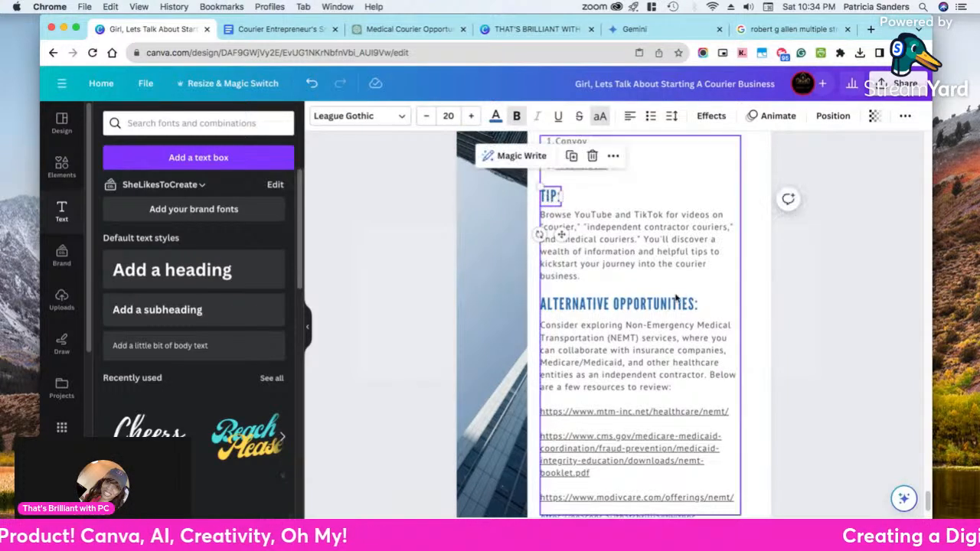
{"action": "left_click", "coordinate": [861, 372]}
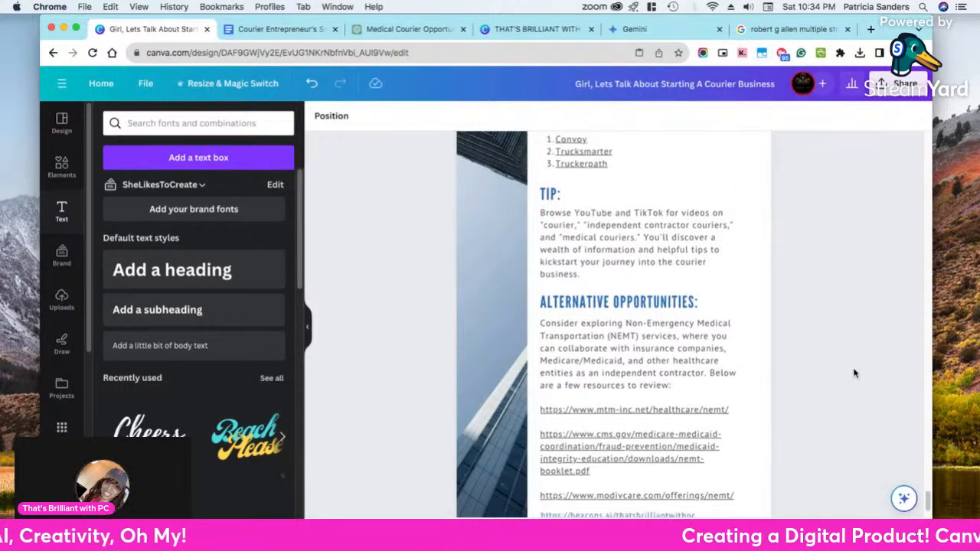
Review the layout of page 12 and look back through the ebook's earlier pages up to the cover
{"action": "scroll", "coordinate": [858, 372], "scroll_direction": "down", "scroll_amount": 2}
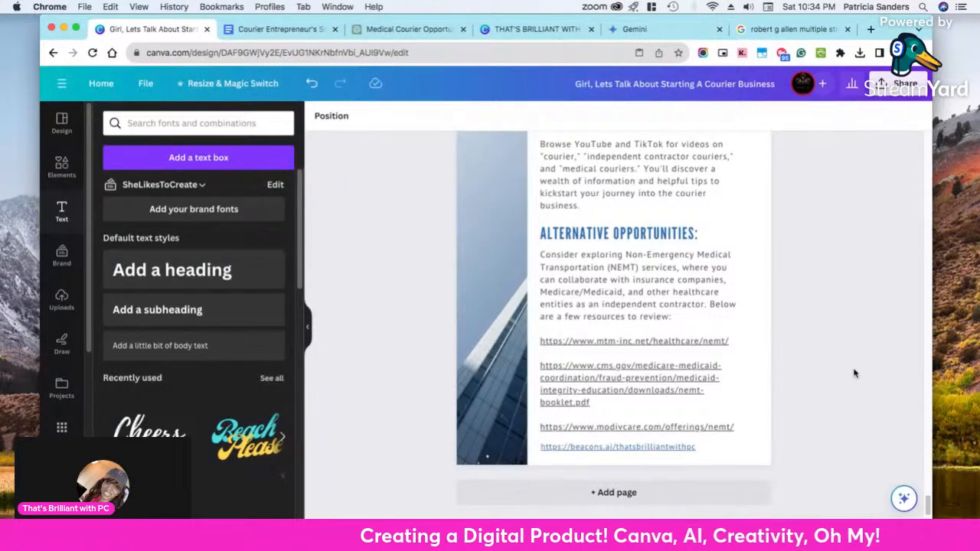
{"action": "scroll", "coordinate": [856, 372], "scroll_direction": "down", "scroll_amount": 1}
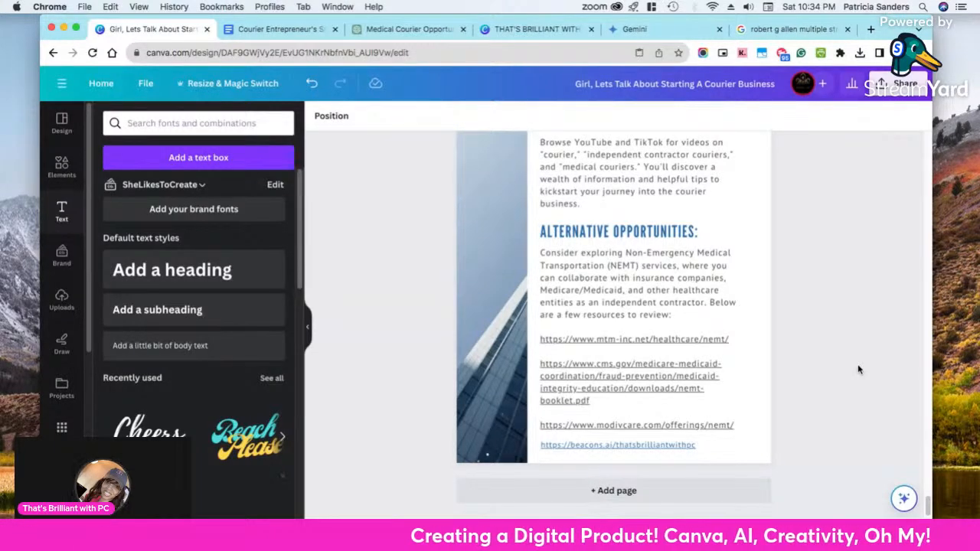
{"action": "scroll", "coordinate": [842, 383], "scroll_direction": "up", "scroll_amount": 10}
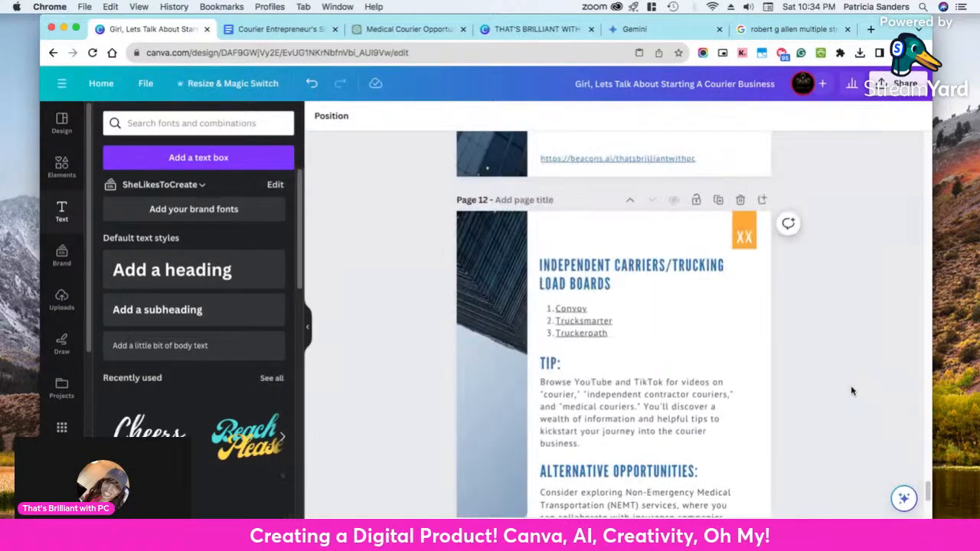
{"action": "scroll", "coordinate": [829, 389], "scroll_direction": "down", "scroll_amount": 5}
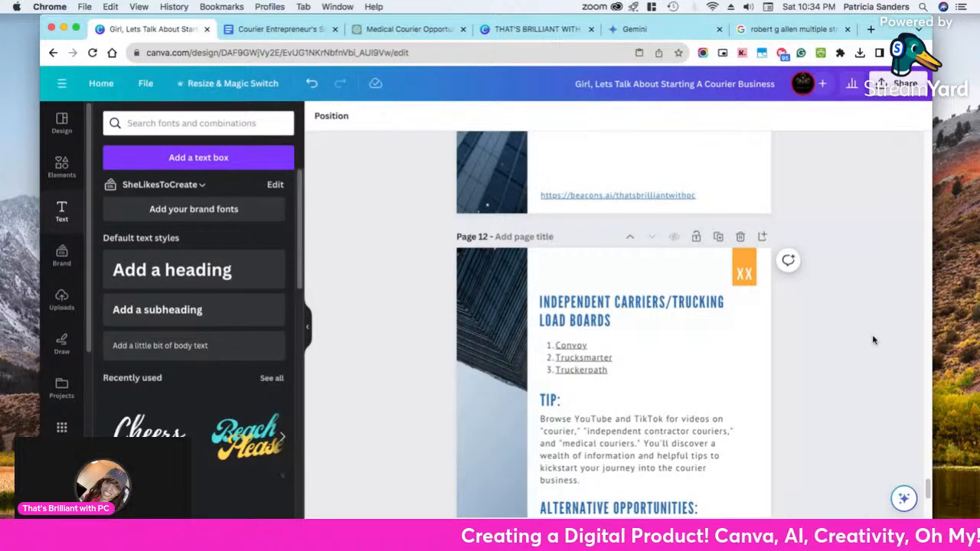
{"action": "scroll", "coordinate": [874, 340], "scroll_direction": "down", "scroll_amount": 6}
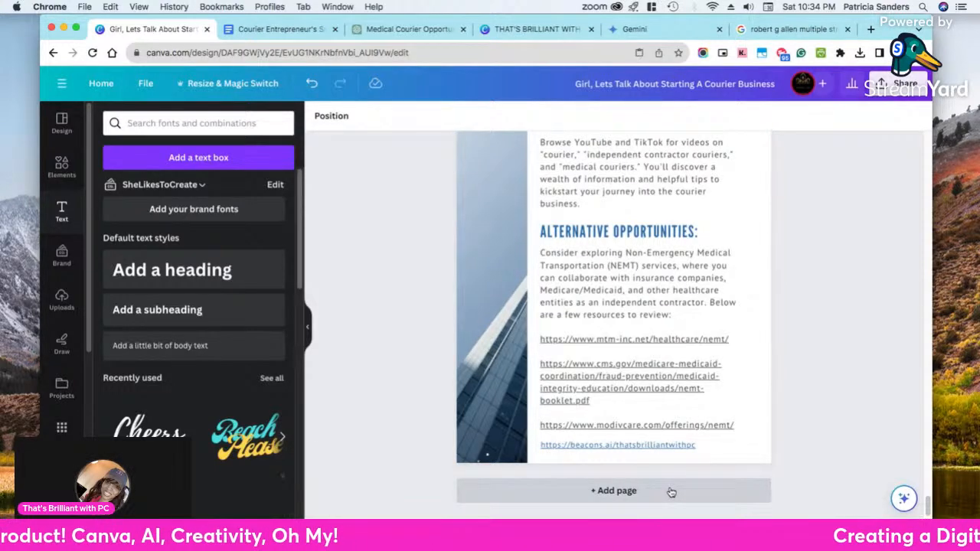
{"action": "scroll", "coordinate": [817, 261], "scroll_direction": "up", "scroll_amount": 20}
{"action": "scroll", "coordinate": [802, 270], "scroll_direction": "up", "scroll_amount": 20}
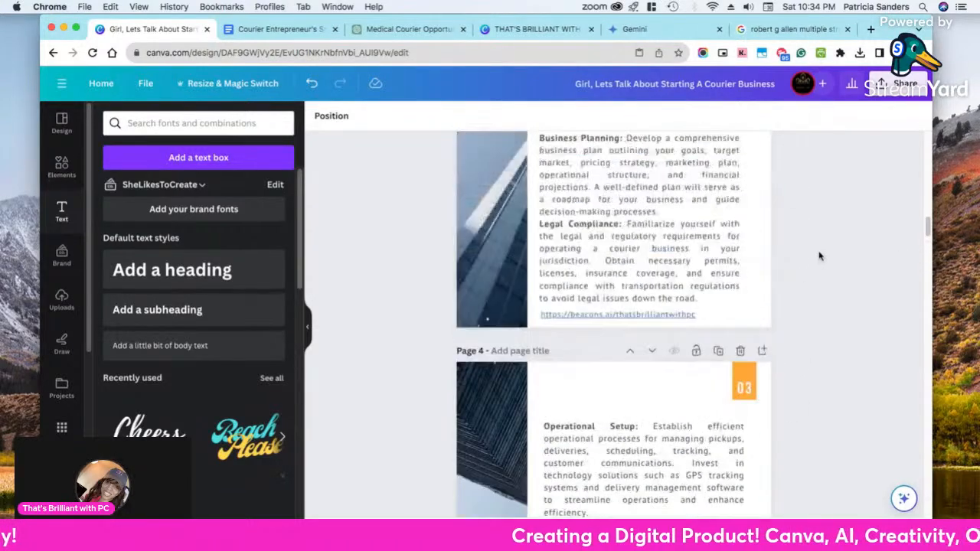
{"action": "scroll", "coordinate": [820, 255], "scroll_direction": "up", "scroll_amount": 20}
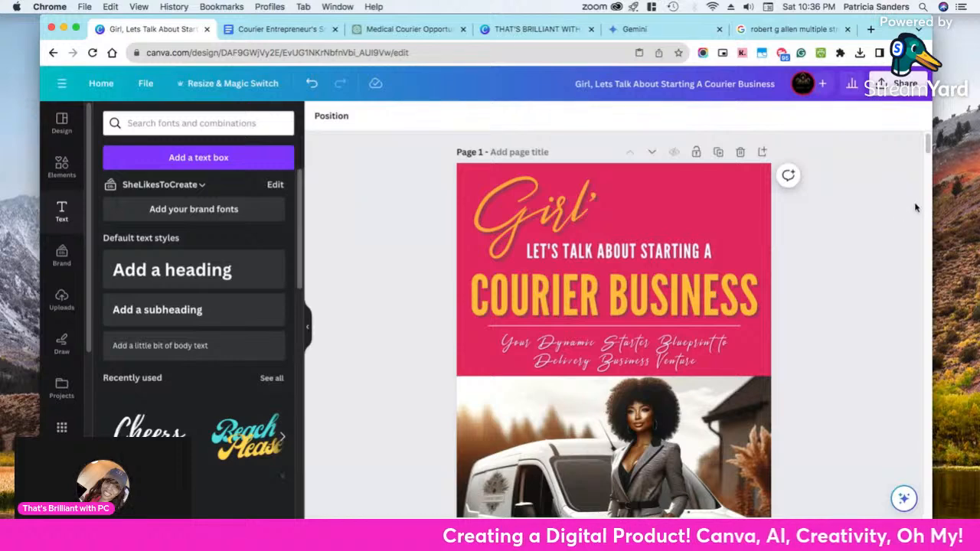
Open pensight.com in a new browser tab
{"action": "left_click", "coordinate": [870, 29]}
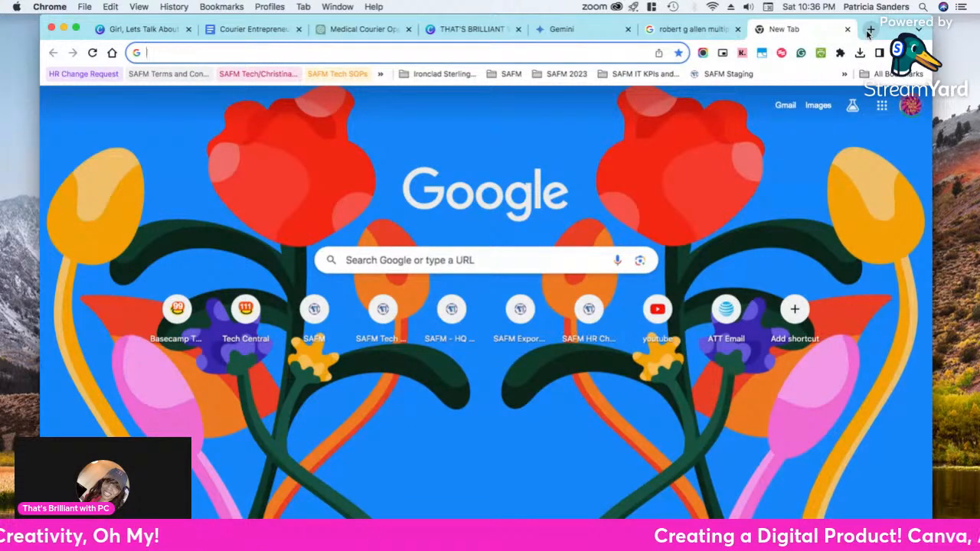
{"action": "type", "text": "pe"}
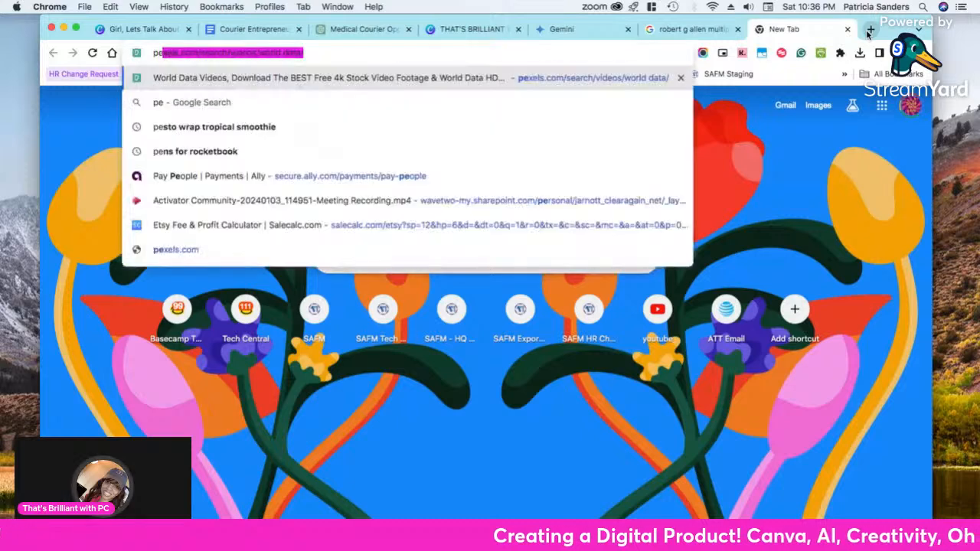
{"action": "type", "text": "ni"}
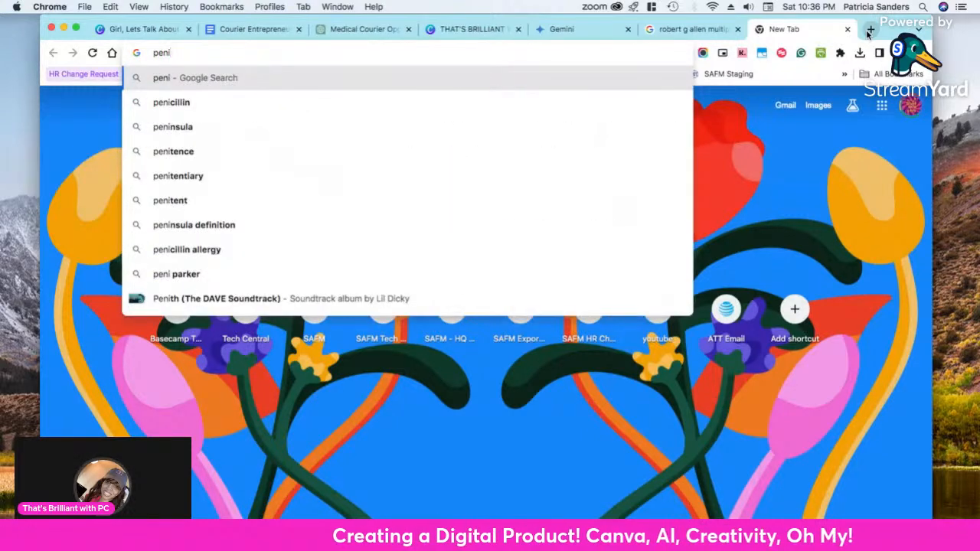
{"action": "key", "text": "BackSpace"}
{"action": "type", "text": "sight.com"}
{"action": "key", "text": "Return"}
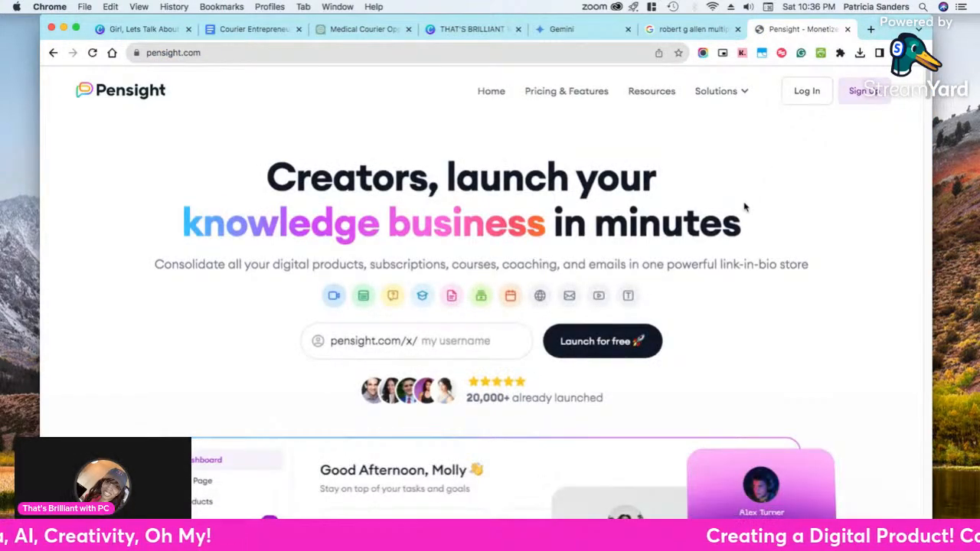
Examine Pensight's homepage and the Basic, Pro and Biz plan comparison on its Pricing & Features page
{"action": "scroll", "coordinate": [743, 206], "scroll_direction": "down", "scroll_amount": 10}
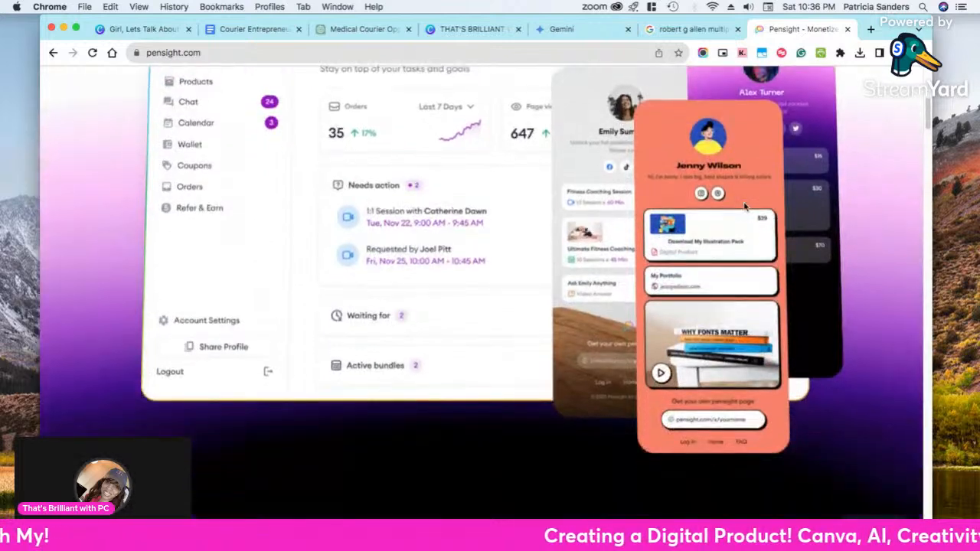
{"action": "scroll", "coordinate": [743, 207], "scroll_direction": "up", "scroll_amount": 3}
{"action": "scroll", "coordinate": [744, 208], "scroll_direction": "up", "scroll_amount": 3}
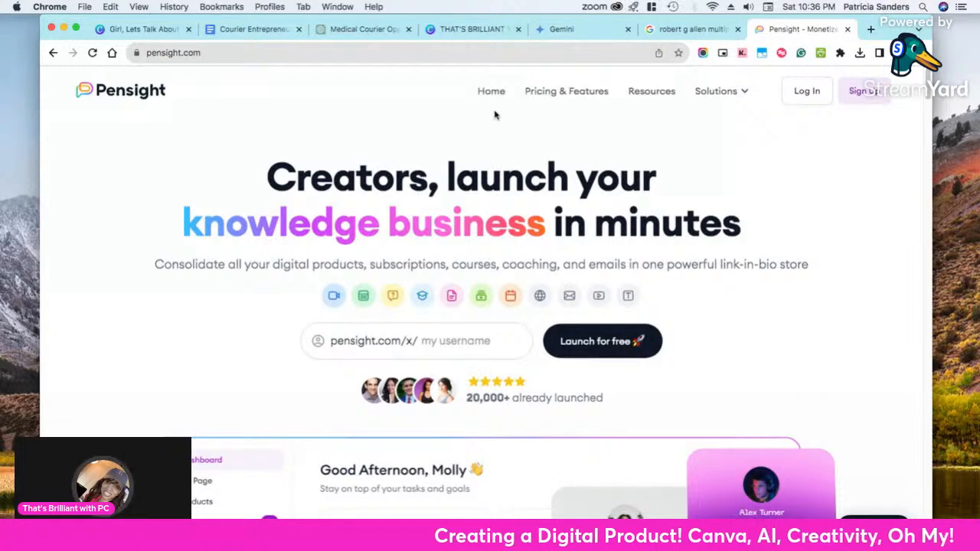
{"action": "scroll", "coordinate": [629, 153], "scroll_direction": "down", "scroll_amount": 3}
{"action": "scroll", "coordinate": [629, 153], "scroll_direction": "up", "scroll_amount": 3}
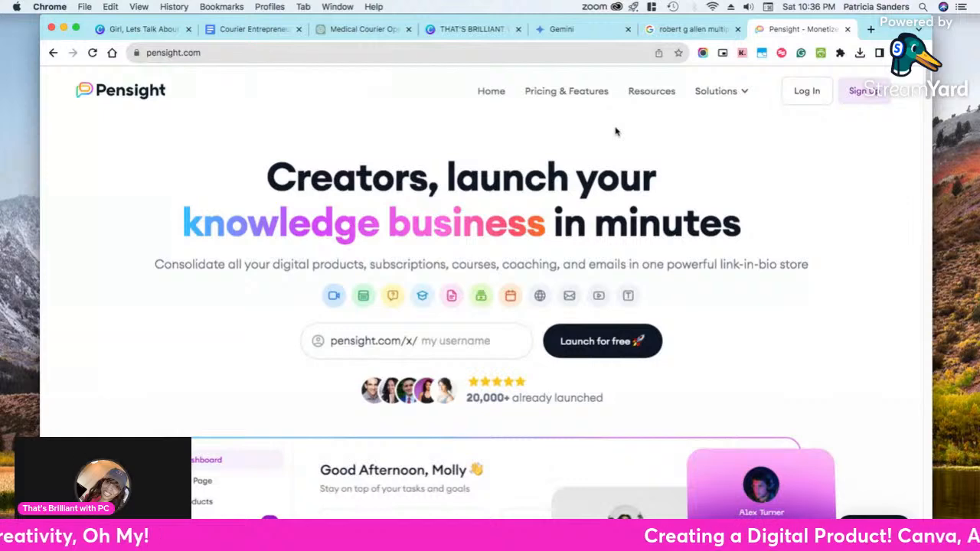
{"action": "left_click", "coordinate": [568, 98]}
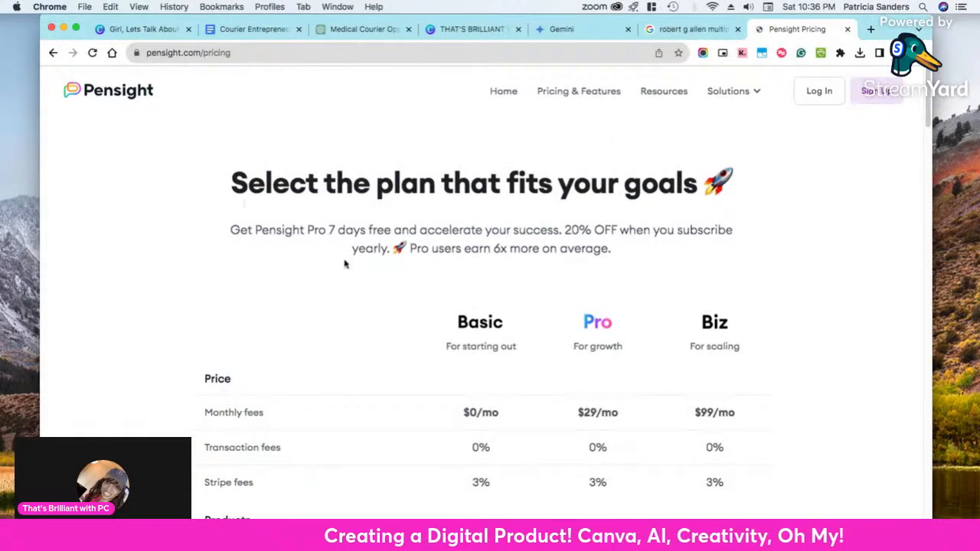
{"action": "scroll", "coordinate": [345, 260], "scroll_direction": "down", "scroll_amount": 5}
{"action": "scroll", "coordinate": [360, 253], "scroll_direction": "up", "scroll_amount": 2}
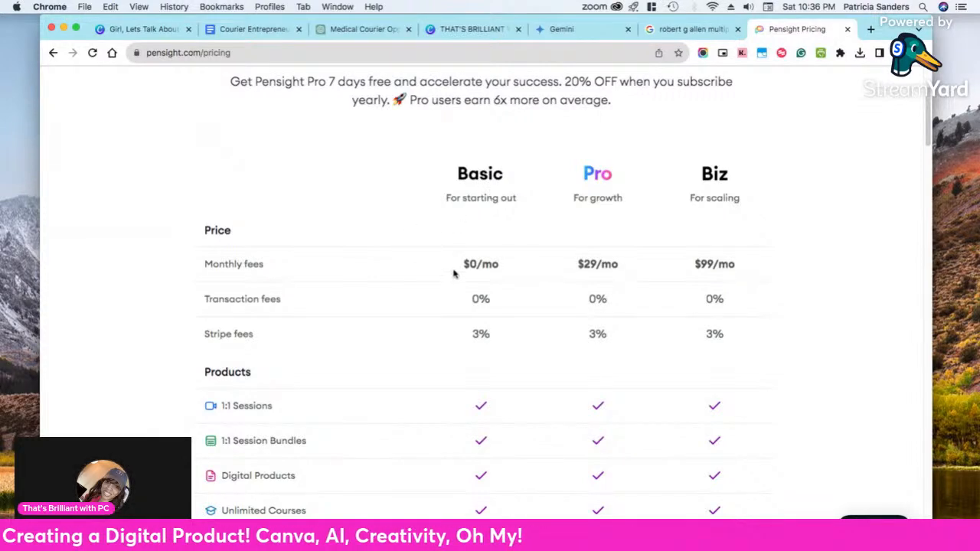
{"action": "scroll", "coordinate": [453, 273], "scroll_direction": "down", "scroll_amount": 4}
{"action": "scroll", "coordinate": [454, 273], "scroll_direction": "down", "scroll_amount": 1}
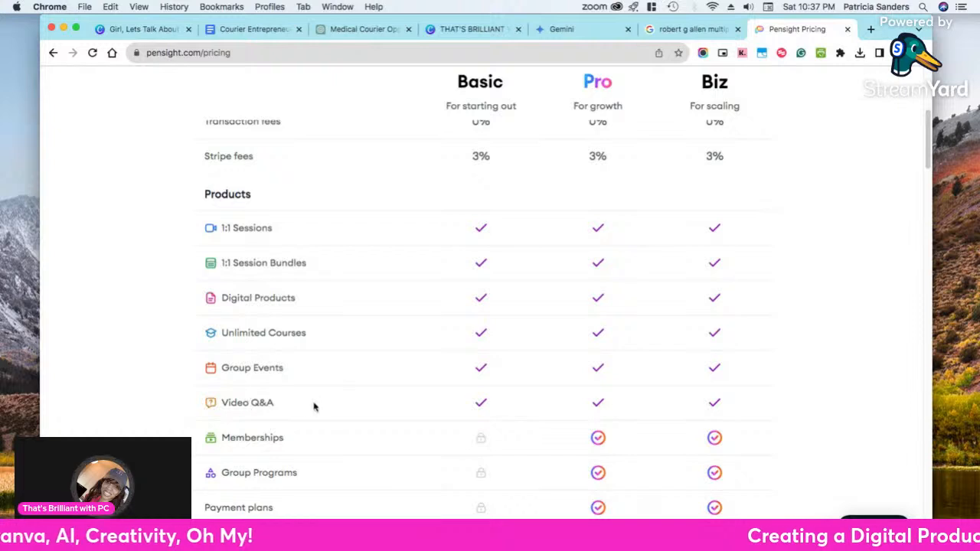
{"action": "scroll", "coordinate": [490, 383], "scroll_direction": "up", "scroll_amount": 5}
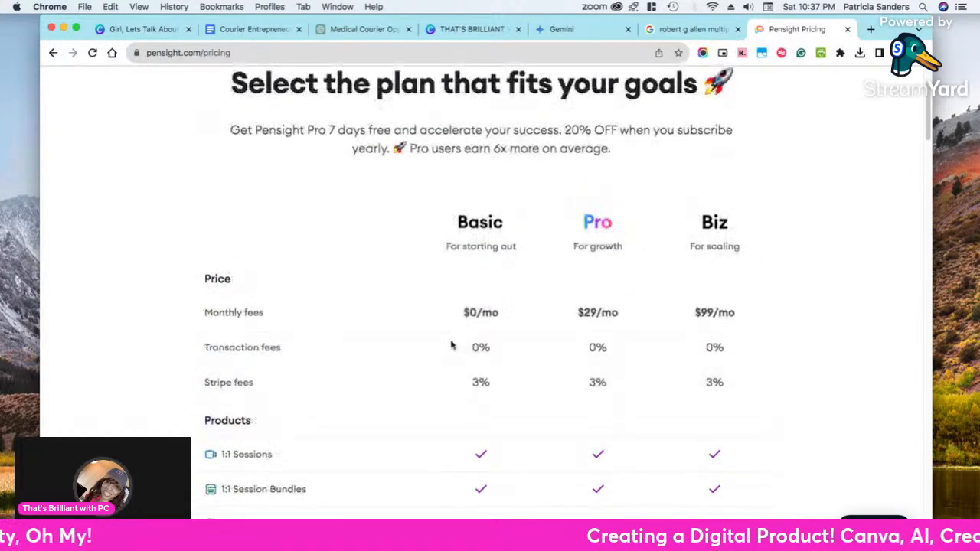
{"action": "scroll", "coordinate": [455, 344], "scroll_direction": "up", "scroll_amount": 2}
View Pensight's 1:1 Sessions product page and return to the product list in the pricing comparison
{"action": "mouse_move", "coordinate": [732, 102]}
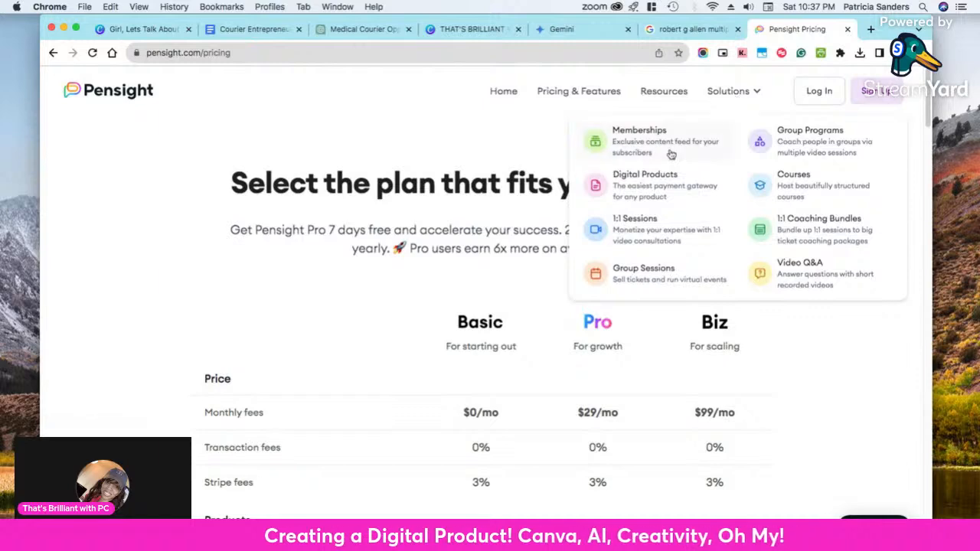
{"action": "left_click", "coordinate": [633, 241]}
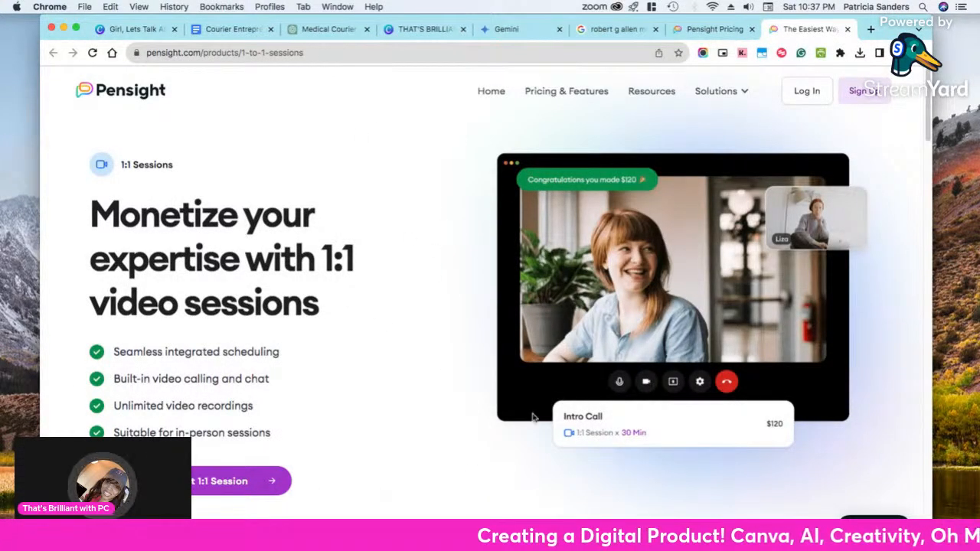
{"action": "left_click", "coordinate": [709, 29]}
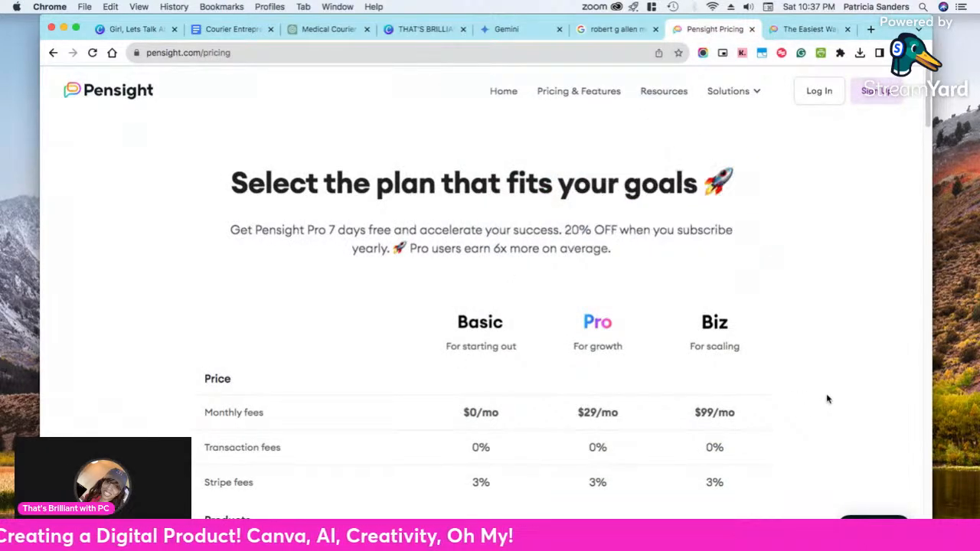
{"action": "scroll", "coordinate": [827, 399], "scroll_direction": "down", "scroll_amount": 6}
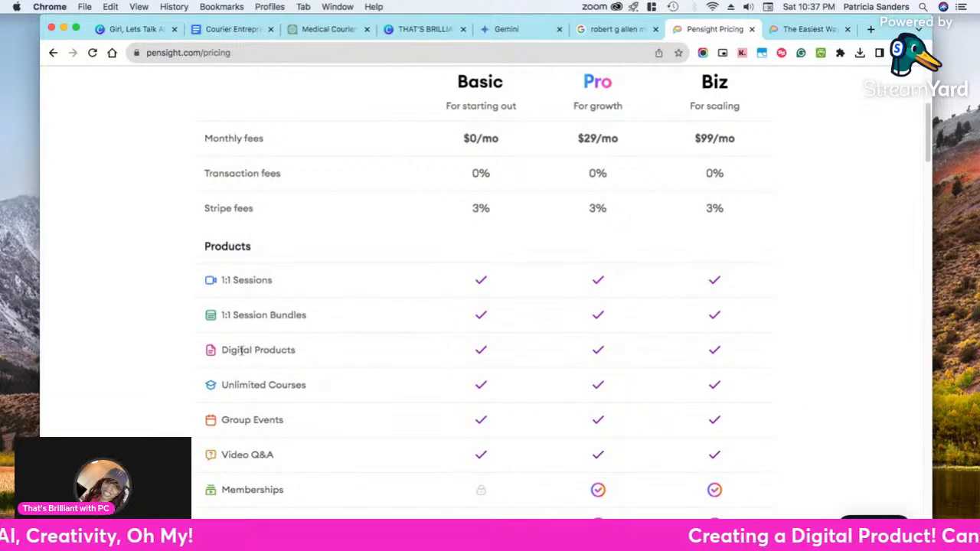
View Pensight's Digital Products page in the tab showing its 1:1 Sessions page
{"action": "scroll", "coordinate": [820, 137], "scroll_direction": "up", "scroll_amount": 5}
{"action": "scroll", "coordinate": [820, 115], "scroll_direction": "up", "scroll_amount": 1}
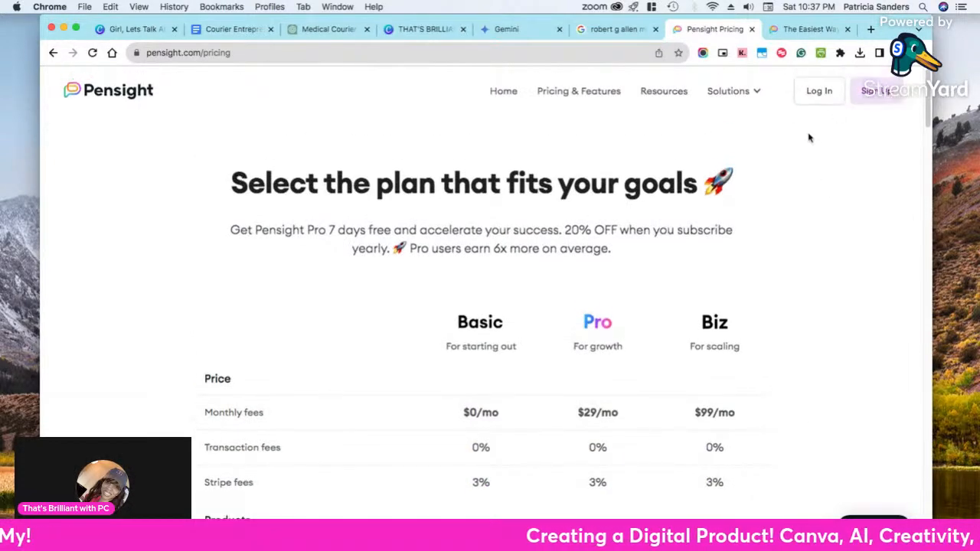
{"action": "left_click", "coordinate": [813, 29]}
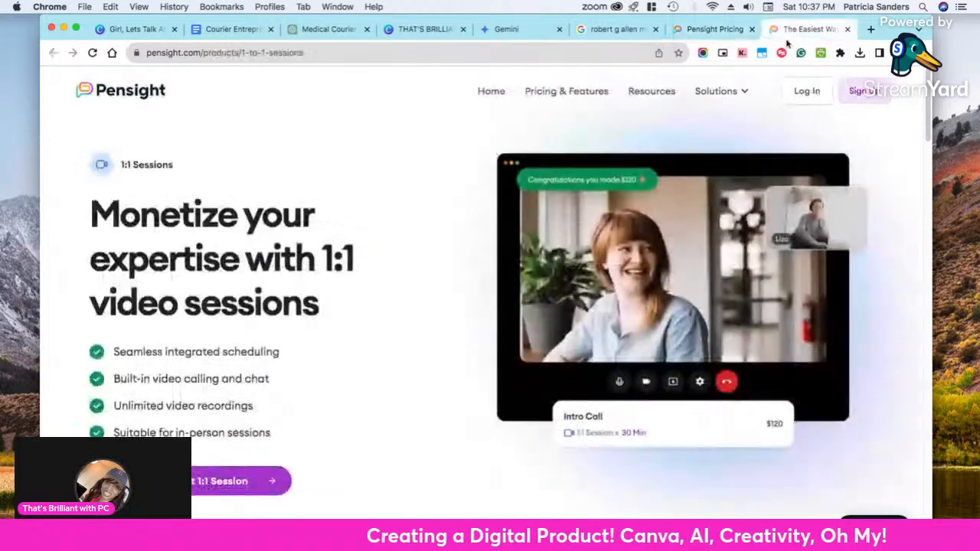
{"action": "mouse_move", "coordinate": [746, 94]}
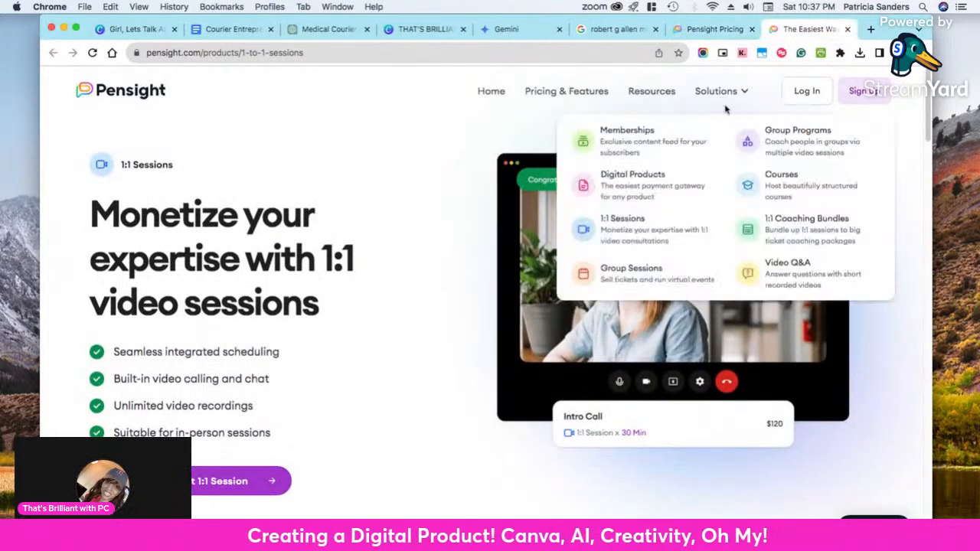
{"action": "left_click", "coordinate": [635, 180]}
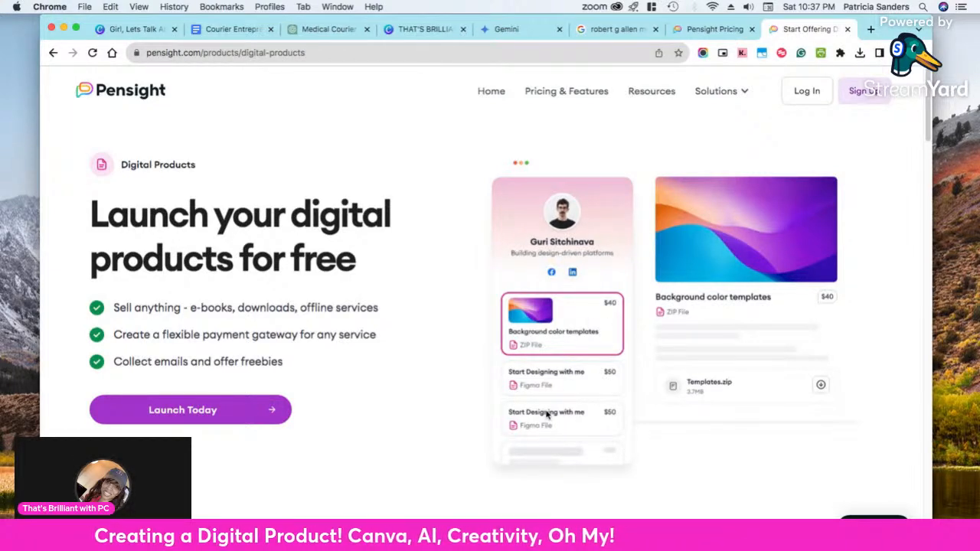
{"action": "left_click", "coordinate": [716, 31]}
{"action": "left_click", "coordinate": [777, 39]}
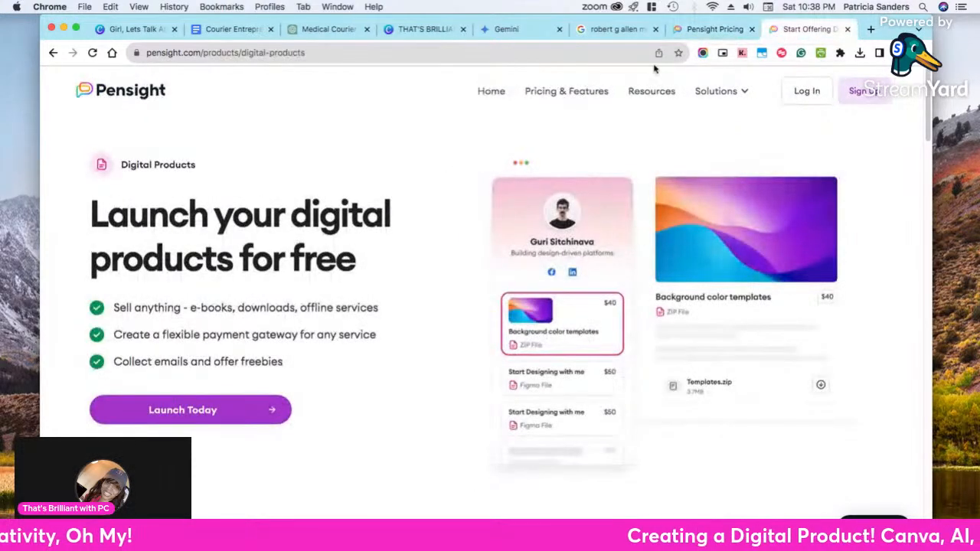
Load payhip.com in place of the Pensight Digital Products page
{"action": "left_click", "coordinate": [446, 51]}
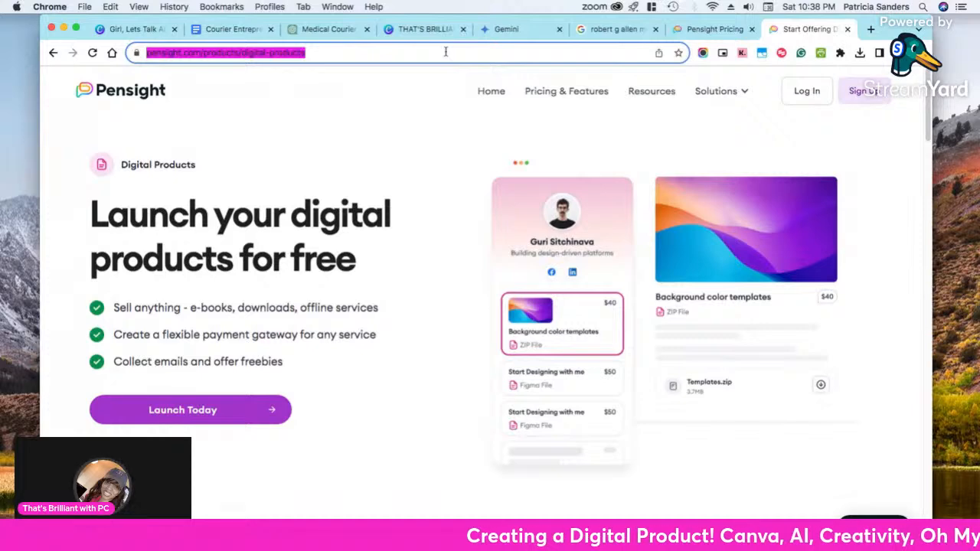
{"action": "type", "text": "payhi"}
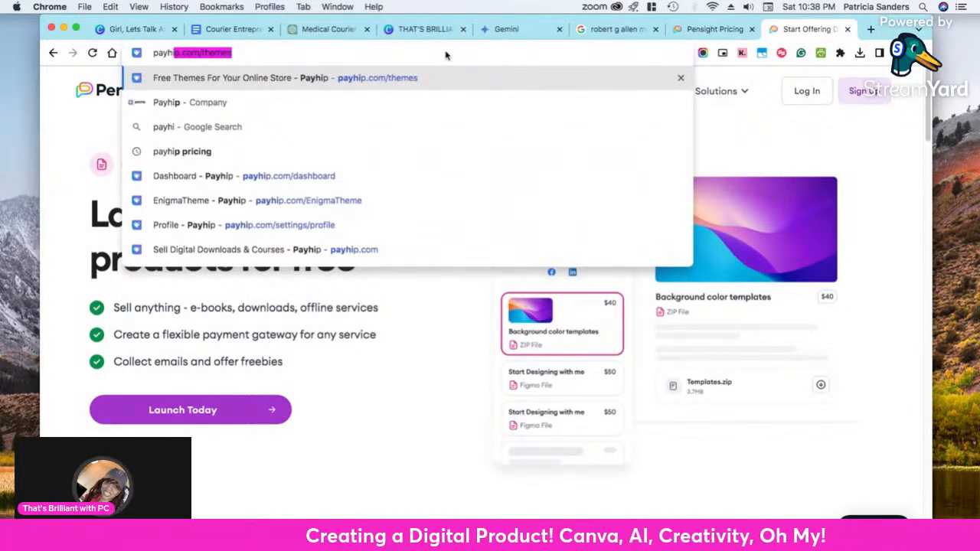
{"action": "key", "text": "BackSpace"}
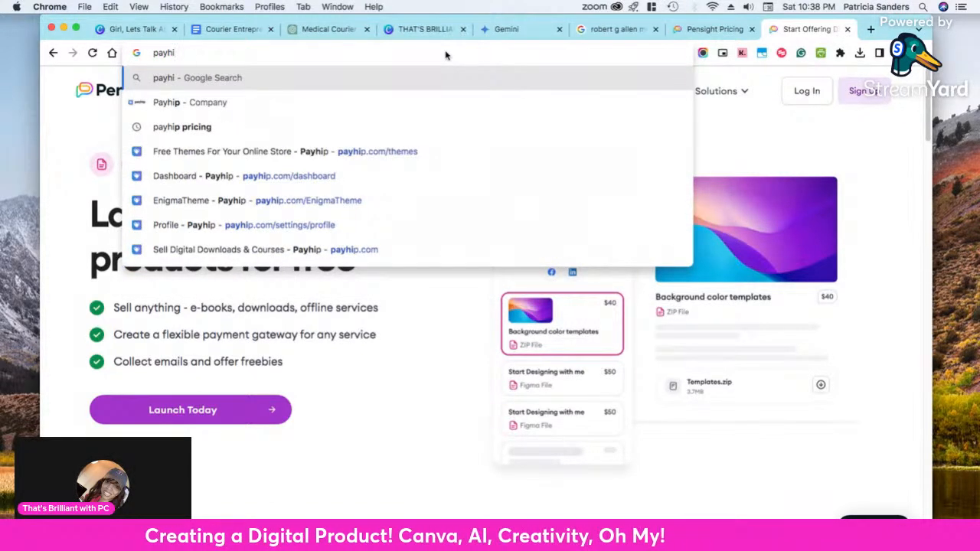
{"action": "type", "text": "p"}
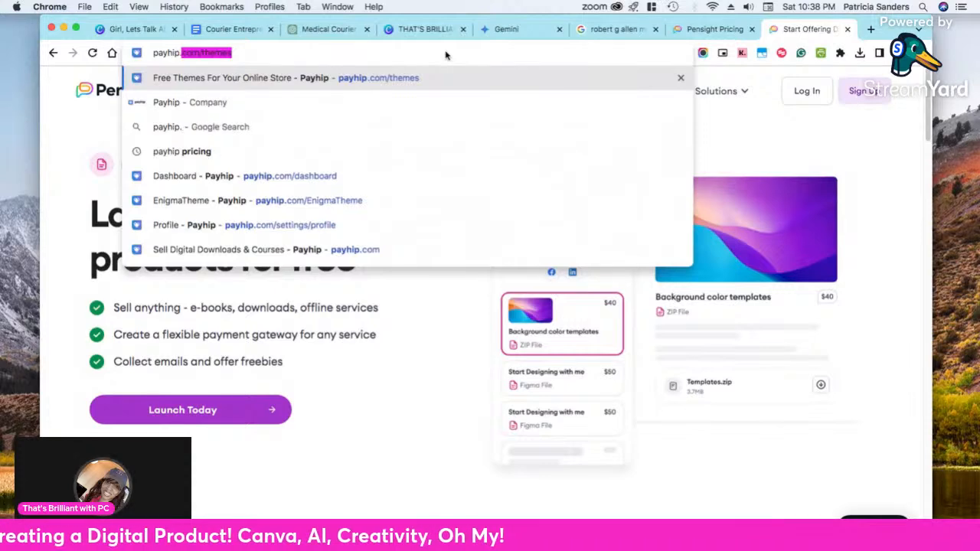
{"action": "type", "text": ".com"}
{"action": "key", "text": "Return"}
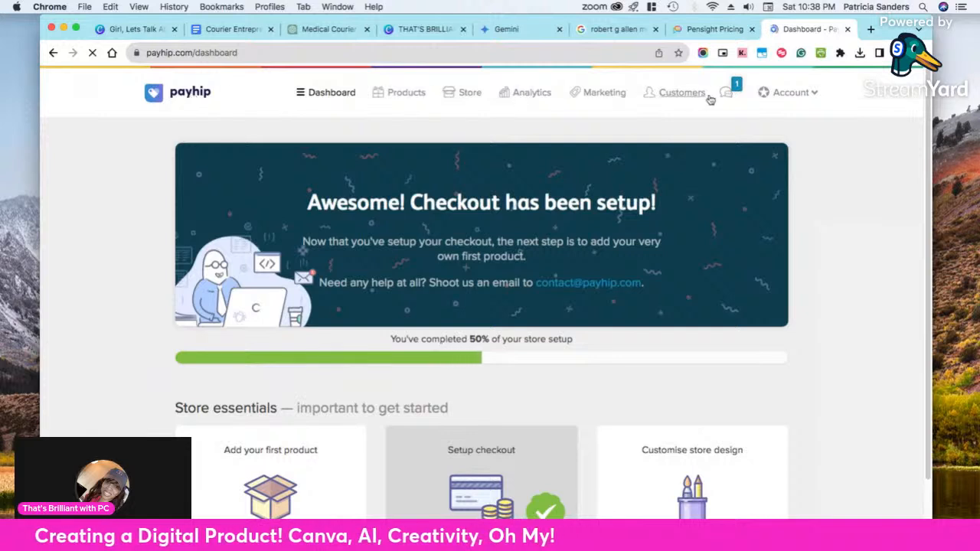
Log out of the Payhip account and view Payhip's public homepage
{"action": "left_click", "coordinate": [813, 96]}
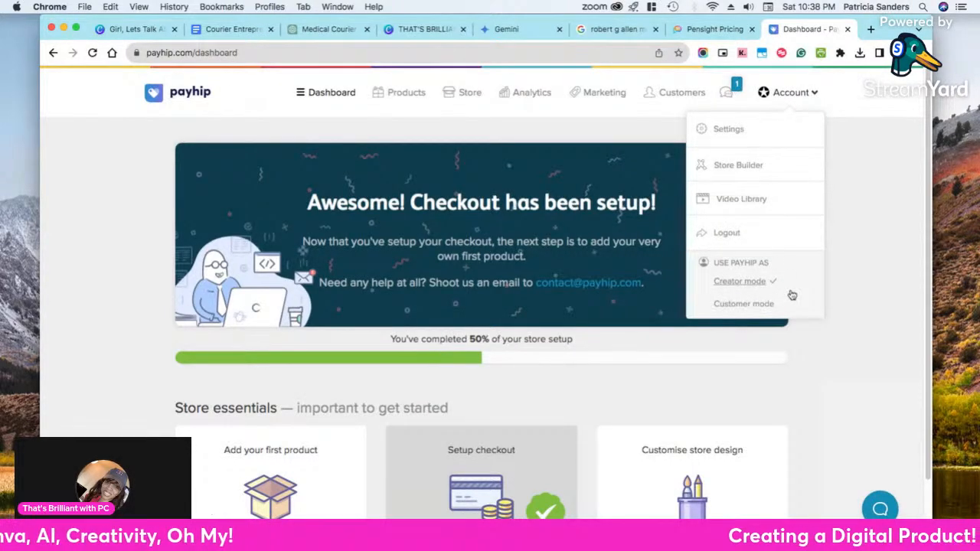
{"action": "left_click", "coordinate": [728, 237]}
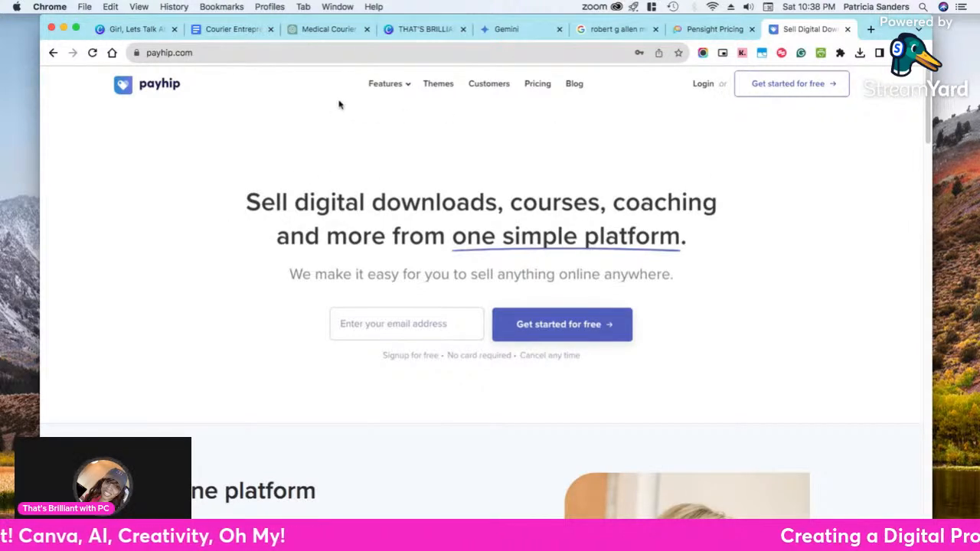
{"action": "mouse_move", "coordinate": [404, 87]}
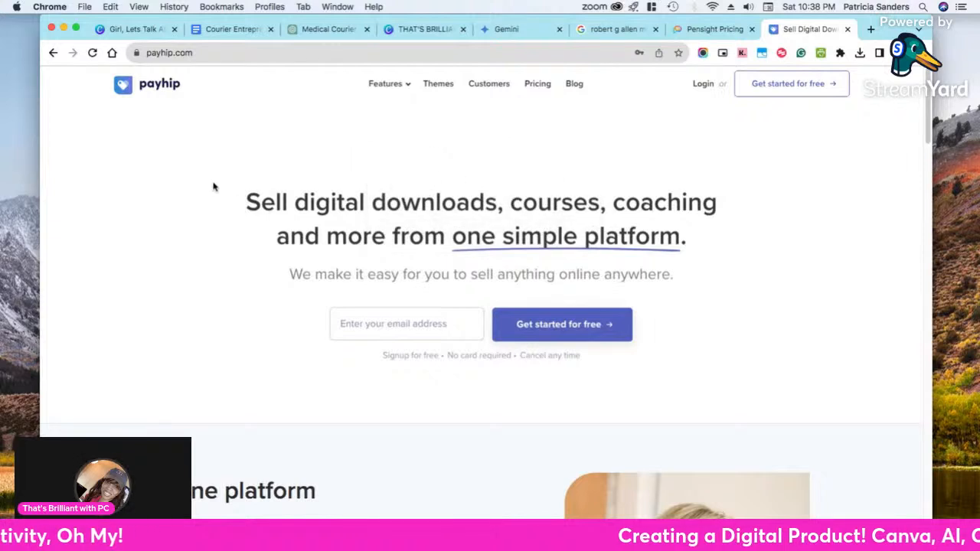
{"action": "scroll", "coordinate": [213, 186], "scroll_direction": "down", "scroll_amount": 1}
Open Payhip's Pricing page and examine the Free Forever, Plus and Pro plans and the transaction fees
{"action": "left_click", "coordinate": [538, 82]}
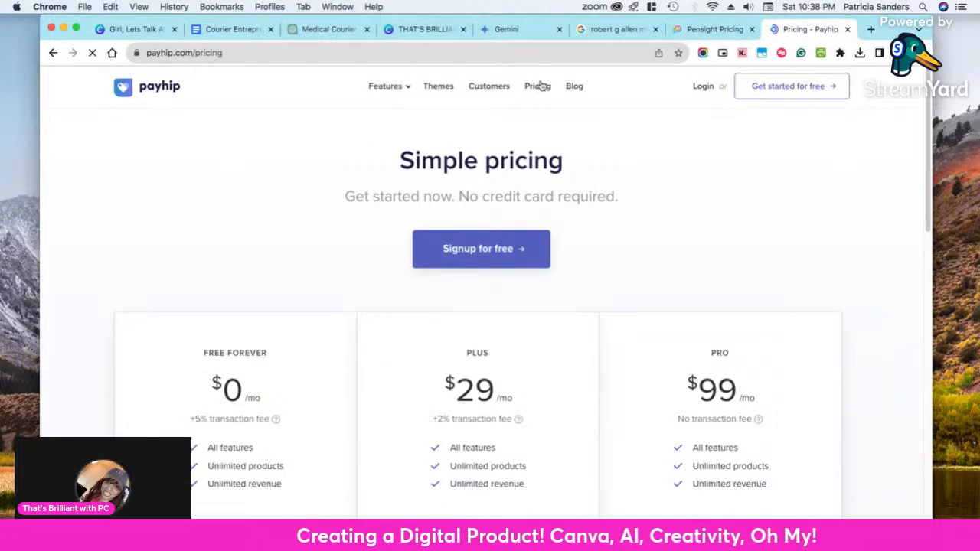
{"action": "scroll", "coordinate": [462, 193], "scroll_direction": "down", "scroll_amount": 2}
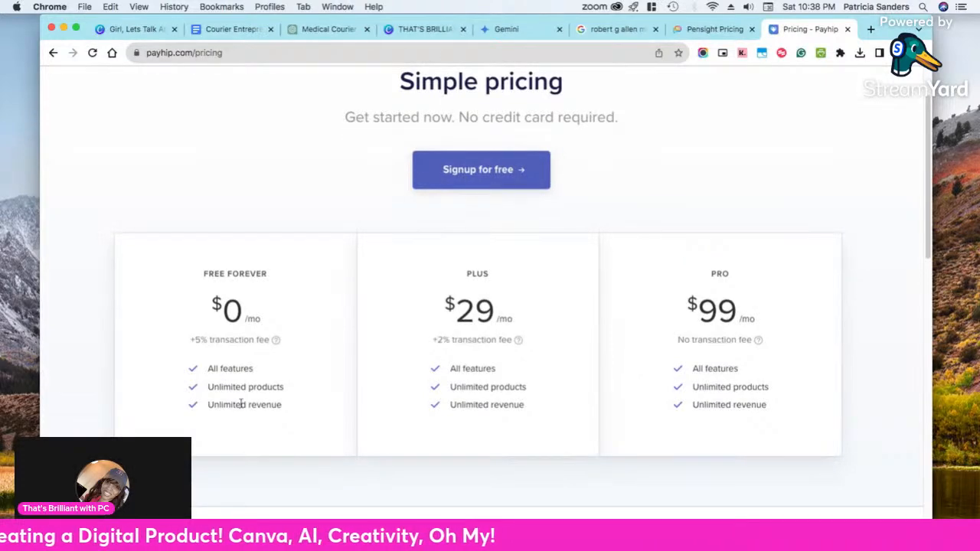
{"action": "scroll", "coordinate": [253, 391], "scroll_direction": "down", "scroll_amount": 2}
{"action": "scroll", "coordinate": [267, 374], "scroll_direction": "down", "scroll_amount": 4}
{"action": "scroll", "coordinate": [269, 372], "scroll_direction": "up", "scroll_amount": 3}
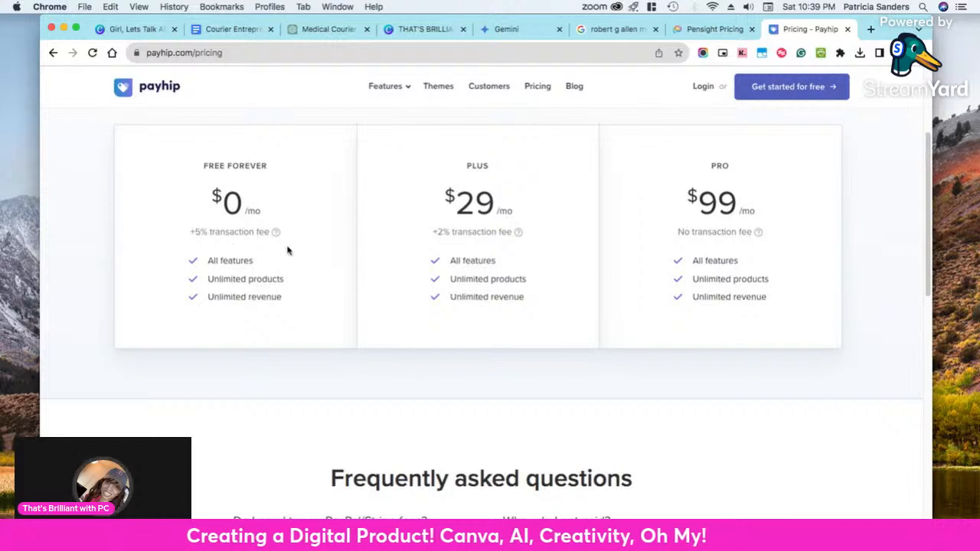
{"action": "mouse_move", "coordinate": [274, 236]}
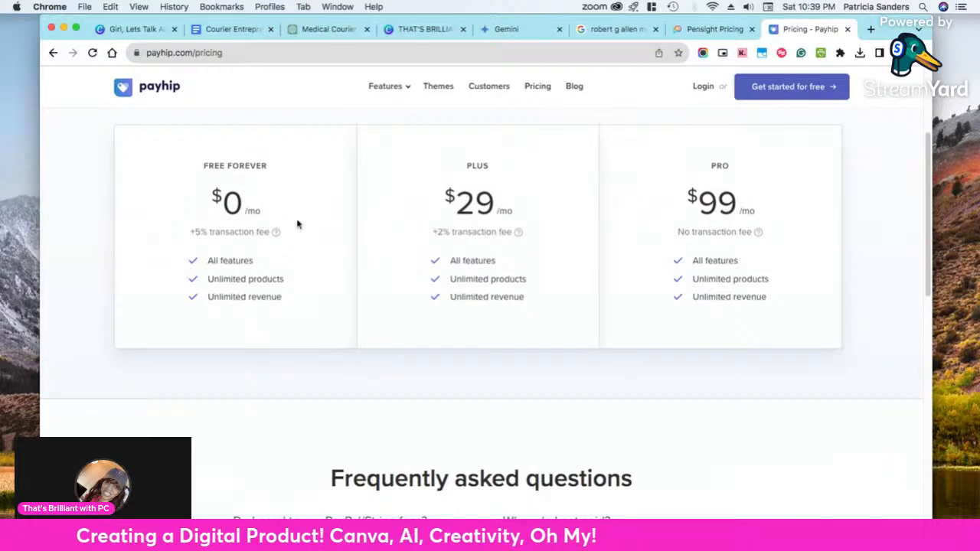
Compare Pensight's pricing page with Payhip's, and look through Payhip's frequently asked questions and footer resources
{"action": "left_click", "coordinate": [709, 32]}
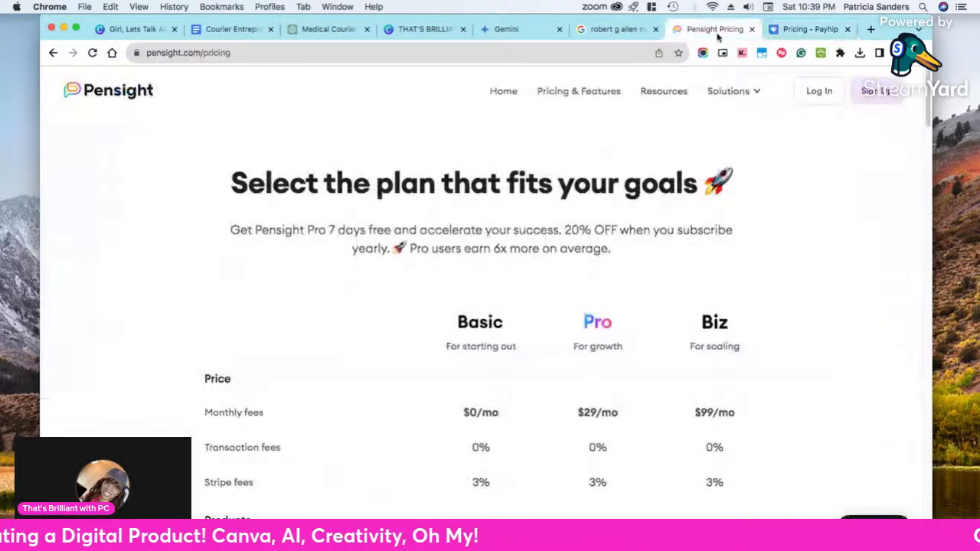
{"action": "left_click", "coordinate": [768, 34]}
{"action": "scroll", "coordinate": [637, 304], "scroll_direction": "down", "scroll_amount": 5}
{"action": "scroll", "coordinate": [636, 304], "scroll_direction": "down", "scroll_amount": 6}
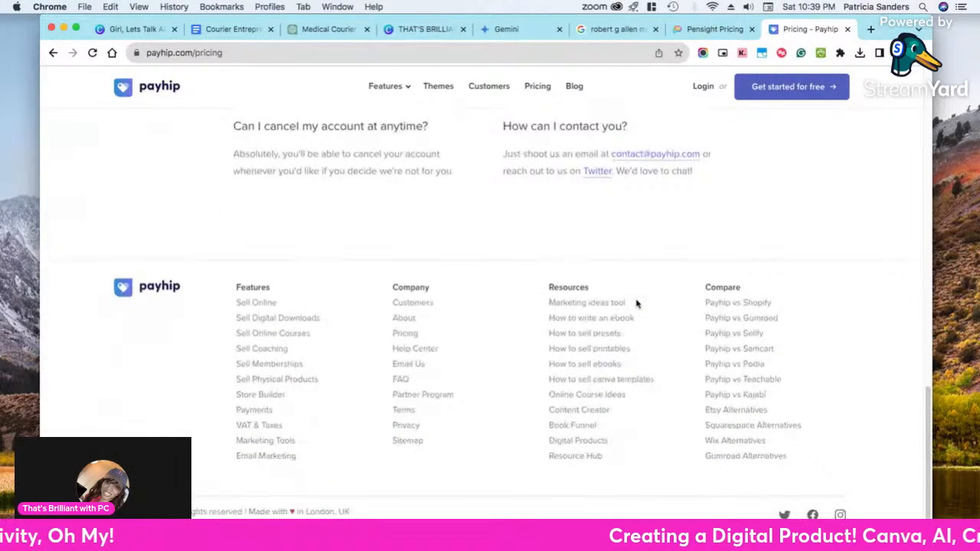
{"action": "scroll", "coordinate": [584, 299], "scroll_direction": "up", "scroll_amount": 8}
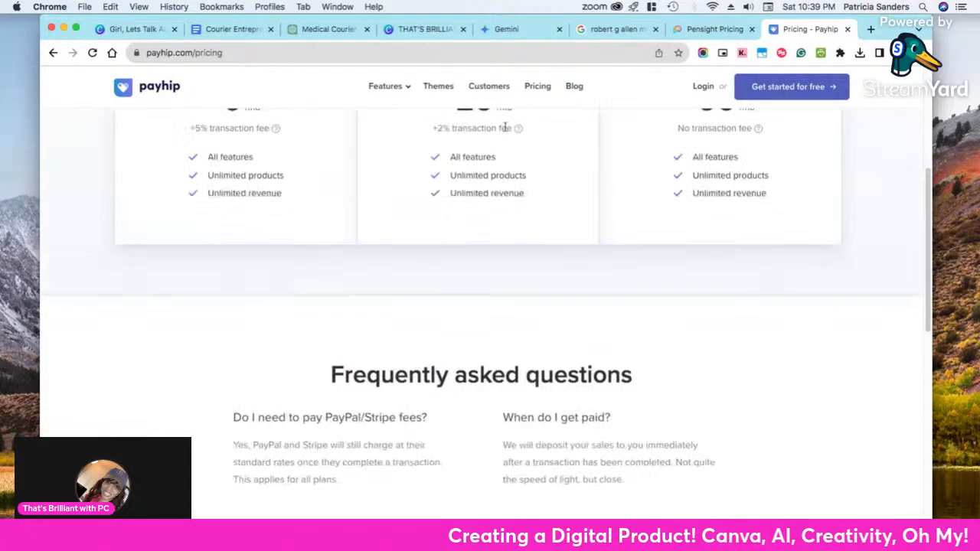
{"action": "scroll", "coordinate": [444, 306], "scroll_direction": "up", "scroll_amount": 2}
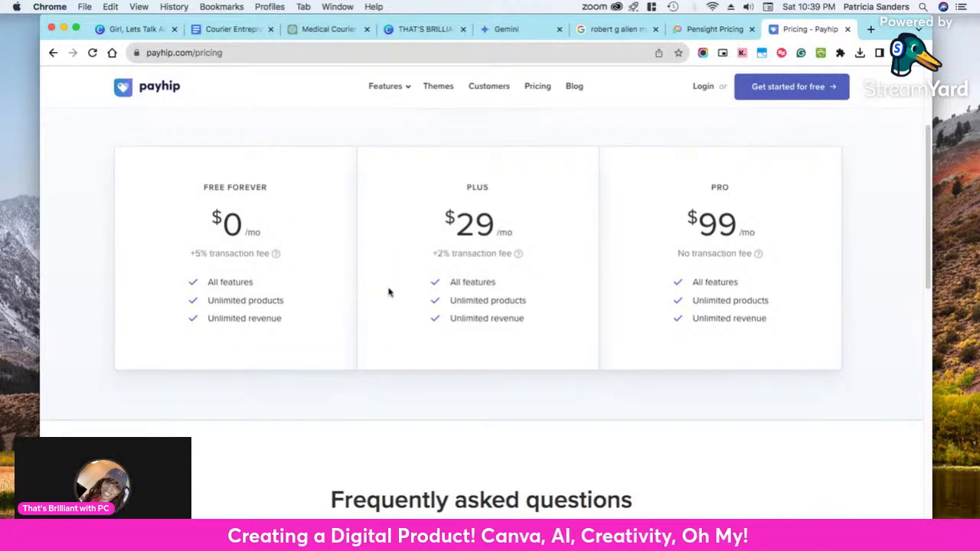
Open Payhip's How to sell ebooks, Book Funnel and Etsy Alternatives resources in separate new tabs
{"action": "scroll", "coordinate": [576, 383], "scroll_direction": "down", "scroll_amount": 10}
{"action": "scroll", "coordinate": [572, 368], "scroll_direction": "down", "scroll_amount": 2}
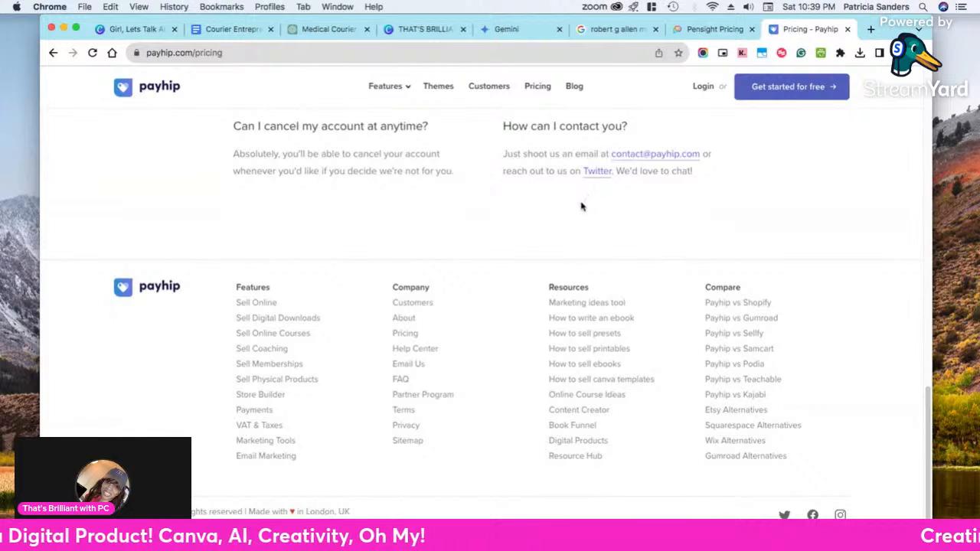
{"action": "left_click", "coordinate": [615, 366], "text": "super"}
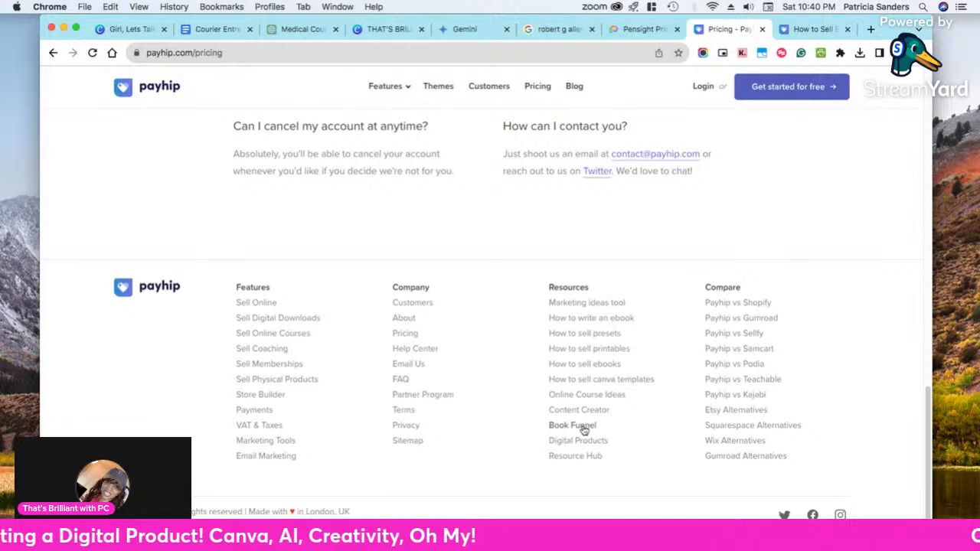
{"action": "left_click", "coordinate": [584, 428], "text": "super"}
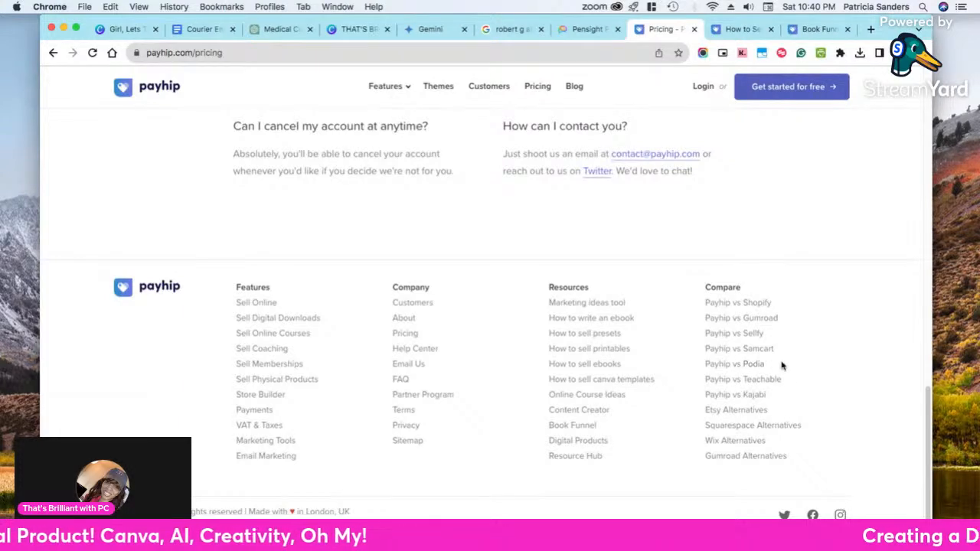
{"action": "left_click", "coordinate": [753, 410], "text": "super"}
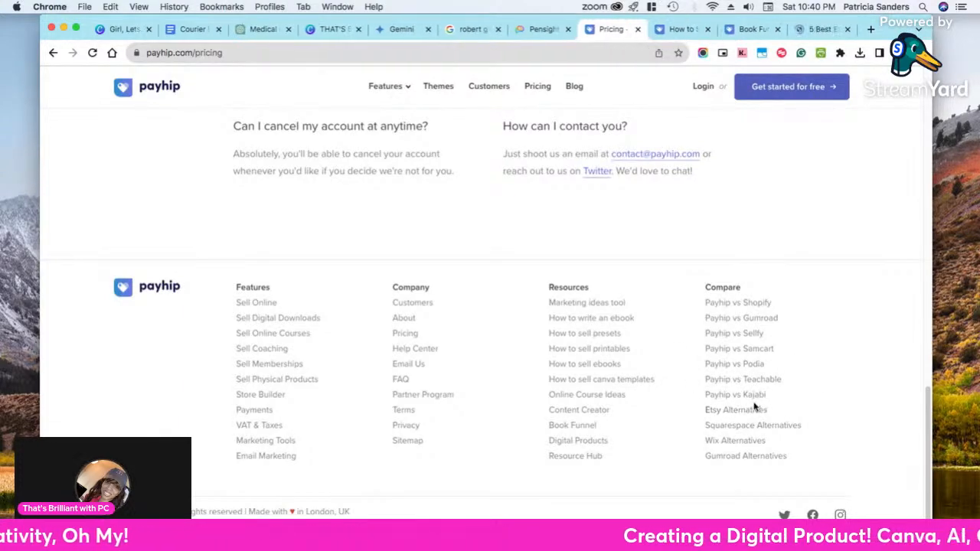
Skim Payhip's Etsy alternatives article and open its GoImagine entry in a new tab
{"action": "left_click", "coordinate": [804, 31]}
{"action": "scroll", "coordinate": [755, 242], "scroll_direction": "down", "scroll_amount": 5}
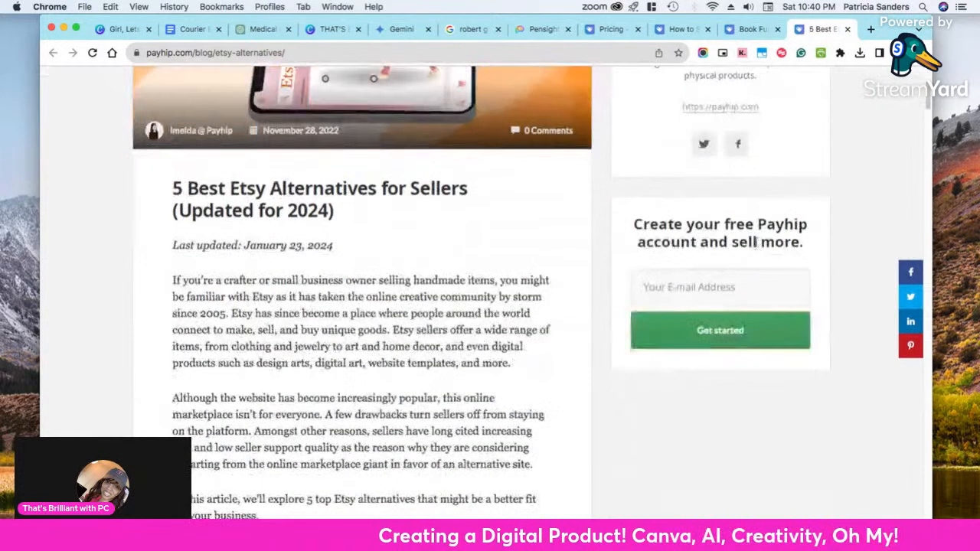
{"action": "scroll", "coordinate": [755, 242], "scroll_direction": "down", "scroll_amount": 1}
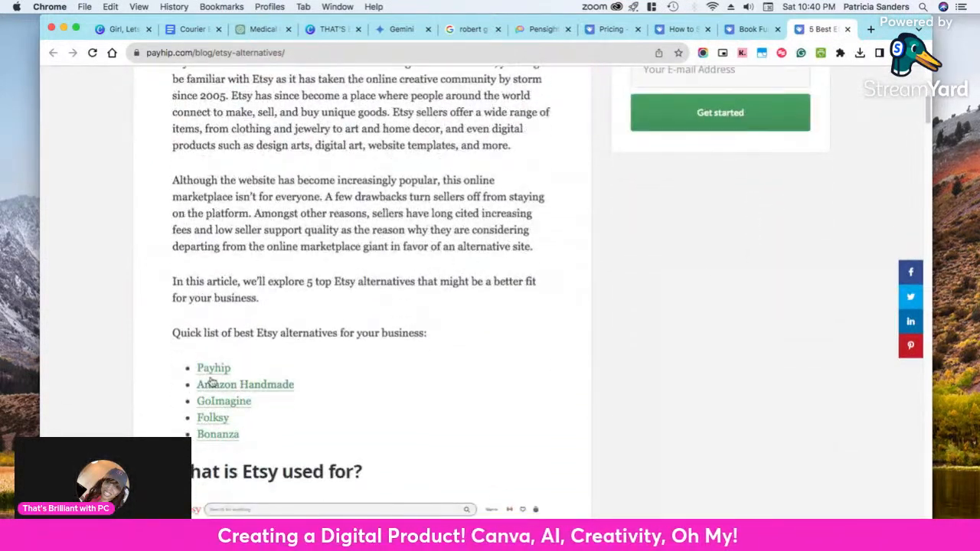
{"action": "left_click", "coordinate": [246, 406], "text": "super"}
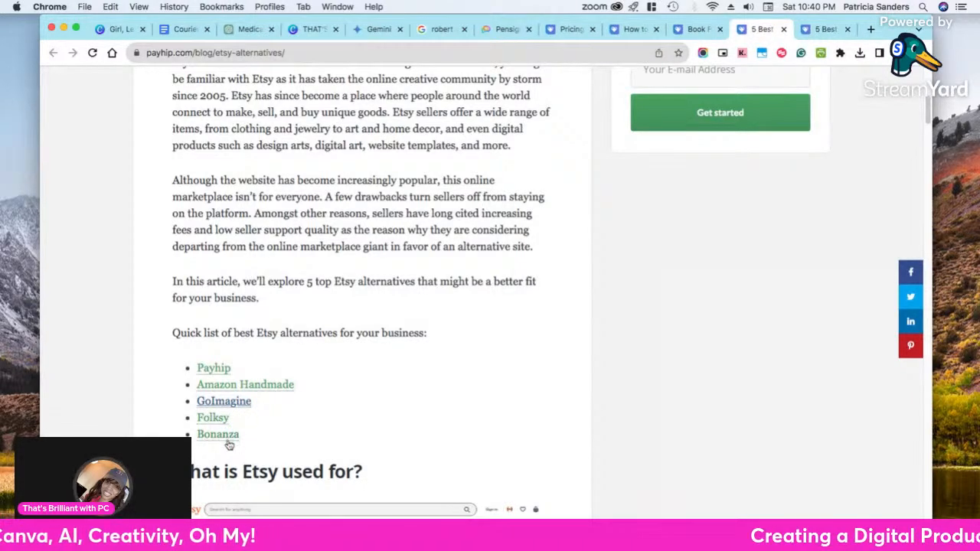
{"action": "scroll", "coordinate": [237, 426], "scroll_direction": "down", "scroll_amount": 5}
{"action": "scroll", "coordinate": [246, 422], "scroll_direction": "down", "scroll_amount": 15}
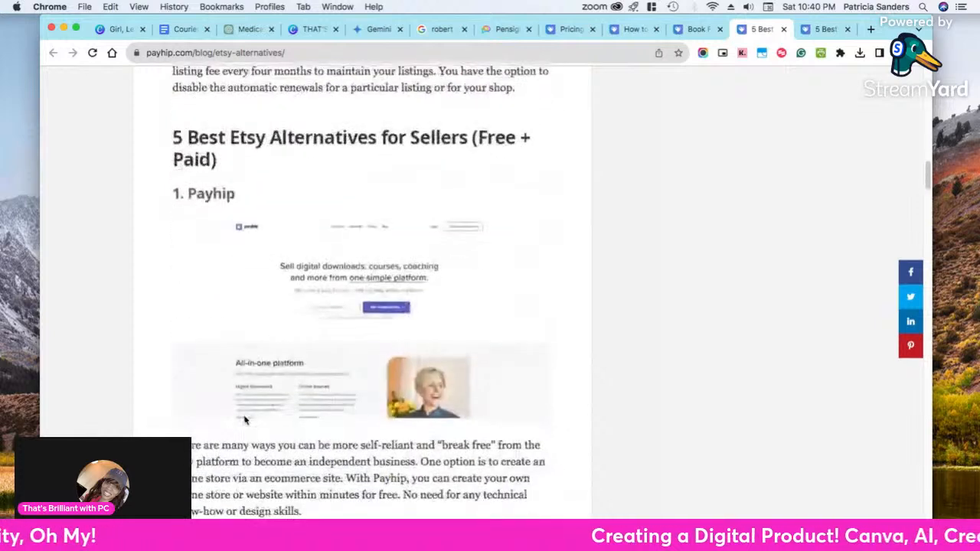
Look over the Book Funnel and How to Sell Ebooks articles, and revisit the Pensight and Payhip pricing pages
{"action": "left_click", "coordinate": [693, 30]}
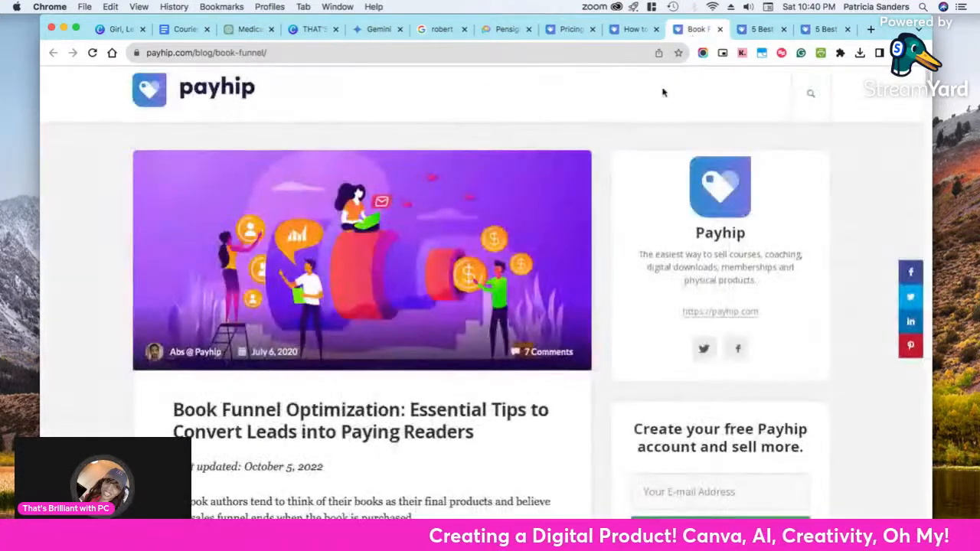
{"action": "left_click", "coordinate": [632, 30]}
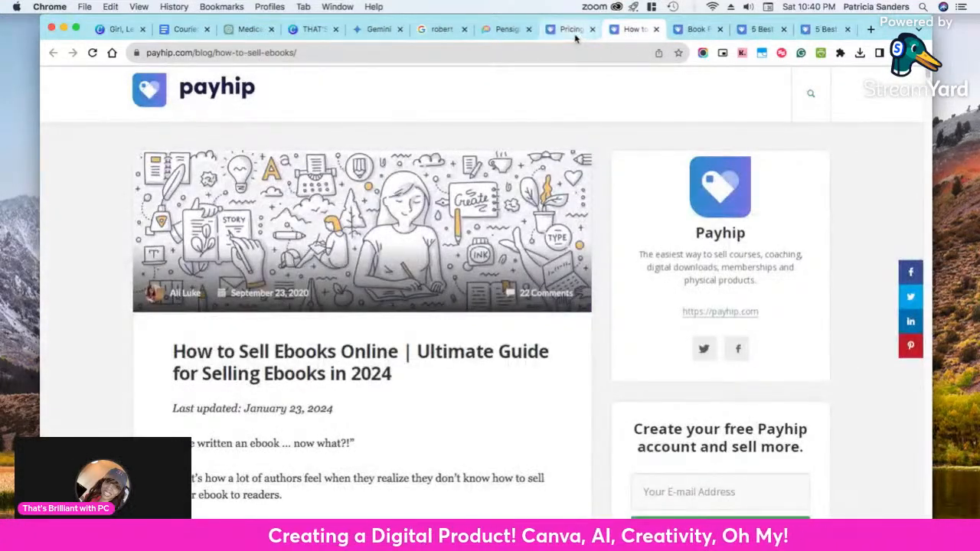
{"action": "left_click", "coordinate": [573, 31]}
{"action": "left_click", "coordinate": [507, 32]}
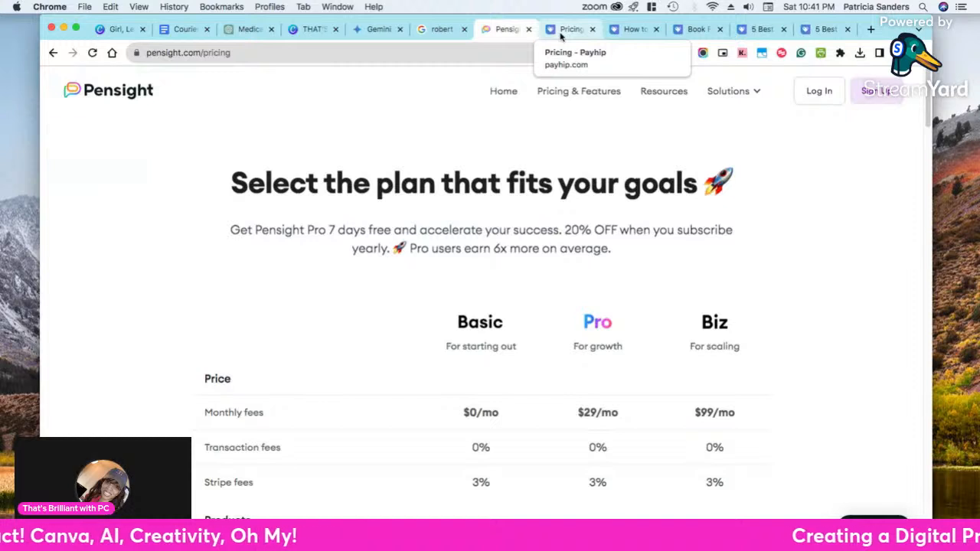
{"action": "left_click", "coordinate": [565, 31]}
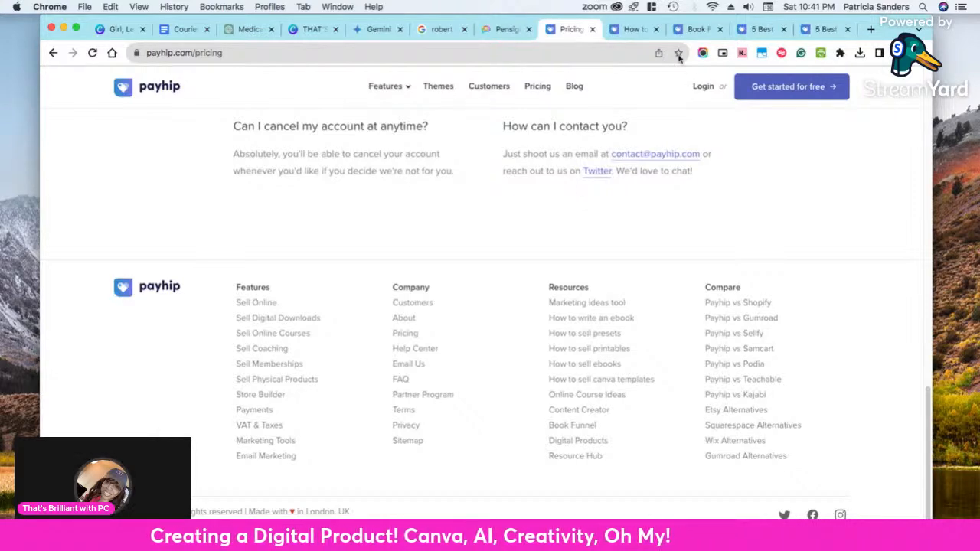
Glance at the ChatGPT courier conversation and view the GoImagine section of the Etsy alternatives article
{"action": "left_click", "coordinate": [251, 30]}
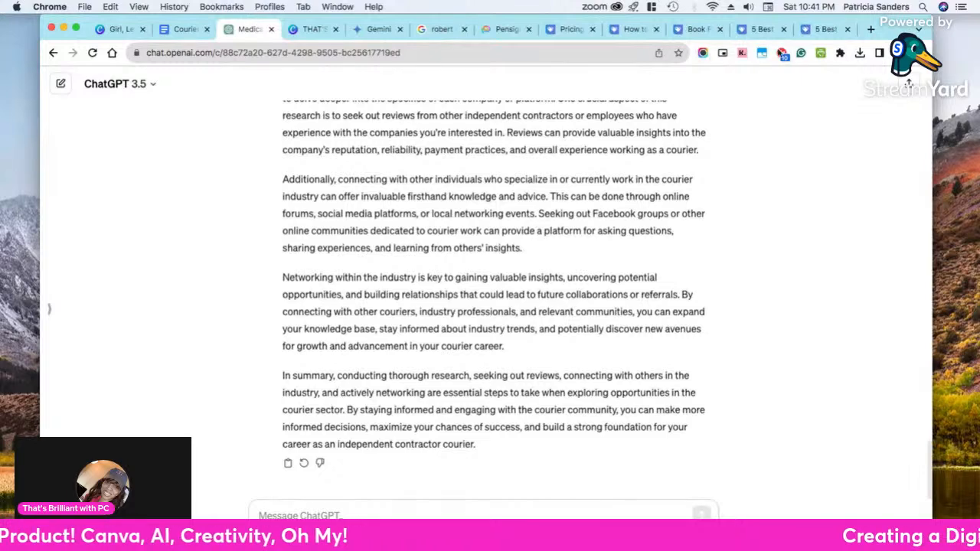
{"action": "left_click", "coordinate": [816, 30]}
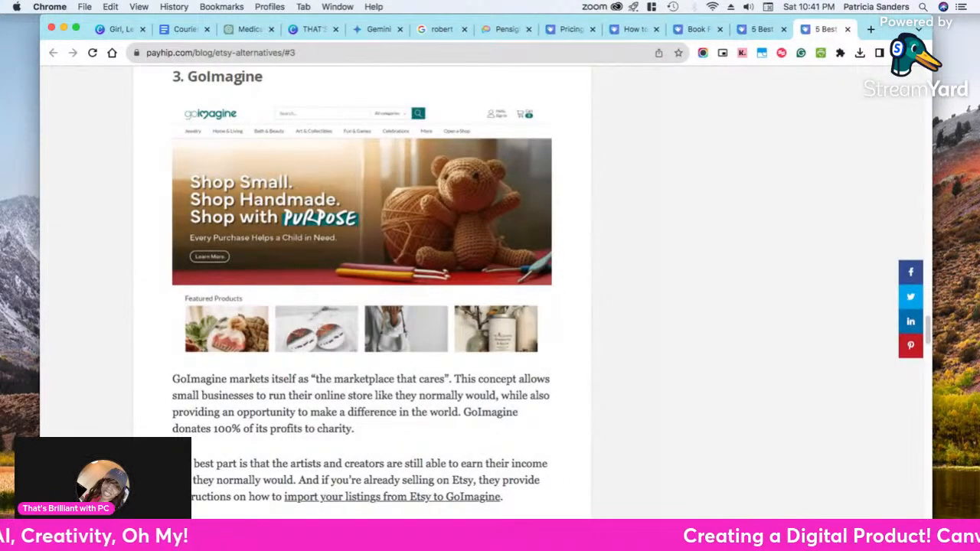
Open Gemini in a new browser tab
{"action": "left_click", "coordinate": [871, 29]}
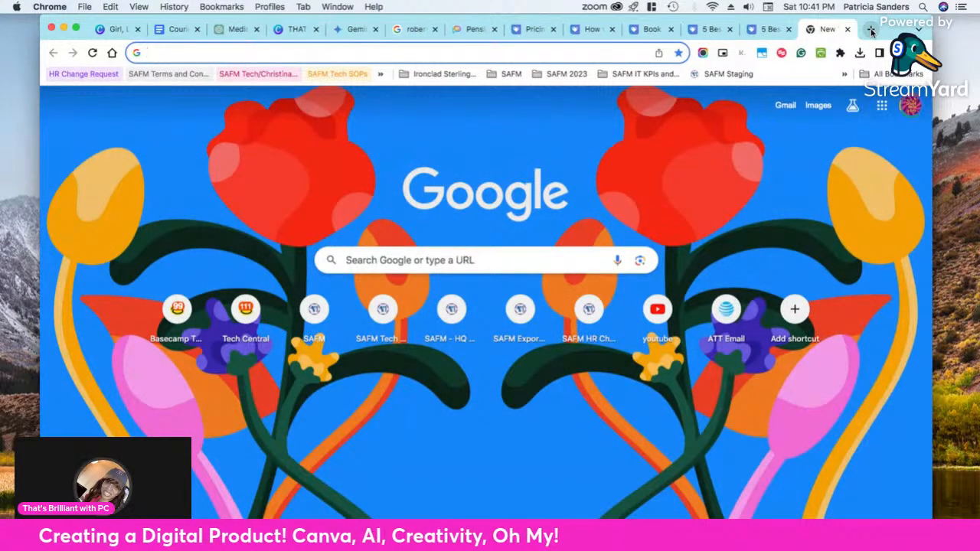
{"action": "type", "text": "gem"}
{"action": "key", "text": "Return"}
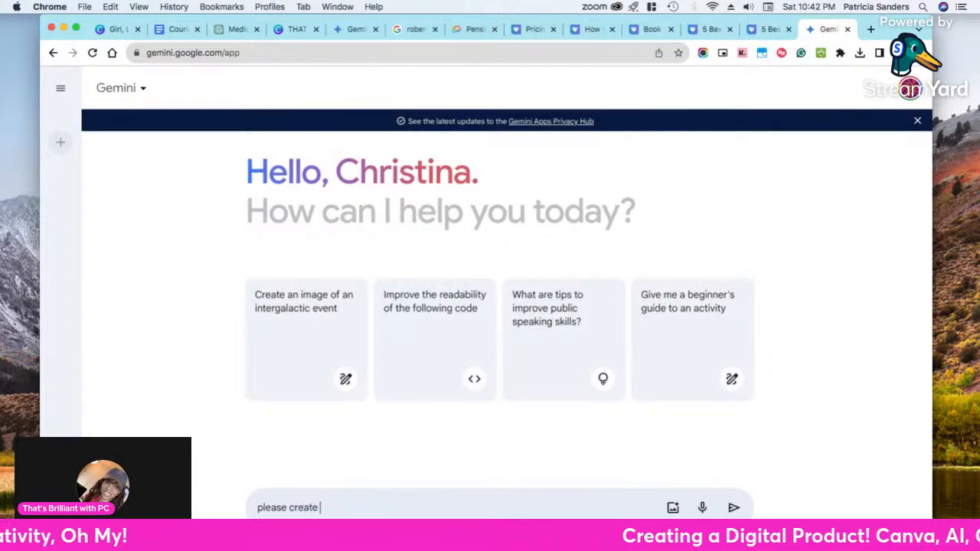
Ask Gemini for a creative, fun funnel for the ebook/digital product on how to start a courier business, mentioning FB, Instagram, Tiktok and Youtube
{"action": "type", "text": "fu"}
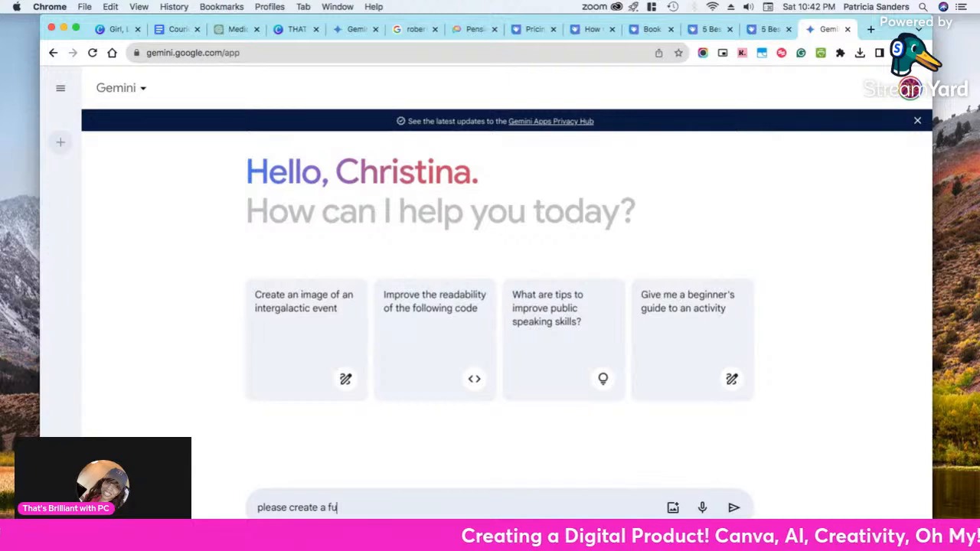
{"action": "type", "text": "nnel for my ebook"}
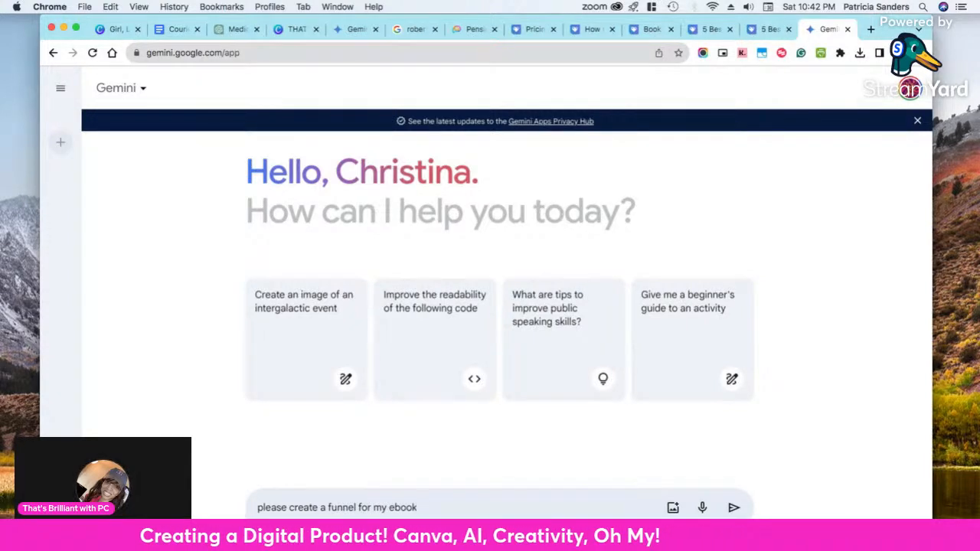
{"action": "type", "text": "/digital product"}
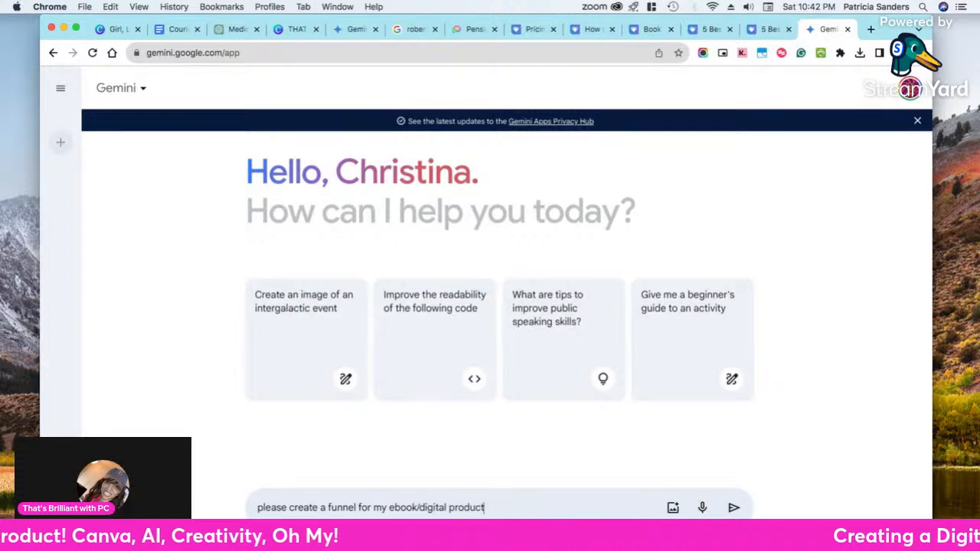
{"action": "type", "text": " regarding how to start"}
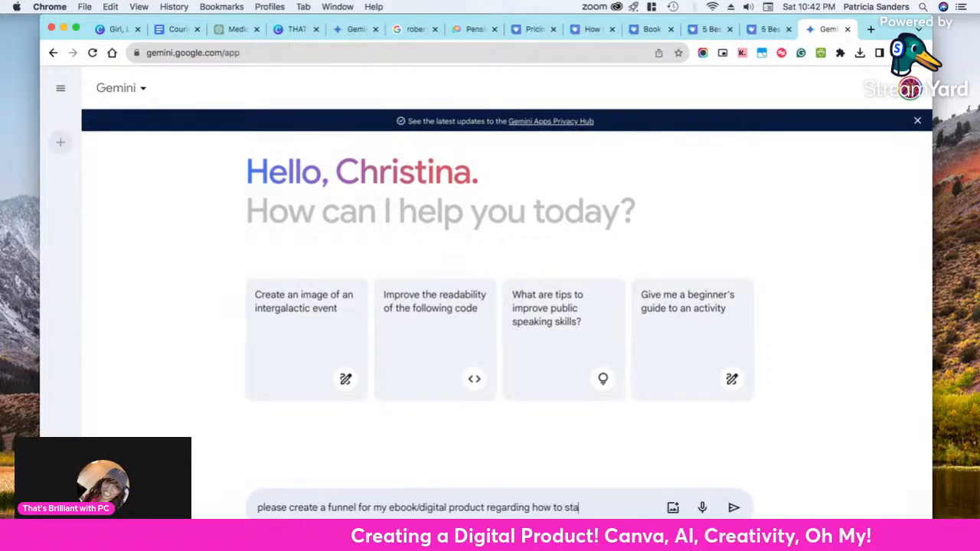
{"action": "type", "text": " a courier"}
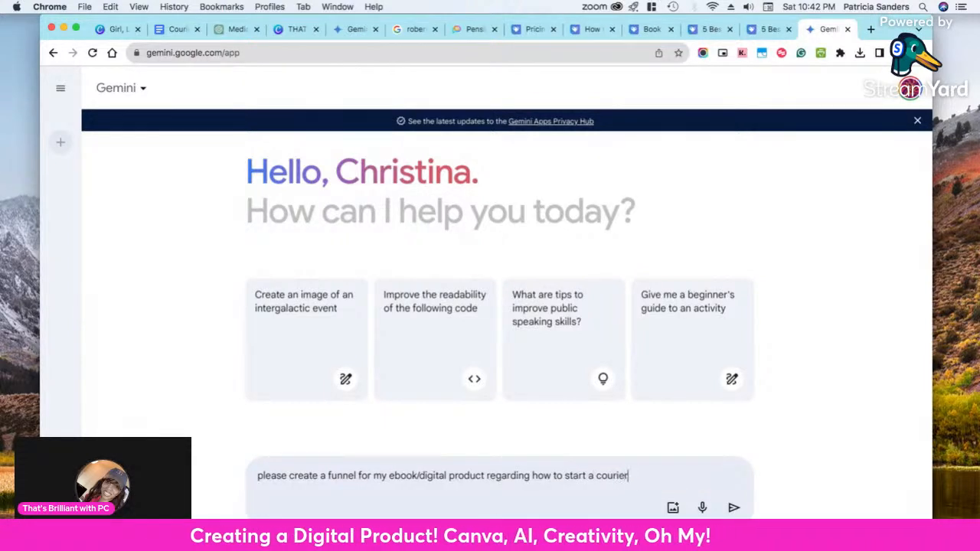
{"action": "type", "text": " business.  I"}
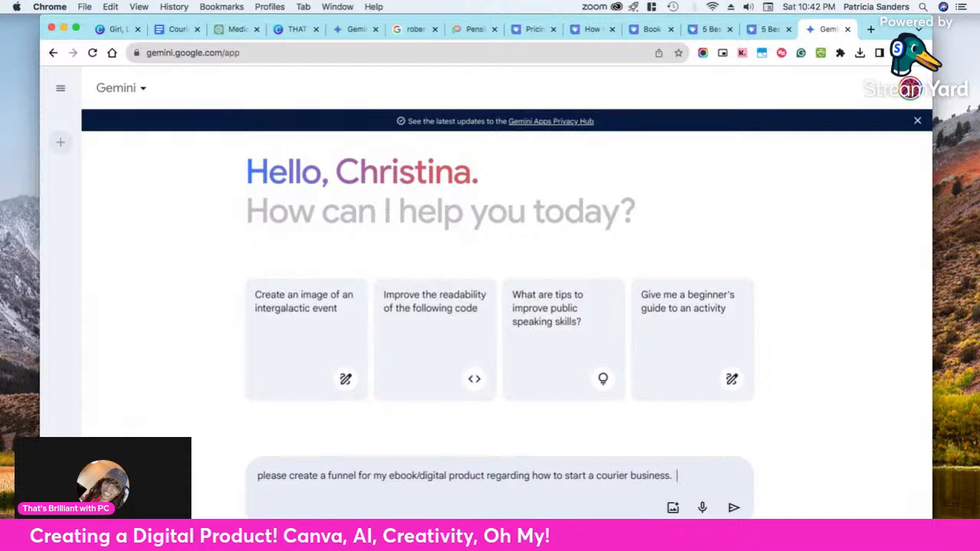
{"action": "type", "text": " have"}
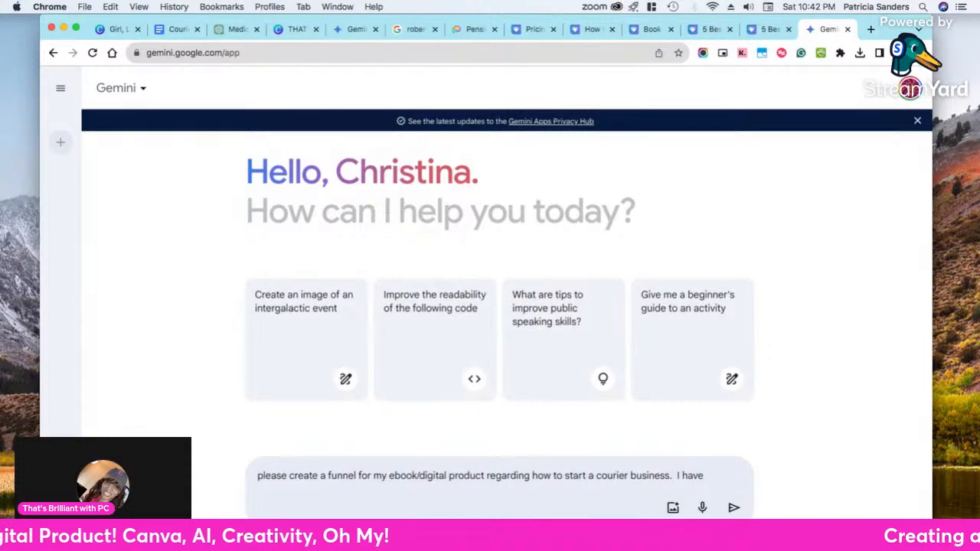
{"action": "type", "text": " FB, Instagram"}
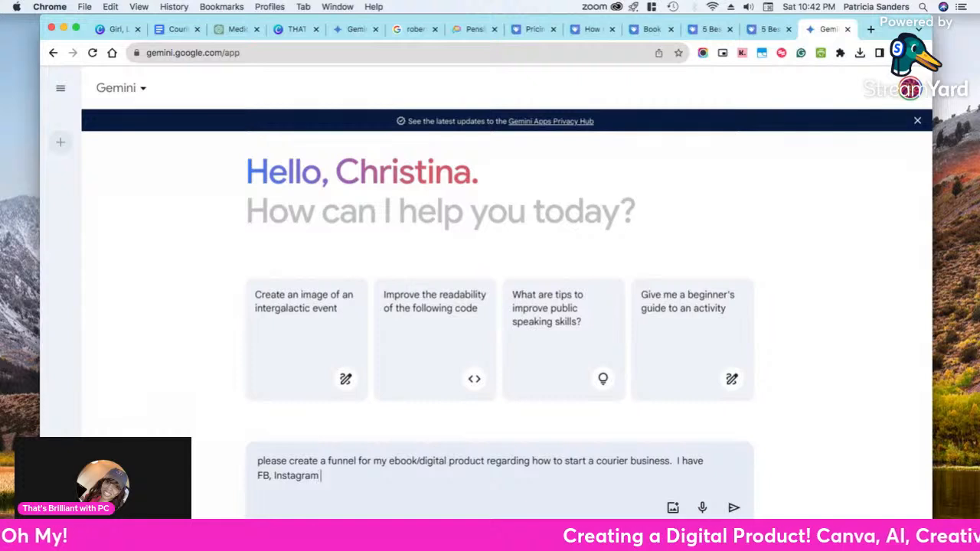
{"action": "type", "text": ", Tiktok and Youtube"}
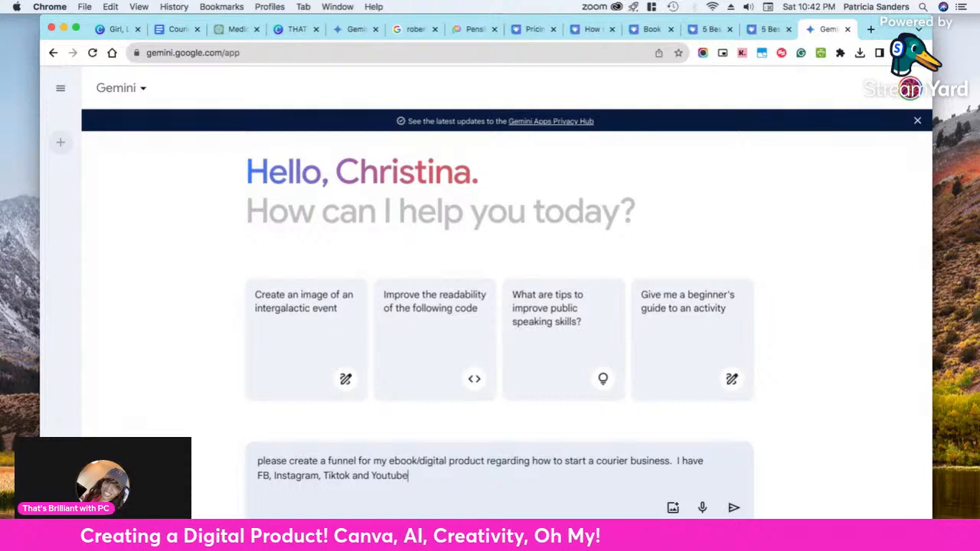
{"action": "type", "text": "..."}
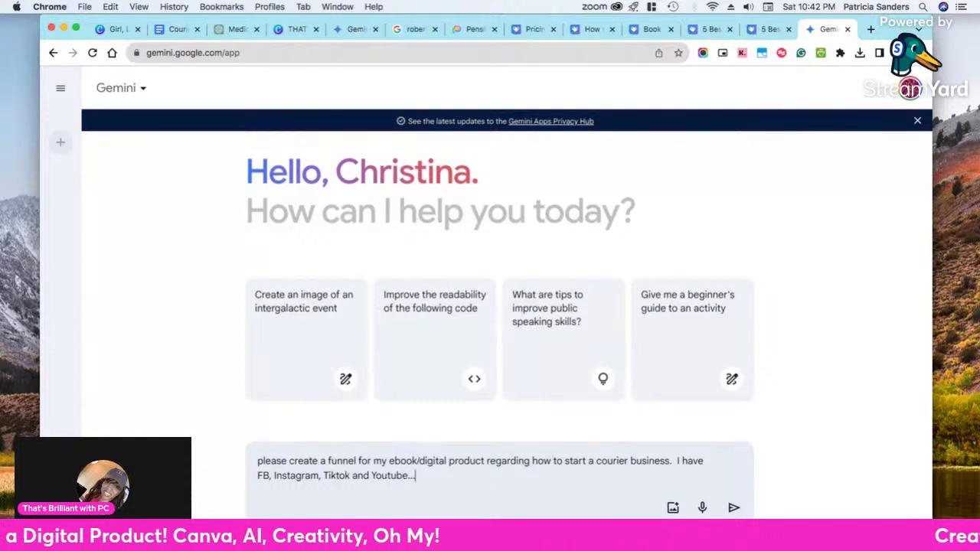
{"action": "type", "text": "be c"}
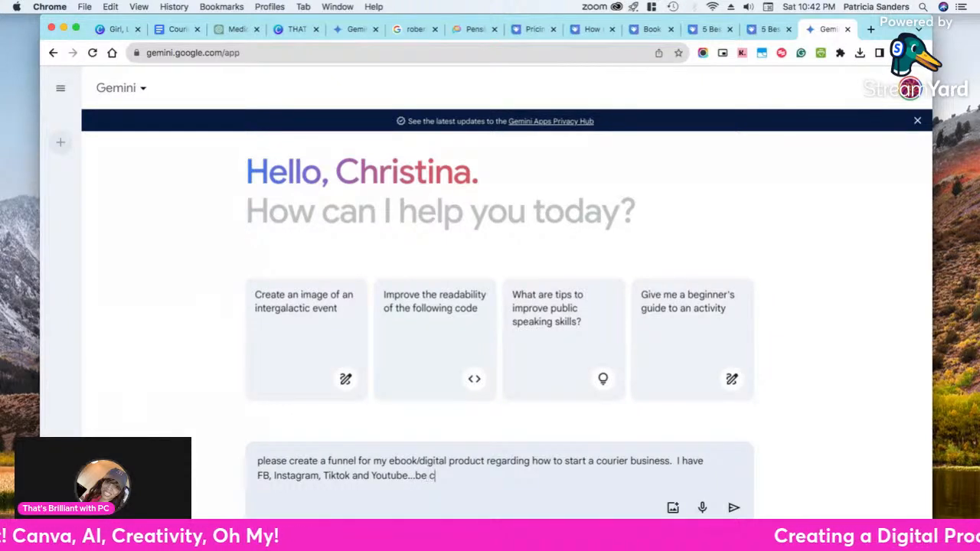
{"action": "type", "text": "reative and make it fun."}
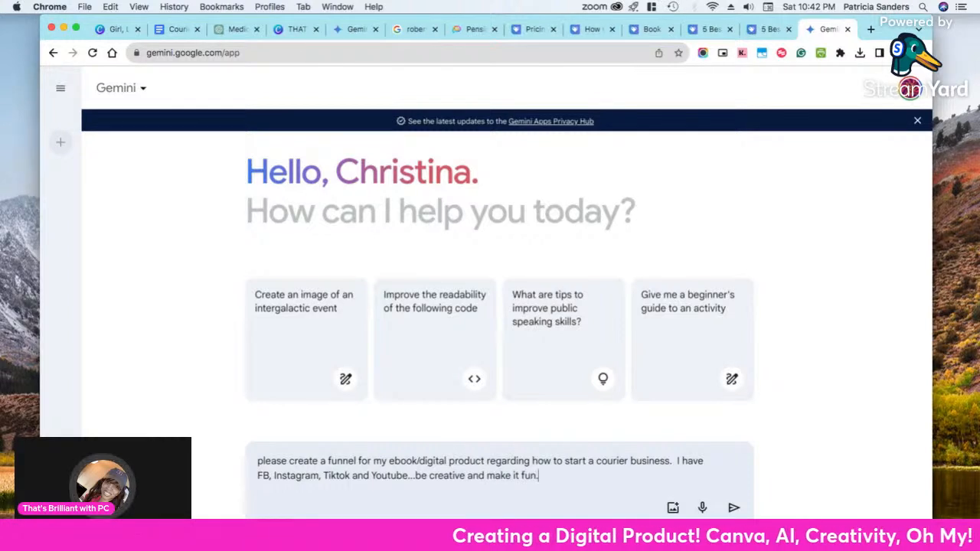
{"action": "key", "text": "Return"}
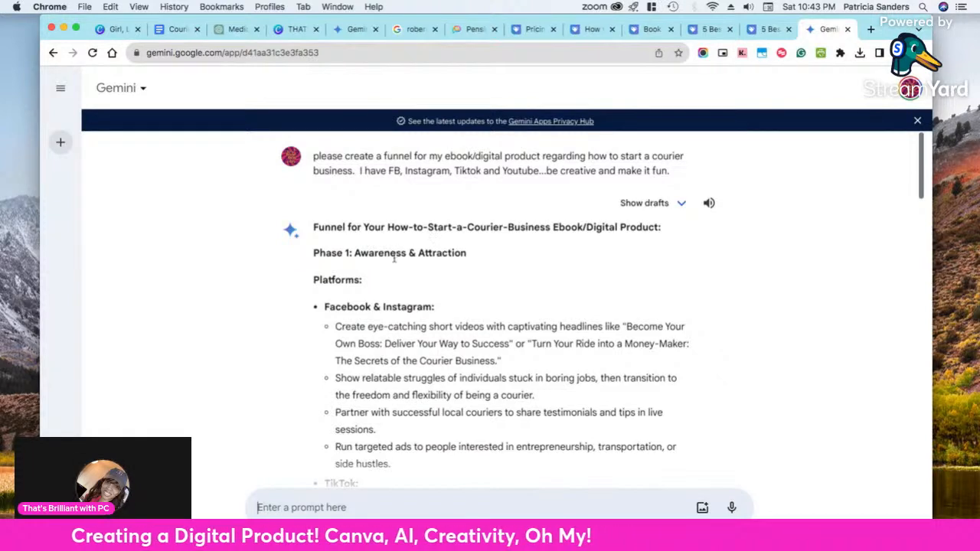
Read through Gemini's courier ebook funnel, from the awareness, engagement and conversion phases to the bonus suggestions
{"action": "scroll", "coordinate": [396, 258], "scroll_direction": "down", "scroll_amount": 2}
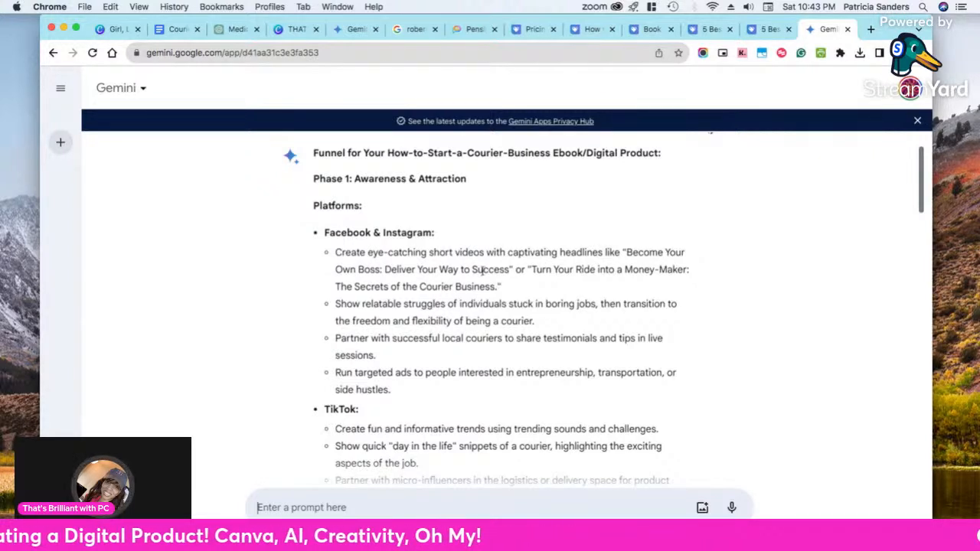
{"action": "scroll", "coordinate": [485, 273], "scroll_direction": "down", "scroll_amount": 2}
{"action": "scroll", "coordinate": [484, 273], "scroll_direction": "down", "scroll_amount": 3}
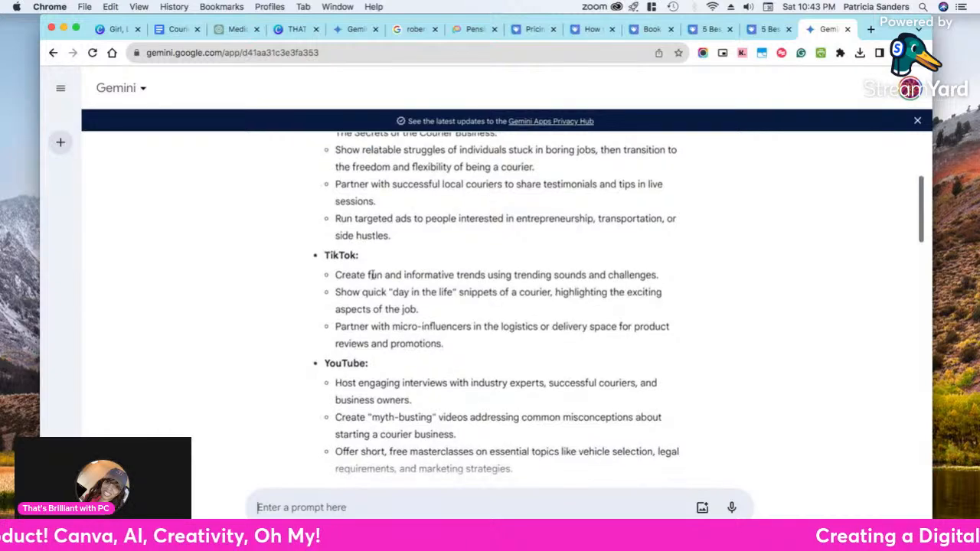
{"action": "scroll", "coordinate": [362, 294], "scroll_direction": "down", "scroll_amount": 5}
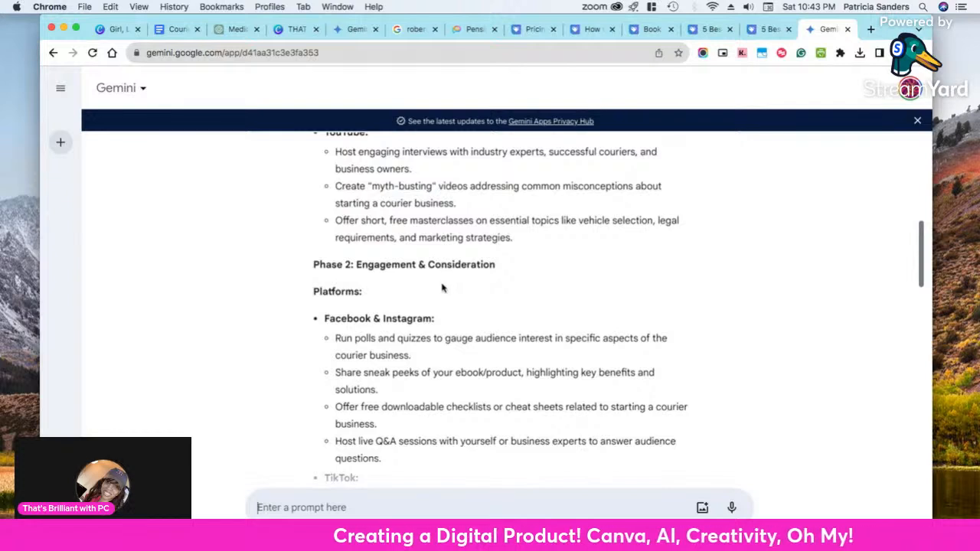
{"action": "scroll", "coordinate": [438, 291], "scroll_direction": "down", "scroll_amount": 1}
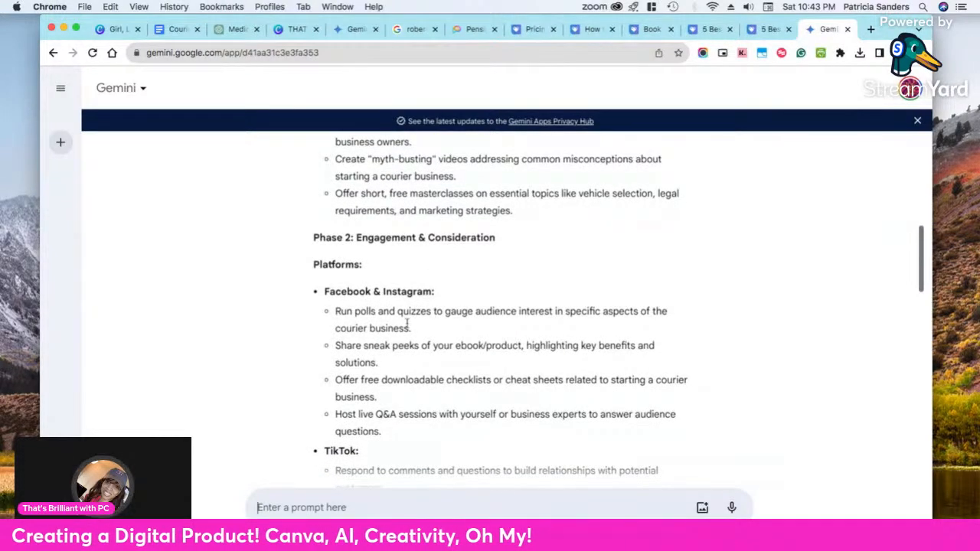
{"action": "scroll", "coordinate": [404, 323], "scroll_direction": "down", "scroll_amount": 2}
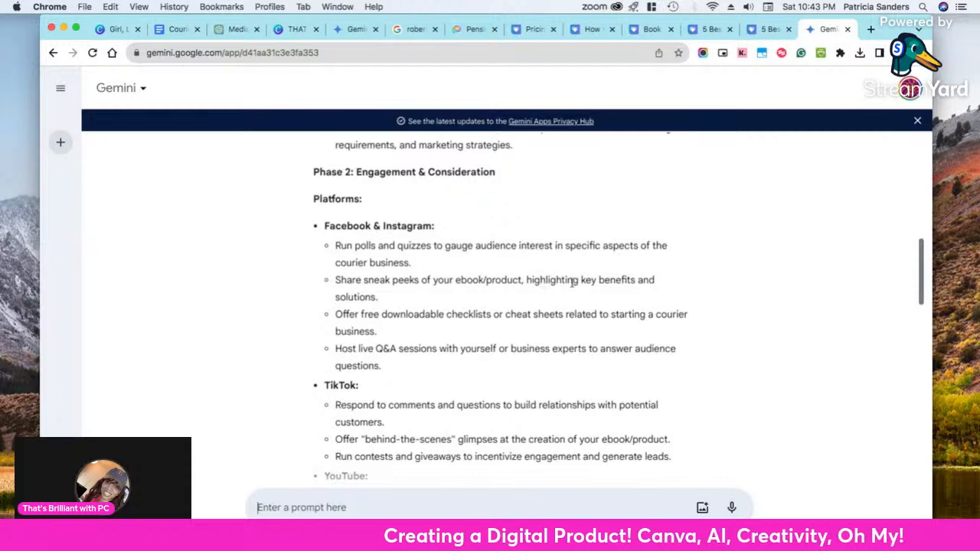
{"action": "scroll", "coordinate": [574, 284], "scroll_direction": "down", "scroll_amount": 2}
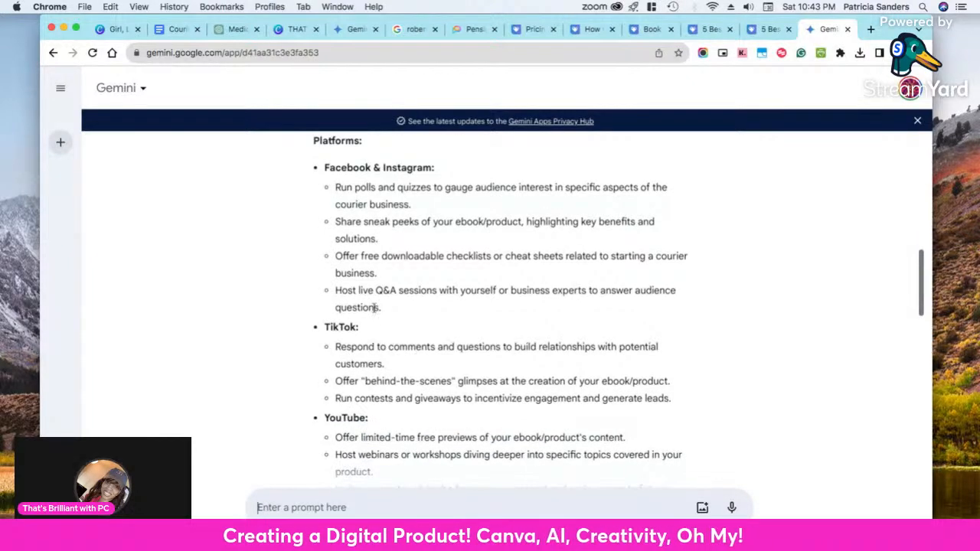
{"action": "scroll", "coordinate": [397, 311], "scroll_direction": "down", "scroll_amount": 1}
{"action": "scroll", "coordinate": [397, 312], "scroll_direction": "down", "scroll_amount": 2}
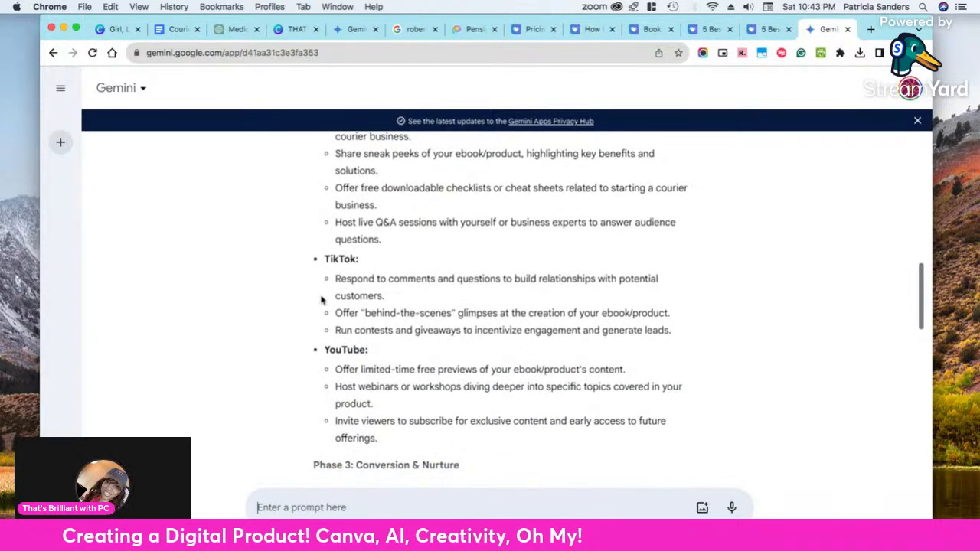
{"action": "scroll", "coordinate": [347, 358], "scroll_direction": "up", "scroll_amount": 8}
{"action": "scroll", "coordinate": [348, 357], "scroll_direction": "down", "scroll_amount": 10}
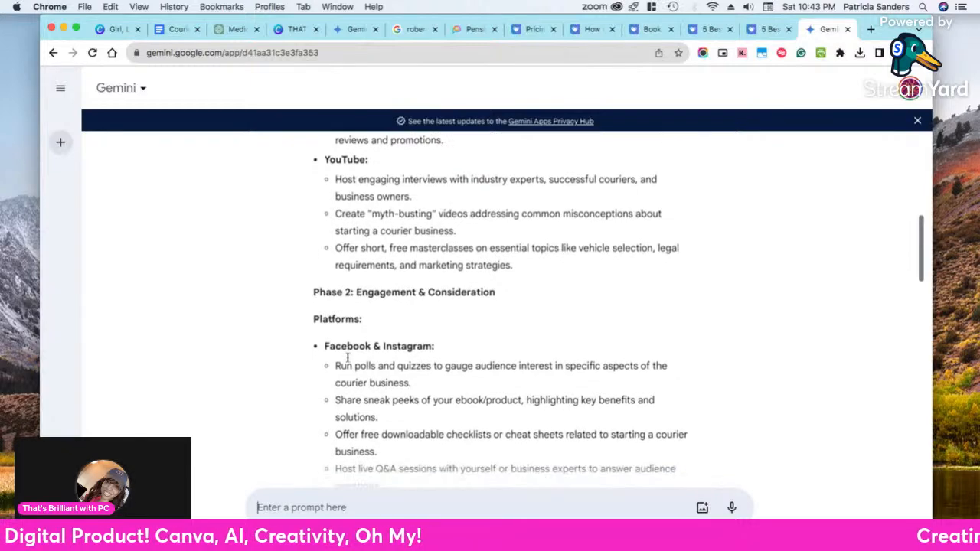
{"action": "scroll", "coordinate": [337, 347], "scroll_direction": "down", "scroll_amount": 1}
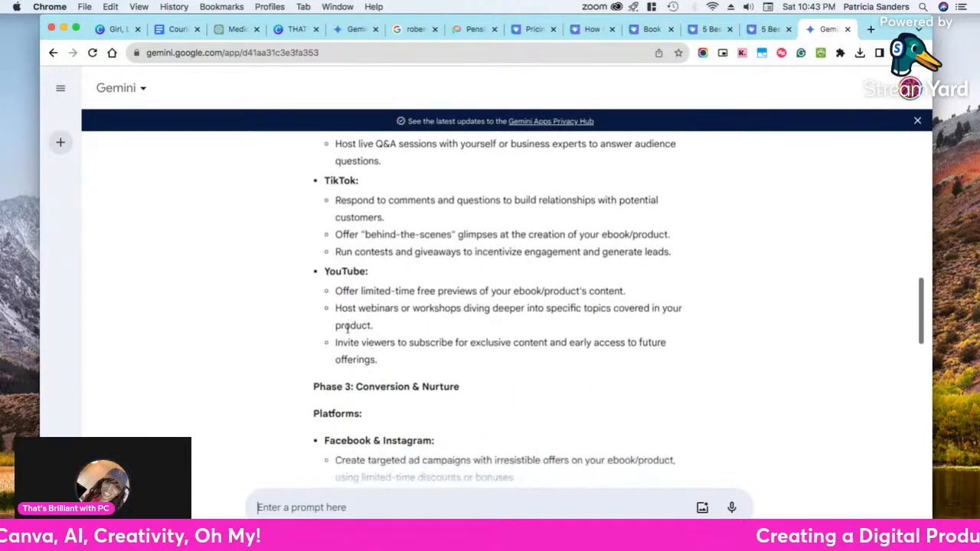
{"action": "scroll", "coordinate": [358, 357], "scroll_direction": "down", "scroll_amount": 6}
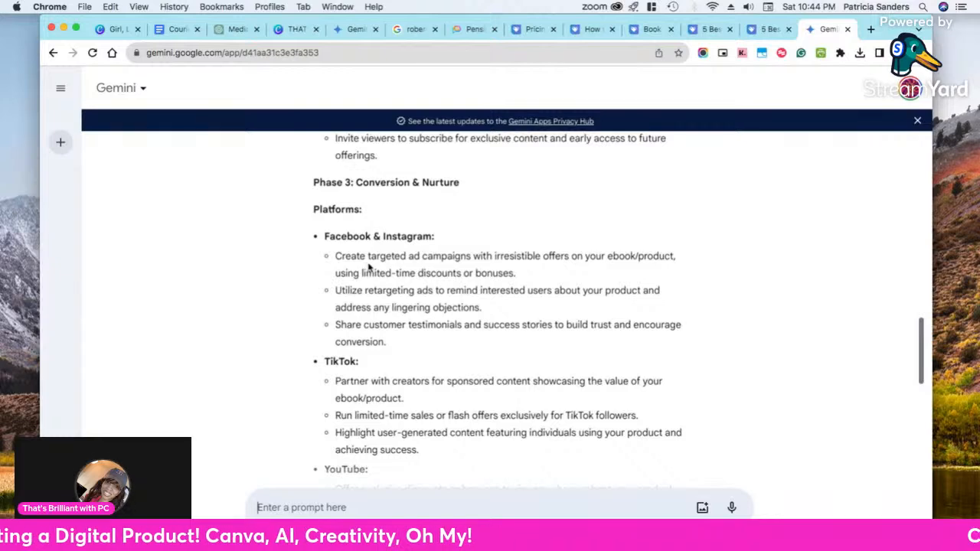
{"action": "scroll", "coordinate": [383, 306], "scroll_direction": "down", "scroll_amount": 3}
{"action": "scroll", "coordinate": [389, 314], "scroll_direction": "down", "scroll_amount": 5}
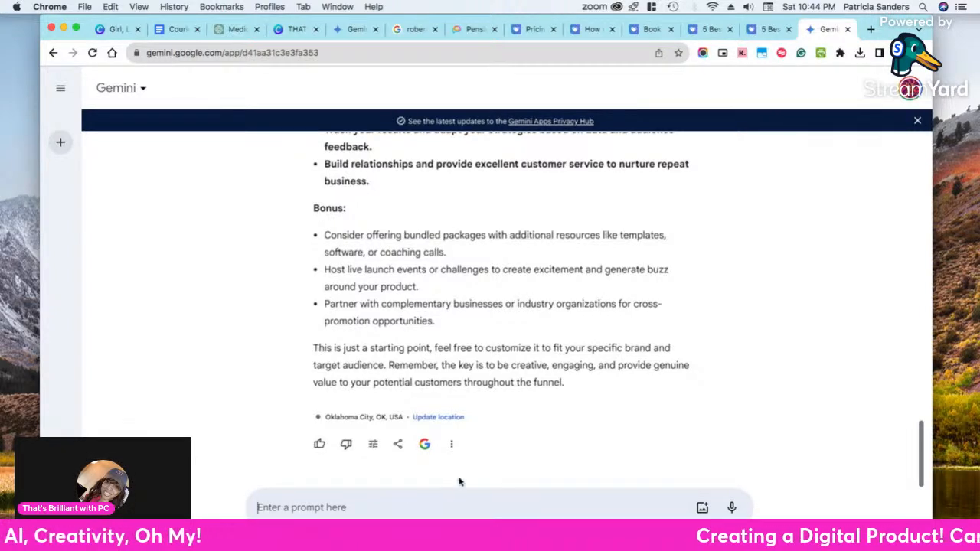
Submit the follow-up prompt "create a package or bundle, give ideas for one and include pricing"
{"action": "type", "text": "create a package or bundle, gi"}
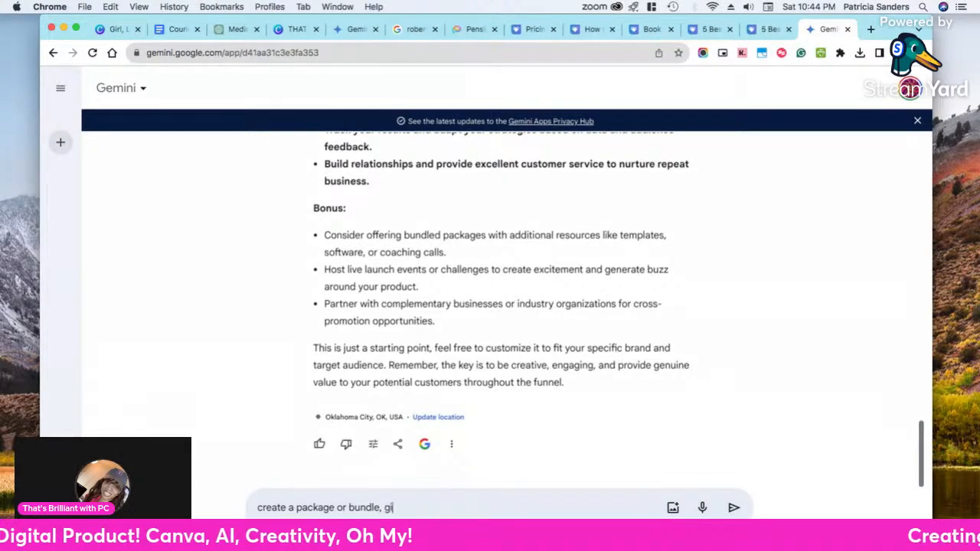
{"action": "type", "text": "for oen"}
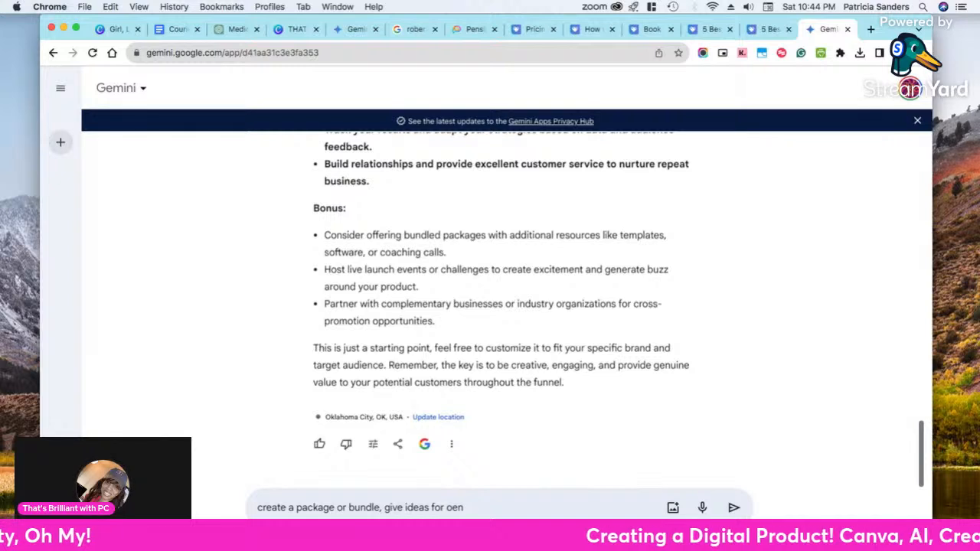
{"action": "type", "text": " and include pricing"}
{"action": "key", "text": "Return"}
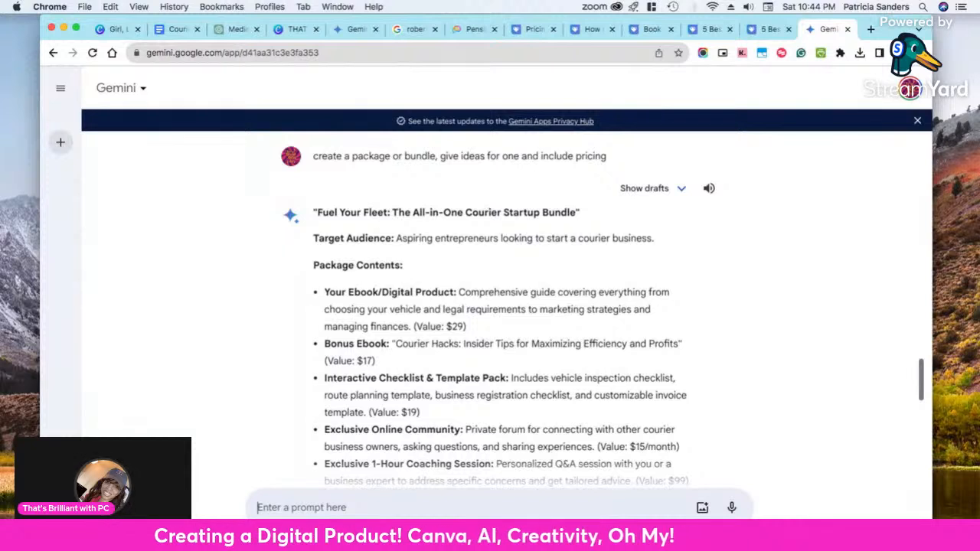
Review the suggested courier startup bundle's contents, pricing, optional add-ons and benefits, and return to its package contents
{"action": "scroll", "coordinate": [448, 350], "scroll_direction": "down", "scroll_amount": 2}
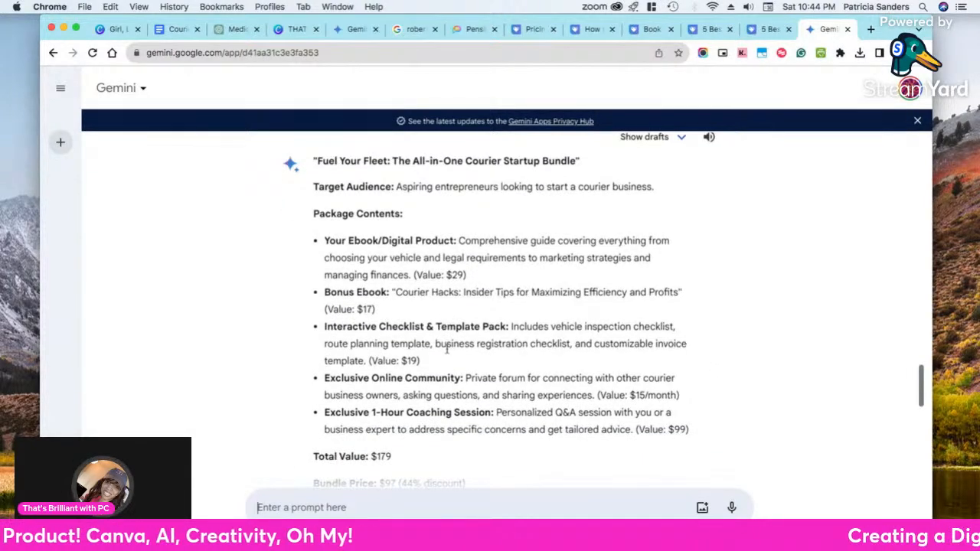
{"action": "scroll", "coordinate": [447, 349], "scroll_direction": "down", "scroll_amount": 3}
{"action": "scroll", "coordinate": [449, 353], "scroll_direction": "down", "scroll_amount": 2}
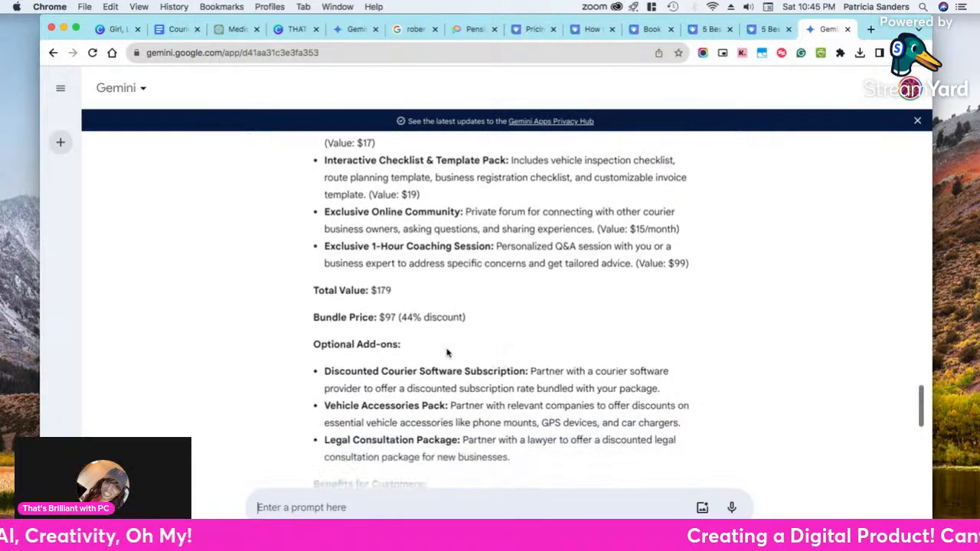
{"action": "scroll", "coordinate": [449, 353], "scroll_direction": "down", "scroll_amount": 4}
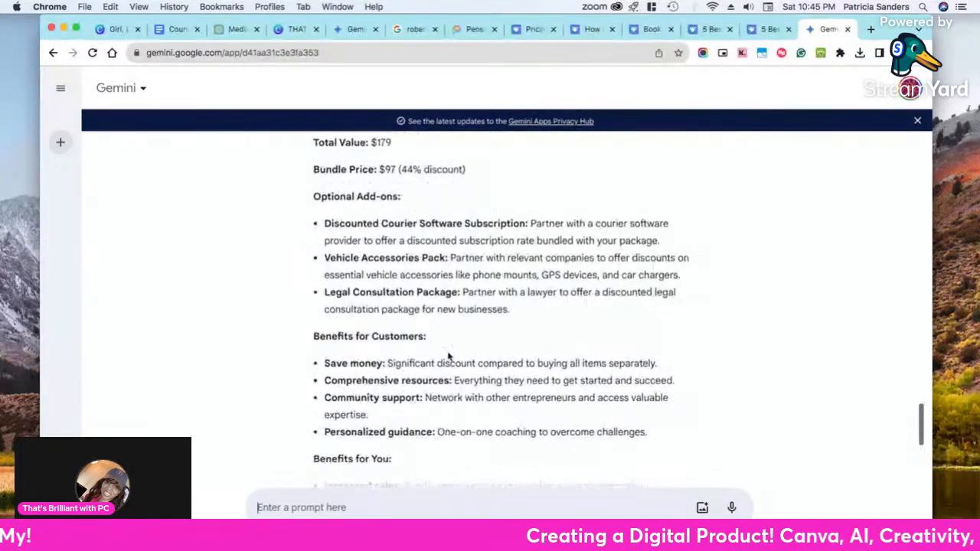
{"action": "scroll", "coordinate": [449, 356], "scroll_direction": "down", "scroll_amount": 2}
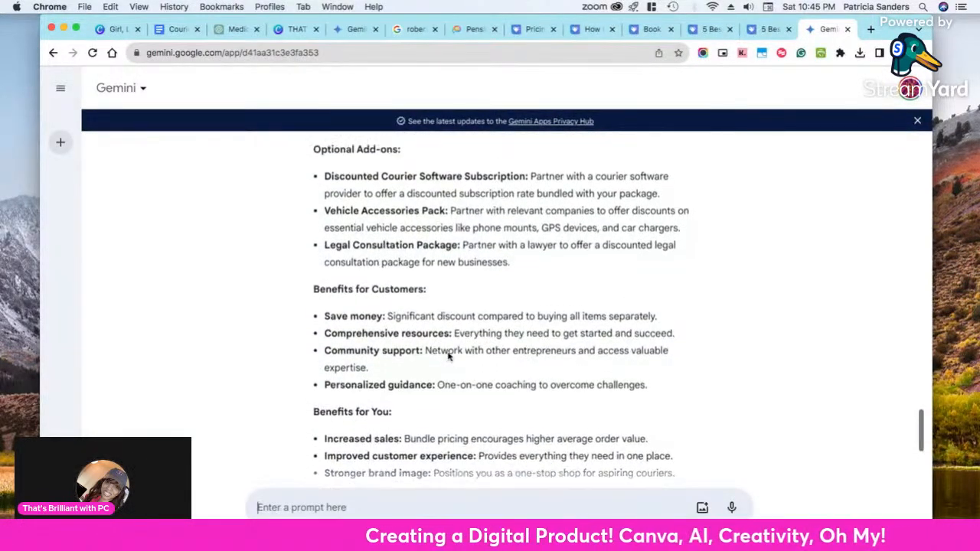
{"action": "scroll", "coordinate": [449, 354], "scroll_direction": "down", "scroll_amount": 4}
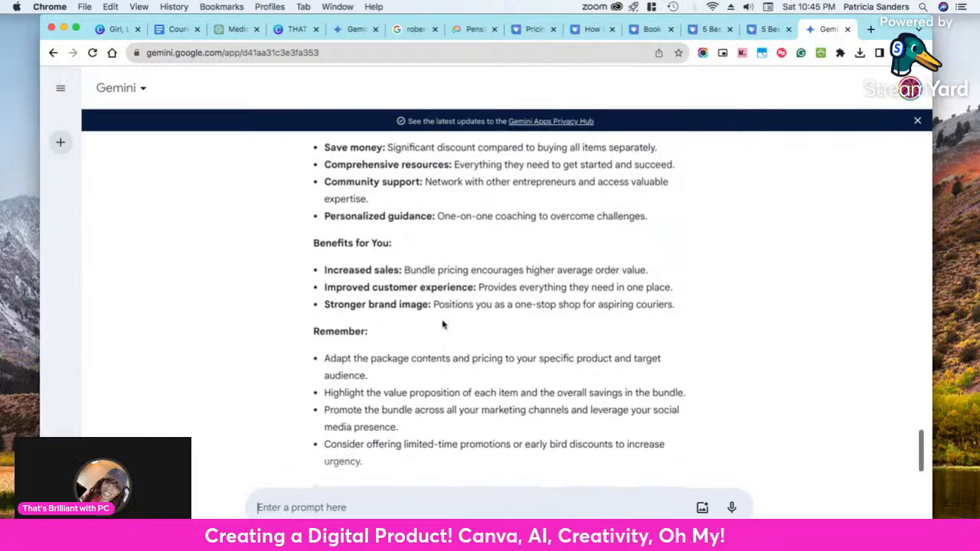
{"action": "scroll", "coordinate": [441, 305], "scroll_direction": "up", "scroll_amount": 10}
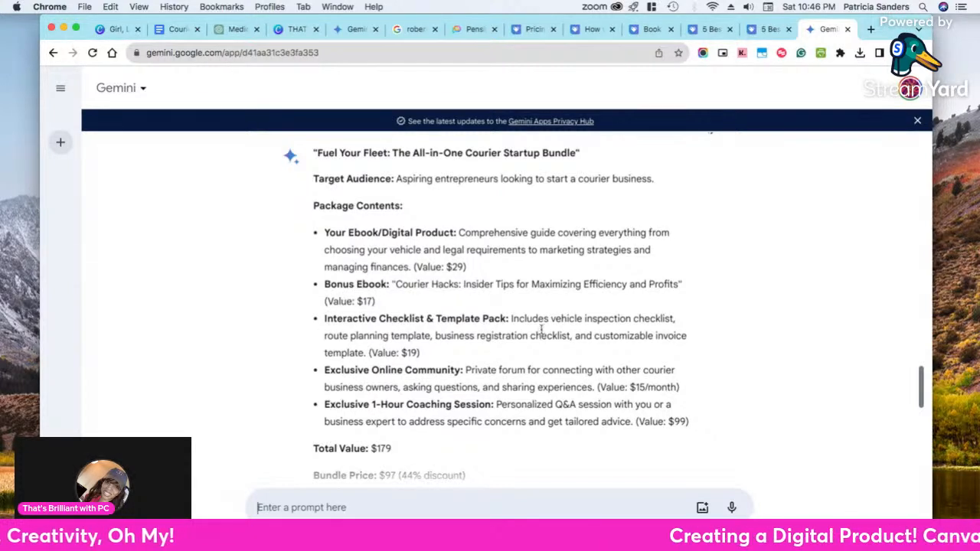
Examine the courier bundle's package contents, highlighting the "1-Hour Coaching Session" item
{"action": "scroll", "coordinate": [541, 329], "scroll_direction": "down", "scroll_amount": 3}
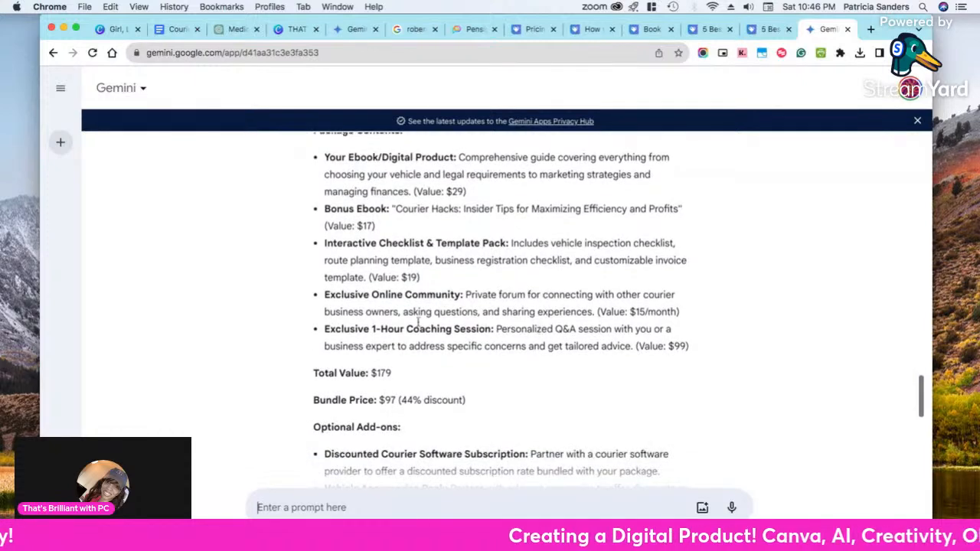
{"action": "left_click_drag", "start_coordinate": [326, 295], "coordinate": [364, 331]}
{"action": "left_click", "coordinate": [499, 331]}
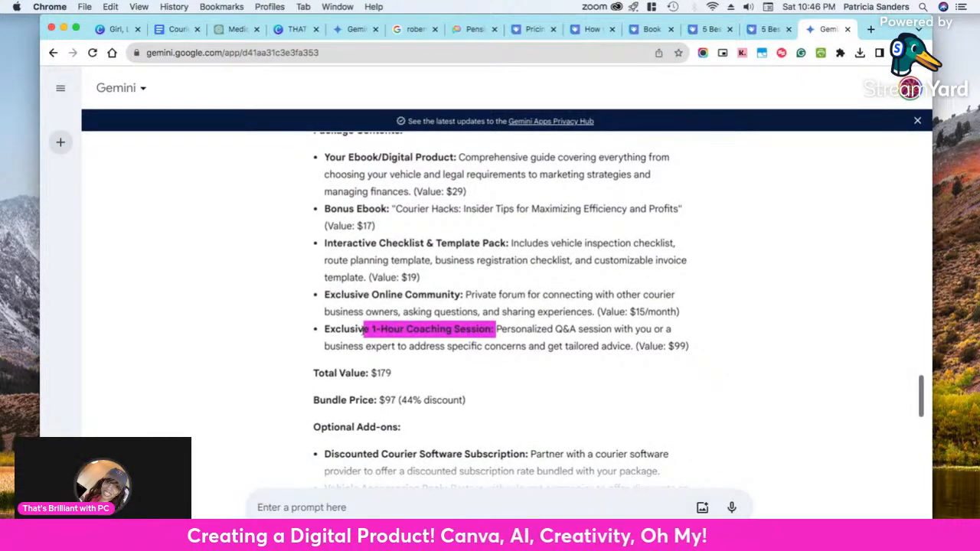
Go over the bundle's optional add-ons, highlighting the Discounted Courier Software Subscription and the Vehicle Accessories Pack
{"action": "scroll", "coordinate": [363, 332], "scroll_direction": "down", "scroll_amount": 3}
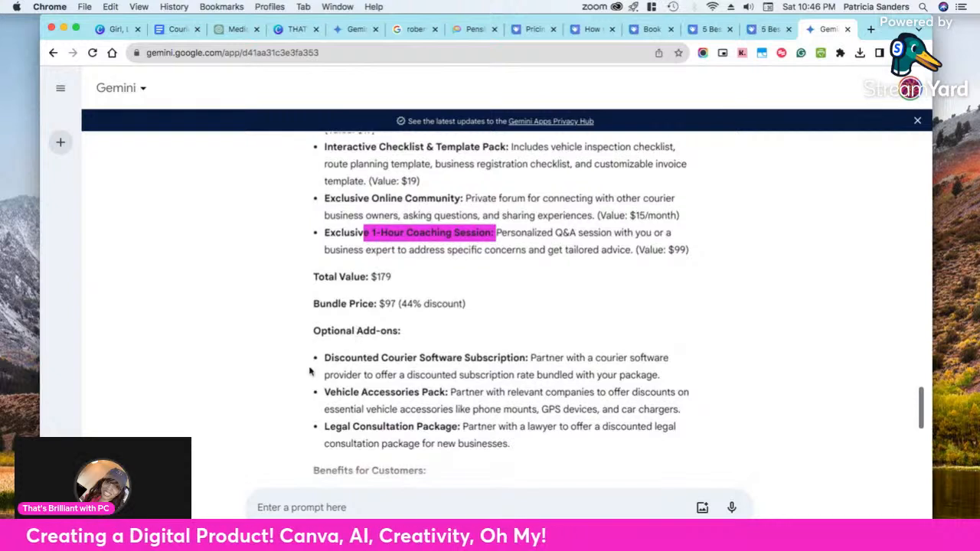
{"action": "left_click_drag", "start_coordinate": [324, 358], "coordinate": [528, 359]}
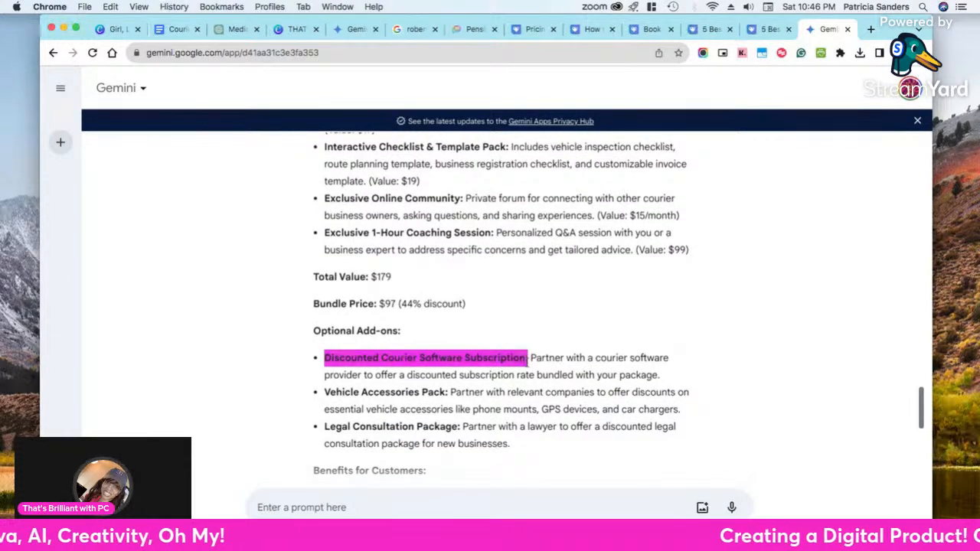
{"action": "scroll", "coordinate": [526, 361], "scroll_direction": "down", "scroll_amount": 3}
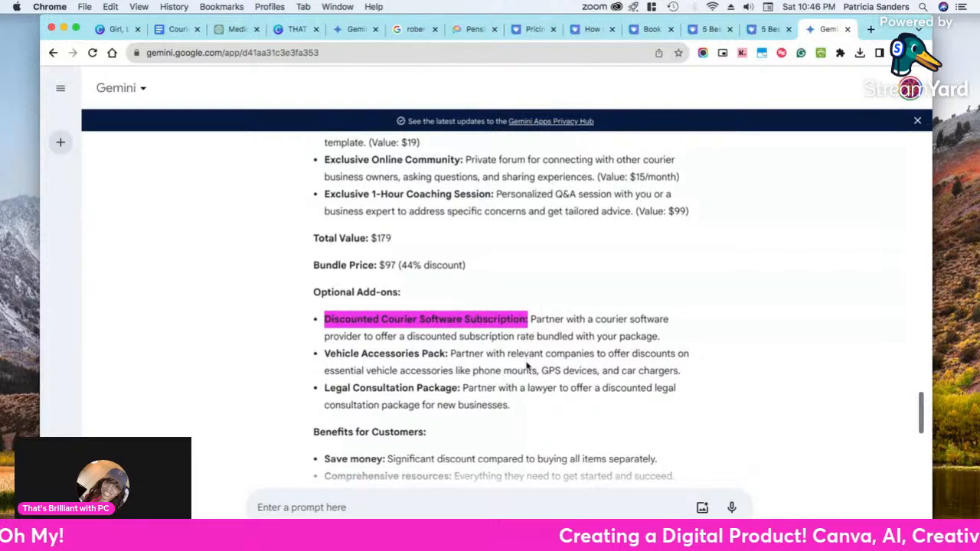
{"action": "scroll", "coordinate": [527, 366], "scroll_direction": "down", "scroll_amount": 2}
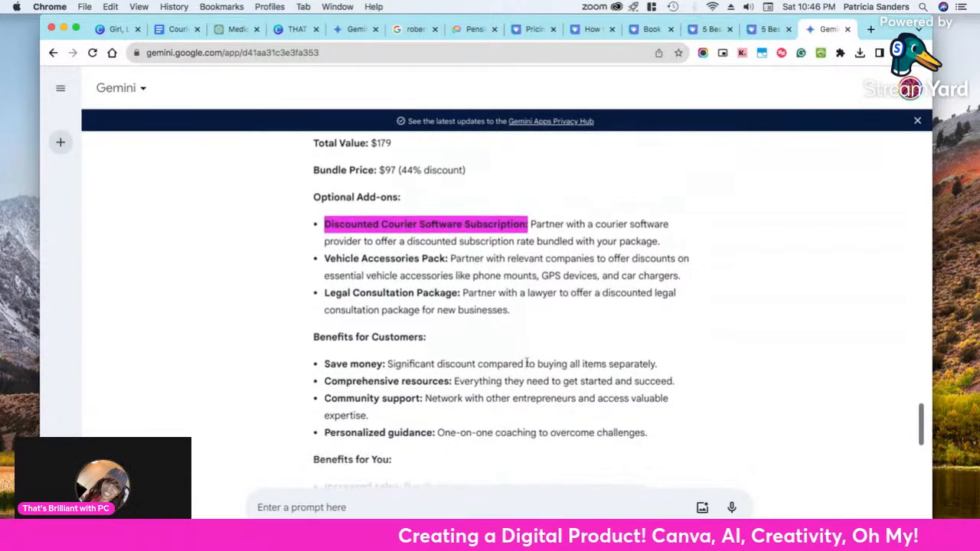
{"action": "mouse_move", "coordinate": [322, 258]}
{"action": "left_mouse_down"}
{"action": "mouse_move", "coordinate": [448, 260]}
{"action": "mouse_move", "coordinate": [323, 258]}
{"action": "left_mouse_up"}
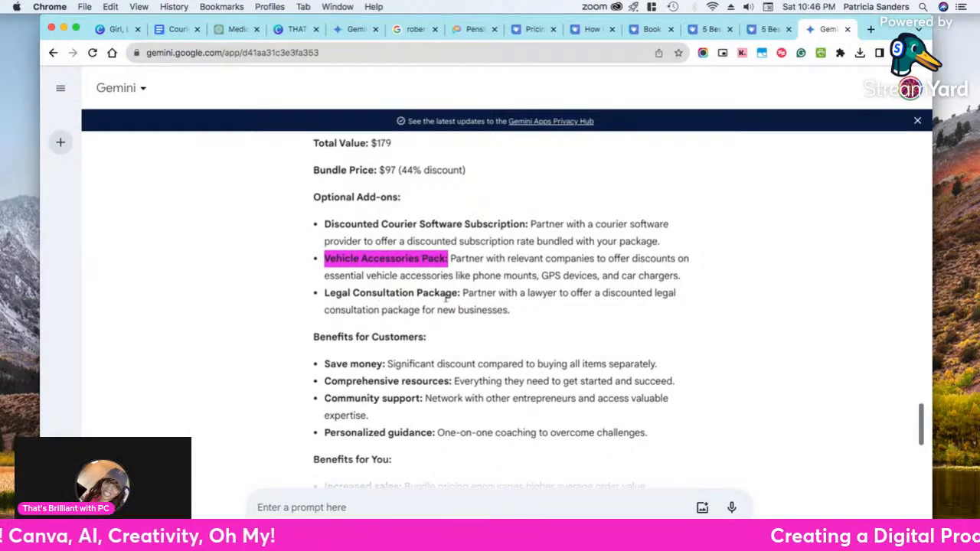
Review the bundle's benefits and closing reminders, and return to the pricing and optional add-ons
{"action": "scroll", "coordinate": [442, 299], "scroll_direction": "down", "scroll_amount": 5}
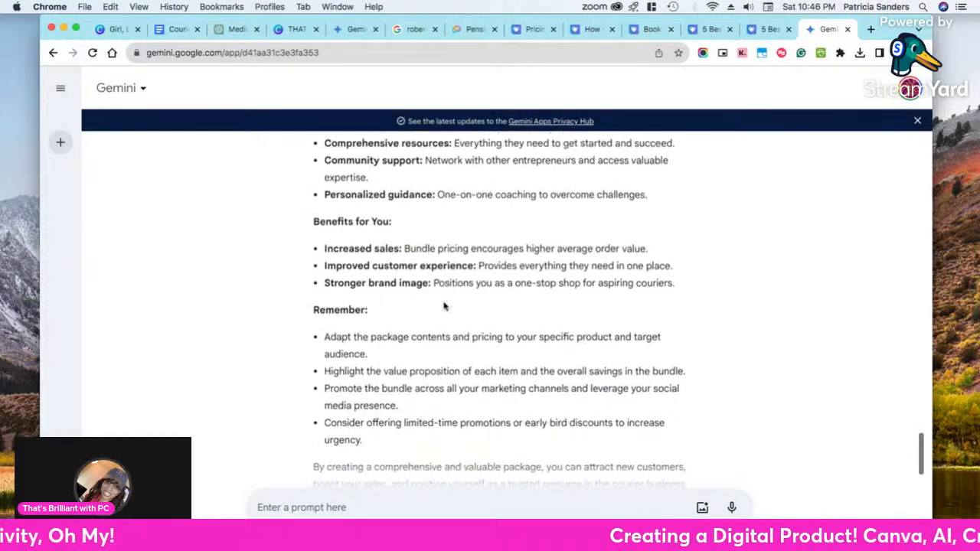
{"action": "scroll", "coordinate": [443, 306], "scroll_direction": "down", "scroll_amount": 2}
{"action": "scroll", "coordinate": [445, 306], "scroll_direction": "up", "scroll_amount": 15}
{"action": "scroll", "coordinate": [434, 315], "scroll_direction": "down", "scroll_amount": 5}
{"action": "left_click_drag", "start_coordinate": [302, 323], "coordinate": [404, 320]}
{"action": "left_click", "coordinate": [403, 320]}
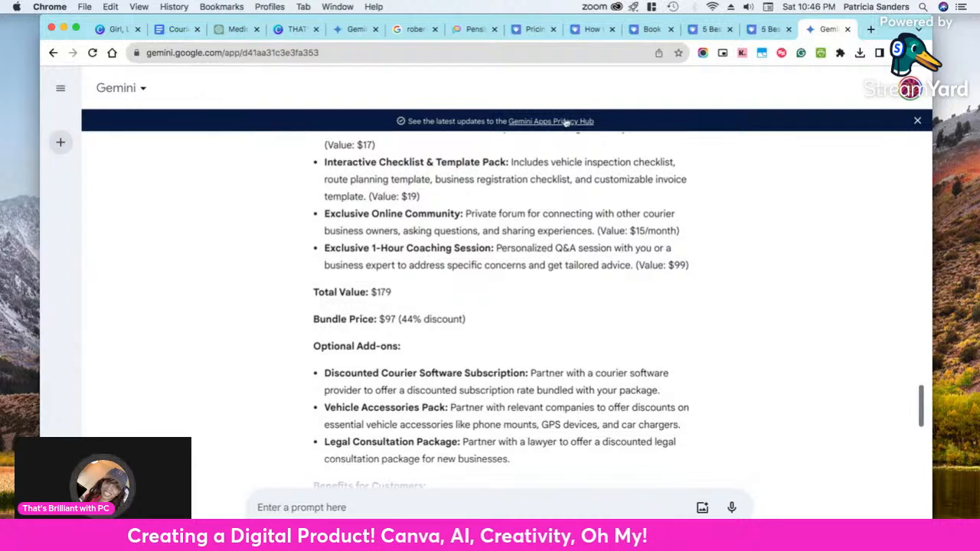
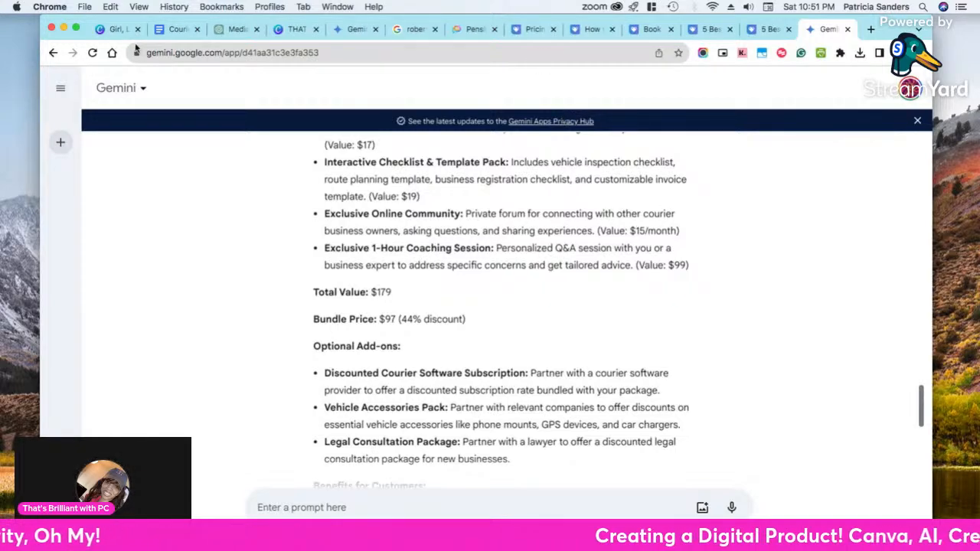
Switch to the courier manuscript in Google Docs and skim its startup considerations and courier service types
{"action": "left_click", "coordinate": [175, 32]}
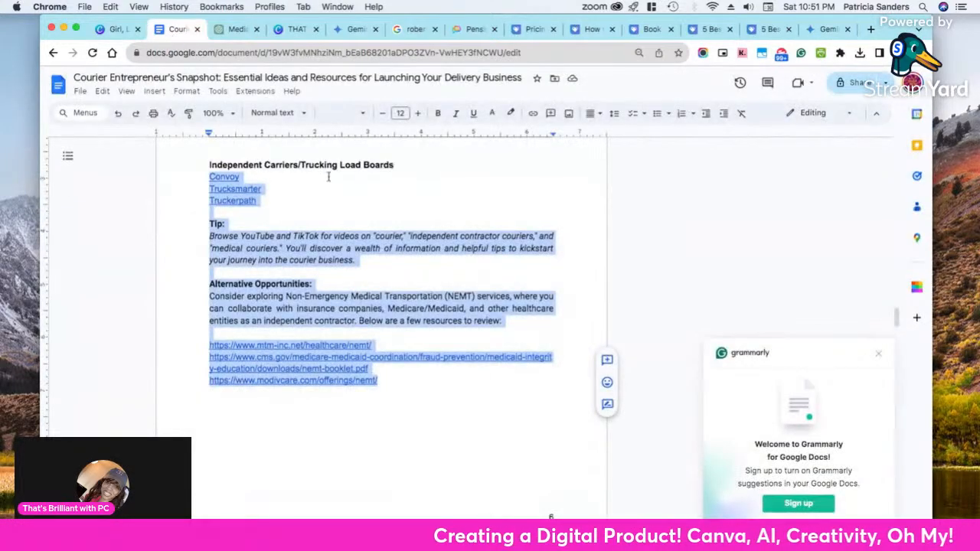
{"action": "scroll", "coordinate": [328, 175], "scroll_direction": "up", "scroll_amount": 15}
{"action": "scroll", "coordinate": [330, 186], "scroll_direction": "up", "scroll_amount": 15}
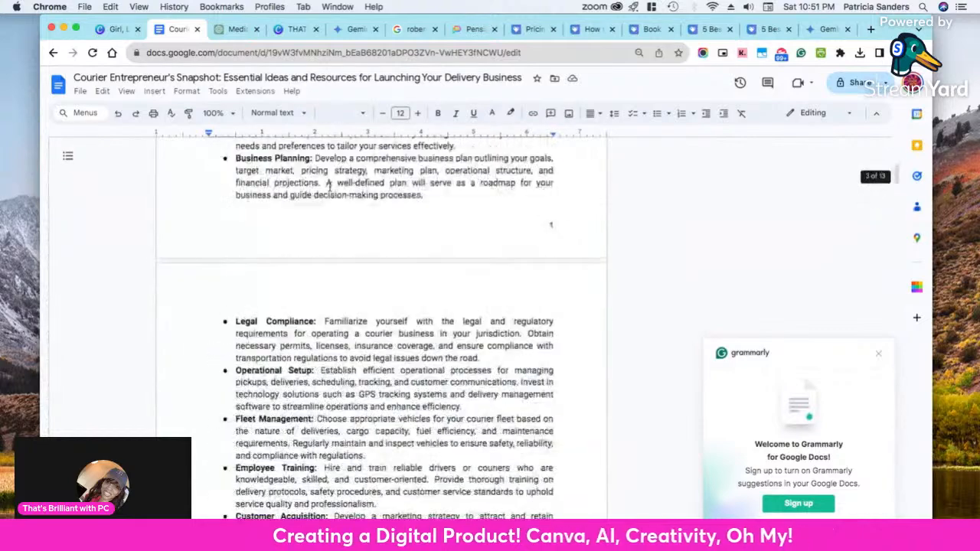
{"action": "scroll", "coordinate": [322, 199], "scroll_direction": "down", "scroll_amount": 10}
{"action": "scroll", "coordinate": [320, 201], "scroll_direction": "down", "scroll_amount": 15}
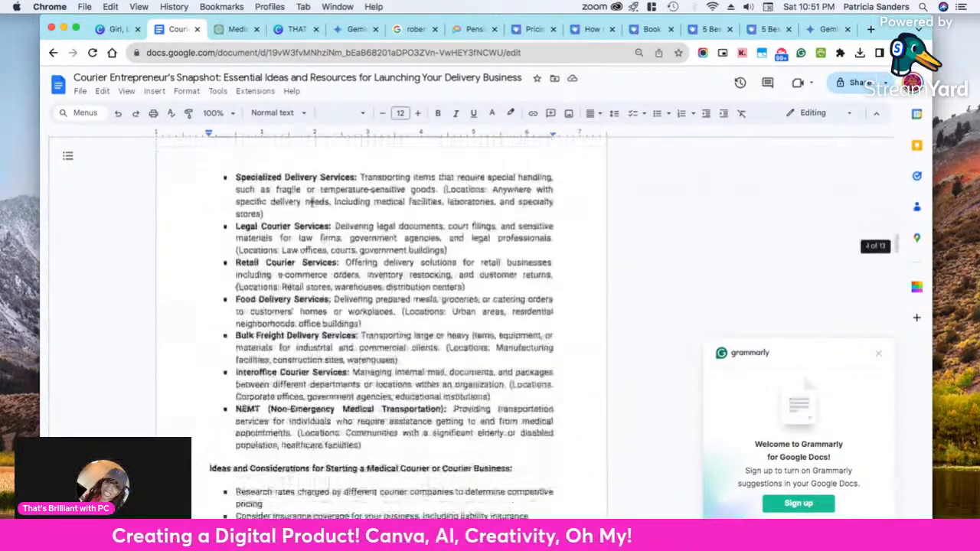
Skim the manuscript from the opening pages to Alternative Opportunities, highlighting the paragraph on Non-Emergency Medical Transportation (NEMT) services
{"action": "left_click", "coordinate": [118, 31]}
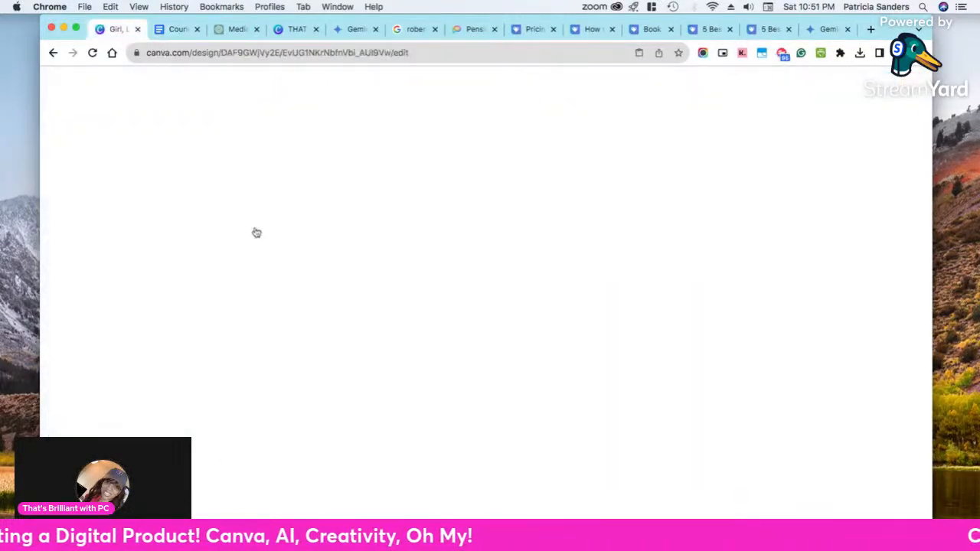
{"action": "left_click", "coordinate": [177, 30]}
{"action": "scroll", "coordinate": [348, 248], "scroll_direction": "up", "scroll_amount": 10}
{"action": "scroll", "coordinate": [348, 244], "scroll_direction": "up", "scroll_amount": 5}
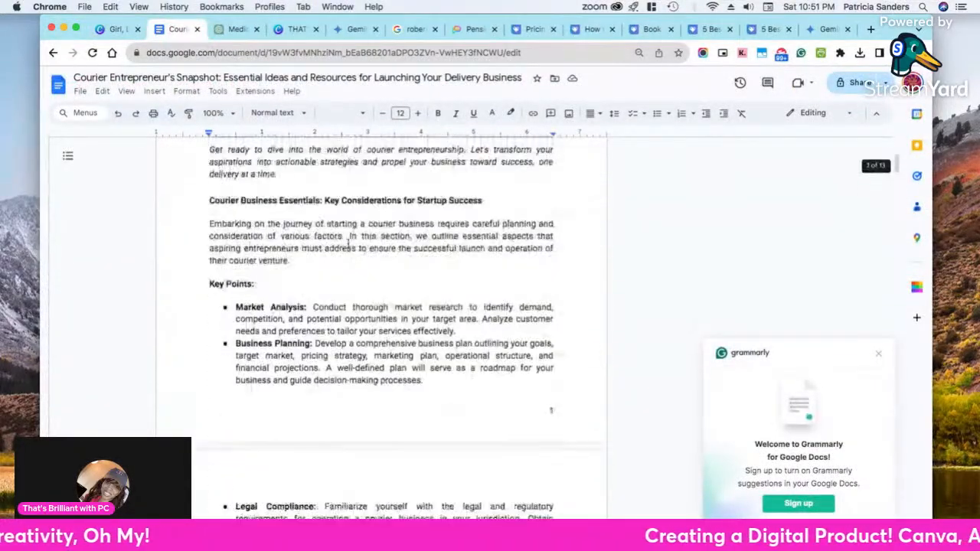
{"action": "scroll", "coordinate": [346, 244], "scroll_direction": "down", "scroll_amount": 3}
{"action": "scroll", "coordinate": [347, 243], "scroll_direction": "down", "scroll_amount": 15}
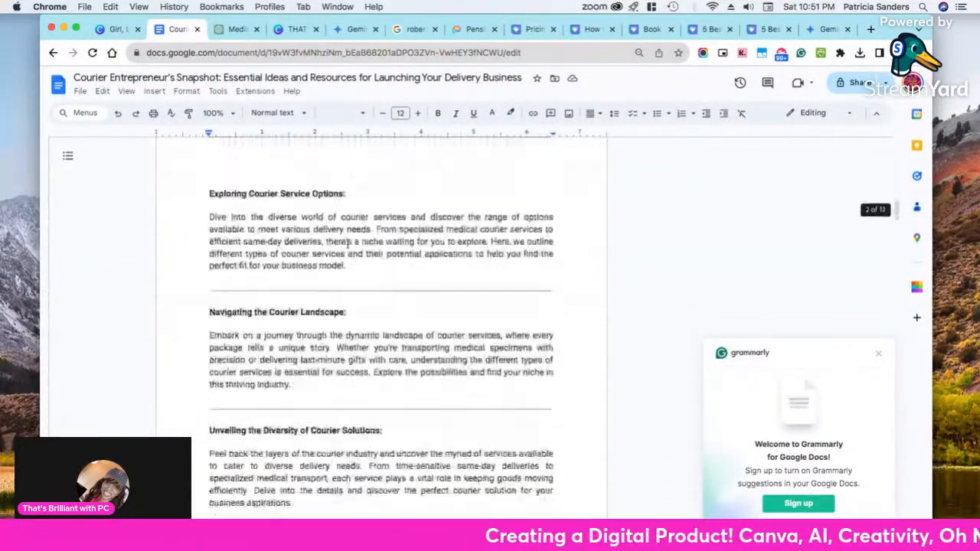
{"action": "scroll", "coordinate": [347, 246], "scroll_direction": "down", "scroll_amount": 10}
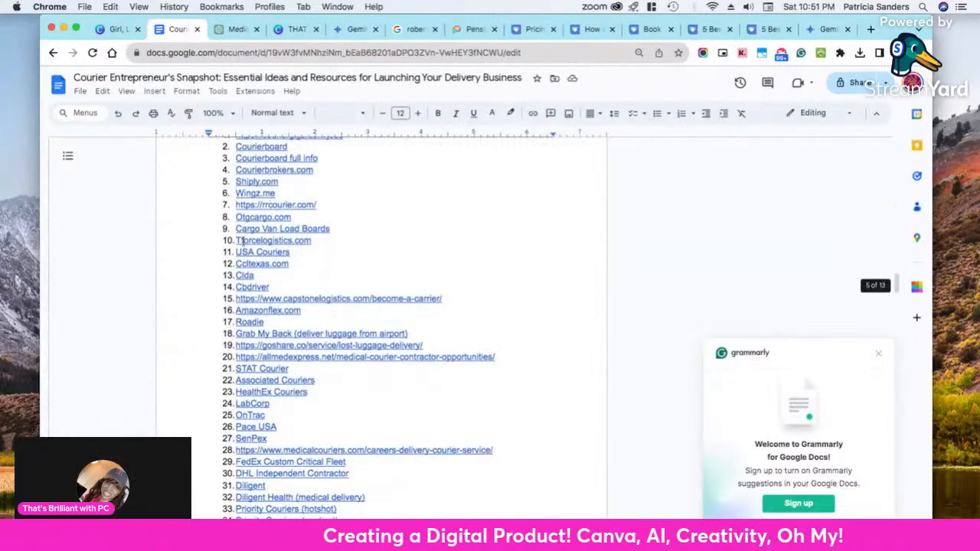
{"action": "scroll", "coordinate": [254, 318], "scroll_direction": "up", "scroll_amount": 3}
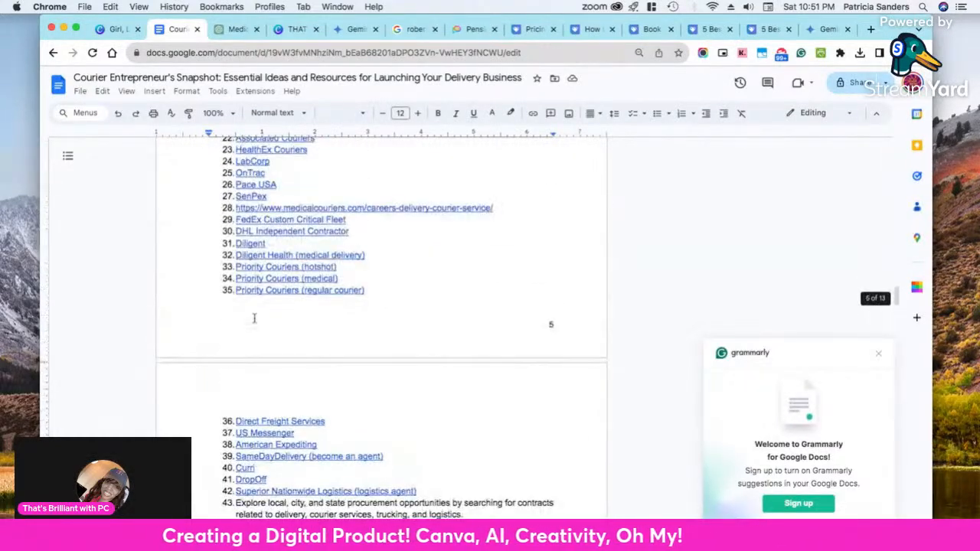
{"action": "scroll", "coordinate": [254, 318], "scroll_direction": "down", "scroll_amount": 5}
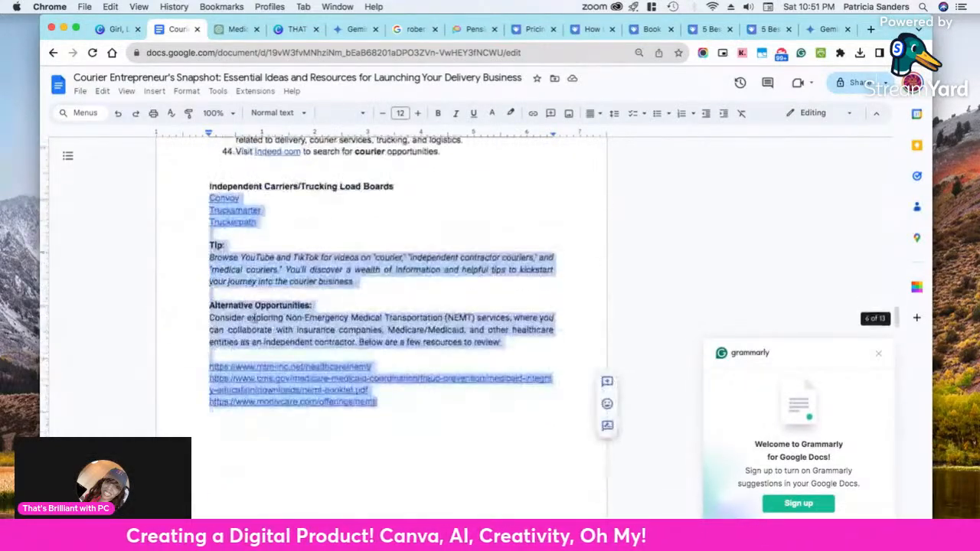
{"action": "left_click", "coordinate": [282, 333]}
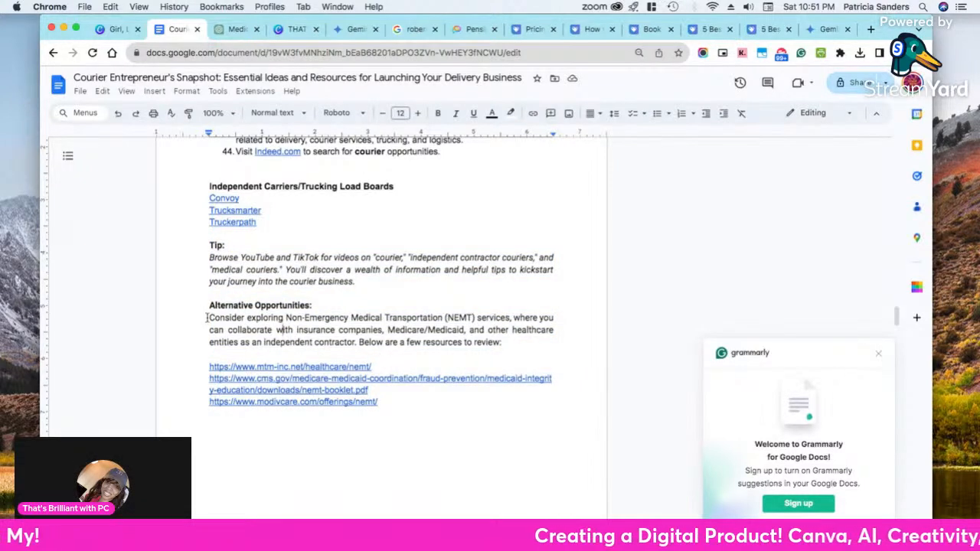
{"action": "left_click_drag", "start_coordinate": [207, 318], "coordinate": [509, 346]}
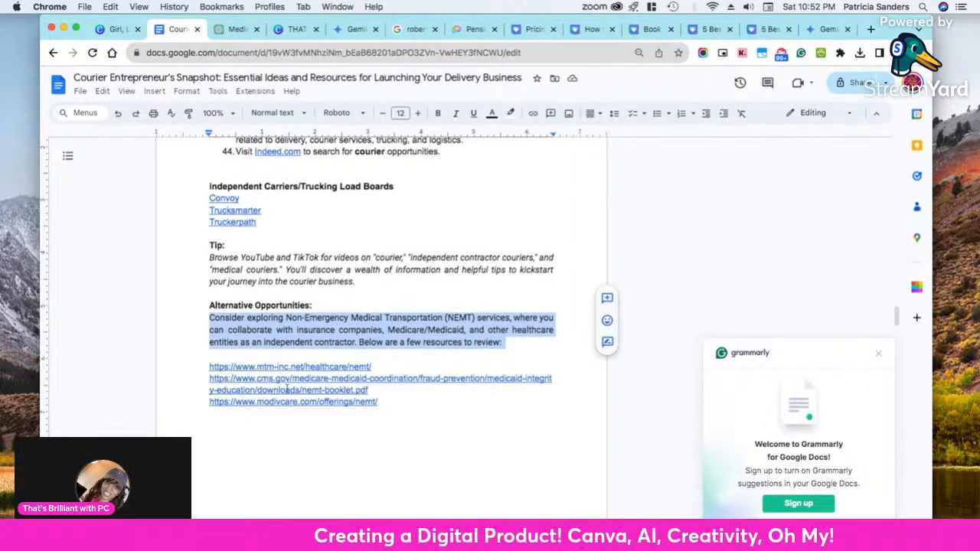
Review the whole manuscript from its introduction to the closing page on affording a courier van, and return to the title
{"action": "scroll", "coordinate": [304, 341], "scroll_direction": "up", "scroll_amount": 3}
{"action": "scroll", "coordinate": [303, 341], "scroll_direction": "up", "scroll_amount": 20}
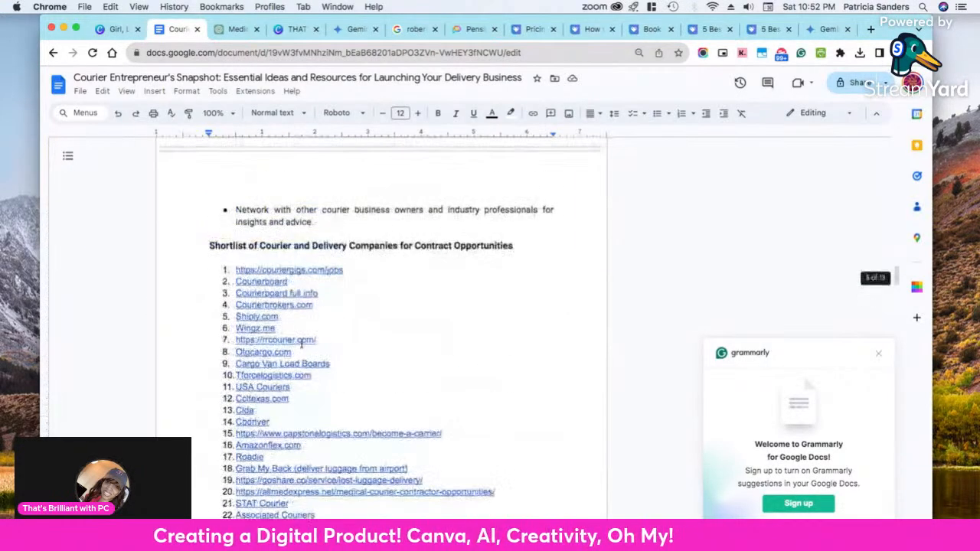
{"action": "scroll", "coordinate": [301, 345], "scroll_direction": "up", "scroll_amount": 10}
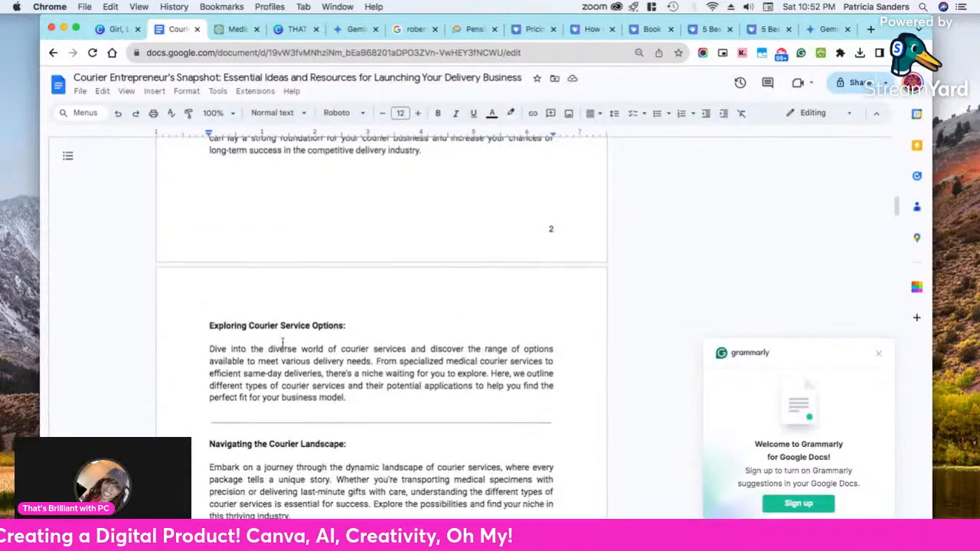
{"action": "scroll", "coordinate": [283, 352], "scroll_direction": "up", "scroll_amount": 15}
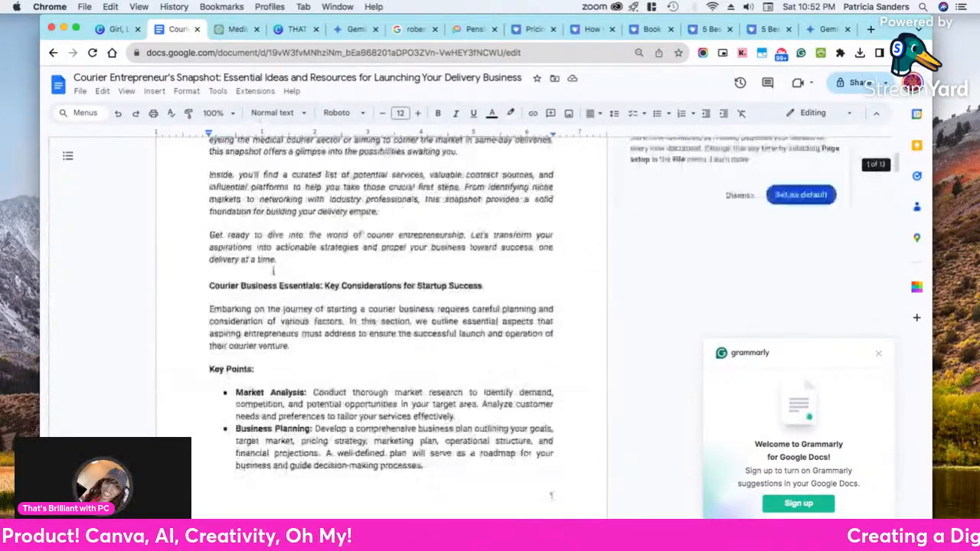
{"action": "scroll", "coordinate": [274, 293], "scroll_direction": "down", "scroll_amount": 3}
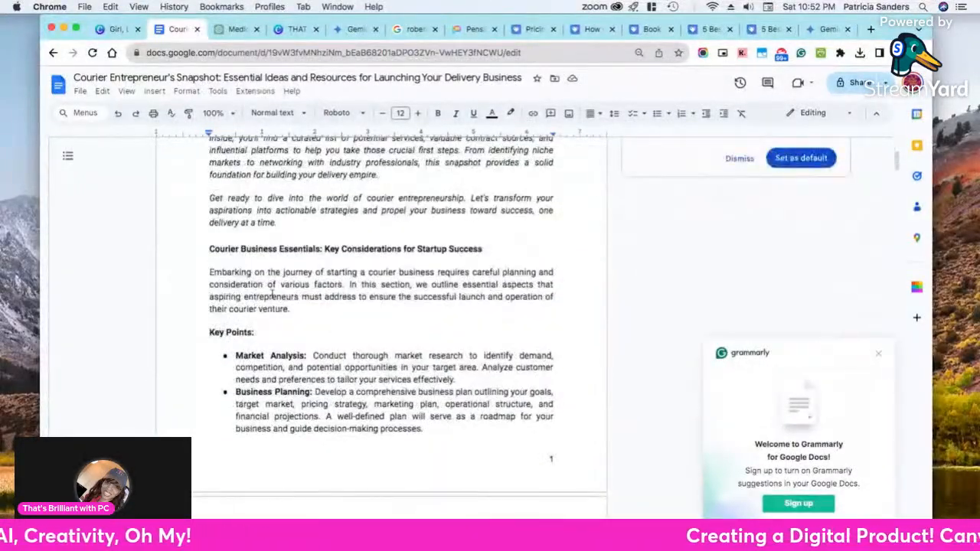
{"action": "scroll", "coordinate": [273, 293], "scroll_direction": "up", "scroll_amount": 3}
{"action": "scroll", "coordinate": [274, 295], "scroll_direction": "down", "scroll_amount": 4}
{"action": "scroll", "coordinate": [274, 299], "scroll_direction": "down", "scroll_amount": 20}
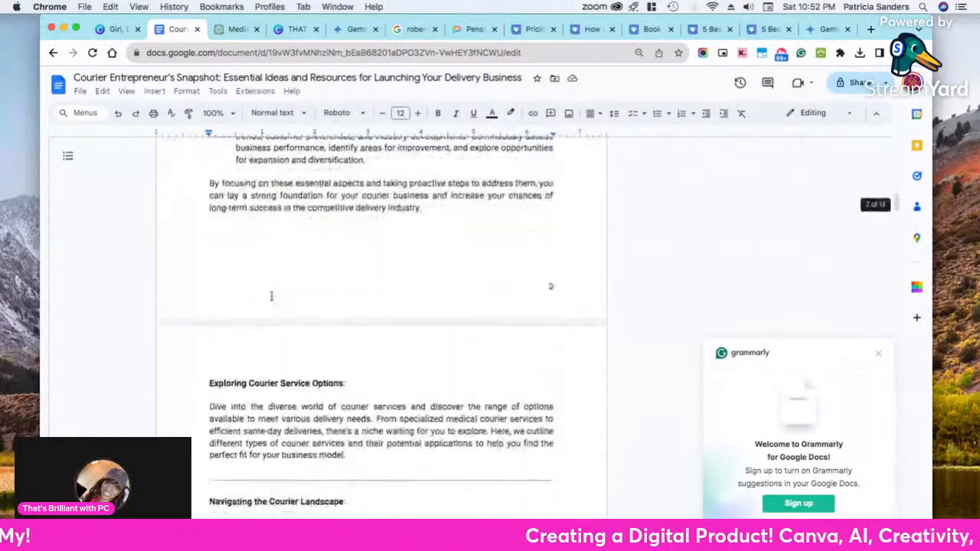
{"action": "scroll", "coordinate": [273, 298], "scroll_direction": "down", "scroll_amount": 20}
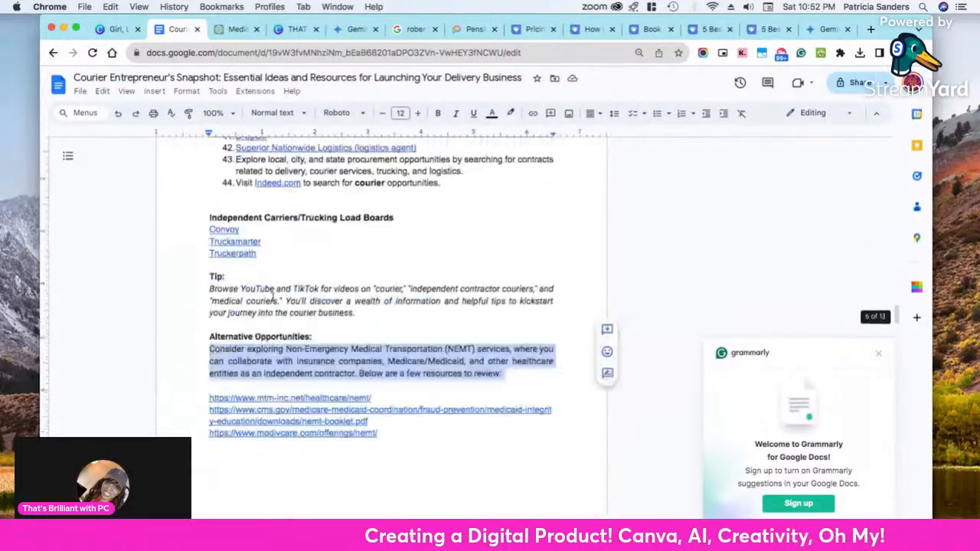
{"action": "scroll", "coordinate": [272, 301], "scroll_direction": "down", "scroll_amount": 20}
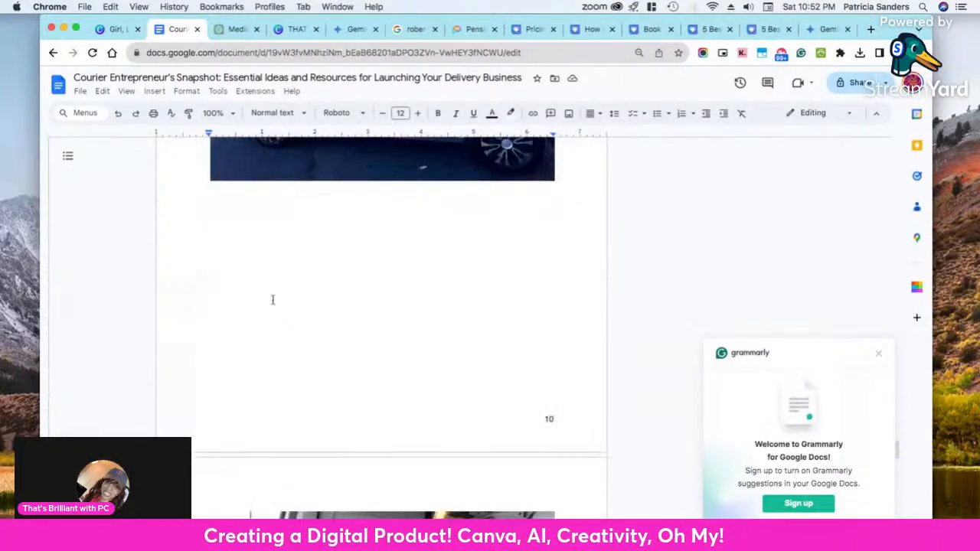
{"action": "scroll", "coordinate": [268, 307], "scroll_direction": "down", "scroll_amount": 15}
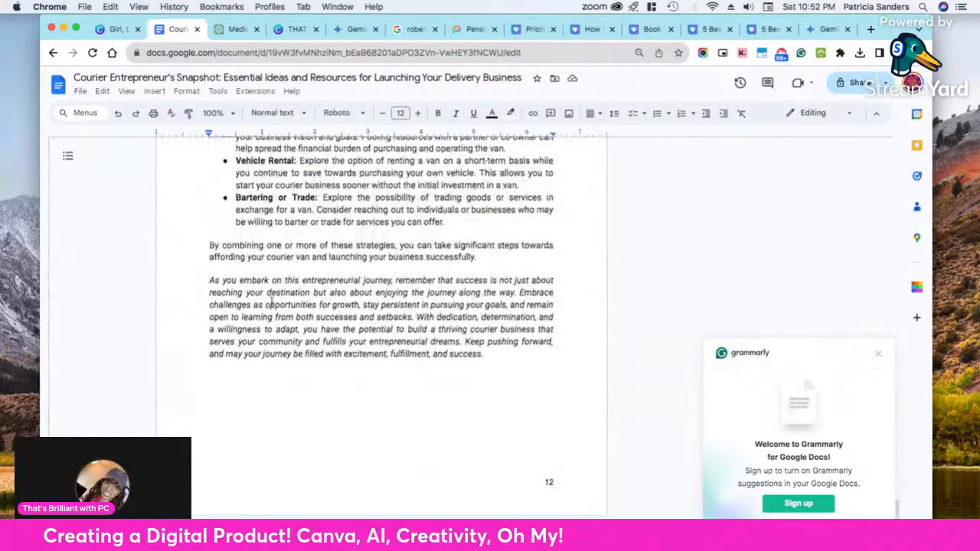
{"action": "scroll", "coordinate": [347, 194], "scroll_direction": "up", "scroll_amount": 20}
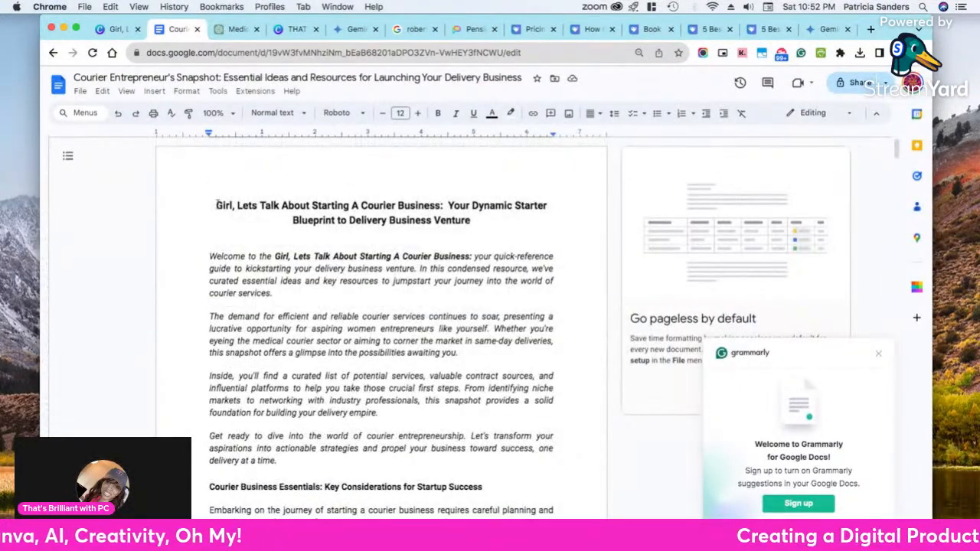
Go over the manuscript's key points, courier service options and shortlist of courier companies for contract opportunities
{"action": "scroll", "coordinate": [312, 275], "scroll_direction": "down", "scroll_amount": 5}
{"action": "scroll", "coordinate": [307, 277], "scroll_direction": "up", "scroll_amount": 5}
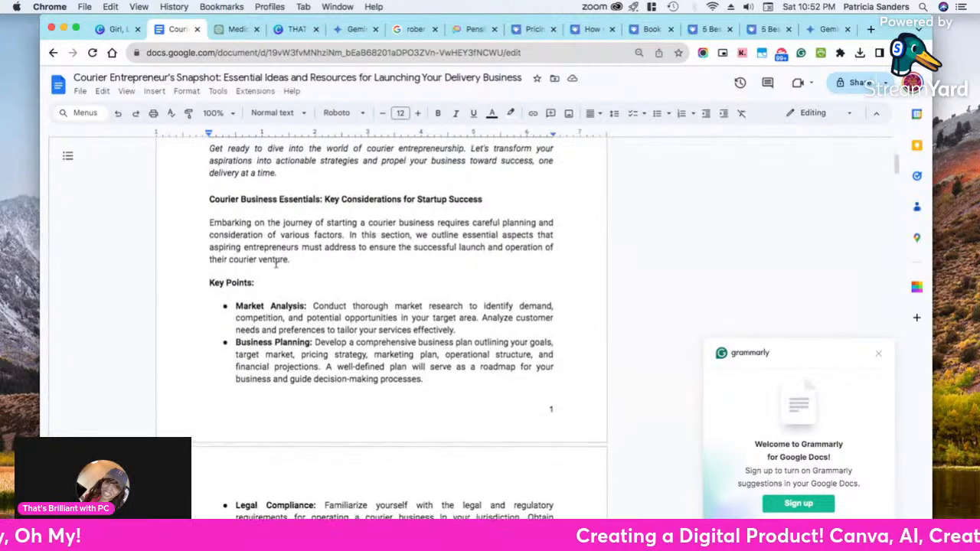
{"action": "scroll", "coordinate": [306, 277], "scroll_direction": "down", "scroll_amount": 20}
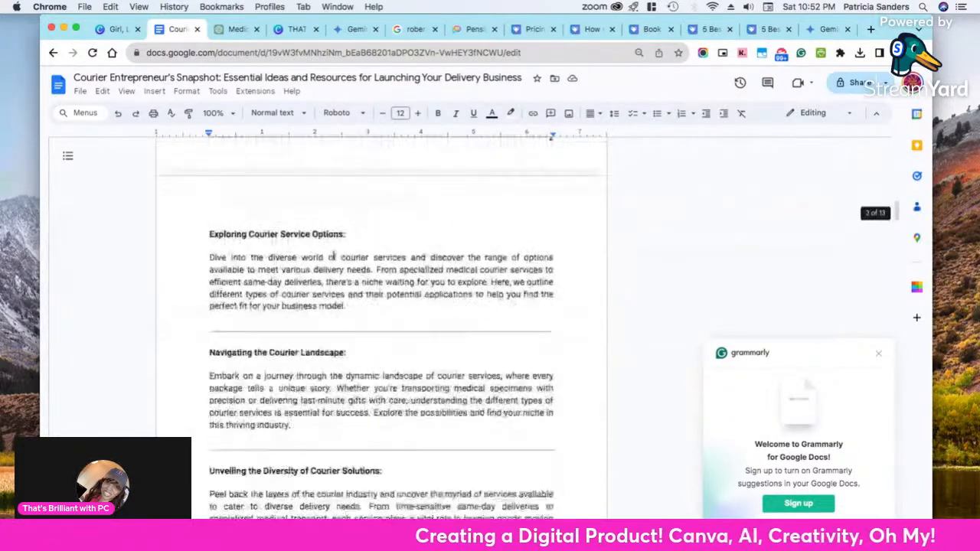
{"action": "scroll", "coordinate": [337, 261], "scroll_direction": "down", "scroll_amount": 10}
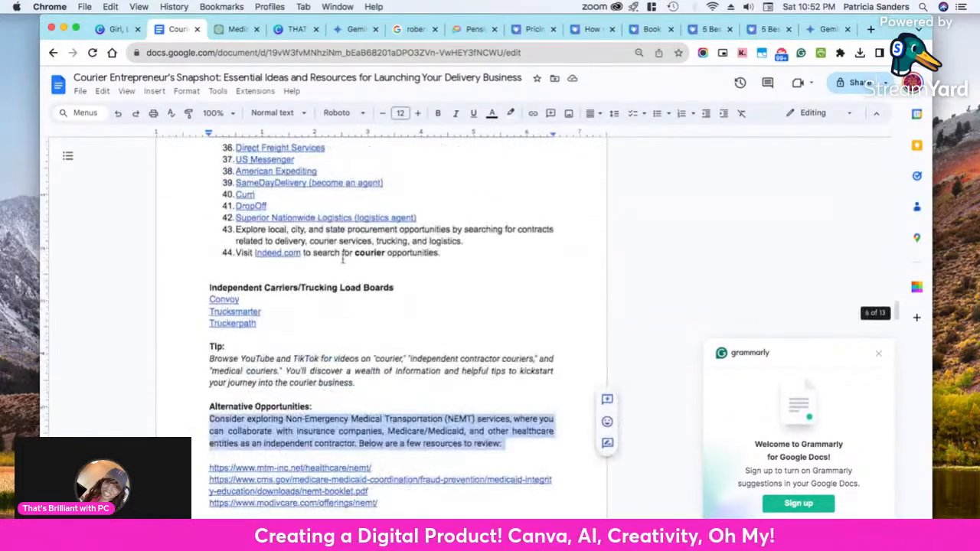
{"action": "scroll", "coordinate": [336, 261], "scroll_direction": "up", "scroll_amount": 7}
Switch to the courier ebook in Canva and clear the "courier" template search to show the recently used book cover templates
{"action": "left_click", "coordinate": [113, 30]}
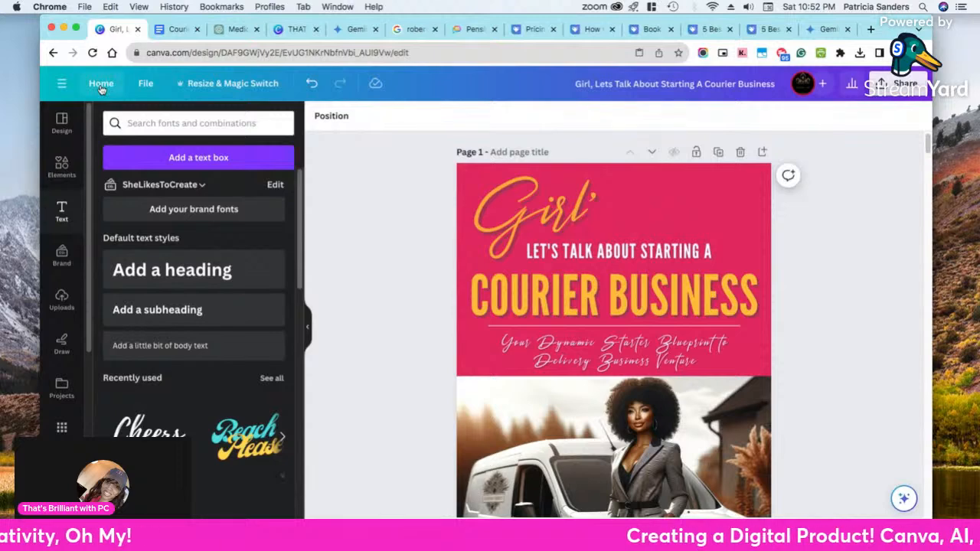
{"action": "left_click", "coordinate": [61, 123]}
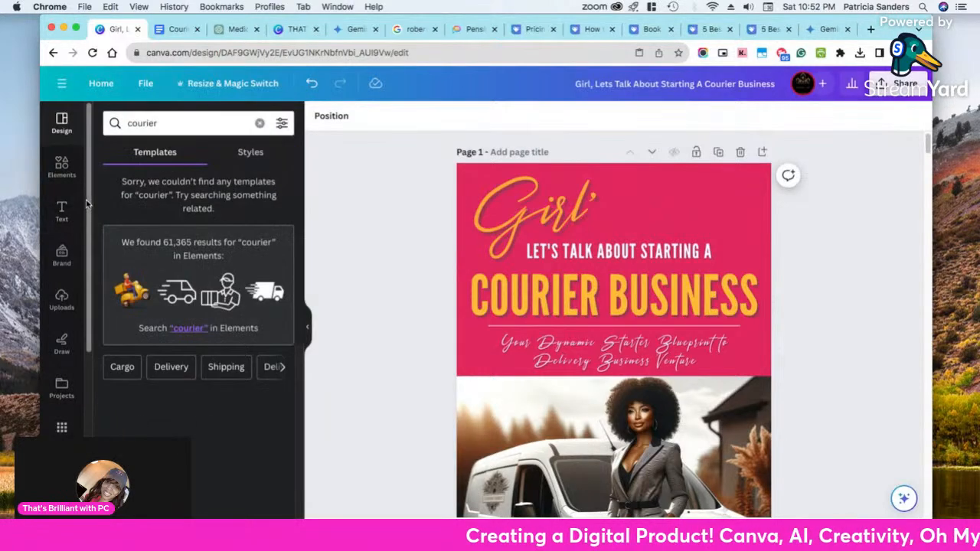
{"action": "left_click", "coordinate": [258, 125]}
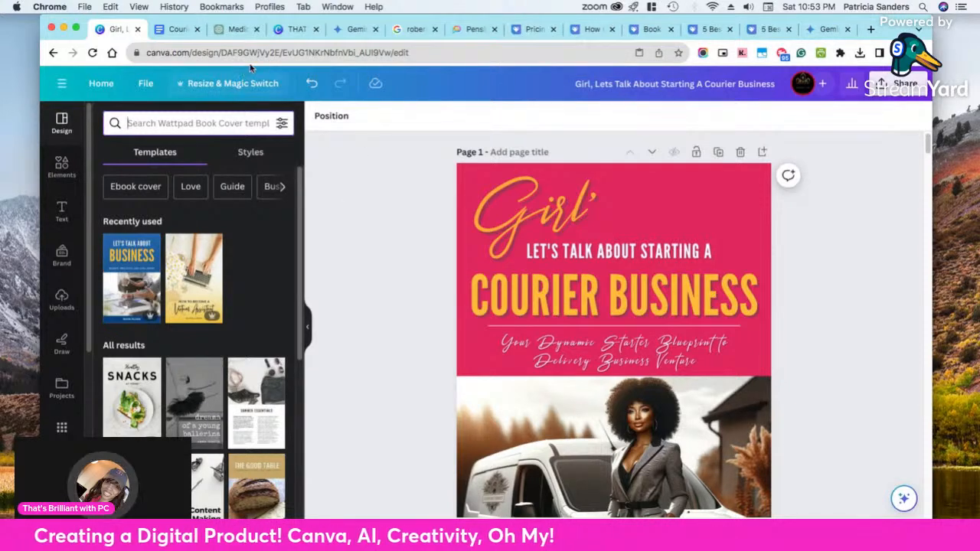
{"action": "left_click", "coordinate": [286, 29]}
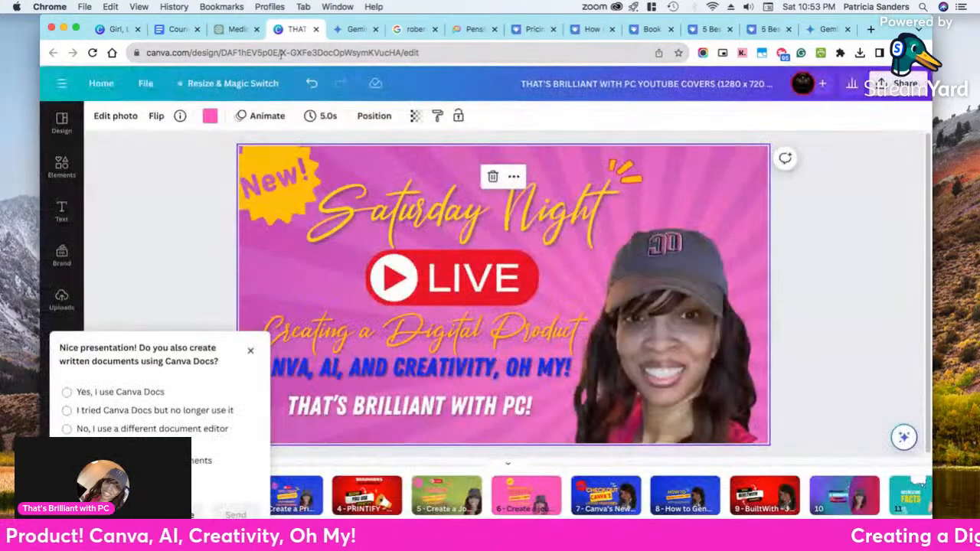
{"action": "left_click", "coordinate": [117, 29]}
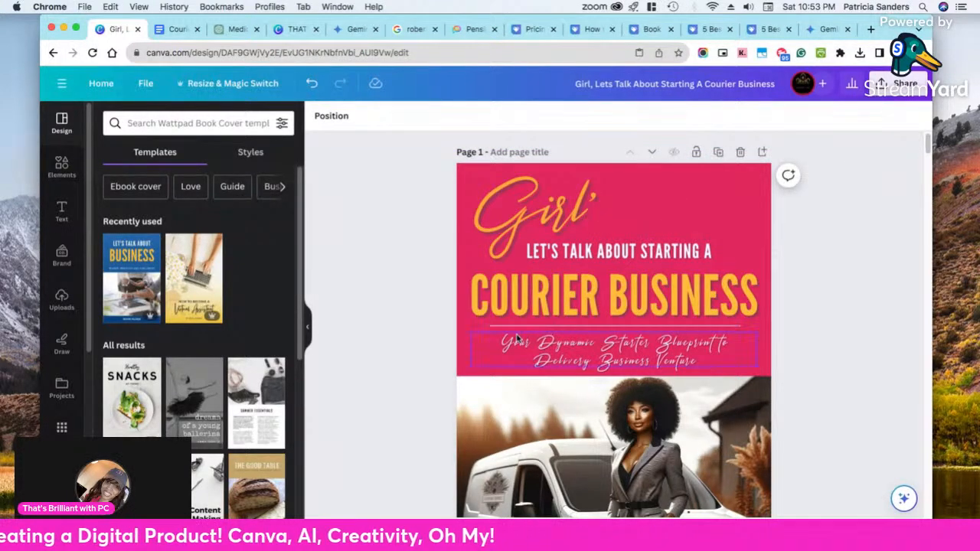
Examine the courier ebook's cover page, from its title and subtitle down to the van photo and bonus badge
{"action": "scroll", "coordinate": [520, 340], "scroll_direction": "down", "scroll_amount": 3}
{"action": "scroll", "coordinate": [524, 343], "scroll_direction": "up", "scroll_amount": 3}
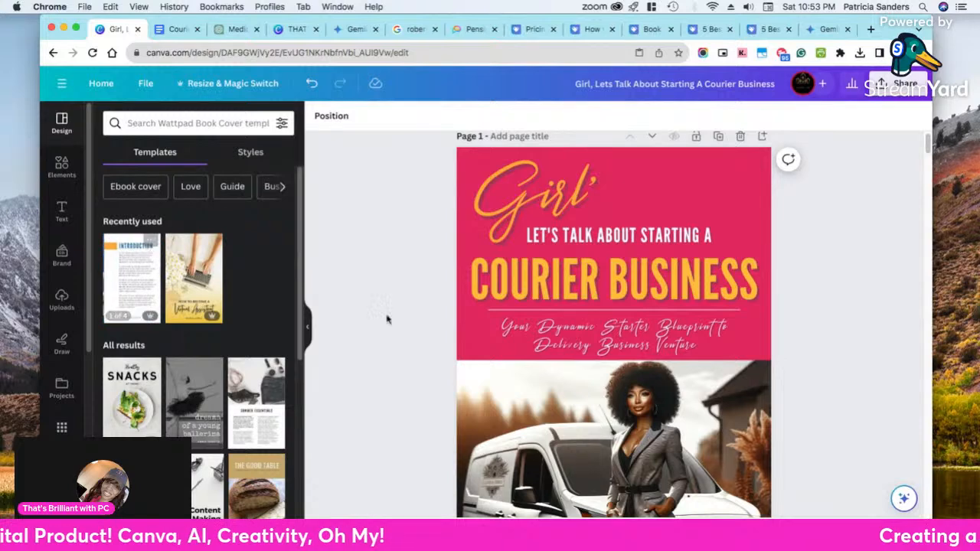
{"action": "scroll", "coordinate": [583, 373], "scroll_direction": "down", "scroll_amount": 2}
{"action": "scroll", "coordinate": [583, 373], "scroll_direction": "down", "scroll_amount": 2}
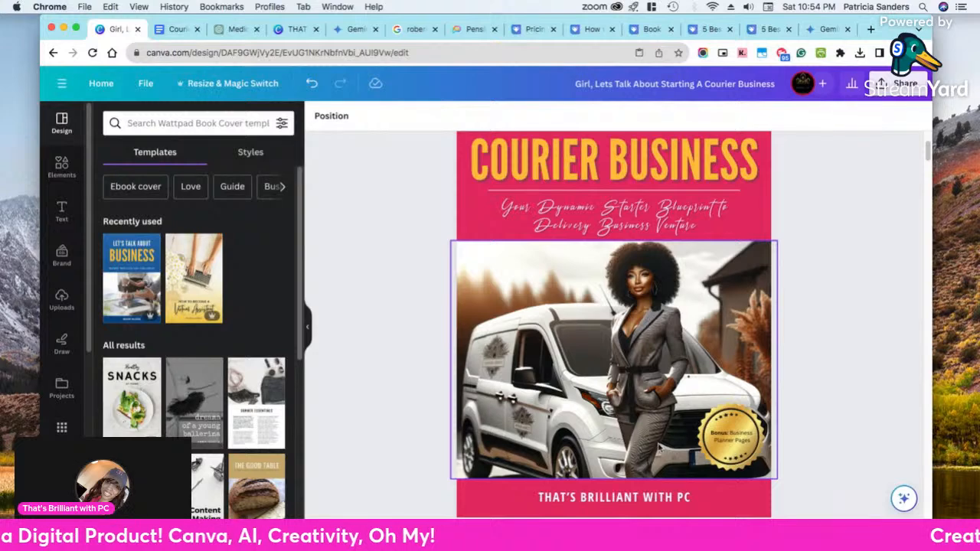
{"action": "scroll", "coordinate": [580, 448], "scroll_direction": "up", "scroll_amount": 1}
{"action": "scroll", "coordinate": [580, 448], "scroll_direction": "up", "scroll_amount": 3}
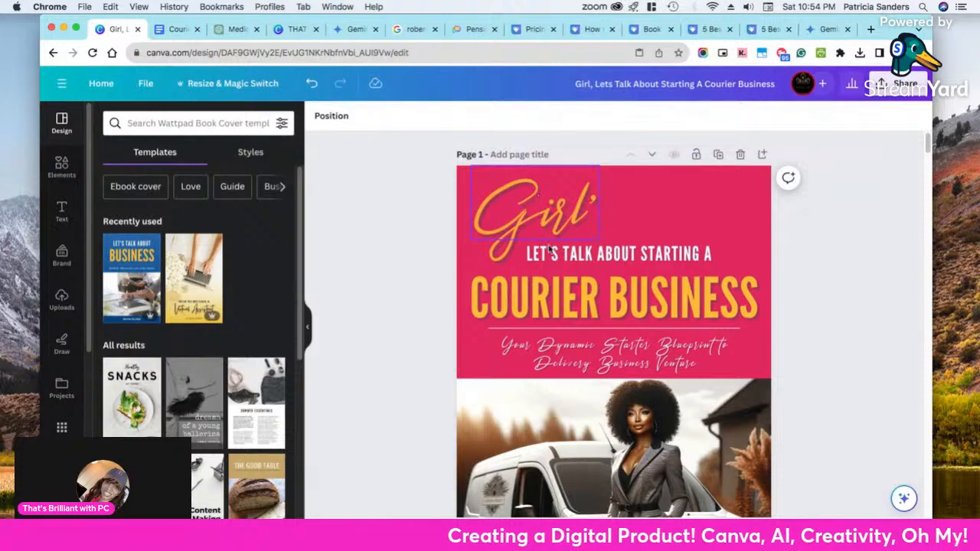
Review the ebook's Introduction and Courier Business Essentials pages, with a brief check of the Google Docs manuscript
{"action": "scroll", "coordinate": [620, 353], "scroll_direction": "down", "scroll_amount": 5}
{"action": "scroll", "coordinate": [621, 353], "scroll_direction": "down", "scroll_amount": 2}
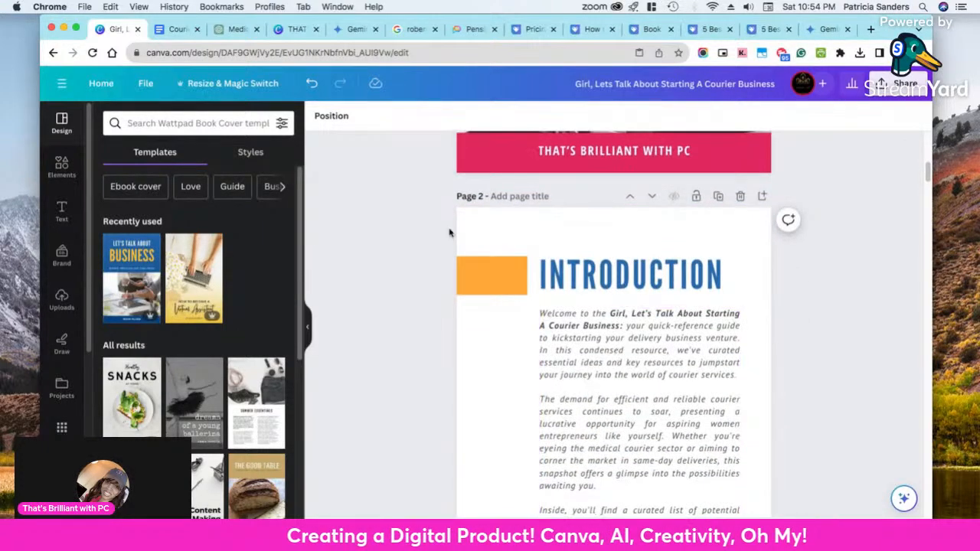
{"action": "scroll", "coordinate": [639, 410], "scroll_direction": "down", "scroll_amount": 3}
{"action": "scroll", "coordinate": [639, 420], "scroll_direction": "down", "scroll_amount": 10}
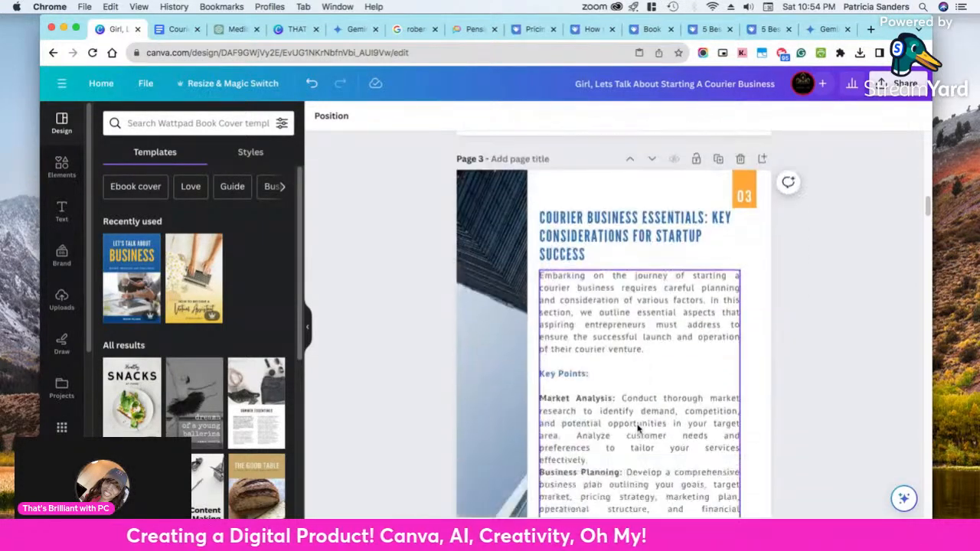
{"action": "left_click", "coordinate": [180, 30]}
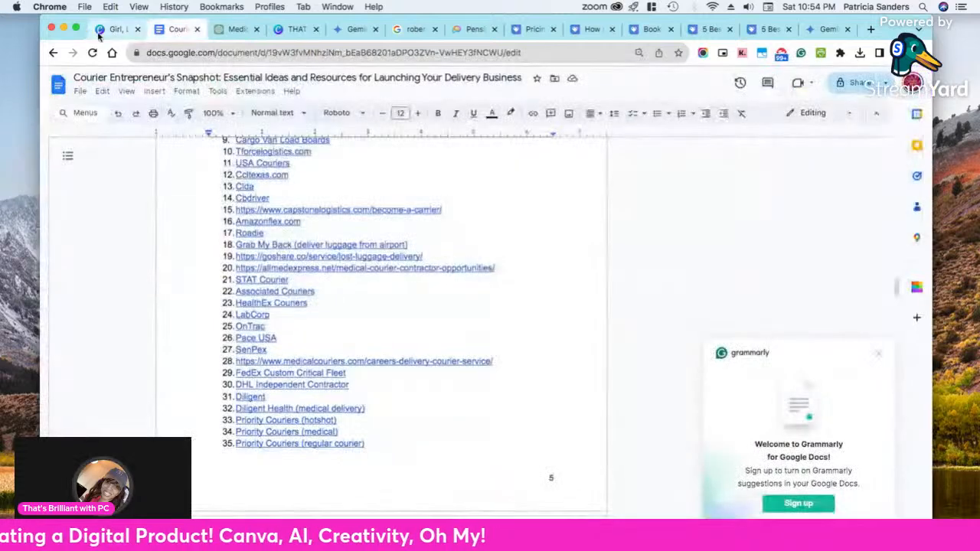
{"action": "left_click", "coordinate": [103, 31]}
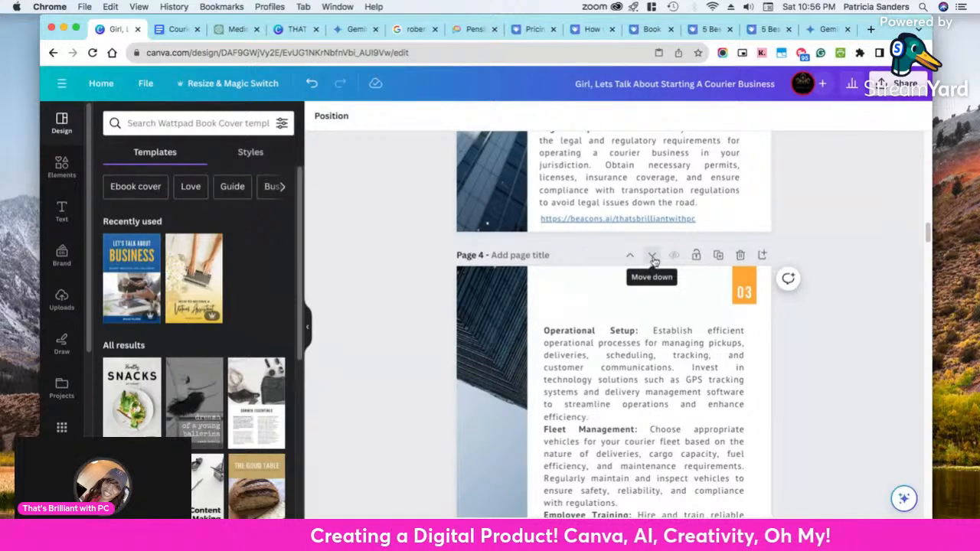
Go back from page 4 through the Courier Business Essentials page to the ebook's cover
{"action": "scroll", "coordinate": [837, 212], "scroll_direction": "up", "scroll_amount": 15}
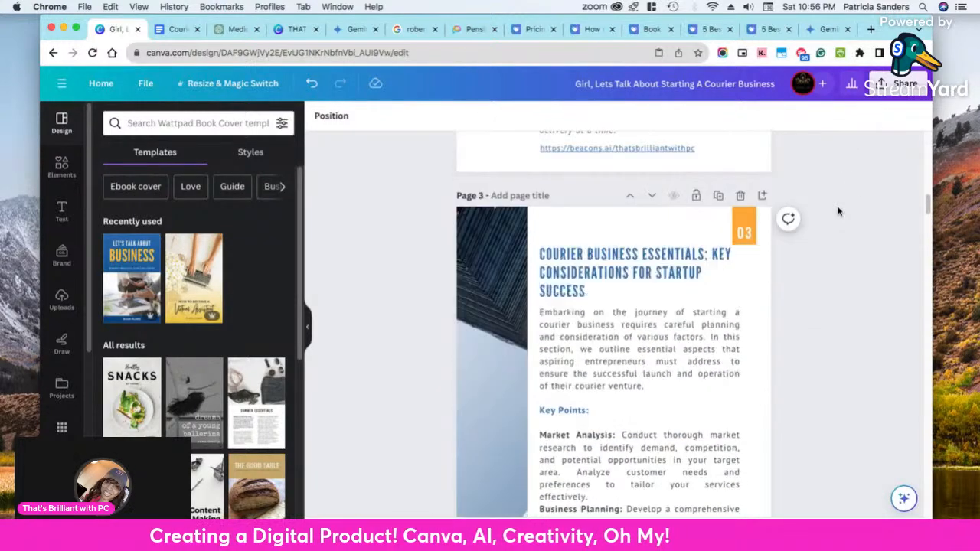
{"action": "scroll", "coordinate": [838, 212], "scroll_direction": "up", "scroll_amount": 3}
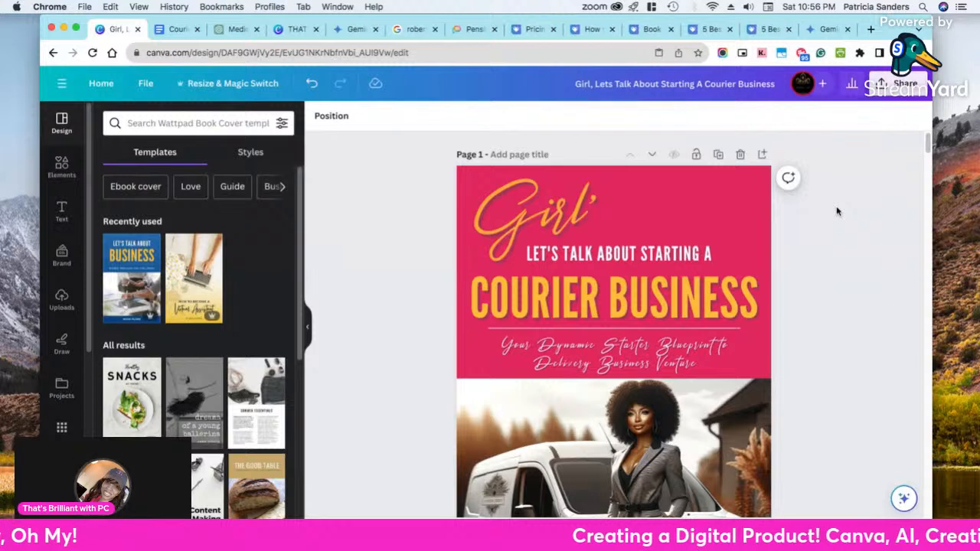
{"action": "scroll", "coordinate": [837, 211], "scroll_direction": "down", "scroll_amount": 1}
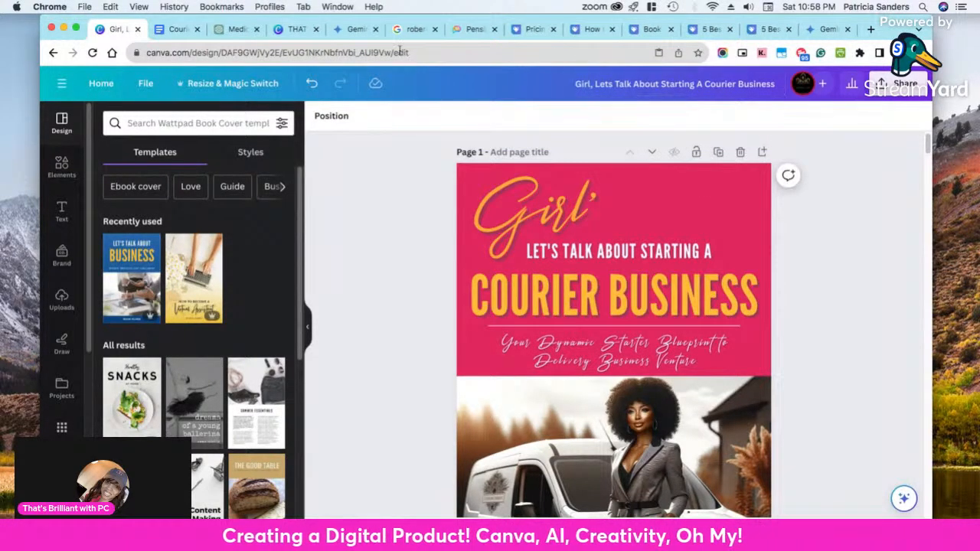
{"action": "key", "text": "F11"}
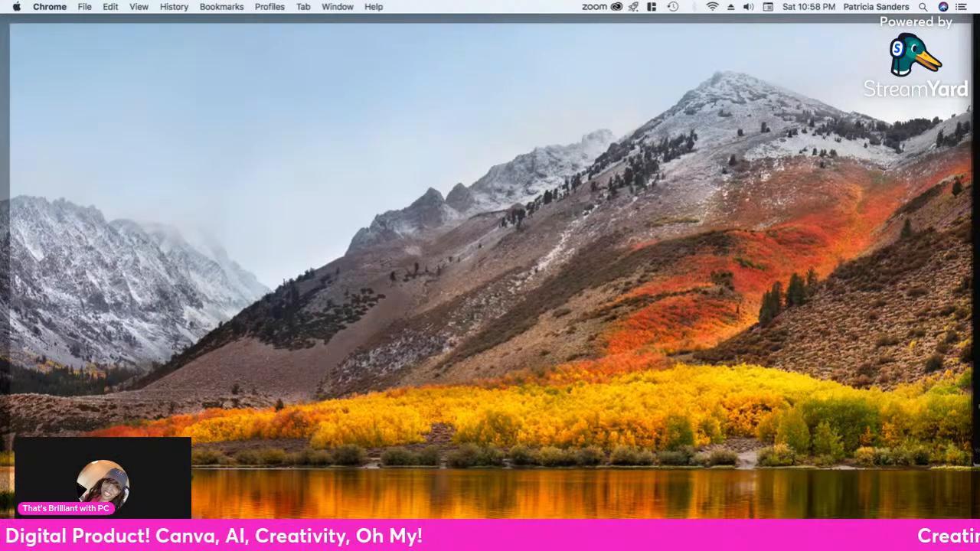
{"action": "key", "text": "F11"}
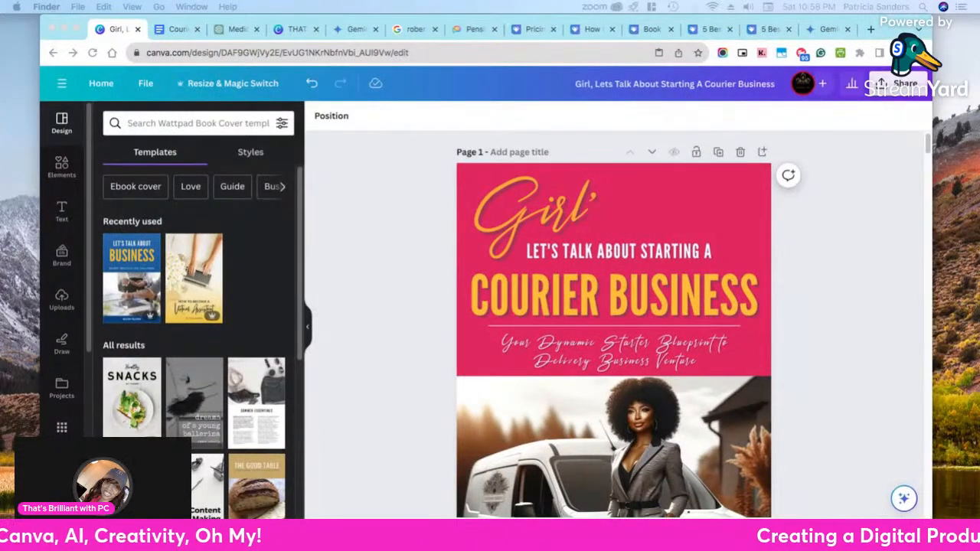